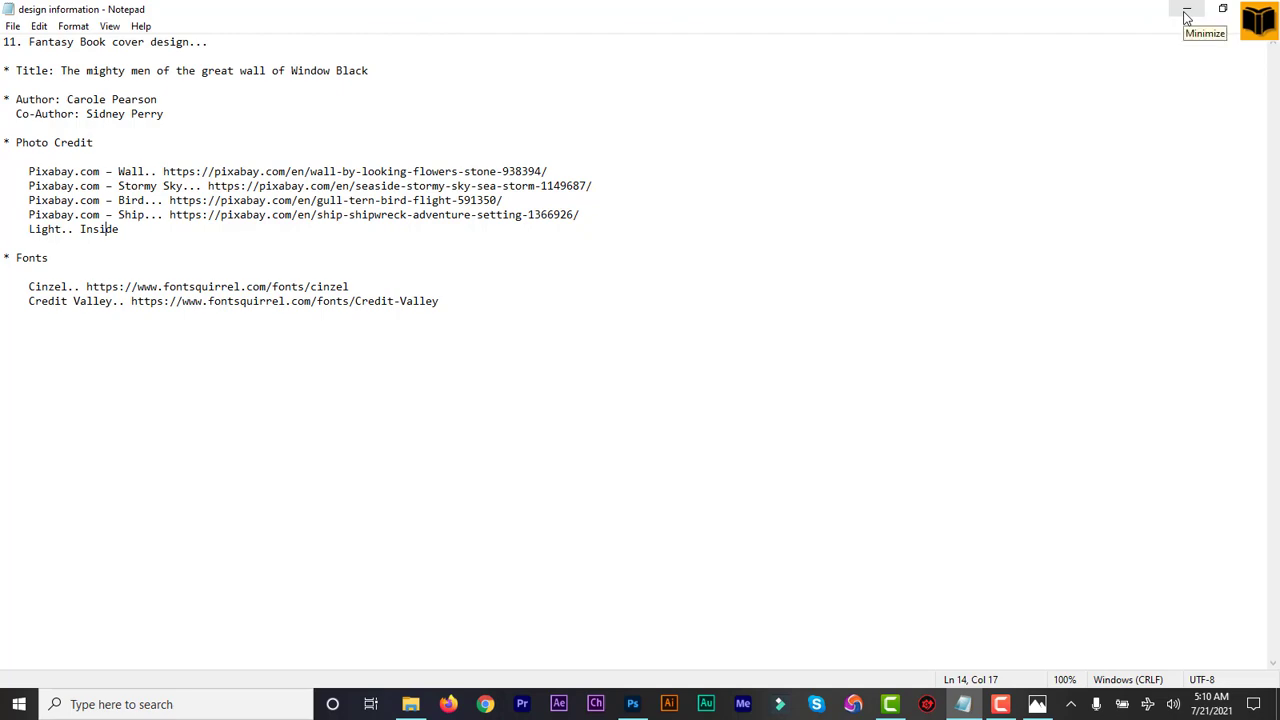
Step: Switch from the design notes to Photoshop and create a 6 x 9 inch, 300 ppi CMYK document with a white background
{"action": "left_click", "coordinate": [1186, 17]}
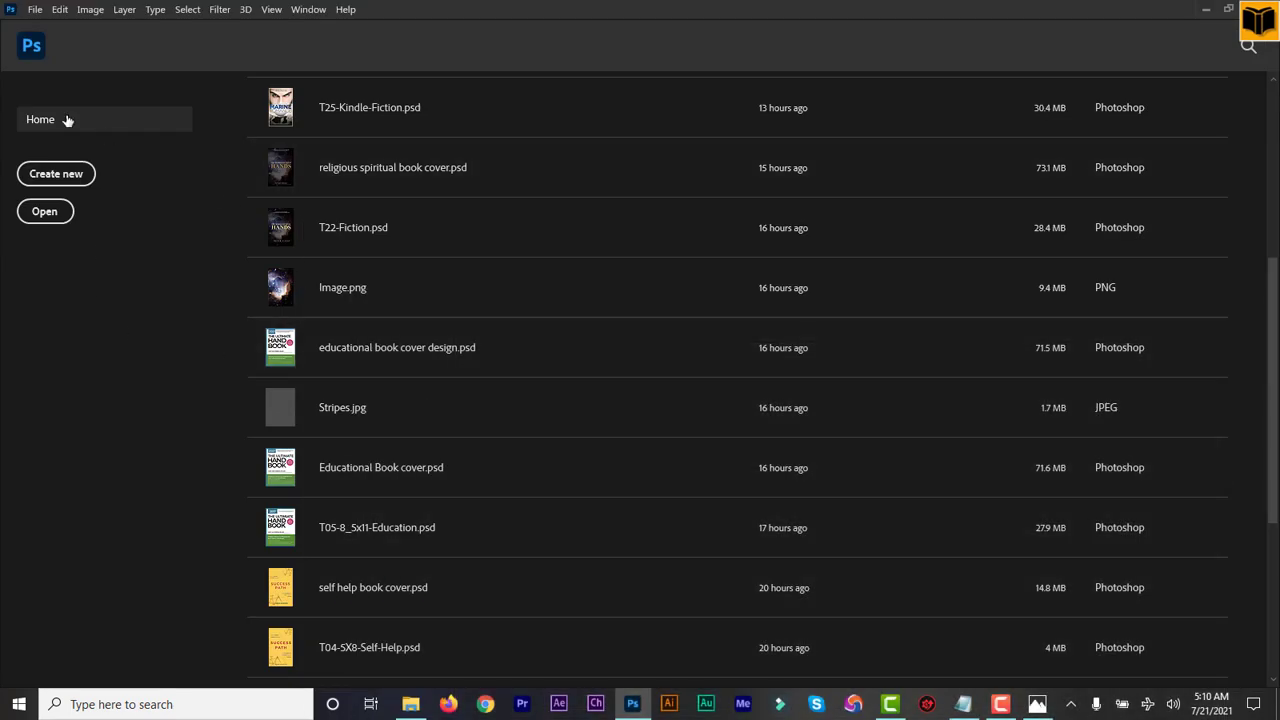
{"action": "left_click", "coordinate": [55, 174]}
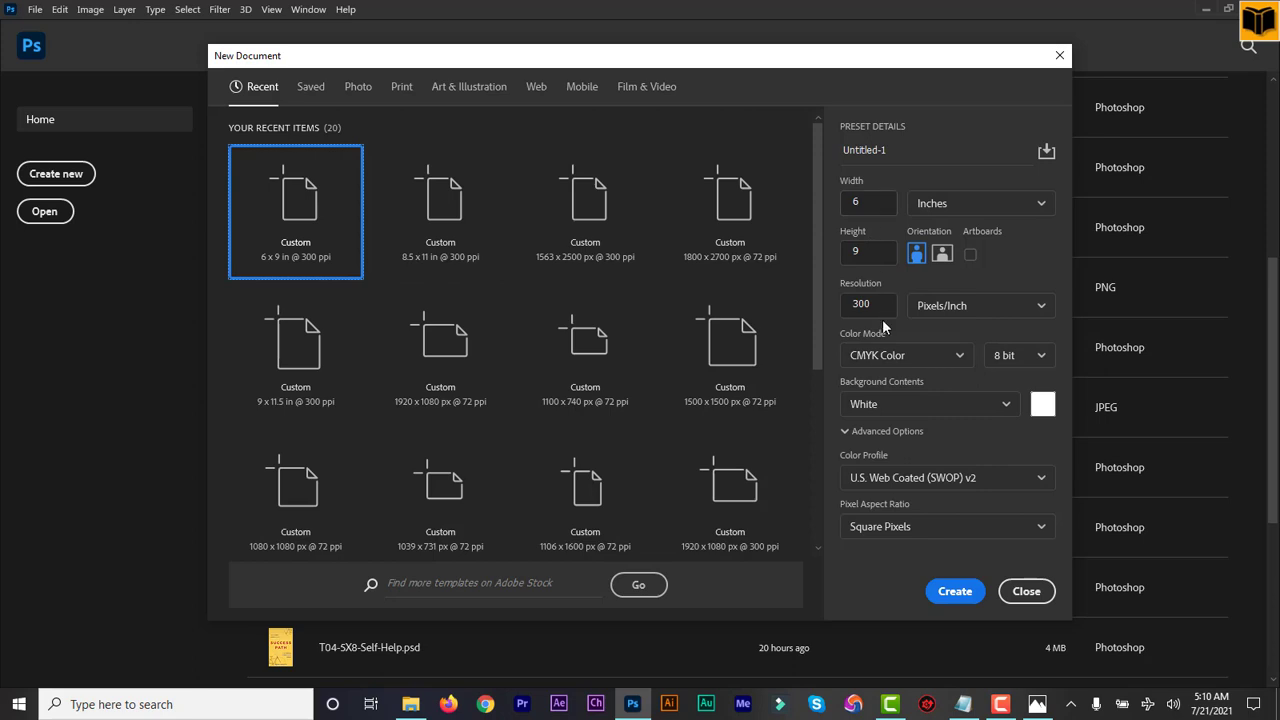
{"action": "left_click", "coordinate": [955, 592]}
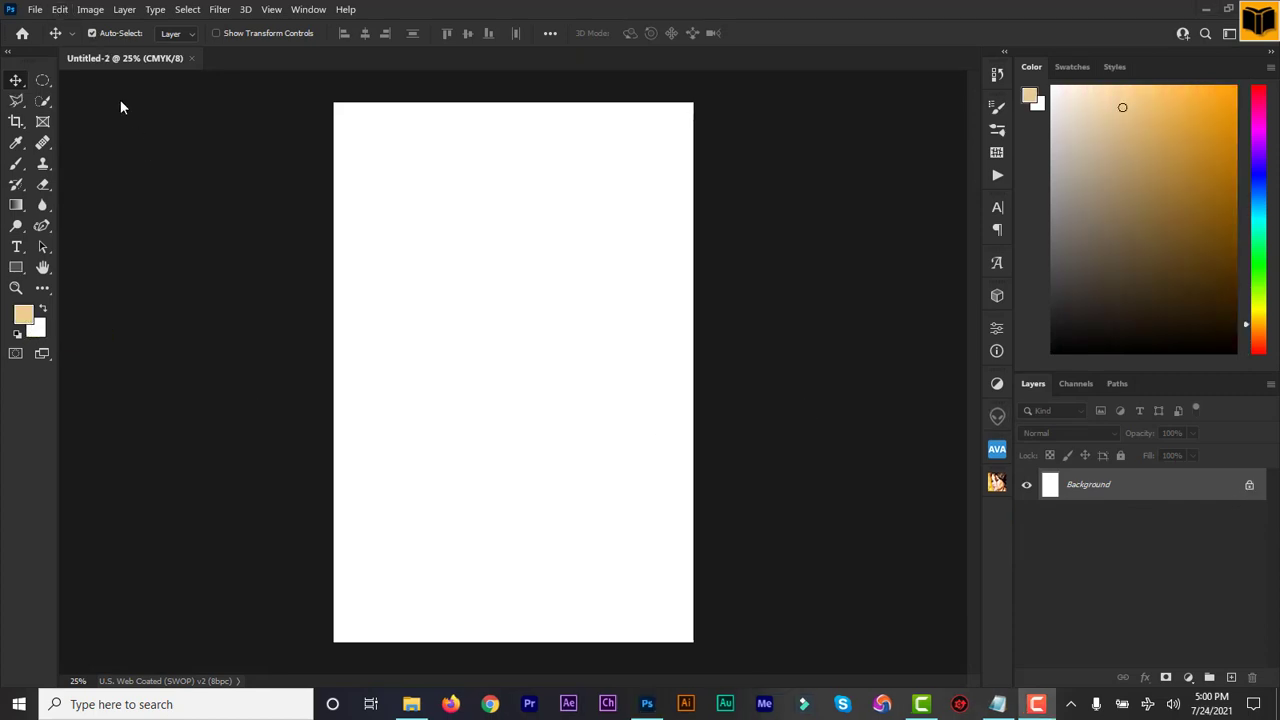
Step: Create another 6 x 9 inch, 300 ppi document using RGB Color mode and a black background
{"action": "left_click", "coordinate": [36, 10]}
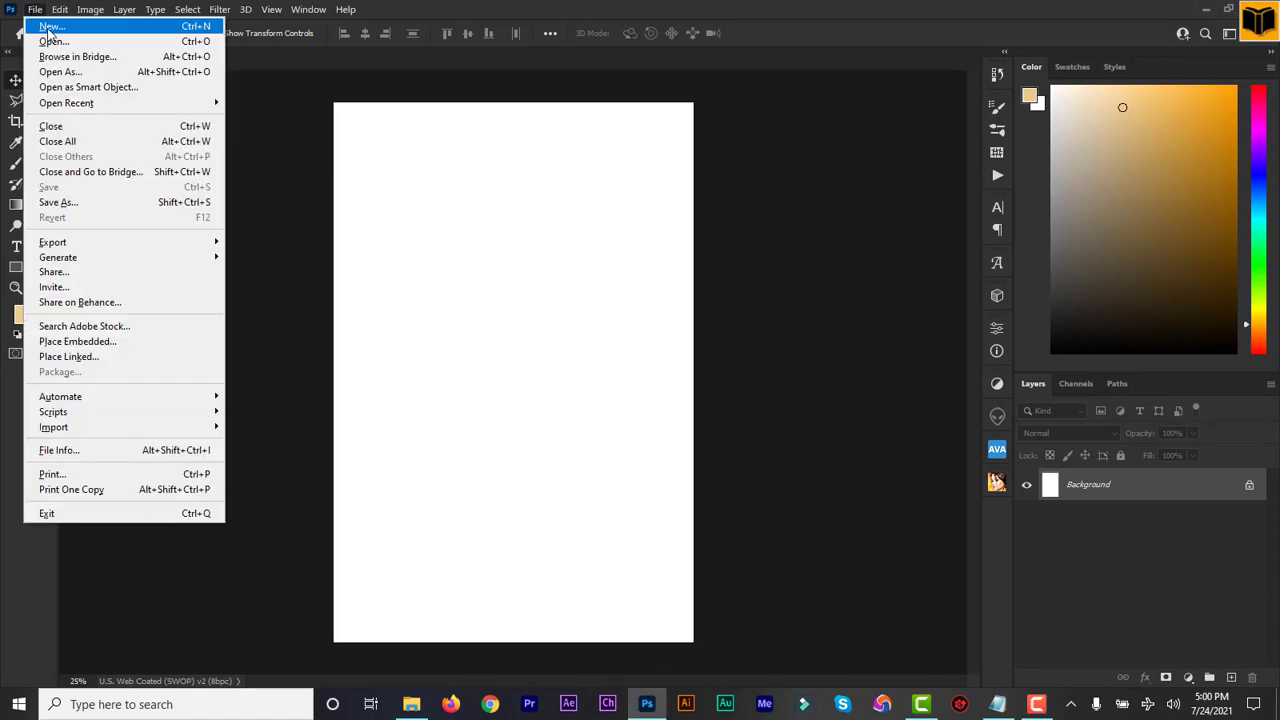
{"action": "left_click", "coordinate": [50, 28]}
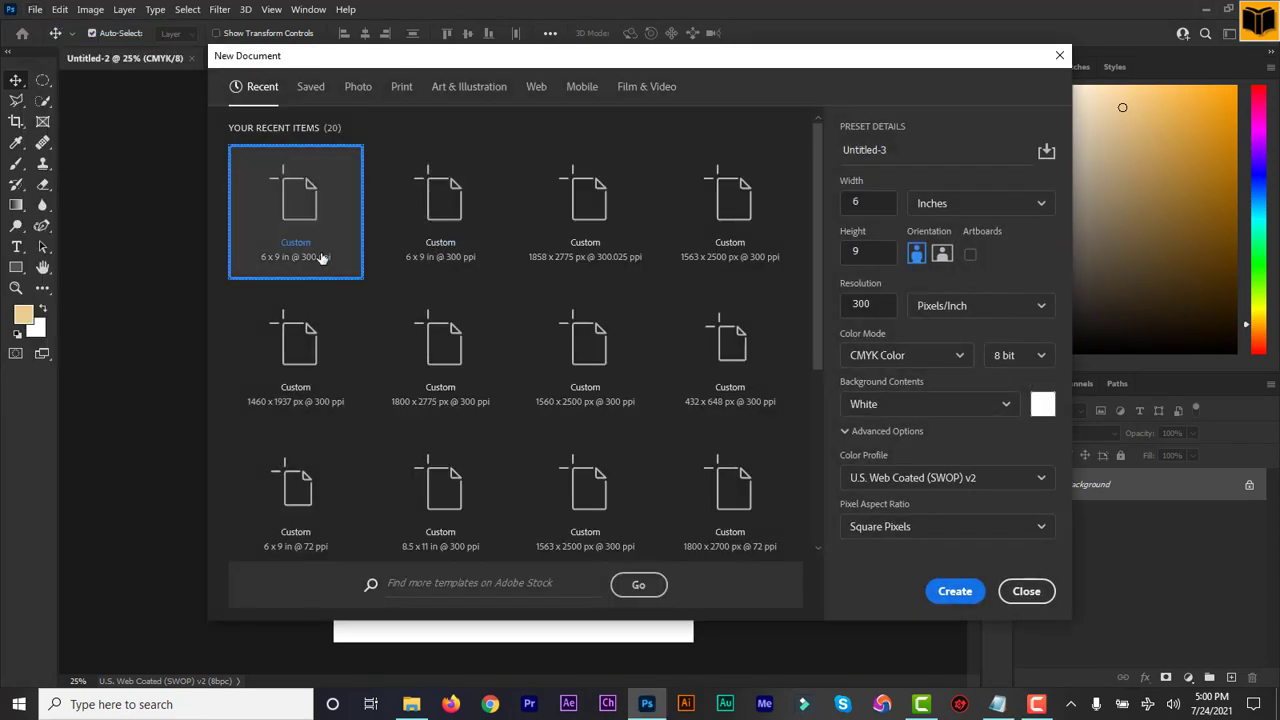
{"action": "left_click", "coordinate": [910, 358]}
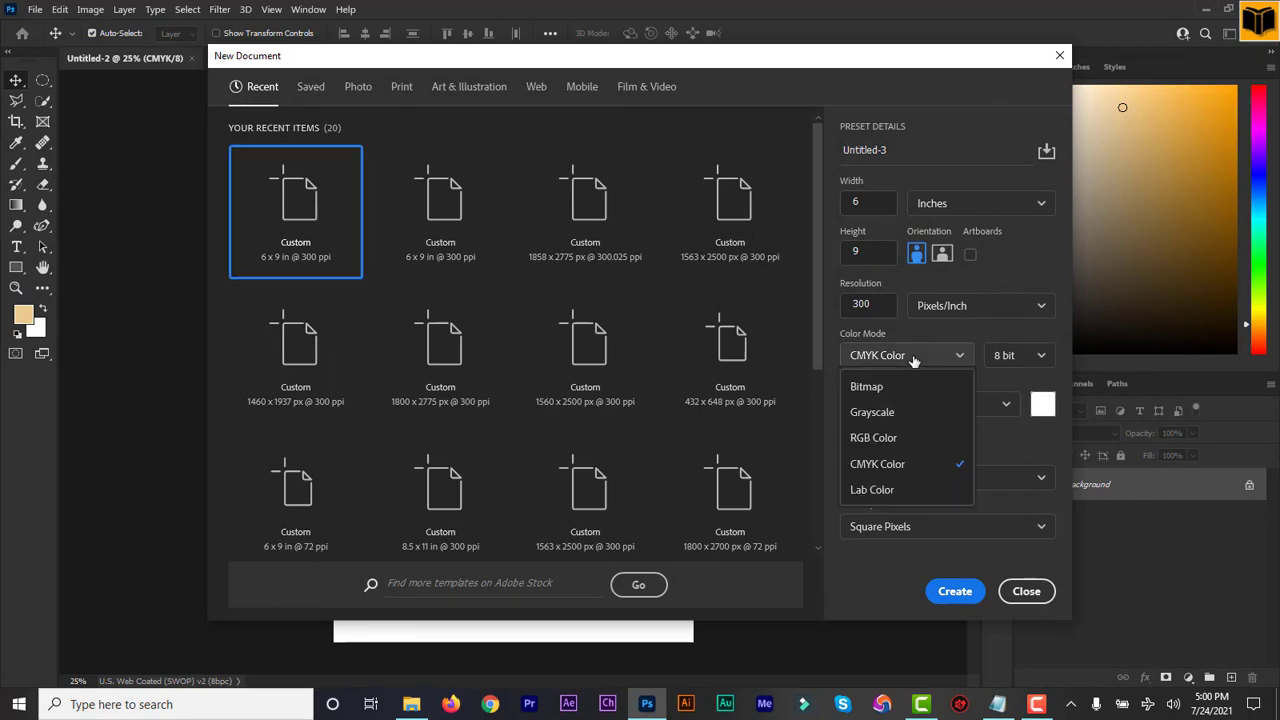
{"action": "left_click", "coordinate": [887, 440]}
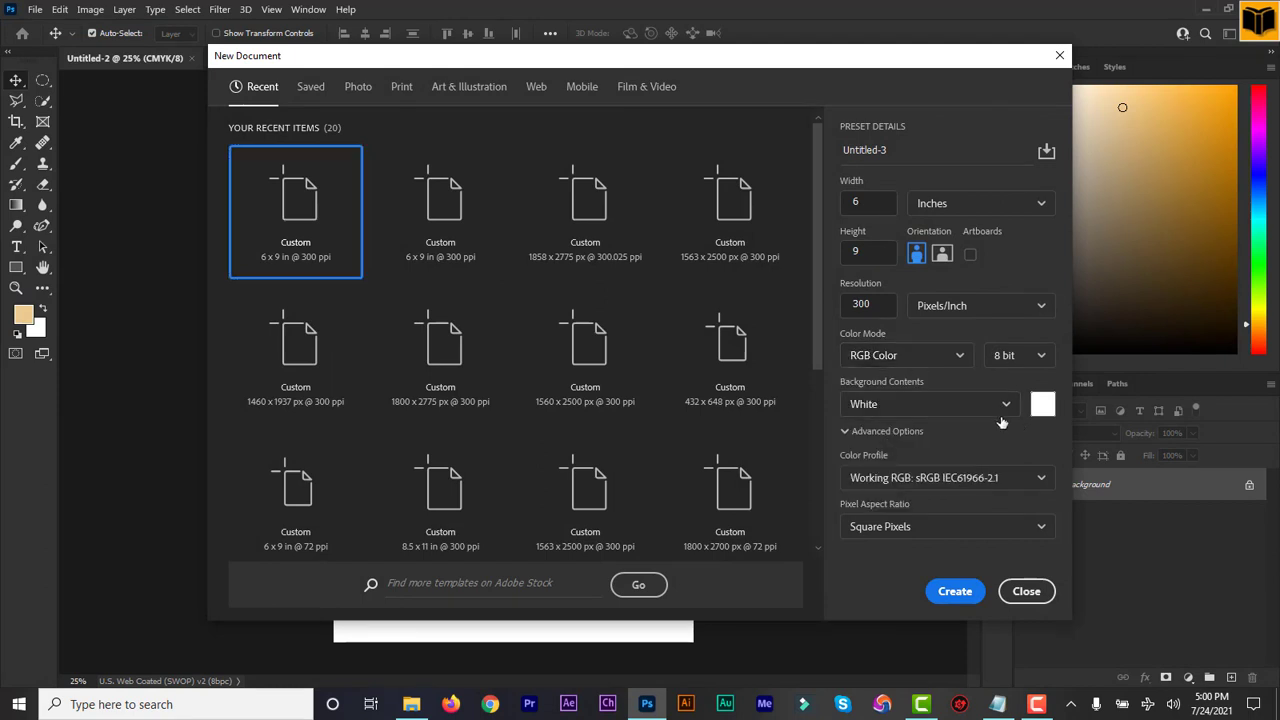
{"action": "left_click", "coordinate": [998, 406]}
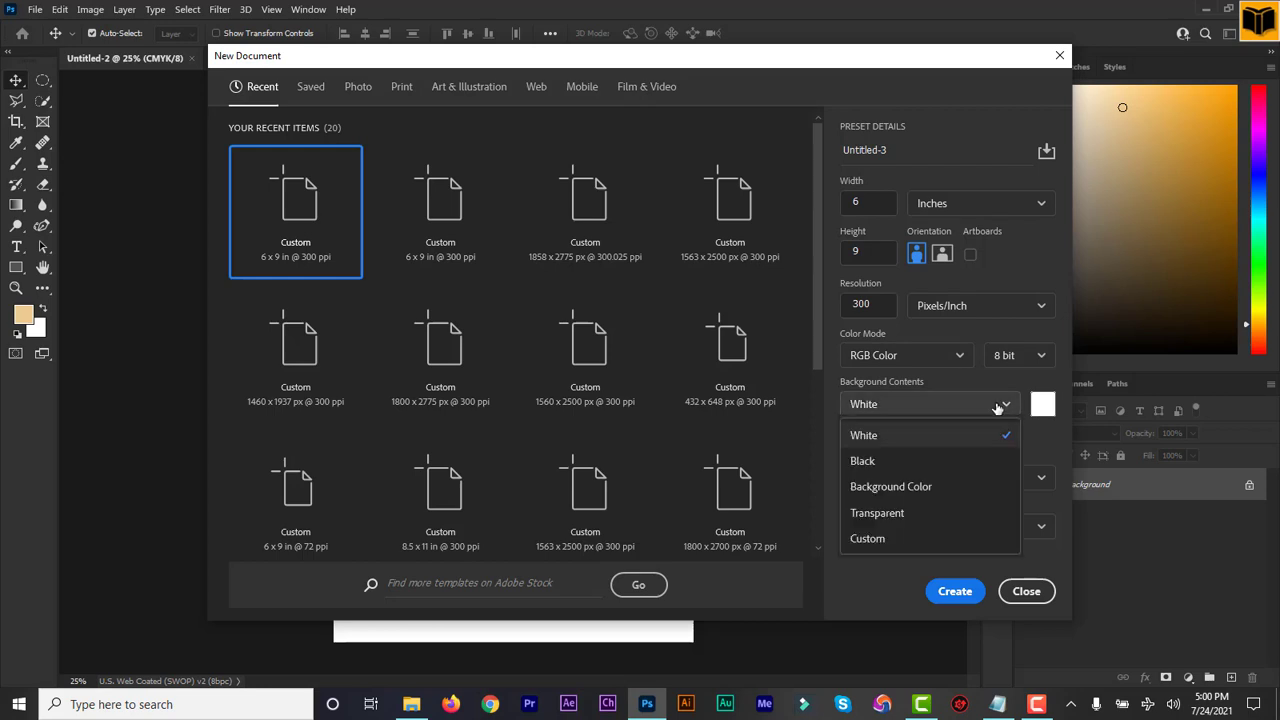
{"action": "left_click", "coordinate": [863, 462]}
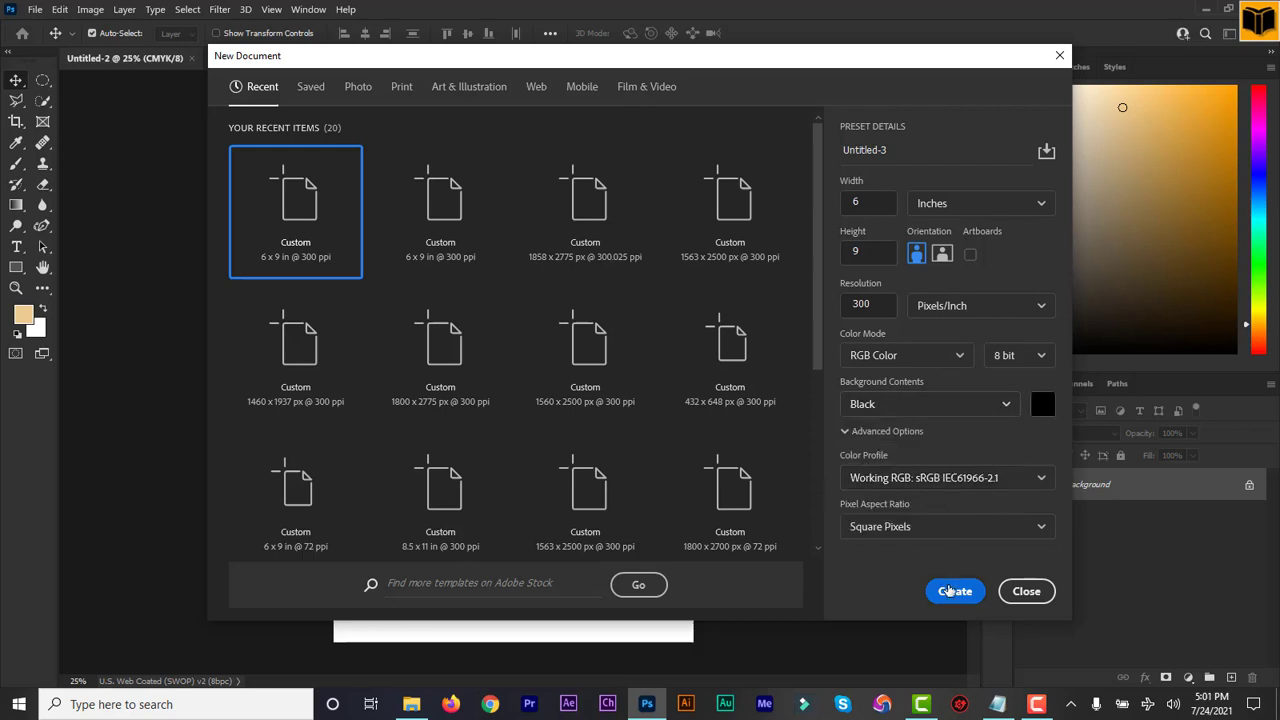
{"action": "left_click", "coordinate": [954, 591]}
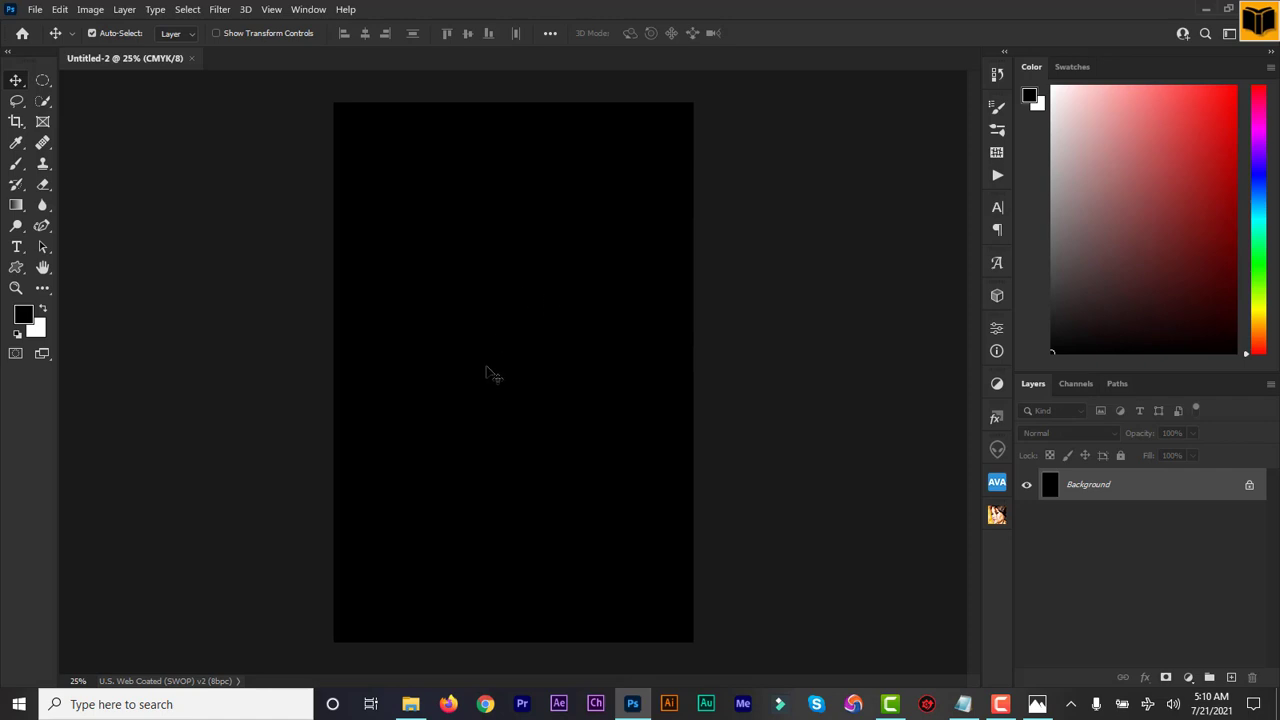
Step: Switch to File Explorer, look over the cover's source images, and preview Layer 3.png at full size
{"action": "left_click", "coordinate": [411, 705]}
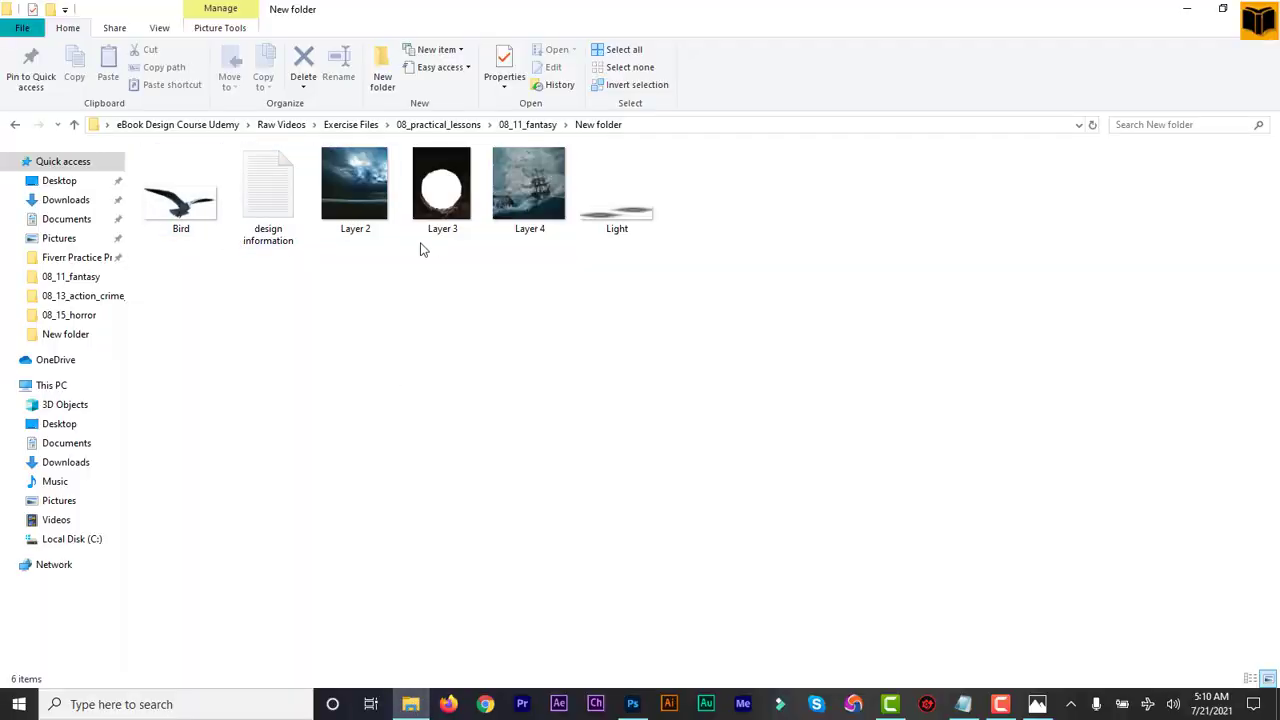
{"action": "left_click", "coordinate": [185, 220]}
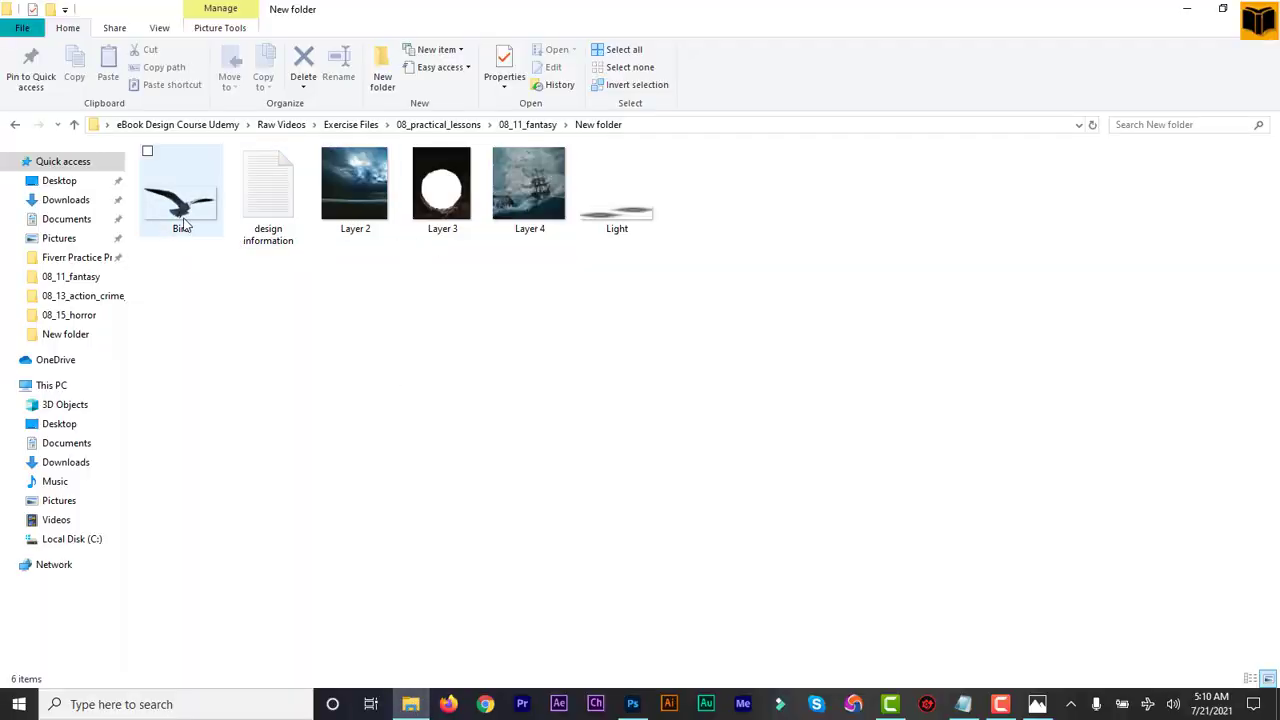
{"action": "left_click", "coordinate": [362, 230]}
{"action": "left_click", "coordinate": [435, 197]}
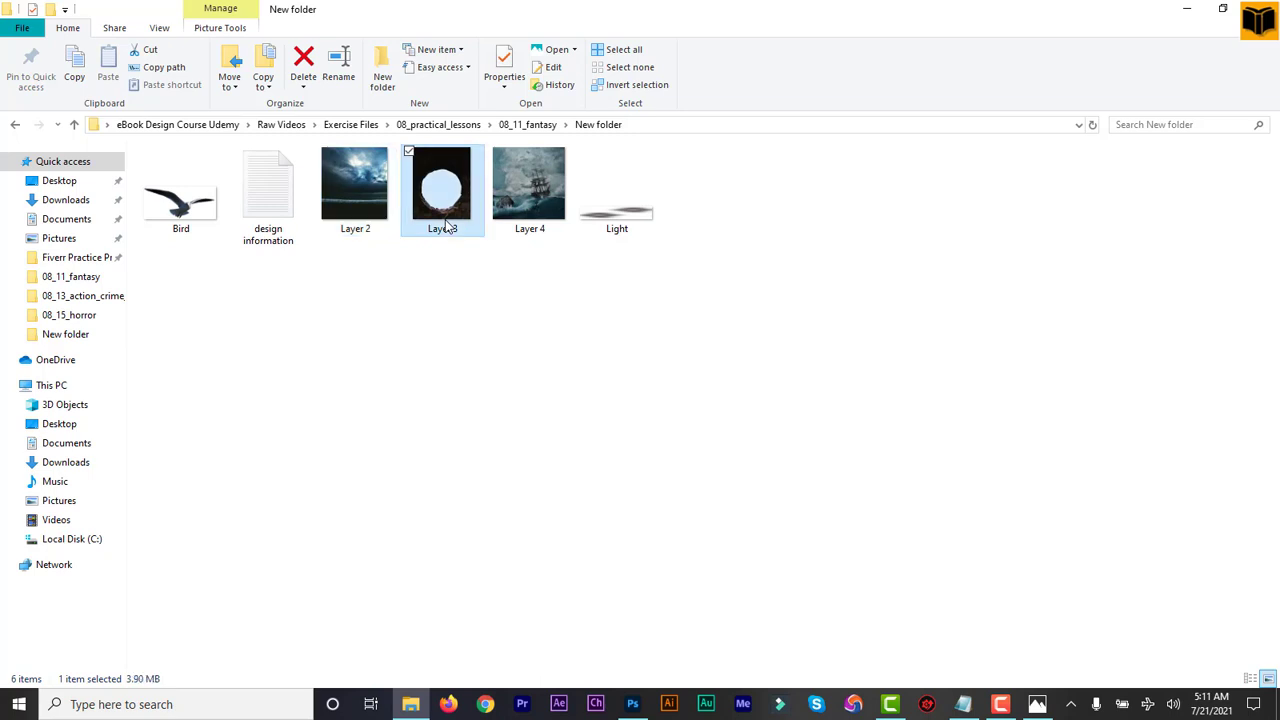
{"action": "left_click", "coordinate": [528, 228]}
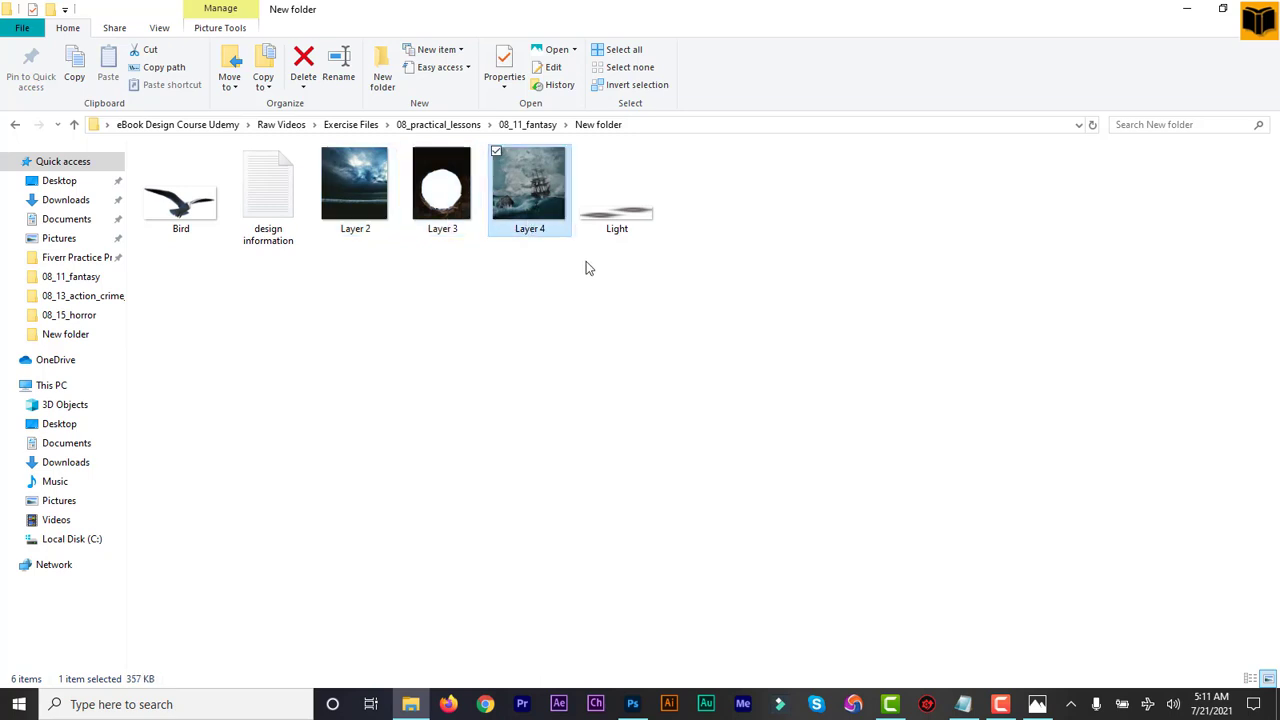
{"action": "left_click", "coordinate": [620, 230]}
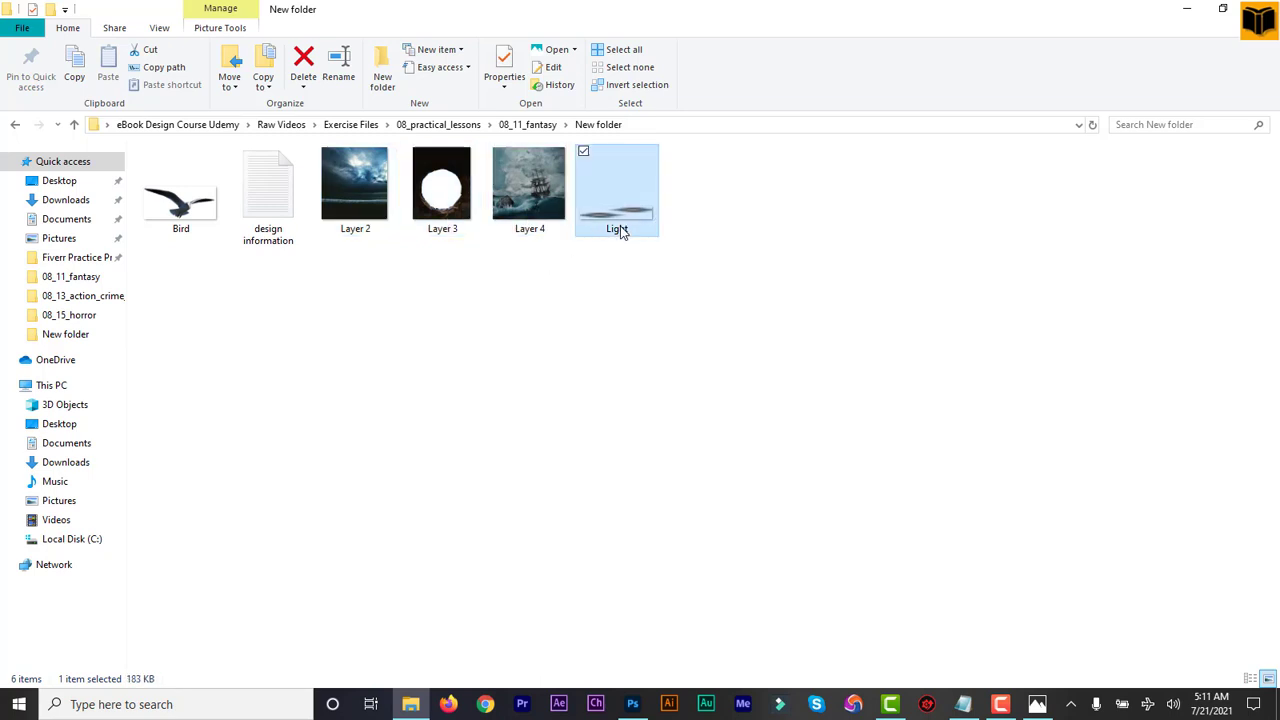
{"action": "double_click", "coordinate": [436, 190]}
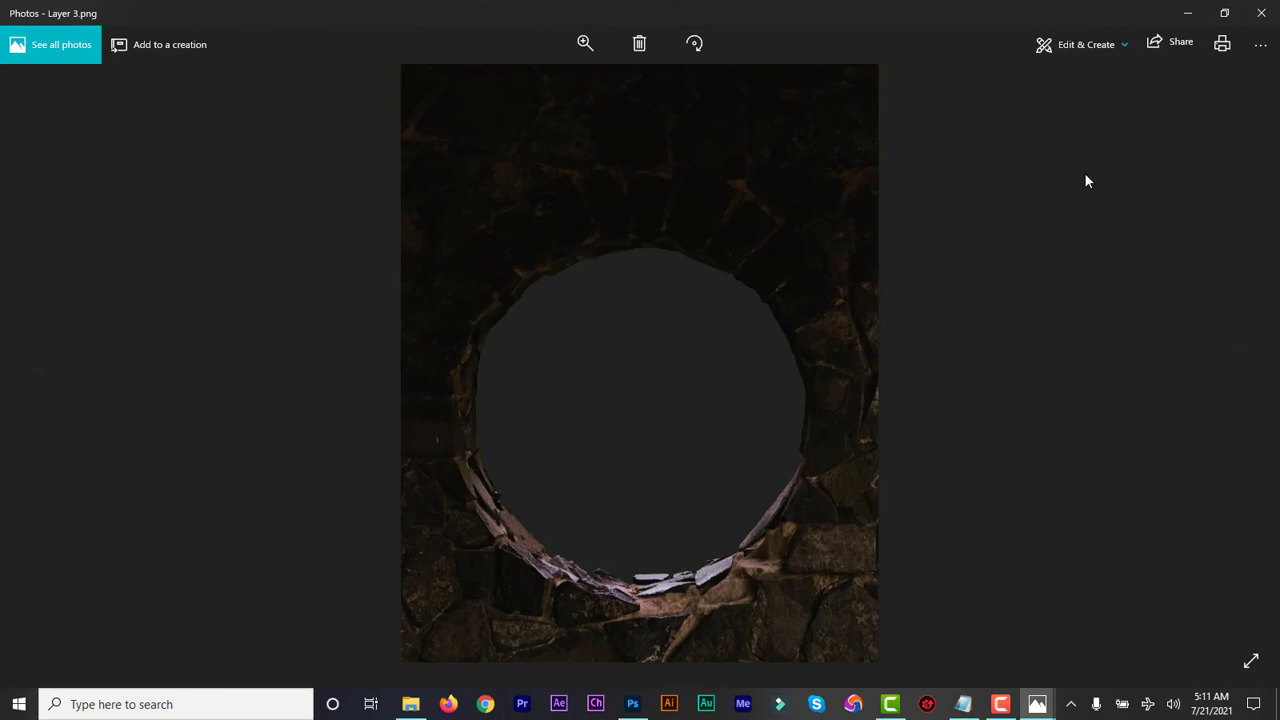
{"action": "left_click", "coordinate": [1190, 11]}
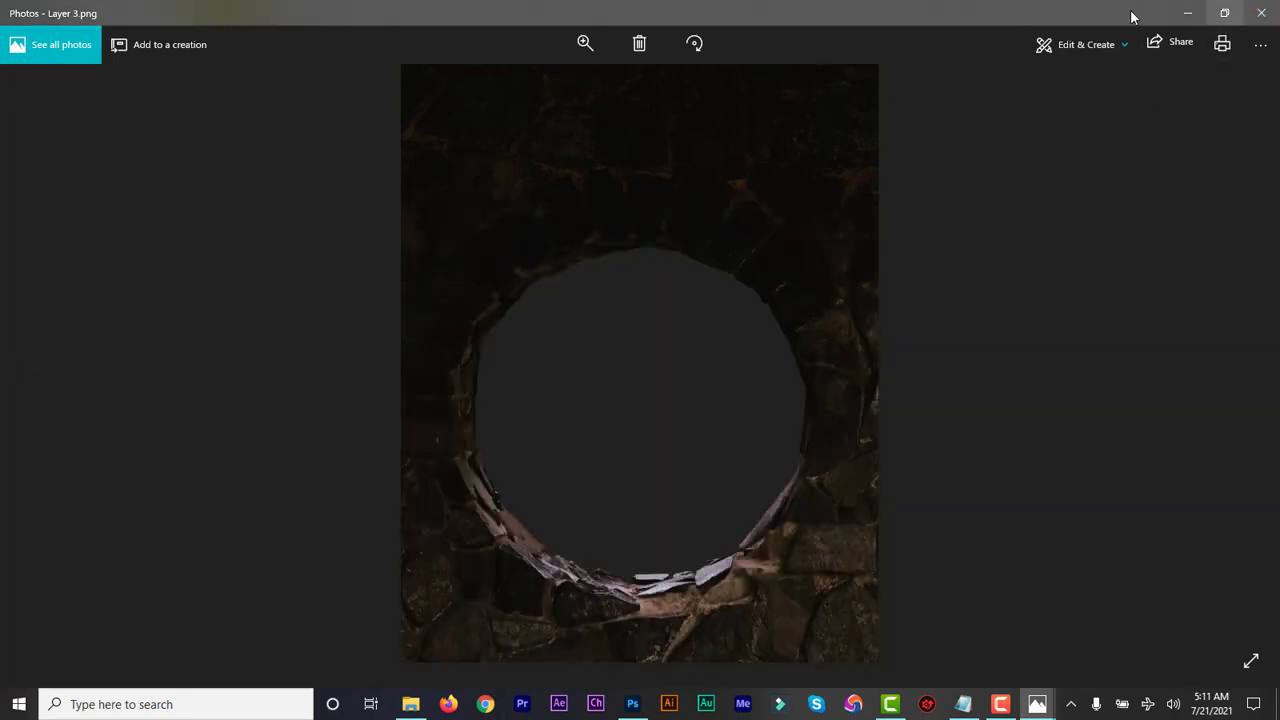
{"action": "left_click", "coordinate": [1261, 24]}
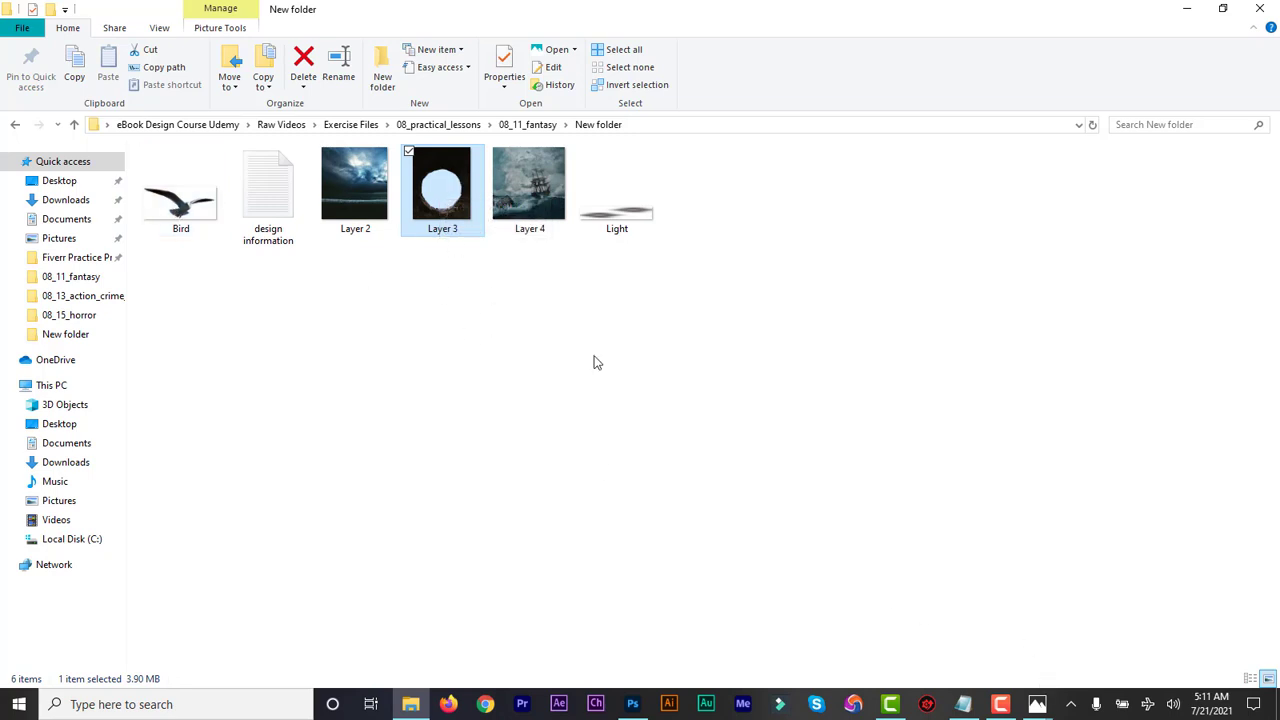
Step: Open the stone wall image Layer 3.png from the project folder in Adobe Photoshop 2021
{"action": "right_click", "coordinate": [440, 210]}
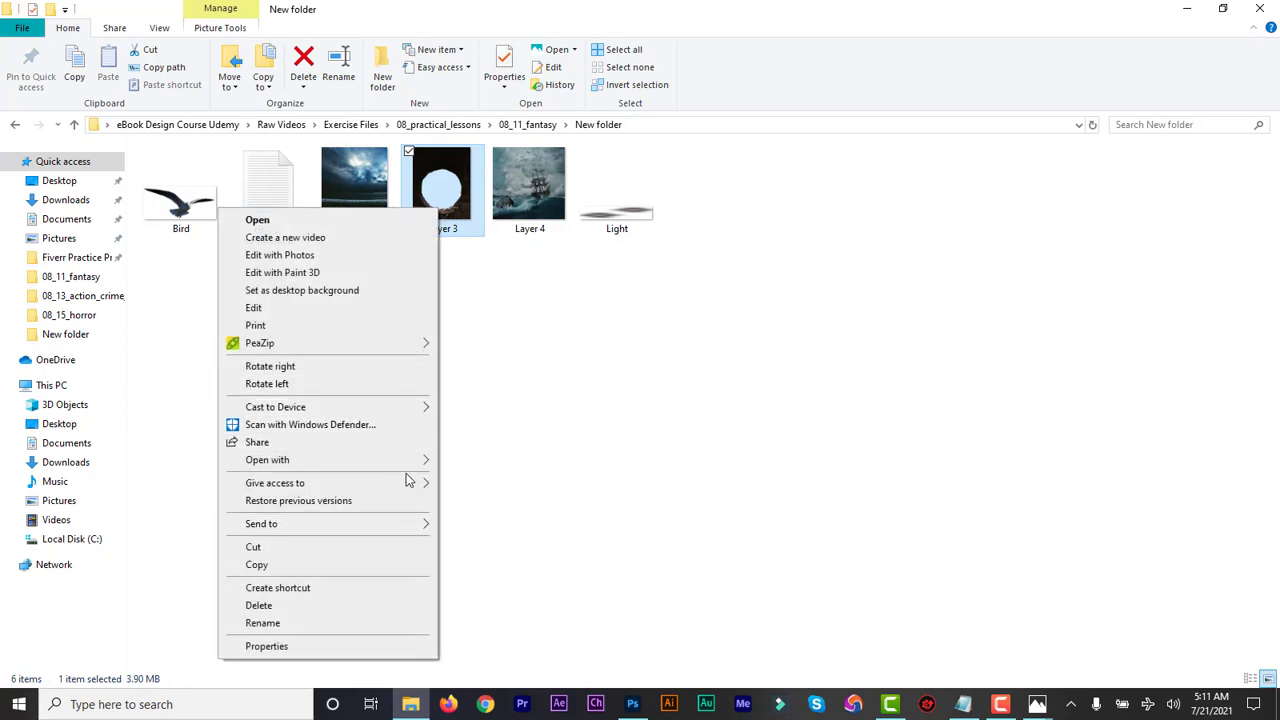
{"action": "mouse_move", "coordinate": [422, 466]}
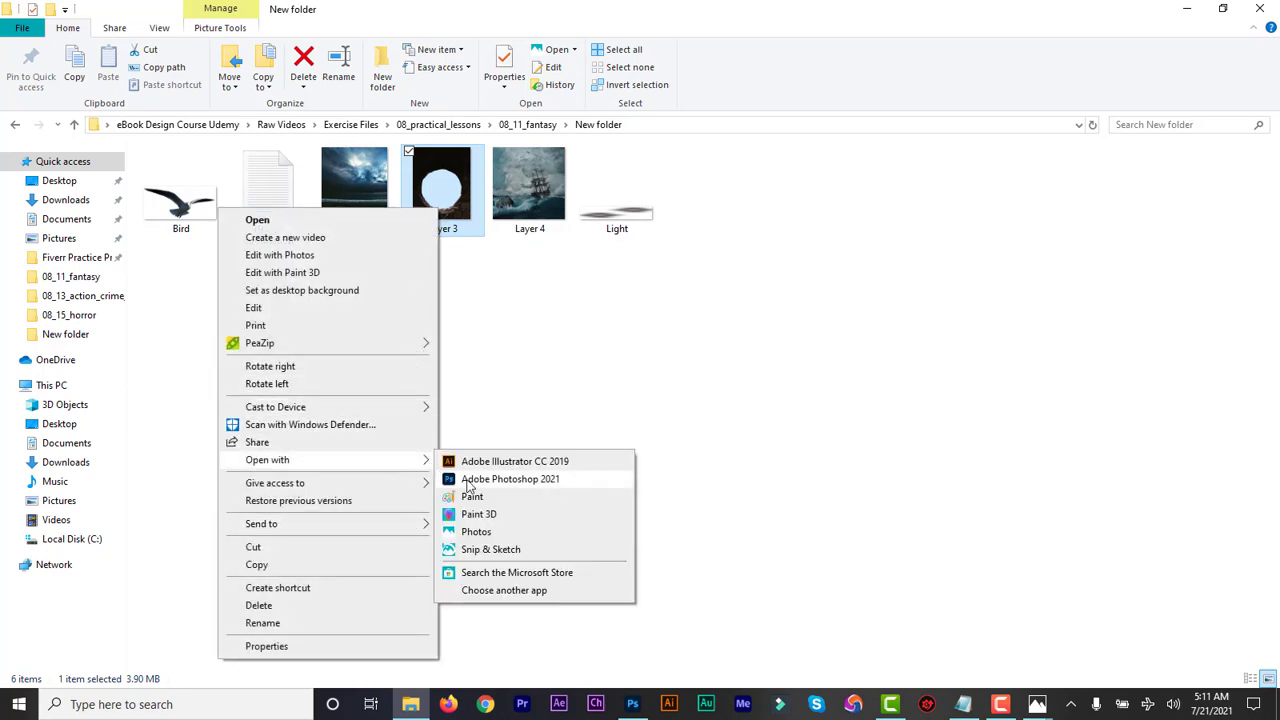
{"action": "left_click", "coordinate": [455, 479]}
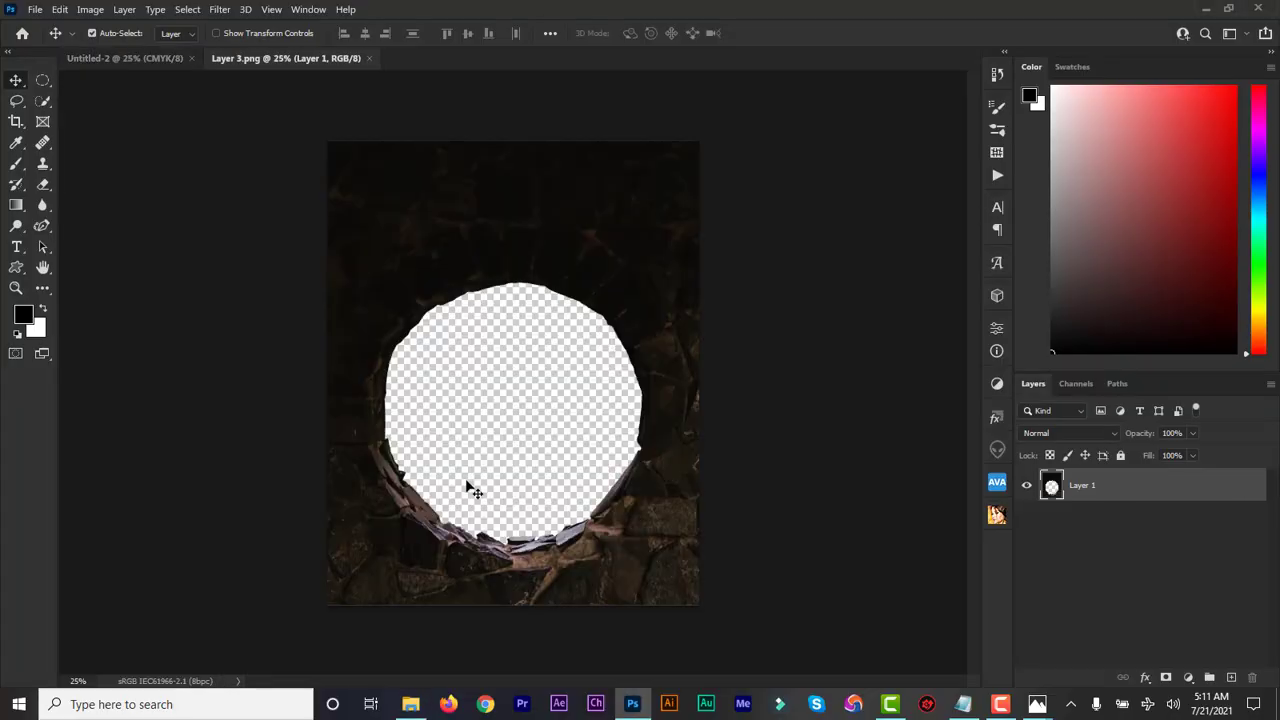
Step: Return to the project folder and open the ship image Layer 4.jpg in Adobe Photoshop 2021
{"action": "mouse_move", "coordinate": [412, 708]}
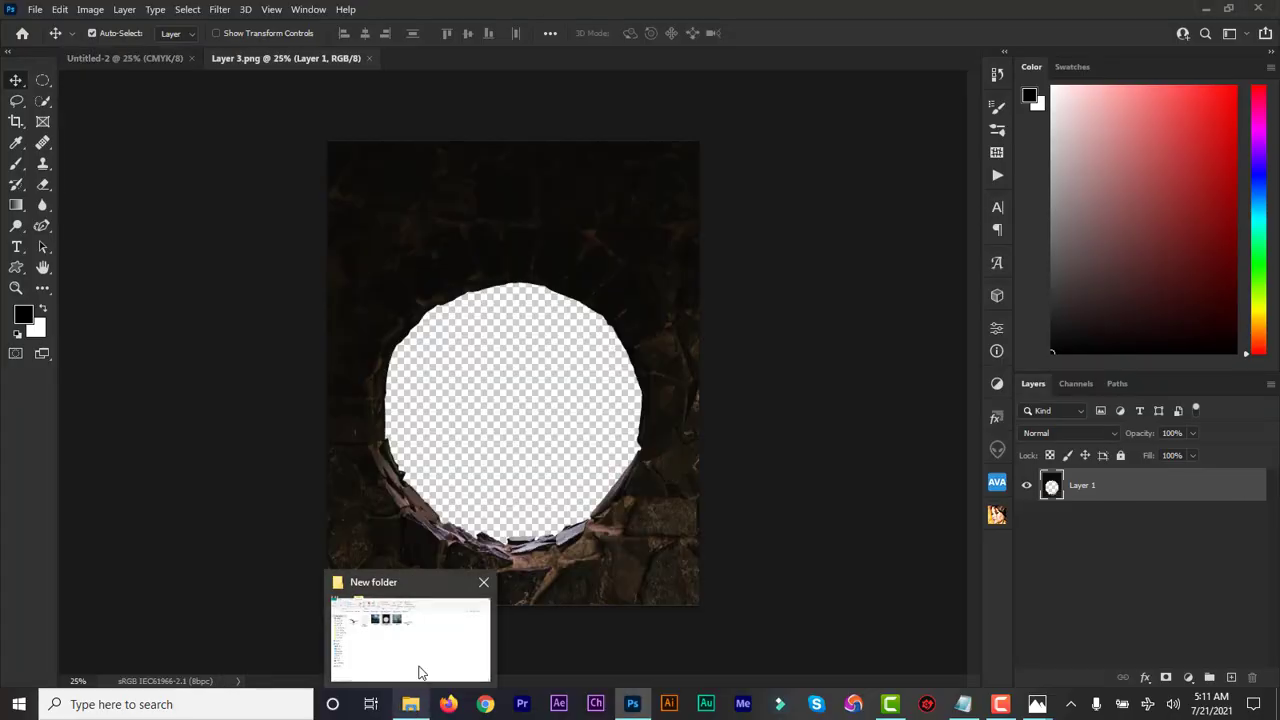
{"action": "left_click", "coordinate": [418, 670]}
{"action": "left_click", "coordinate": [533, 215]}
{"action": "right_click", "coordinate": [533, 215]}
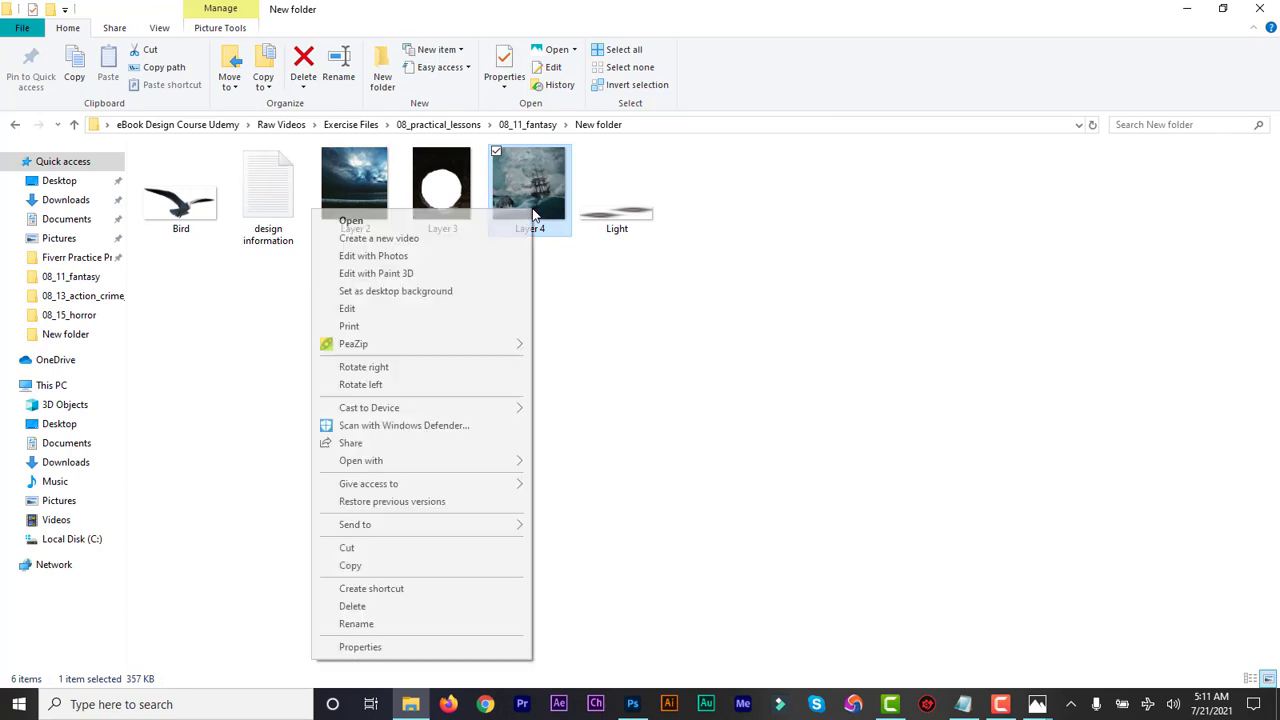
{"action": "mouse_move", "coordinate": [506, 466]}
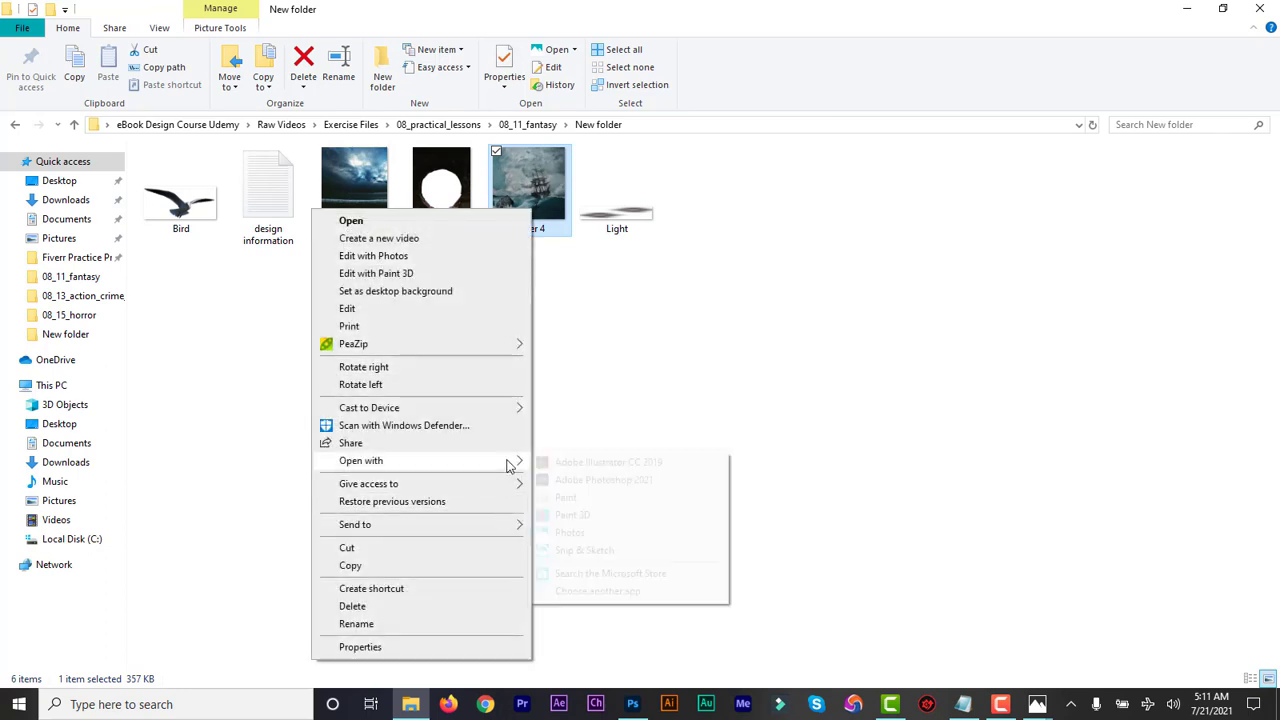
{"action": "left_click", "coordinate": [566, 479]}
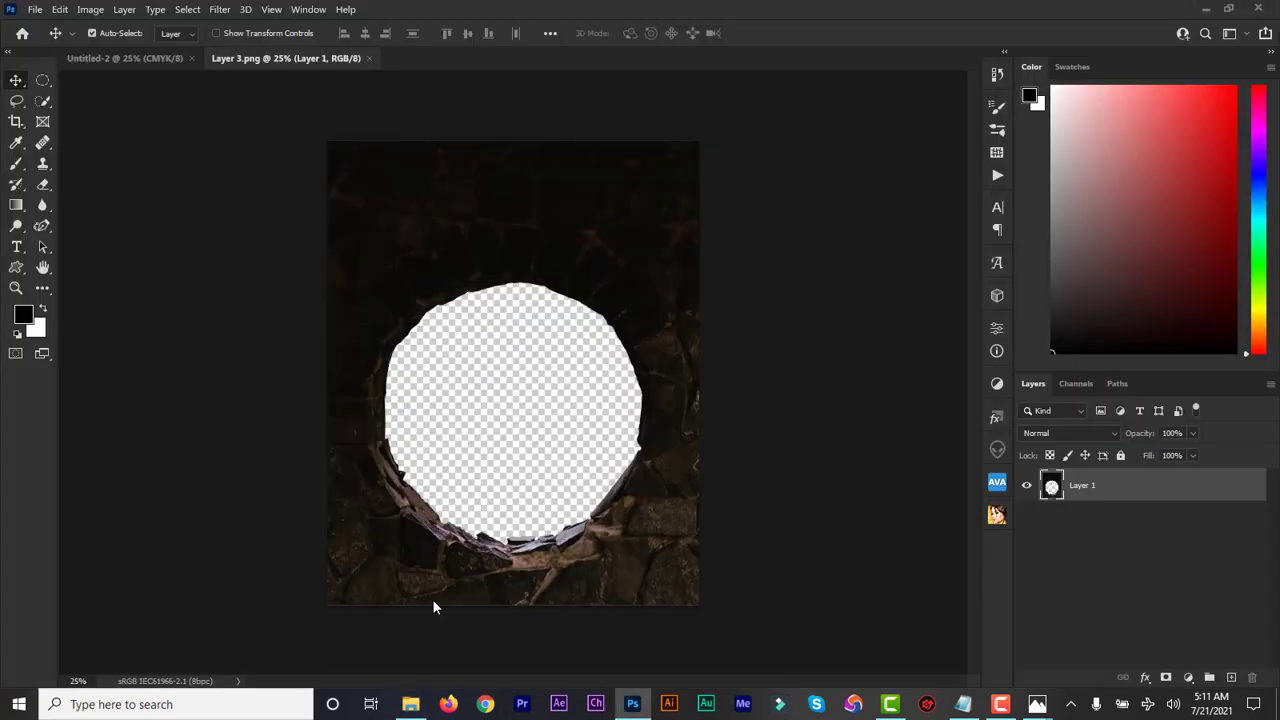
Step: Return to the project folder and open the stormy sky image Layer 2.jpg in Adobe Photoshop 2021
{"action": "left_click", "coordinate": [411, 695]}
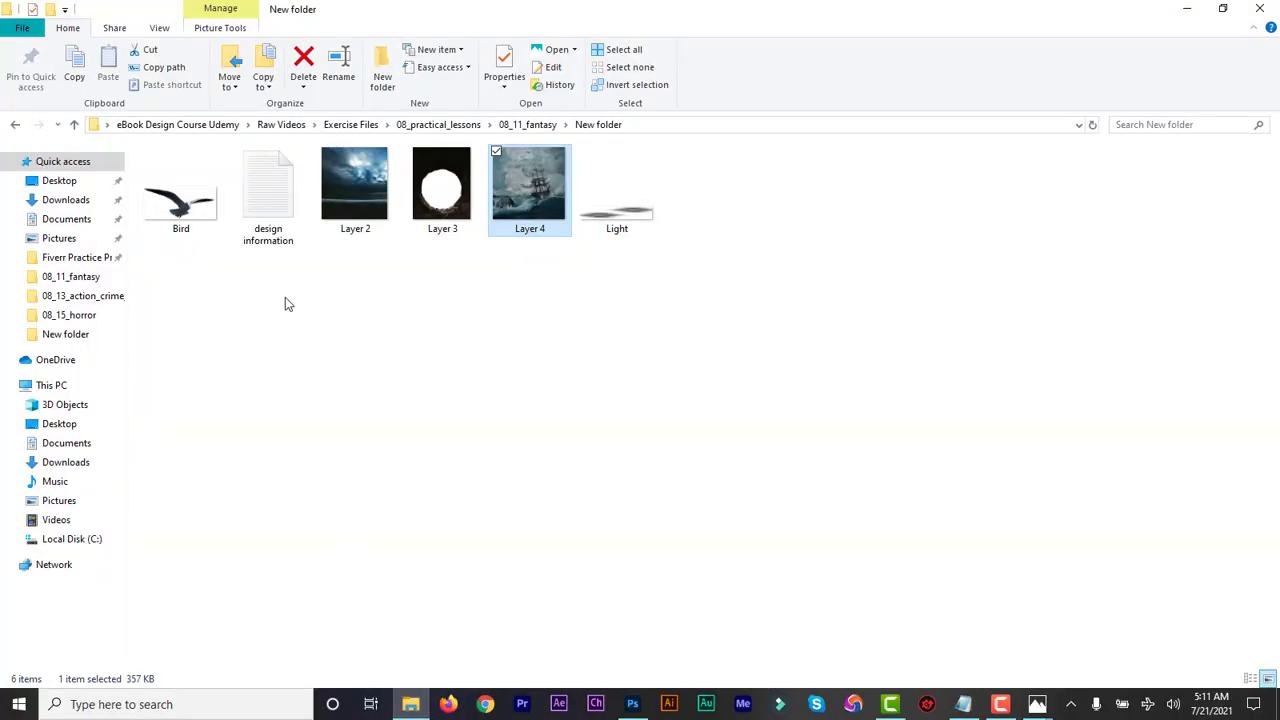
{"action": "left_click", "coordinate": [333, 183]}
{"action": "right_click", "coordinate": [333, 183]}
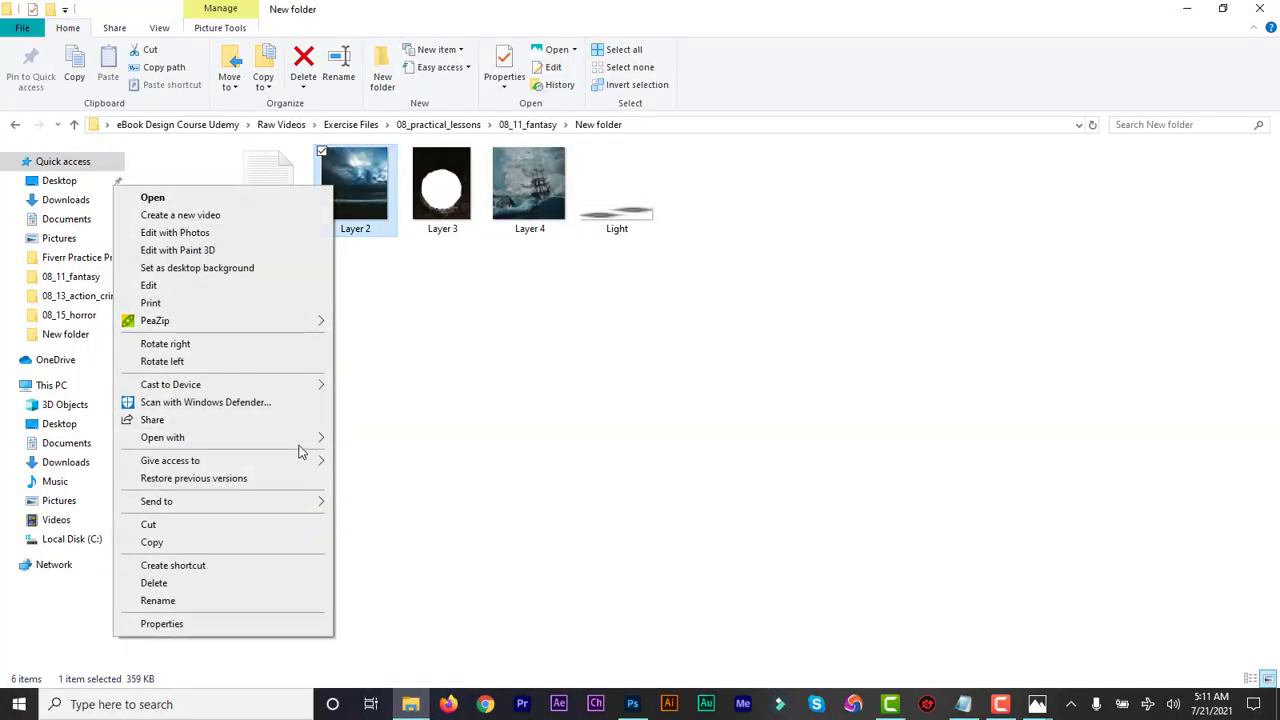
{"action": "mouse_move", "coordinate": [310, 443]}
{"action": "left_click", "coordinate": [375, 453]}
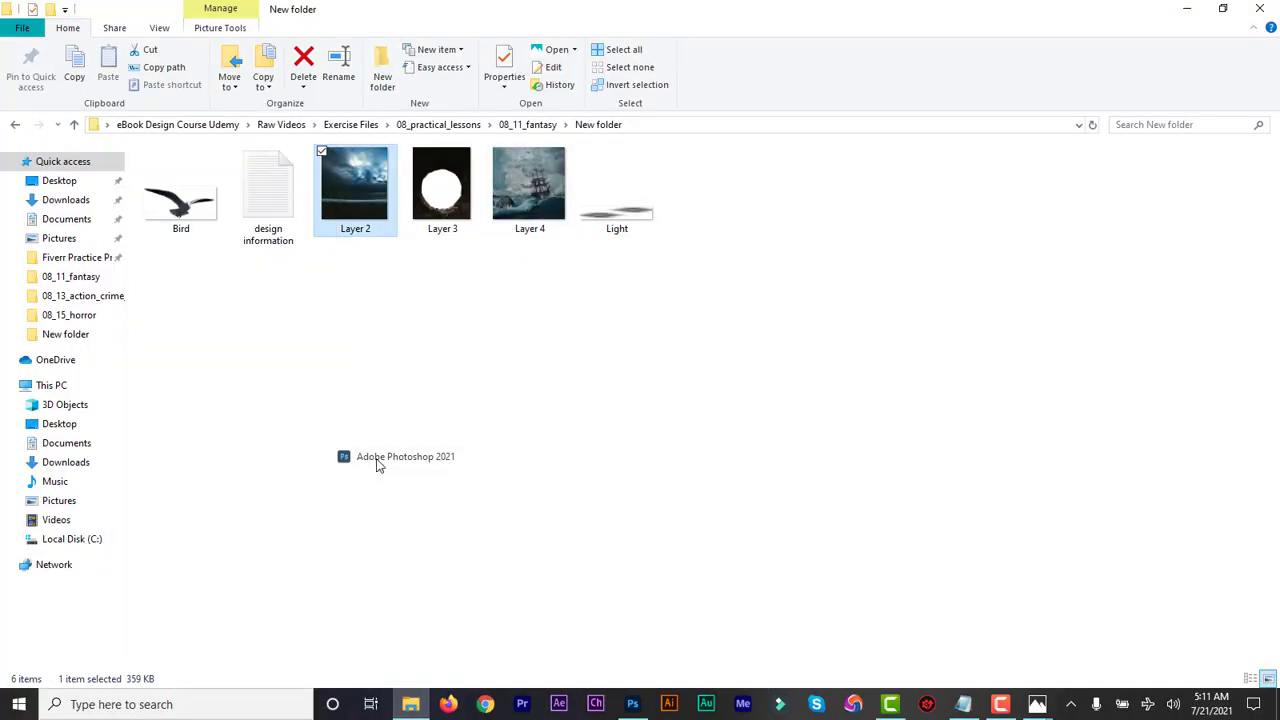
Step: Return to the project folder and open Bird.png in Adobe Photoshop 2021
{"action": "left_click", "coordinate": [411, 704]}
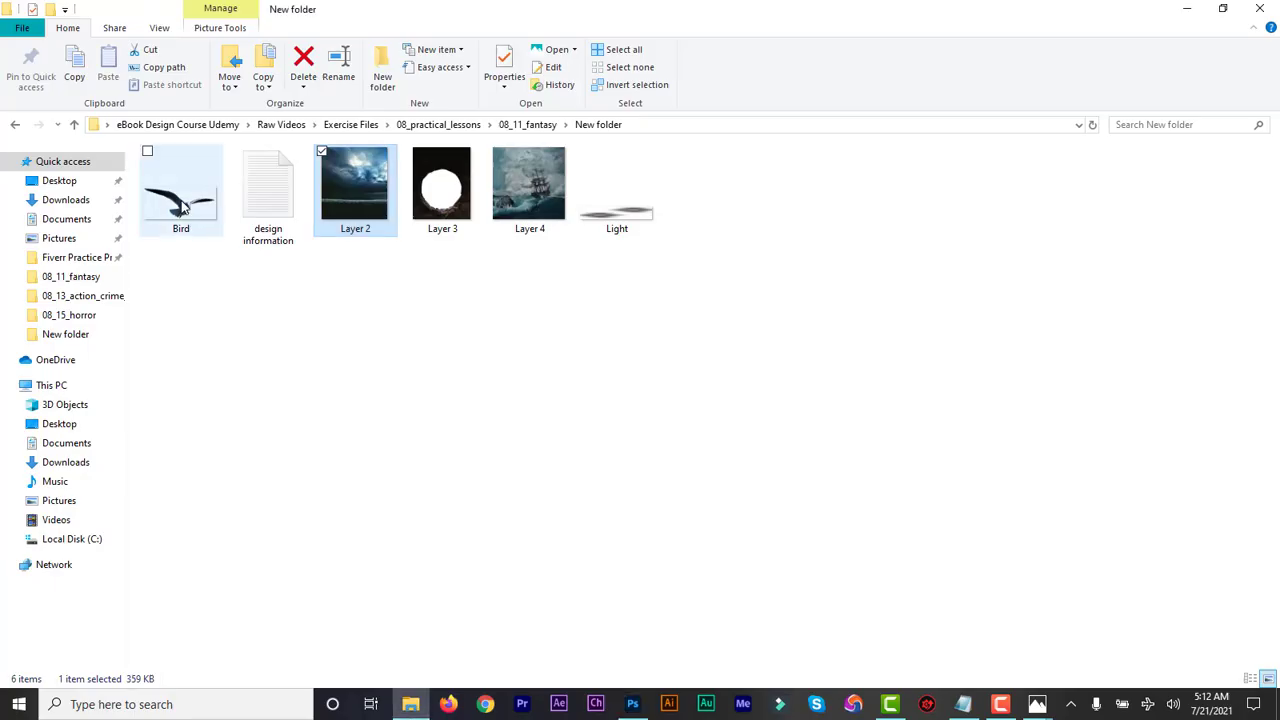
{"action": "left_click", "coordinate": [181, 205]}
{"action": "right_click", "coordinate": [181, 205]}
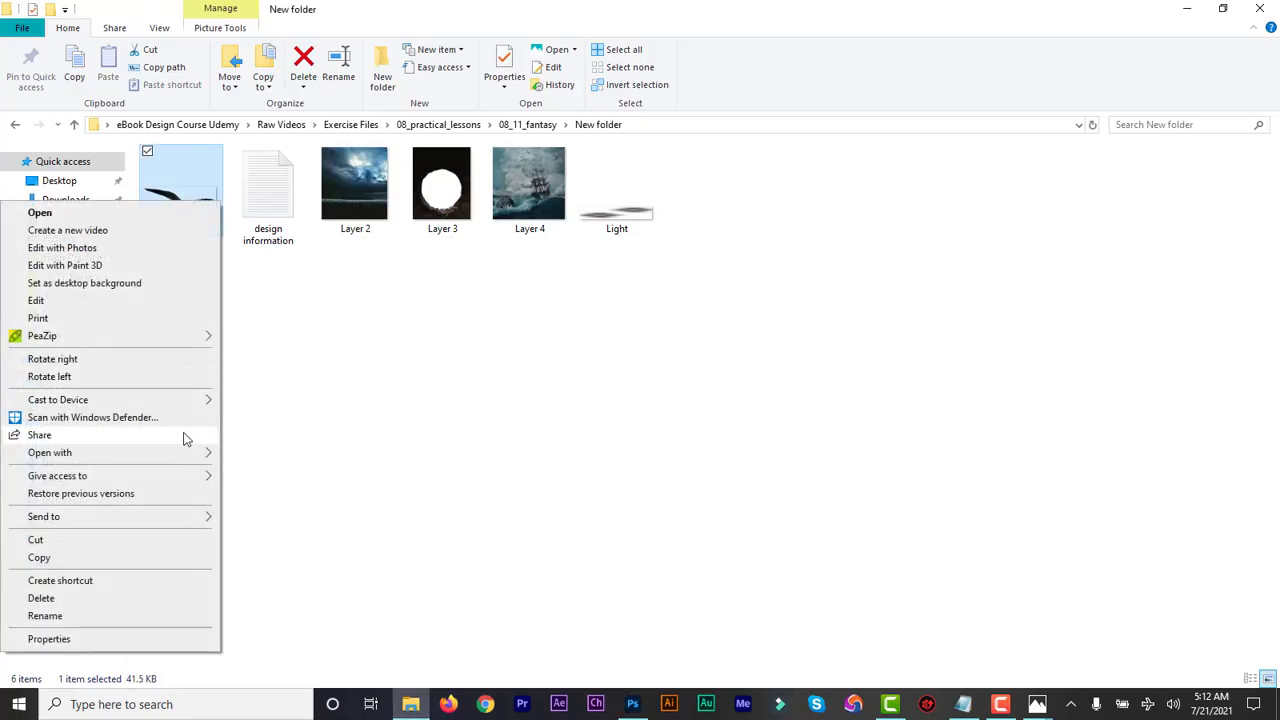
{"action": "mouse_move", "coordinate": [210, 460]}
{"action": "left_click", "coordinate": [250, 471]}
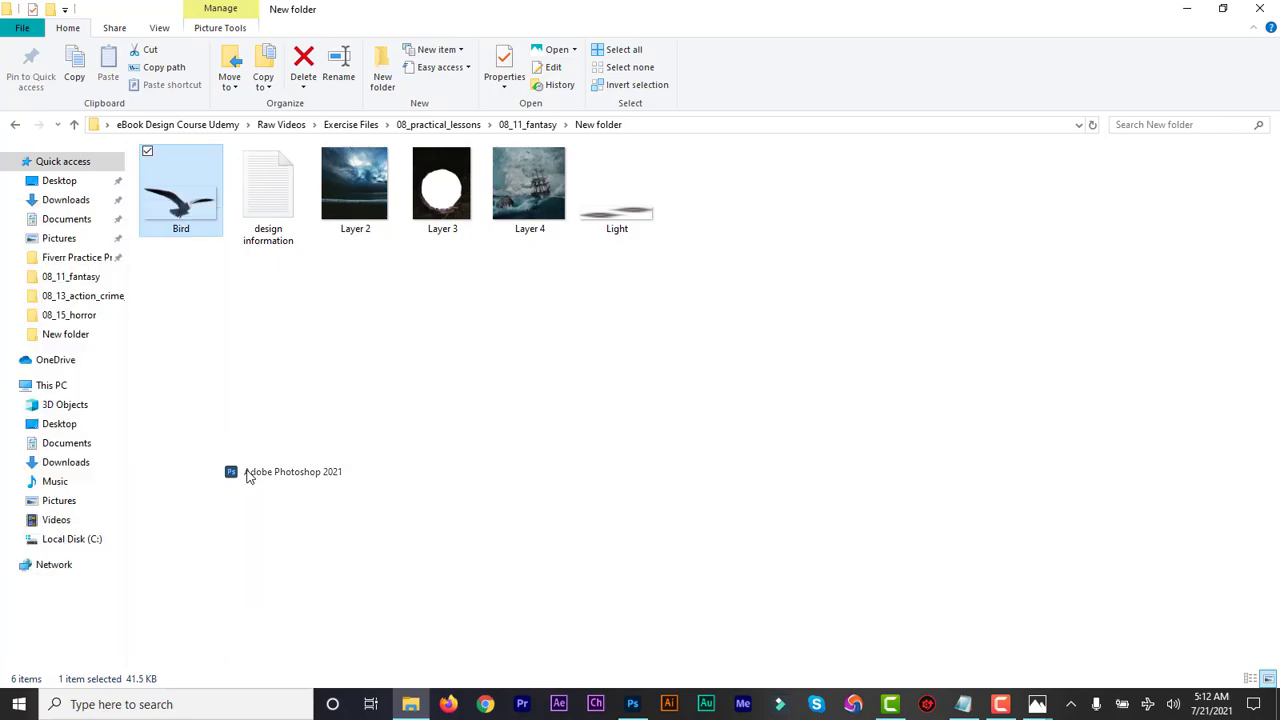
Step: Return to the project folder and open Light.png in Adobe Photoshop 2021
{"action": "left_click", "coordinate": [411, 704]}
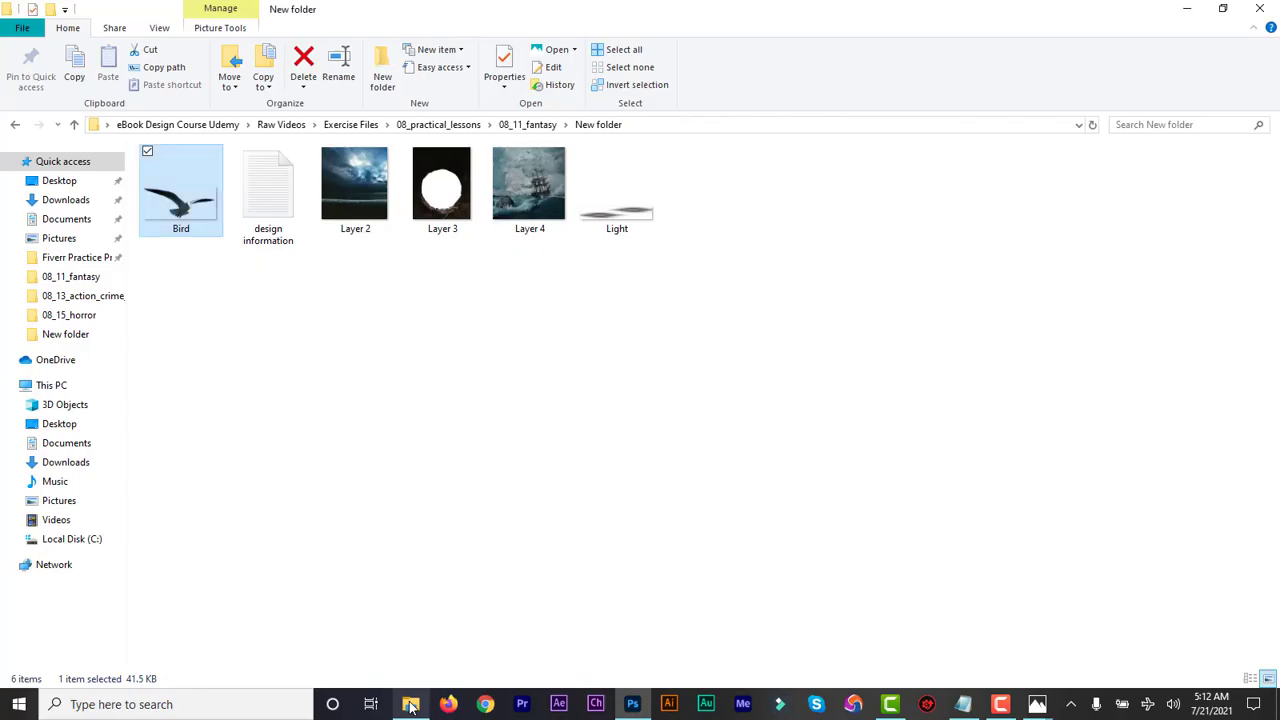
{"action": "left_click", "coordinate": [618, 226]}
{"action": "right_click", "coordinate": [618, 226]}
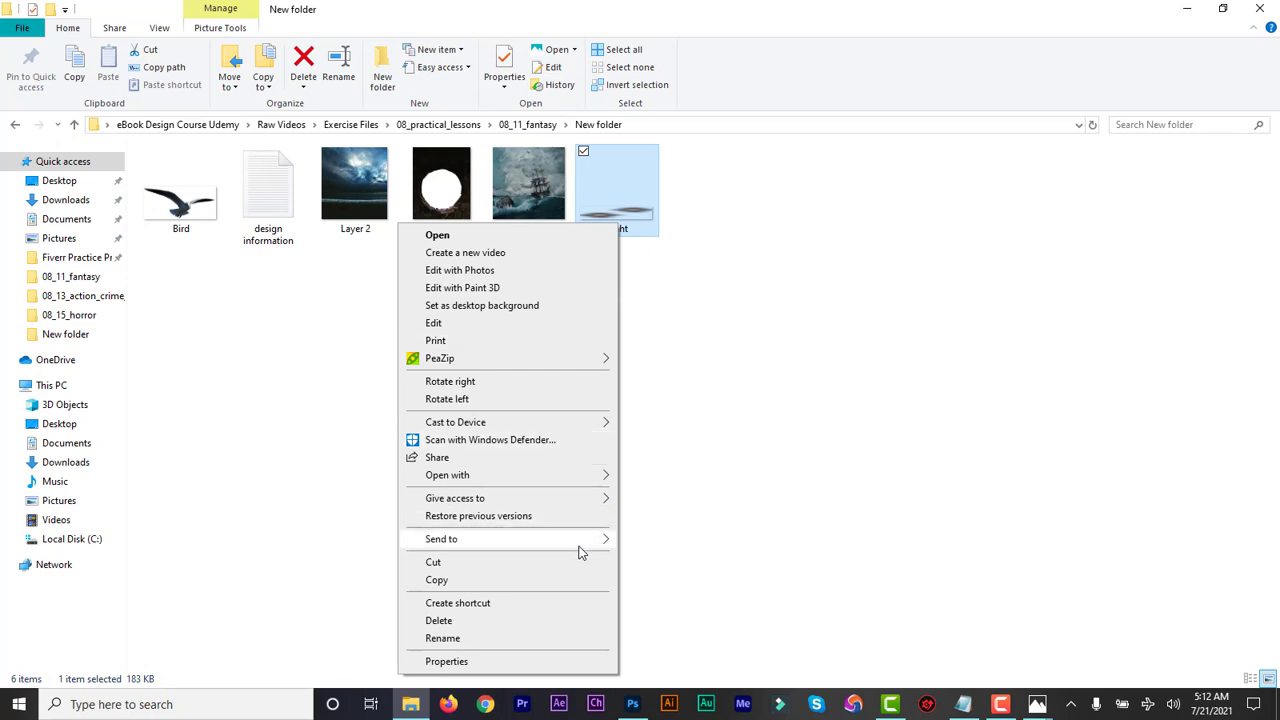
{"action": "mouse_move", "coordinate": [583, 546]}
{"action": "mouse_move", "coordinate": [591, 477]}
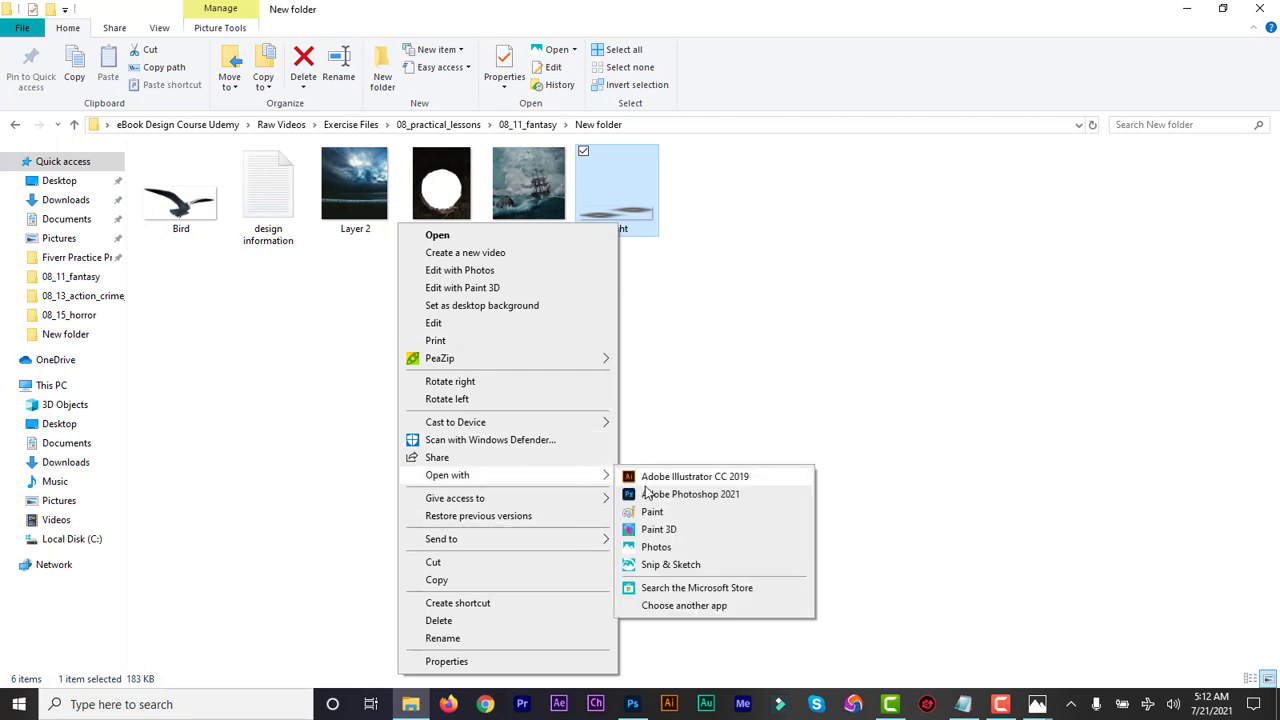
{"action": "left_click", "coordinate": [658, 495]}
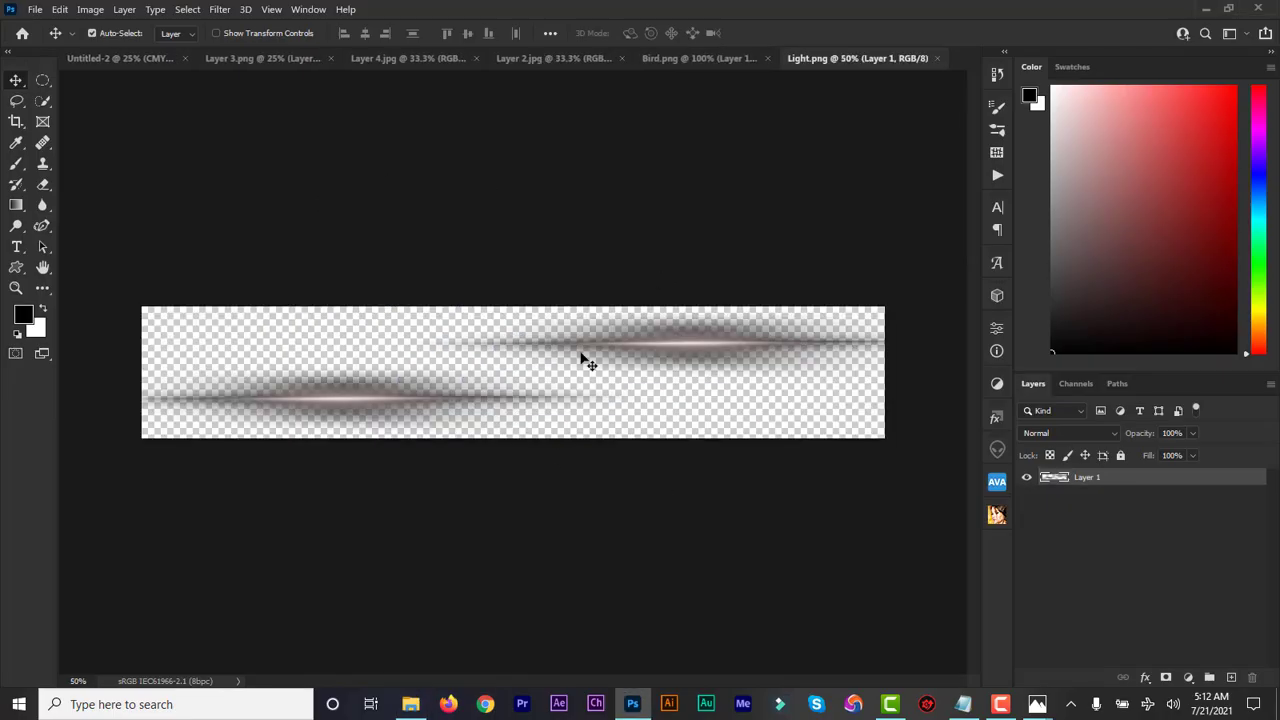
Step: Copy the stone wall image from Layer 3.png into the black Untitled-2 cover document, centred across its width
{"action": "left_click", "coordinate": [128, 58]}
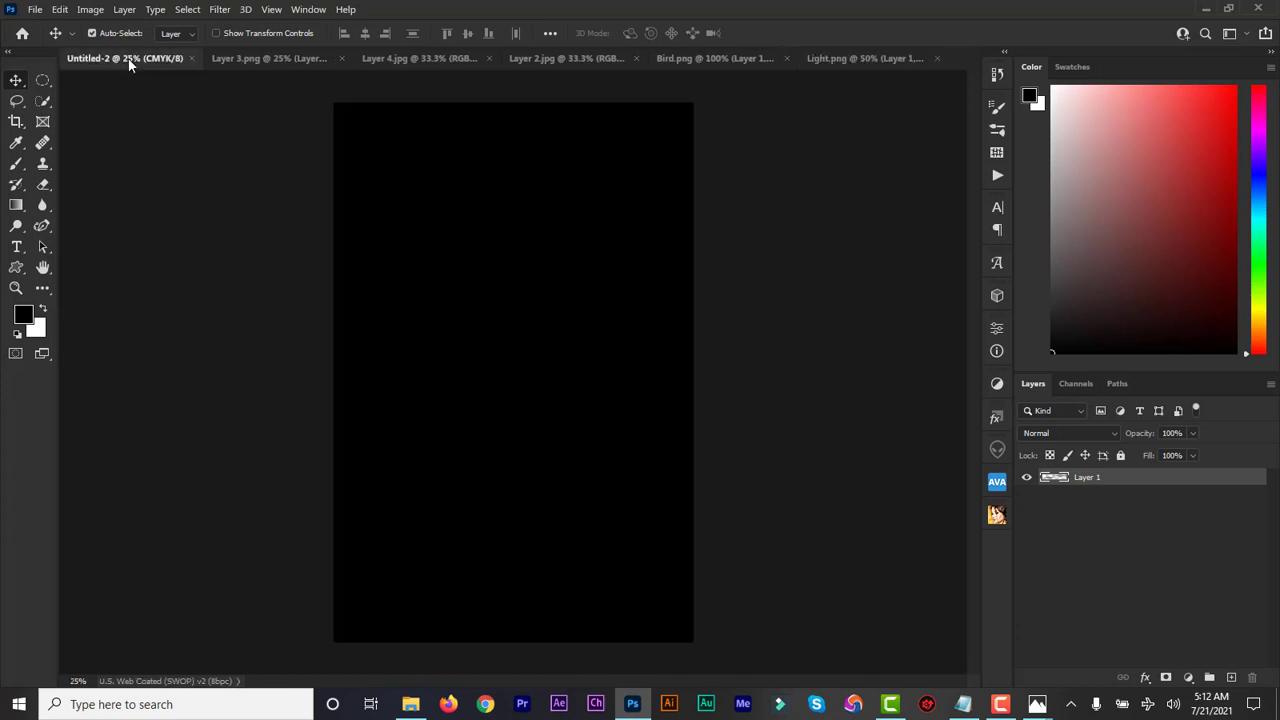
{"action": "left_click", "coordinate": [264, 60]}
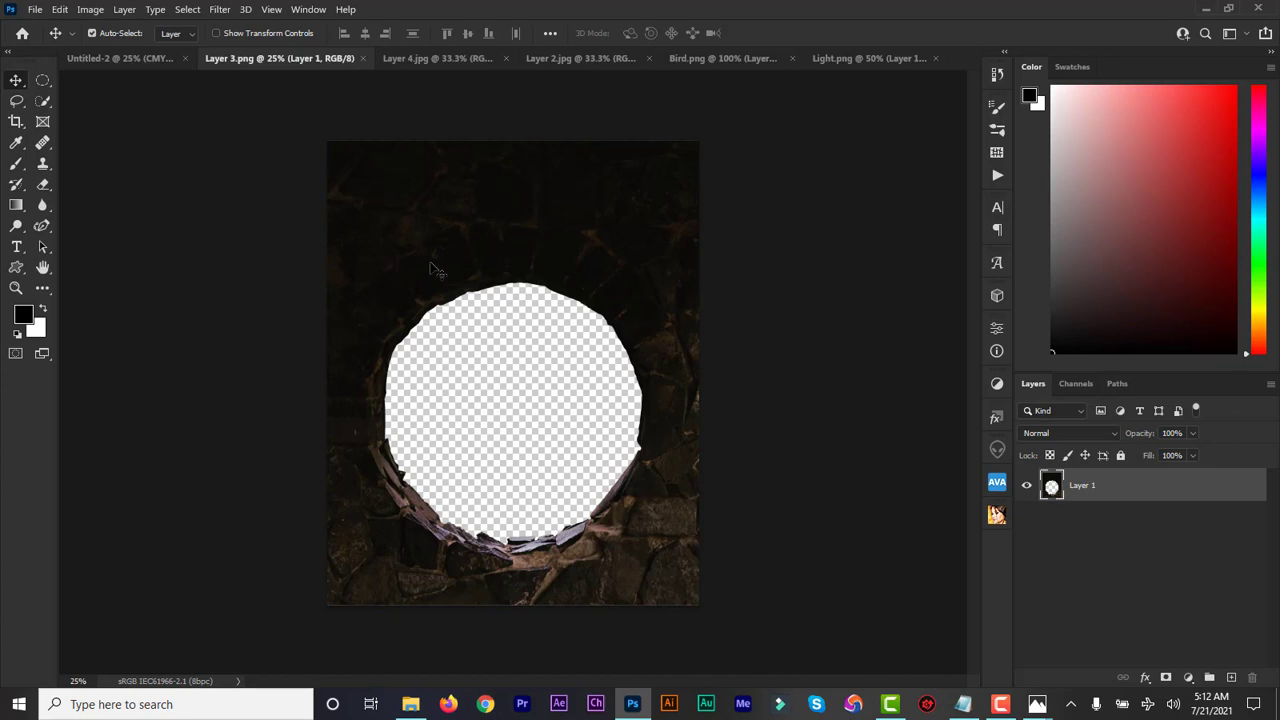
{"action": "left_click_drag", "start_coordinate": [432, 268], "coordinate": [138, 61]}
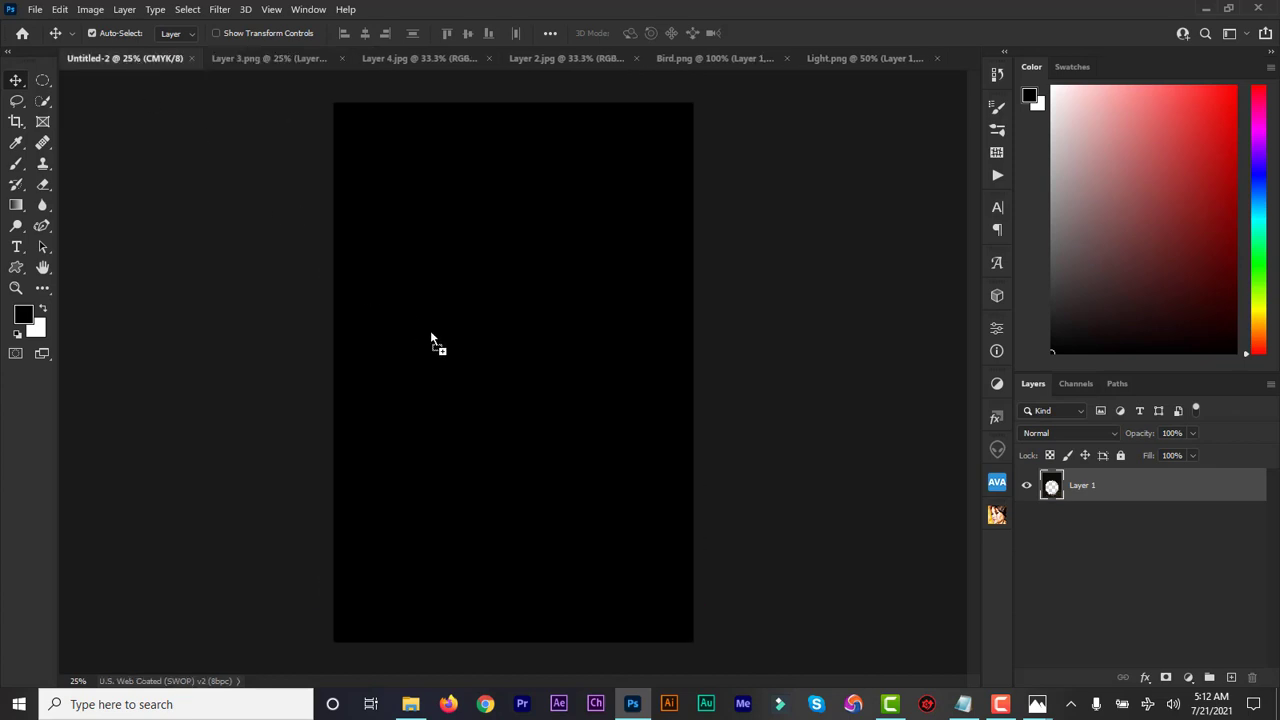
{"action": "left_click_drag", "start_coordinate": [430, 340], "coordinate": [430, 340]}
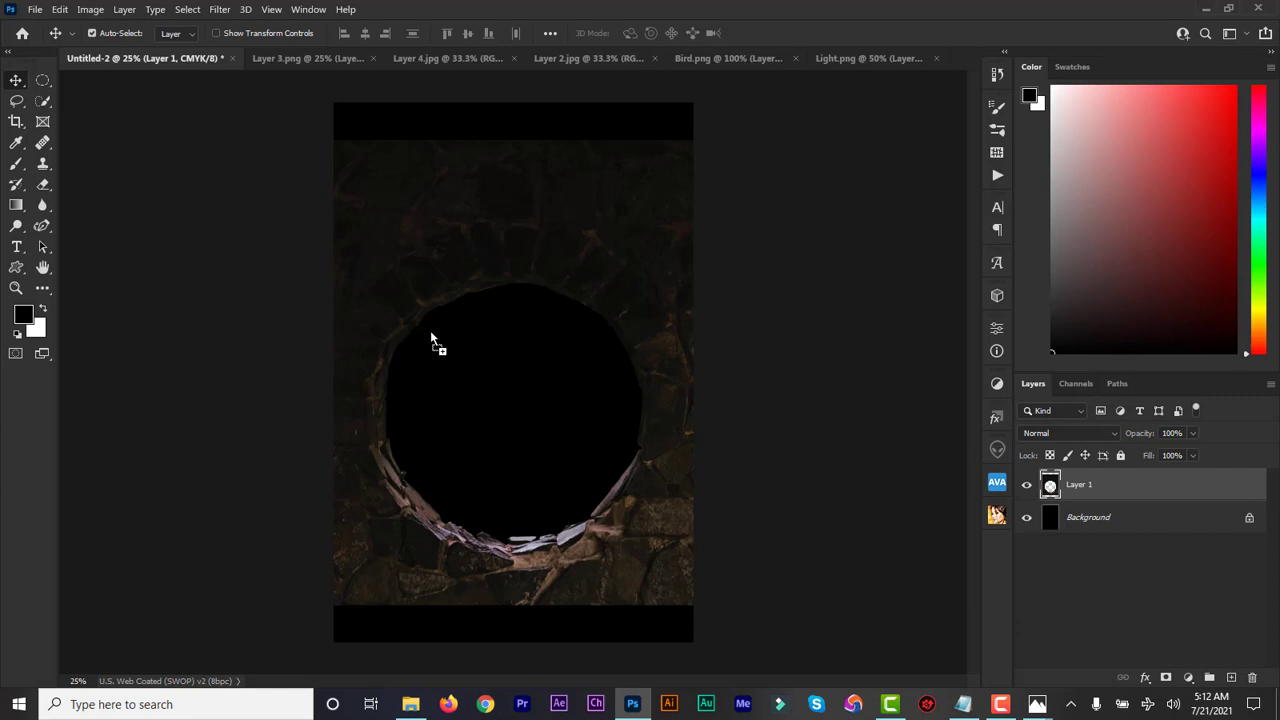
{"action": "left_click", "coordinate": [289, 58]}
{"action": "right_click", "coordinate": [467, 238]}
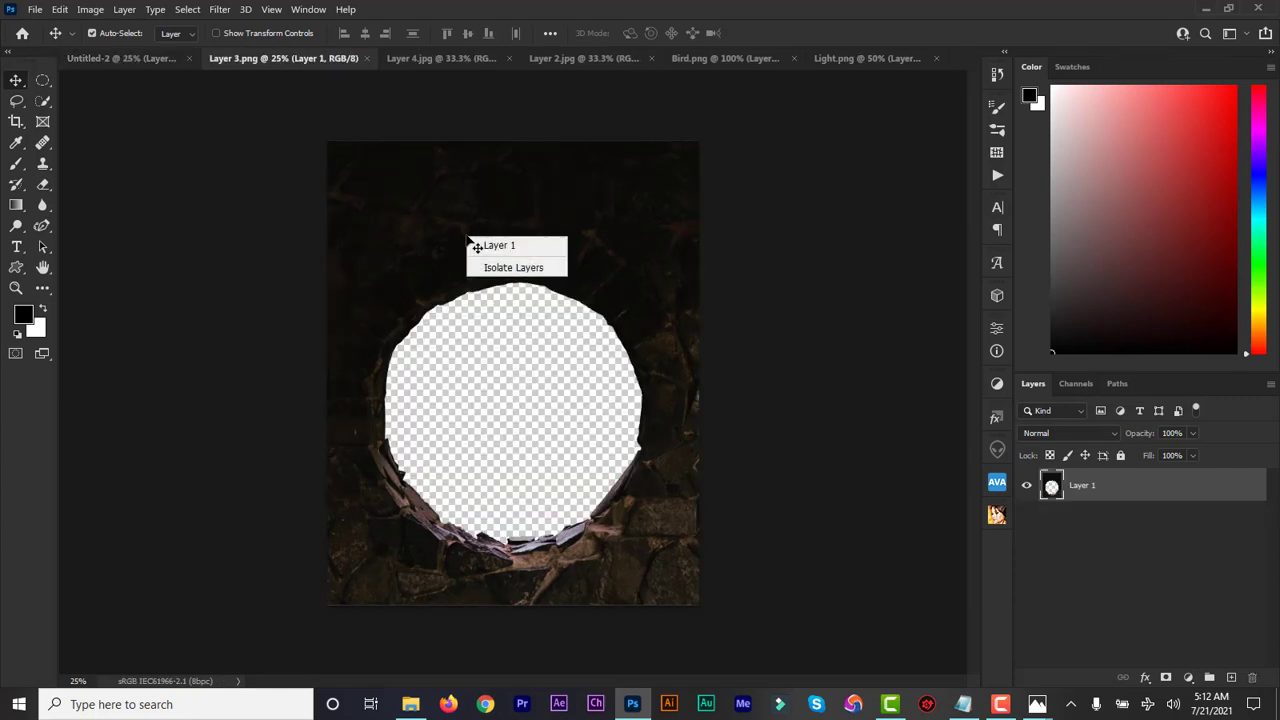
{"action": "left_click", "coordinate": [406, 222]}
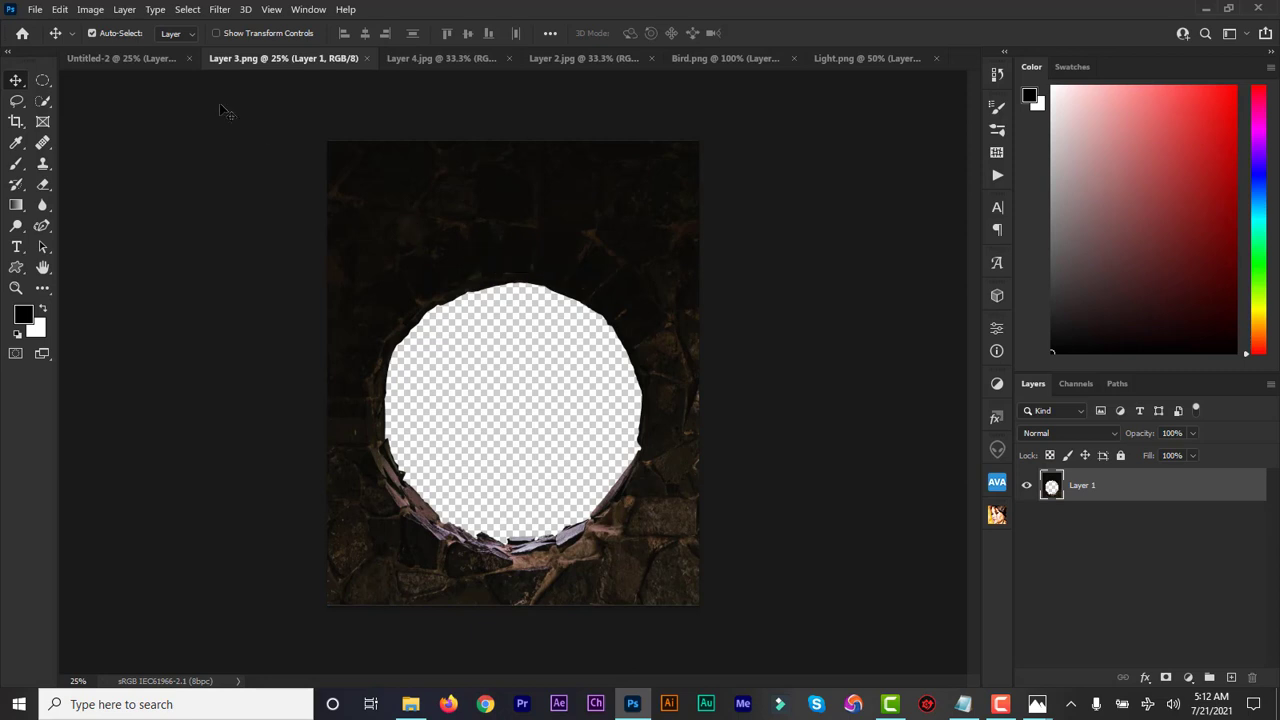
{"action": "left_click", "coordinate": [152, 62]}
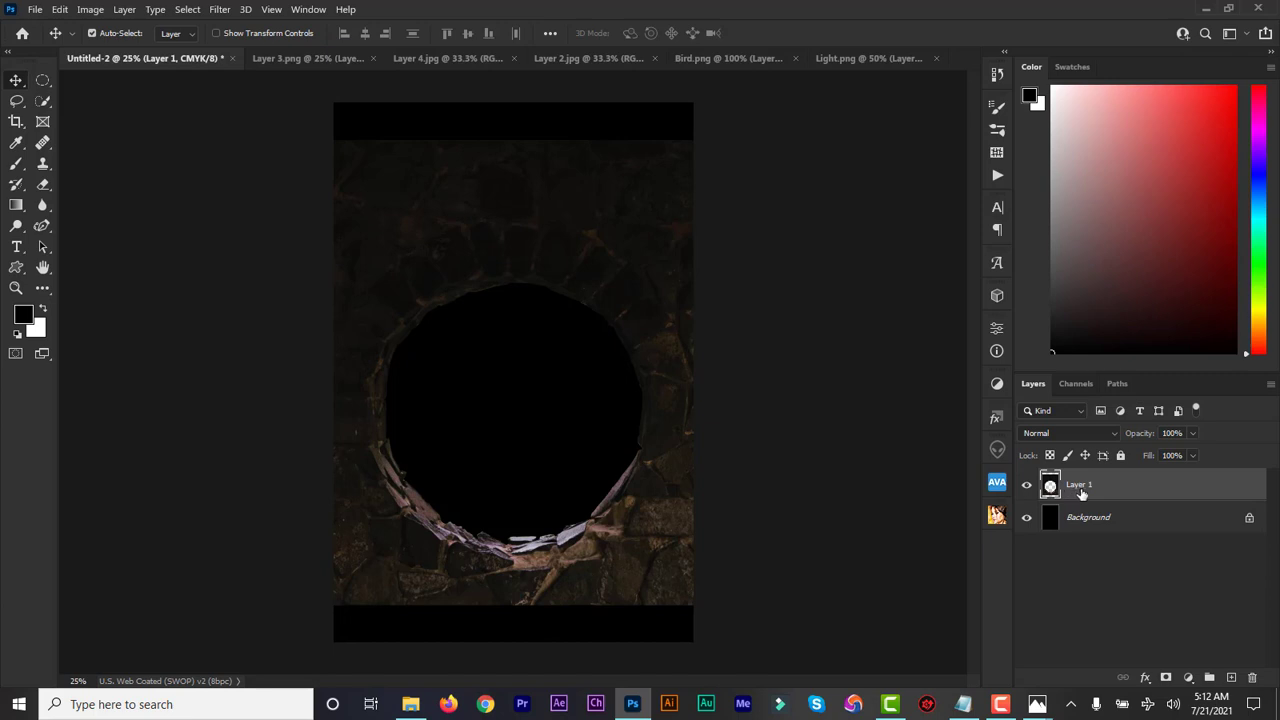
Step: Add a layer mask to the wall layer and fade its upper and lower edges into black with a soft 300 px black brush
{"action": "left_click", "coordinate": [1165, 678]}
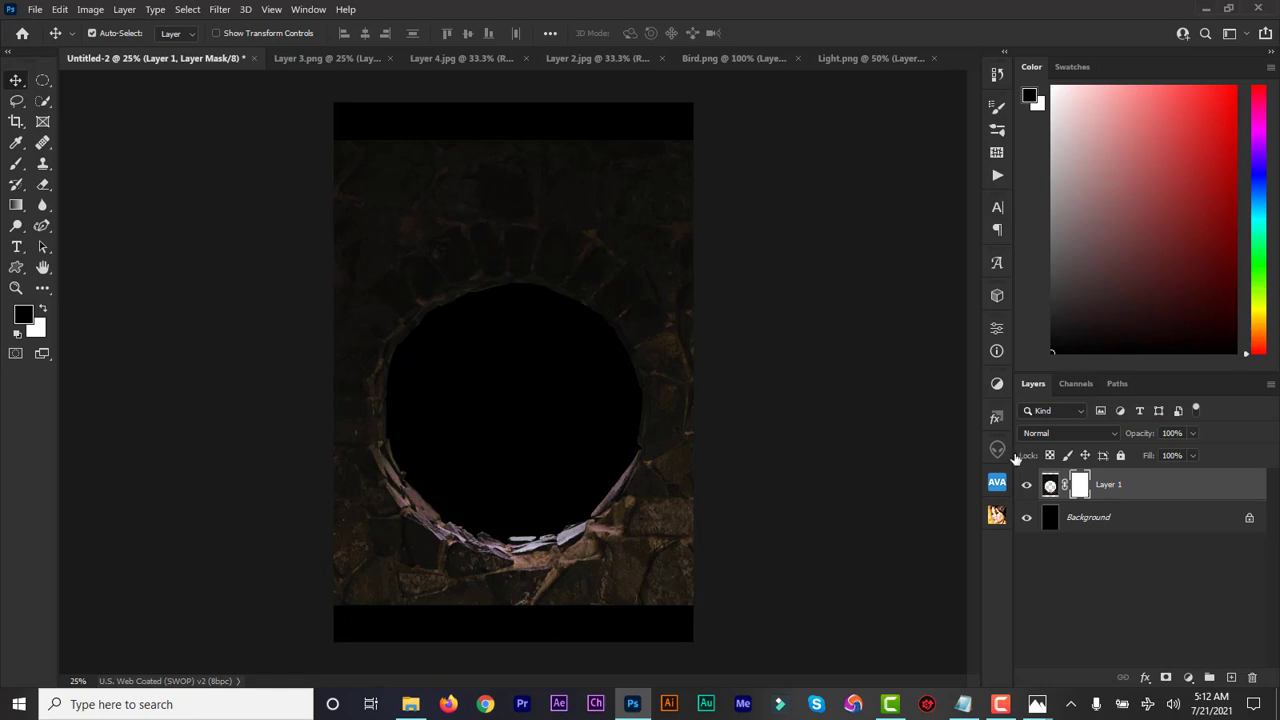
{"action": "left_click", "coordinate": [15, 168]}
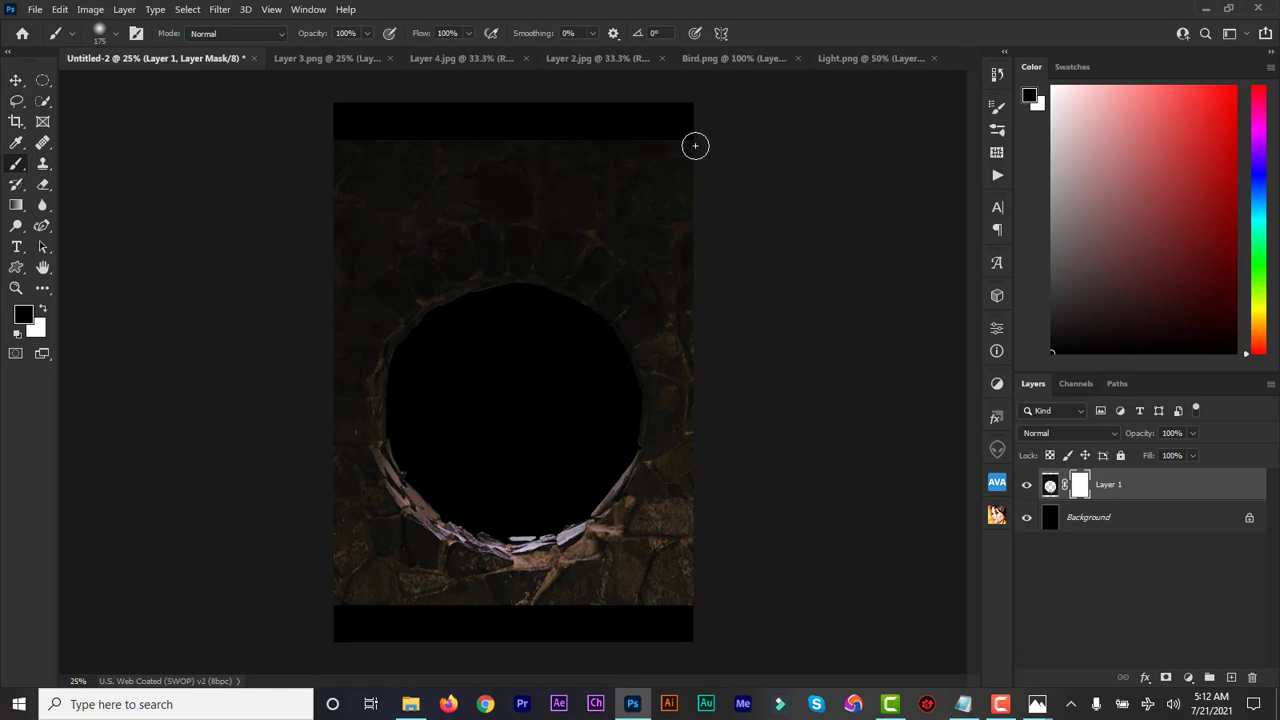
{"action": "mouse_move", "coordinate": [695, 146]}
{"action": "left_mouse_down"}
{"action": "mouse_move", "coordinate": [594, 134]}
{"action": "mouse_move", "coordinate": [320, 146]}
{"action": "left_mouse_up"}
{"action": "left_click_drag", "start_coordinate": [343, 607], "coordinate": [706, 606]}
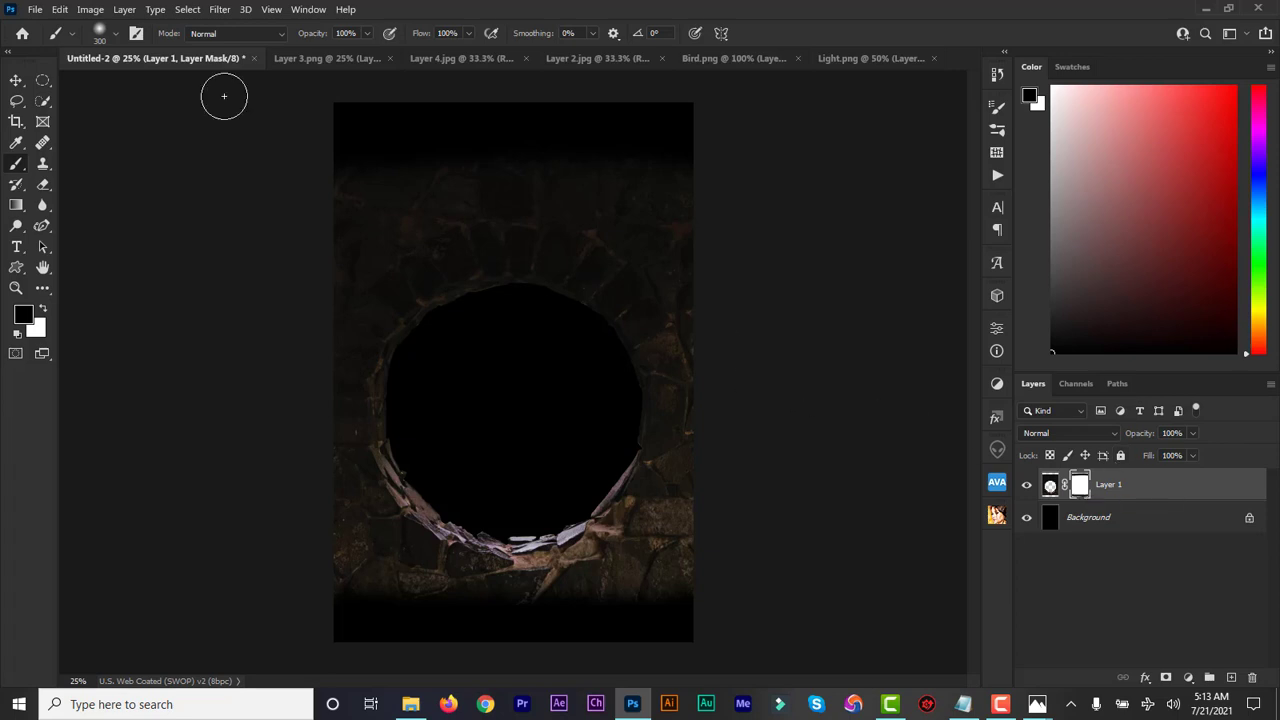
Step: Copy the stormy sky image from Layer 2.jpg into the cover and place its layer beneath the wall layer
{"action": "left_click", "coordinate": [15, 84]}
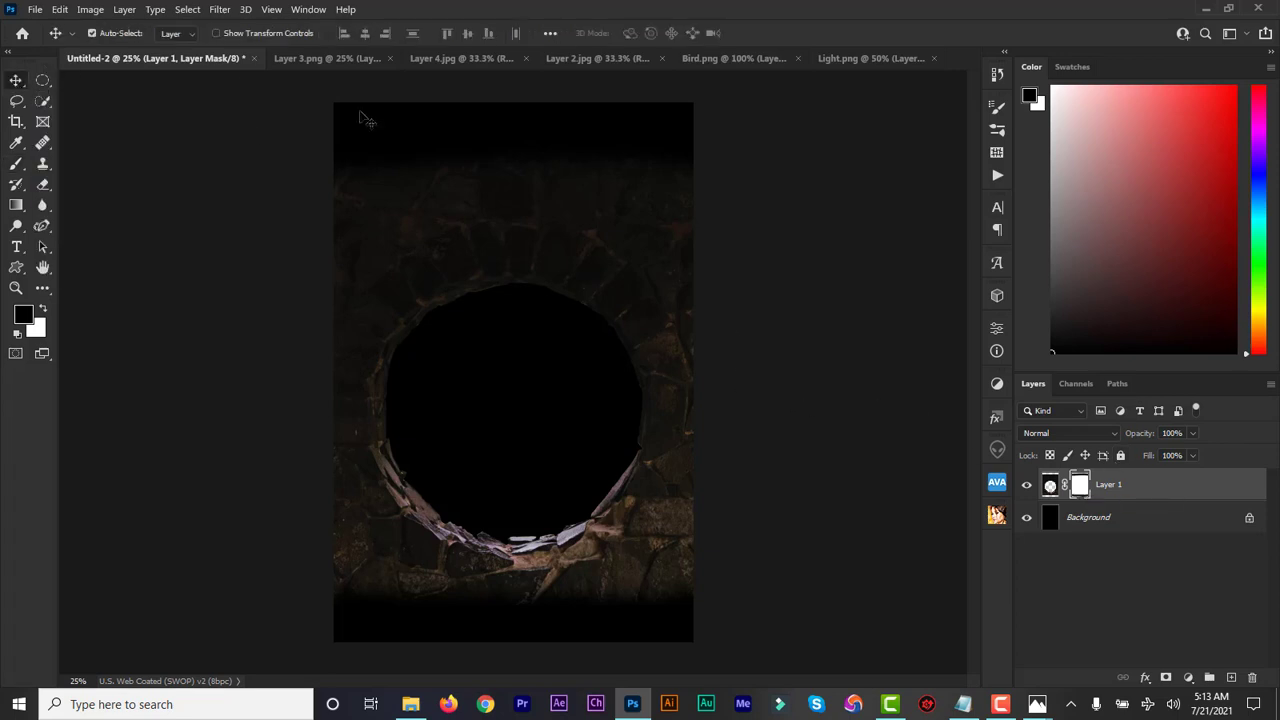
{"action": "left_click", "coordinate": [316, 60]}
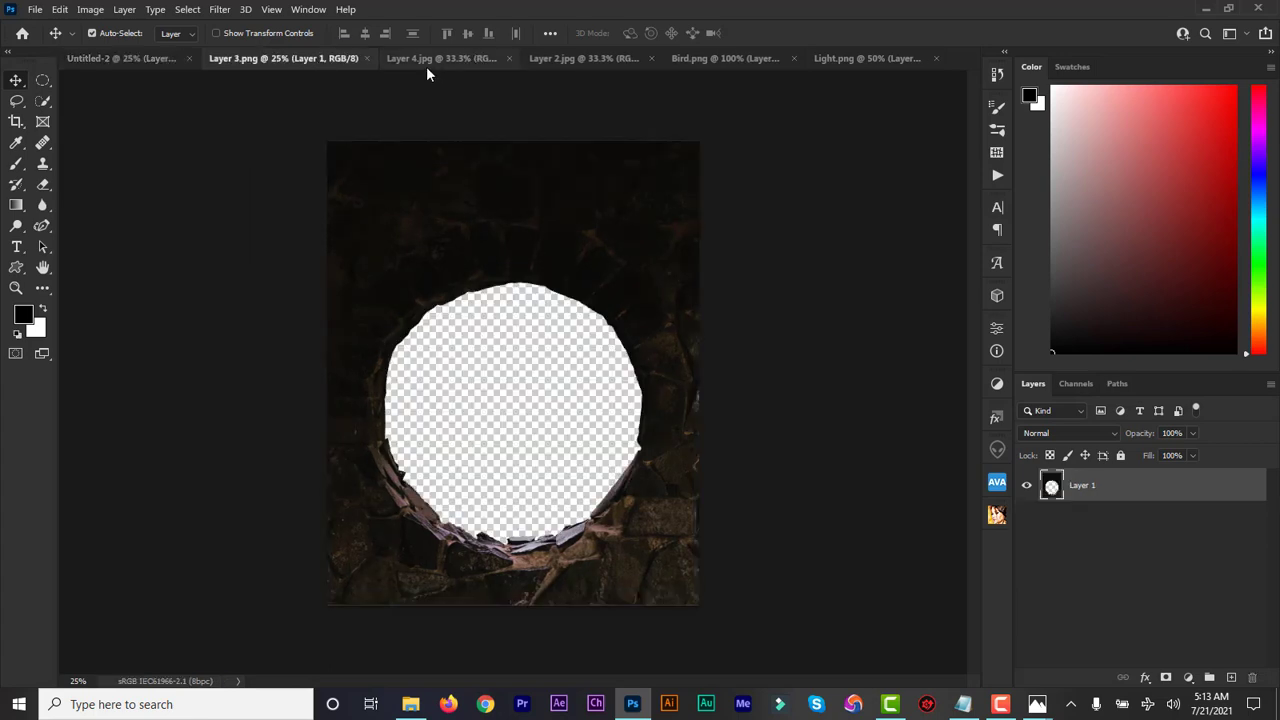
{"action": "left_click", "coordinate": [424, 63]}
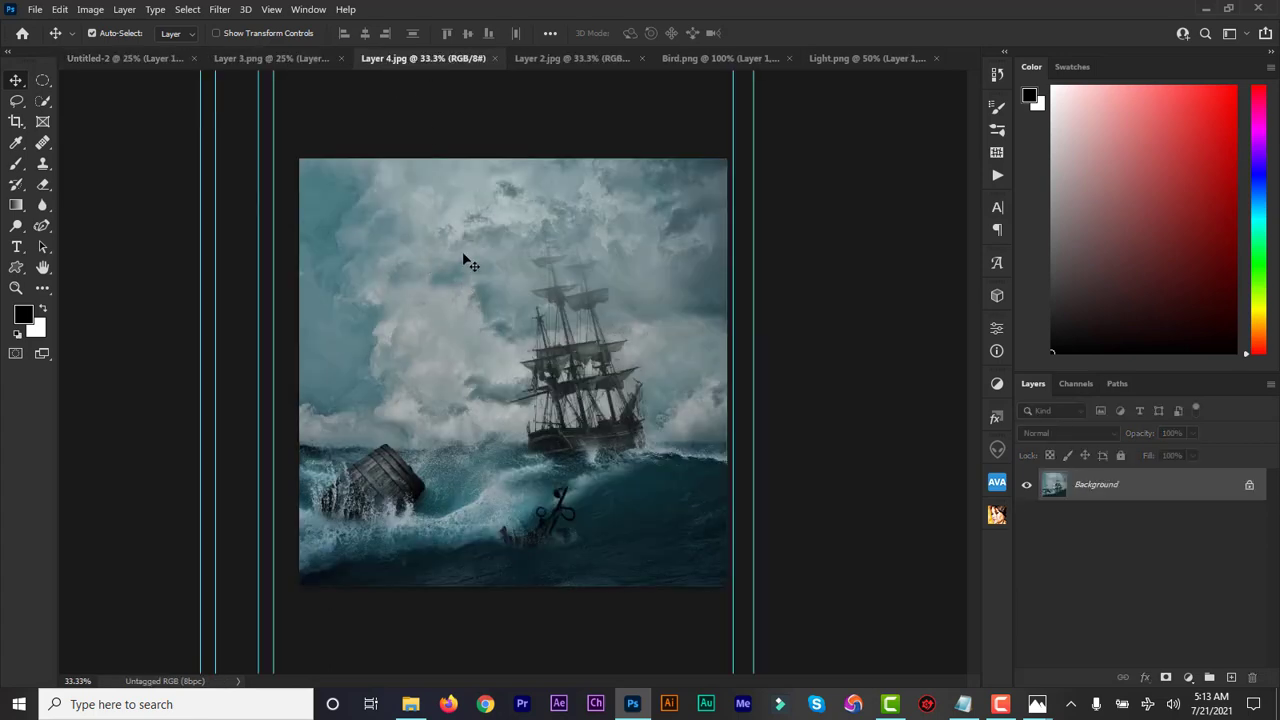
{"action": "left_click", "coordinate": [571, 57]}
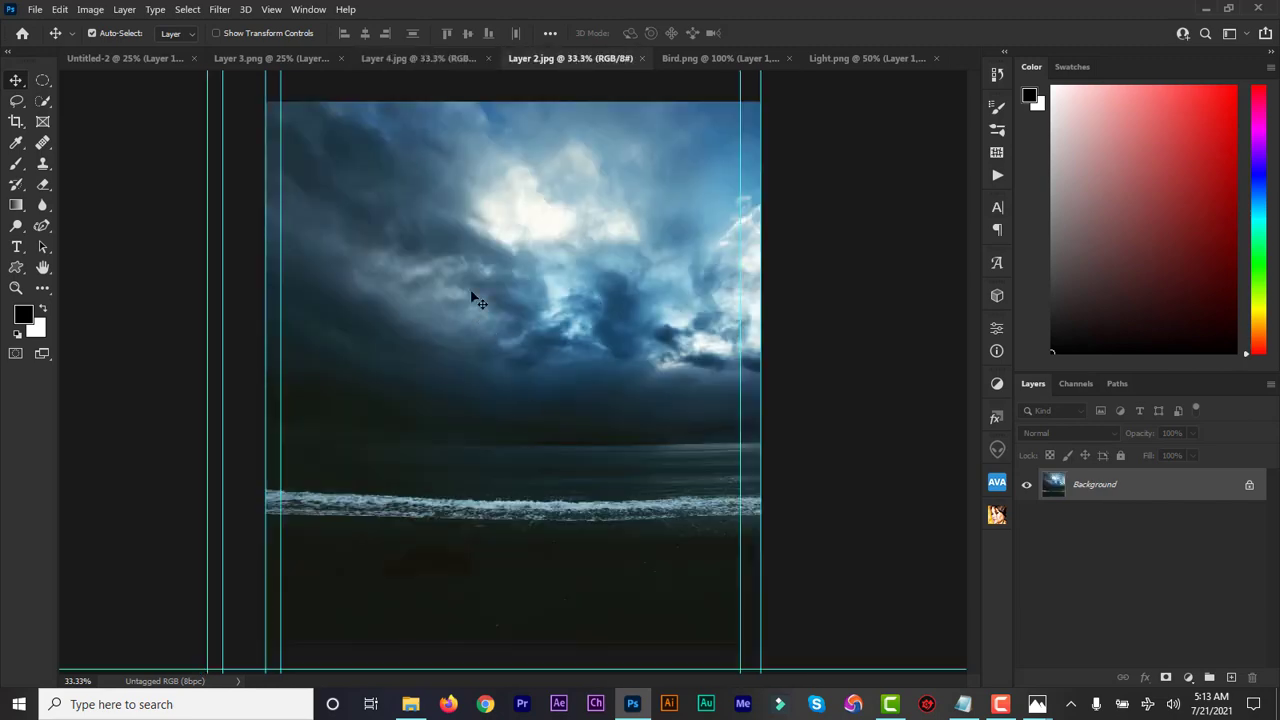
{"action": "left_click_drag", "start_coordinate": [389, 257], "coordinate": [492, 380]}
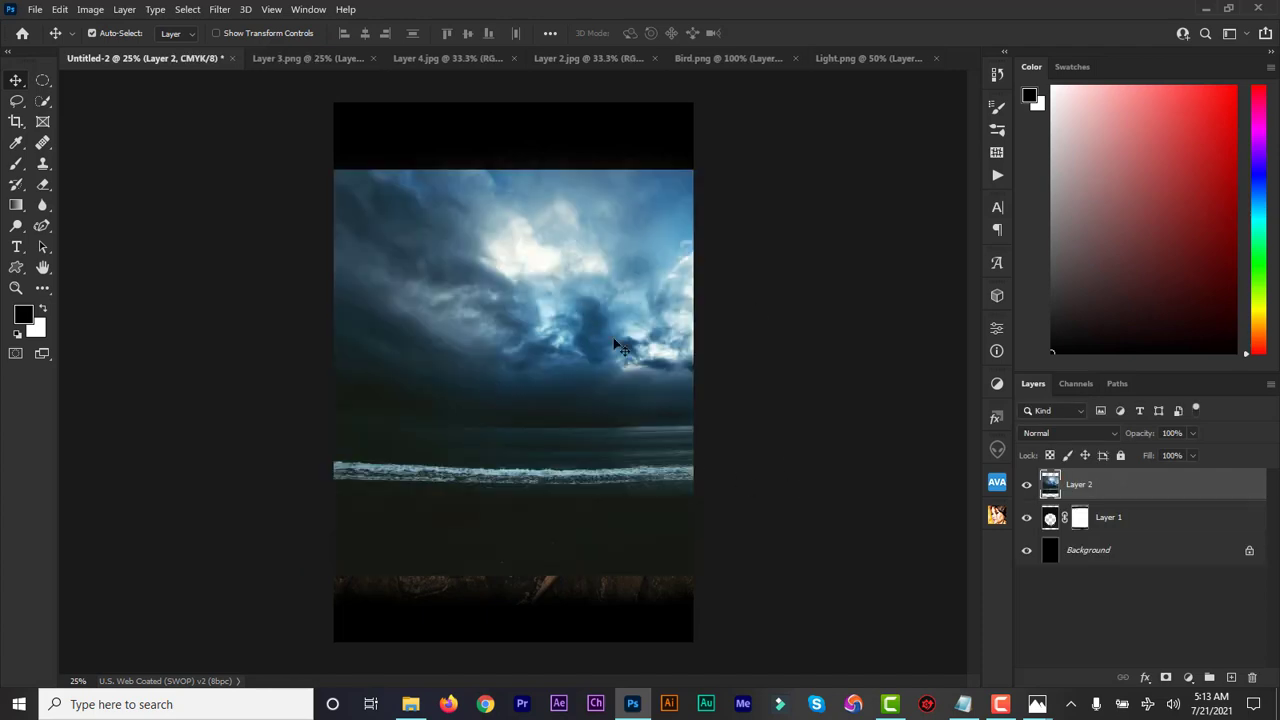
{"action": "left_click_drag", "start_coordinate": [1104, 493], "coordinate": [1115, 549]}
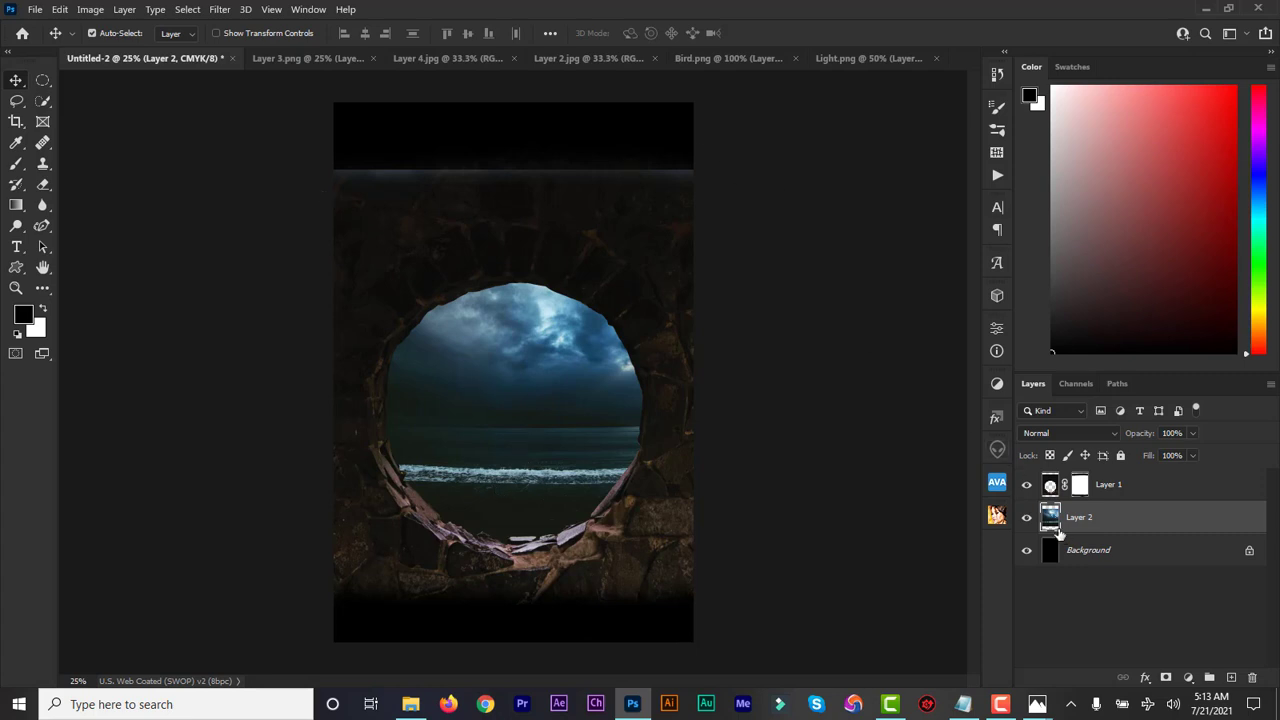
Step: Mask the sky layer to the wall's round opening using the wall layer's outline and an inverted mask, checking with the wall temporarily hidden
{"action": "left_click", "coordinate": [1050, 486]}
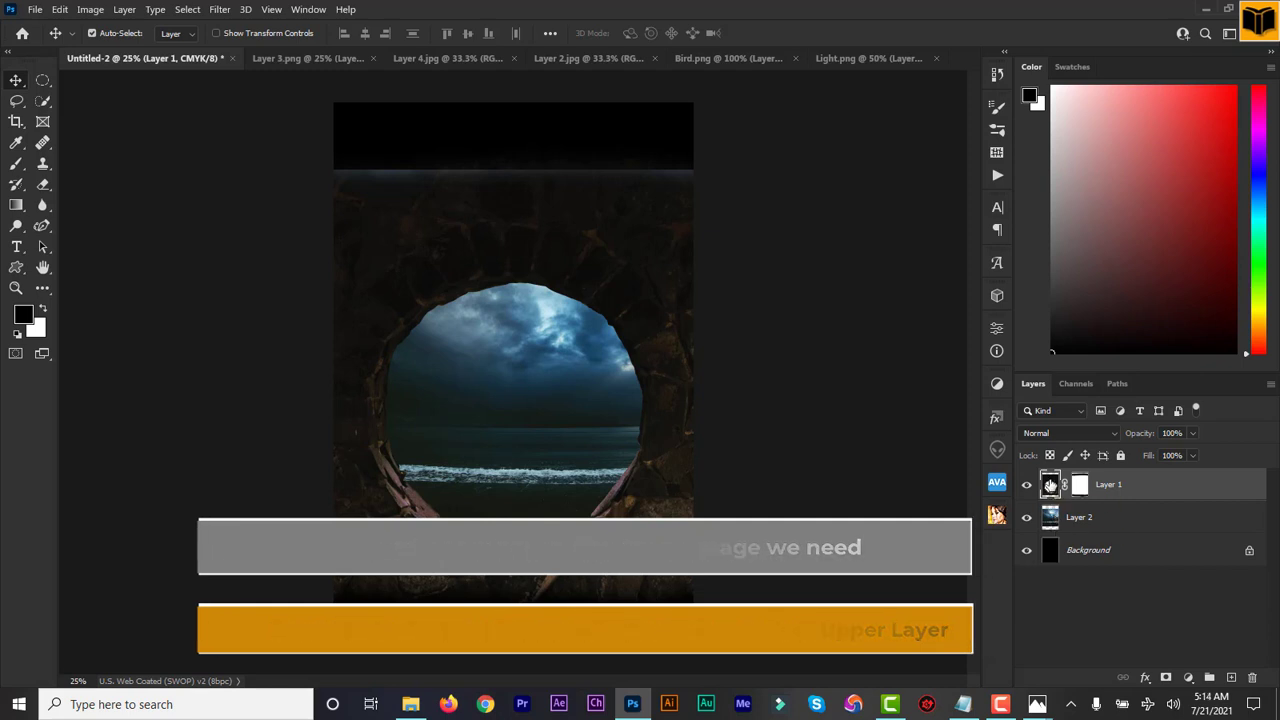
{"action": "left_click", "coordinate": [1050, 485], "text": "ctrl"}
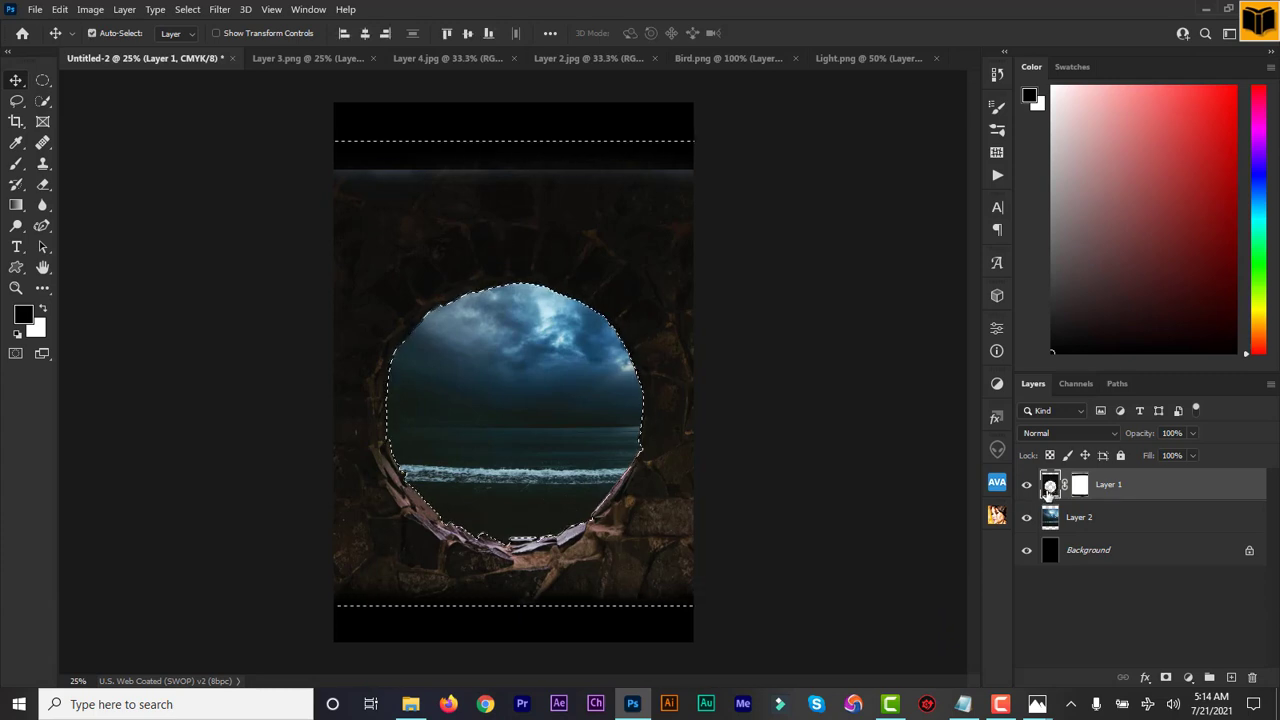
{"action": "left_click", "coordinate": [1050, 520]}
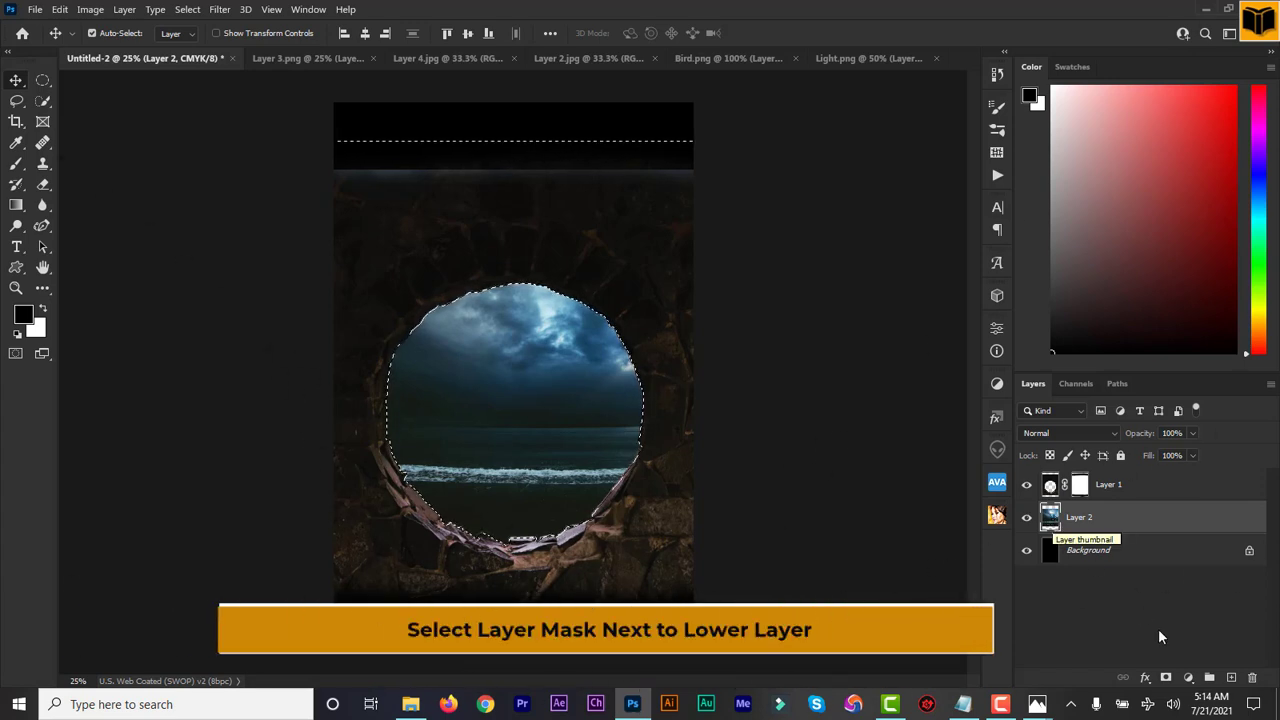
{"action": "left_click", "coordinate": [1166, 680], "text": "alt"}
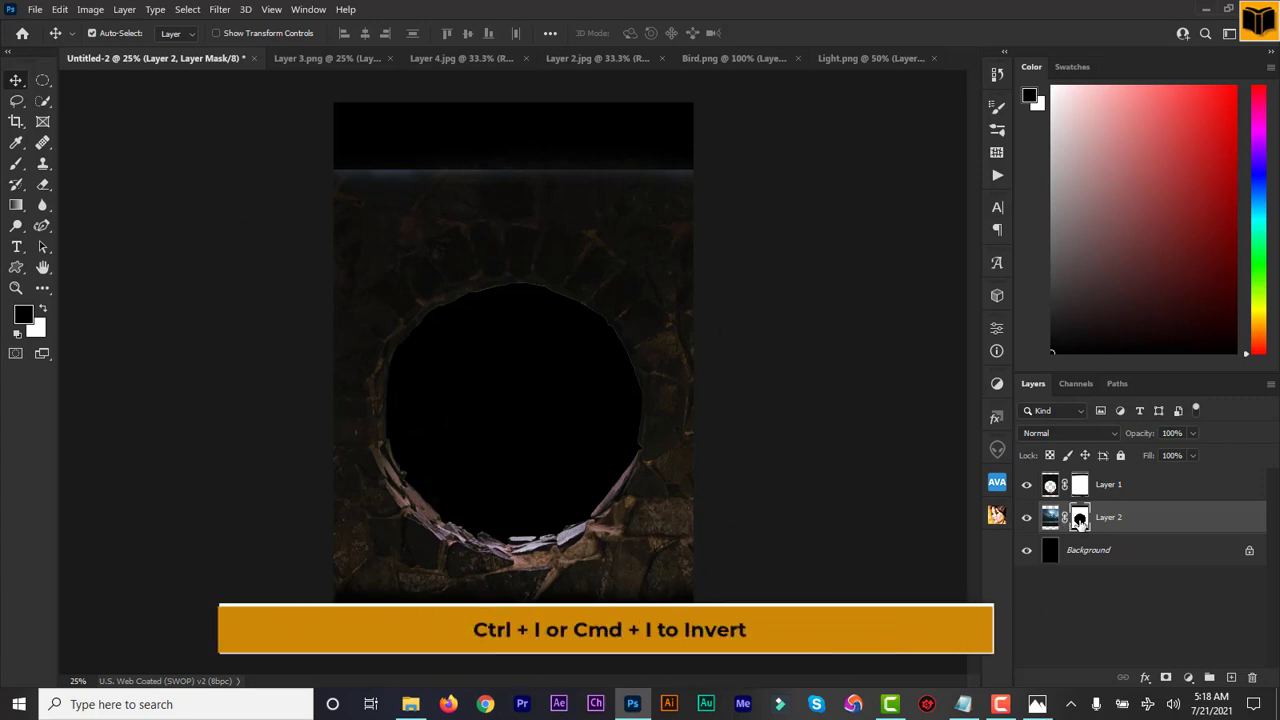
{"action": "key", "text": "ctrl+i"}
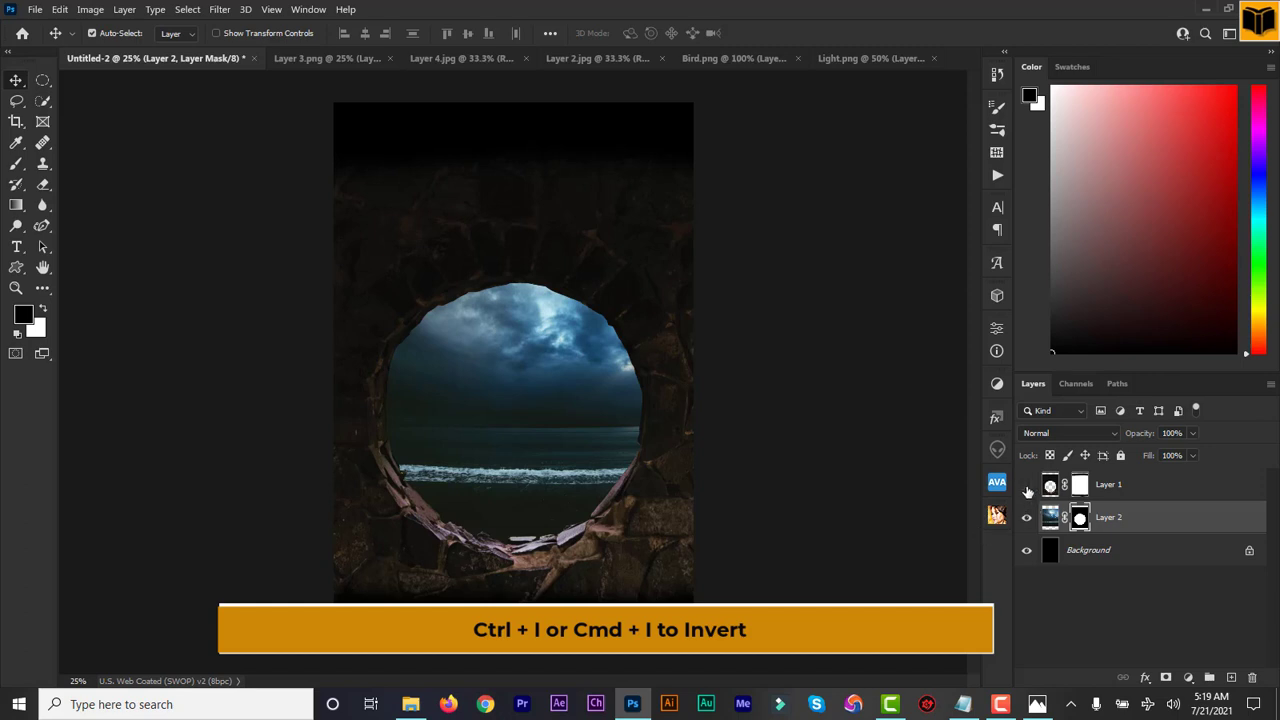
{"action": "left_click", "coordinate": [1027, 487]}
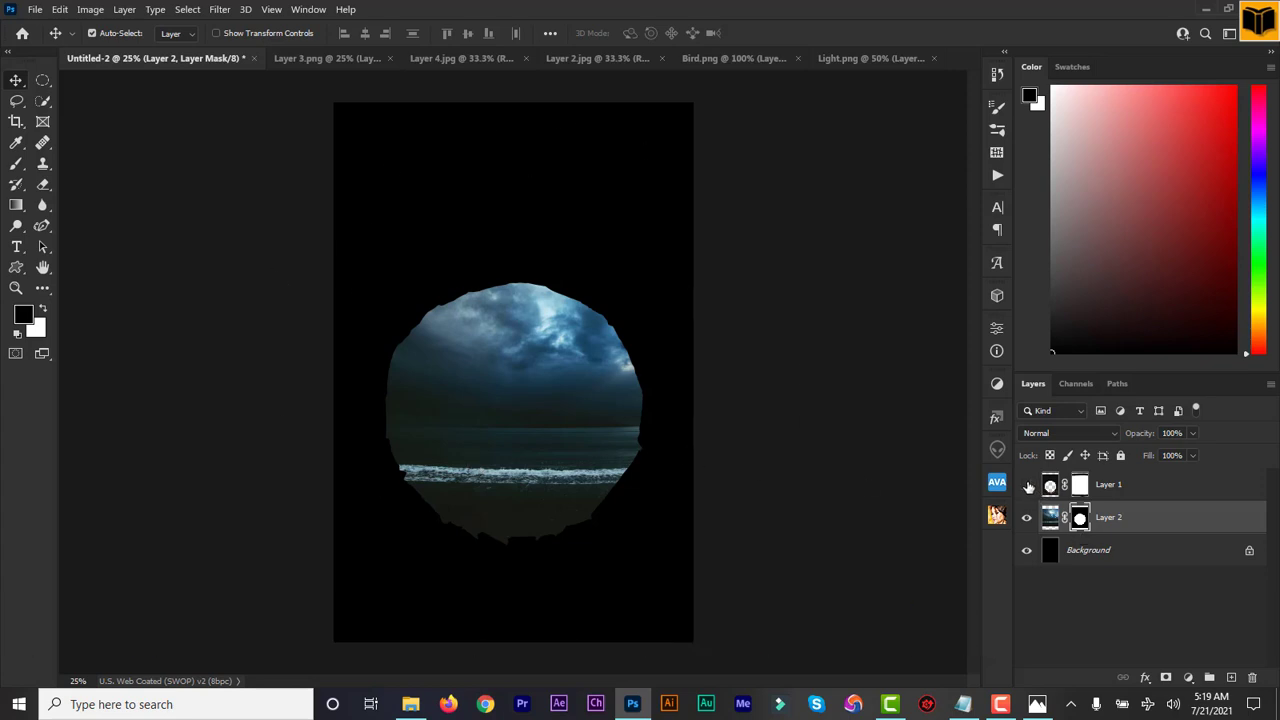
{"action": "left_click", "coordinate": [1026, 485]}
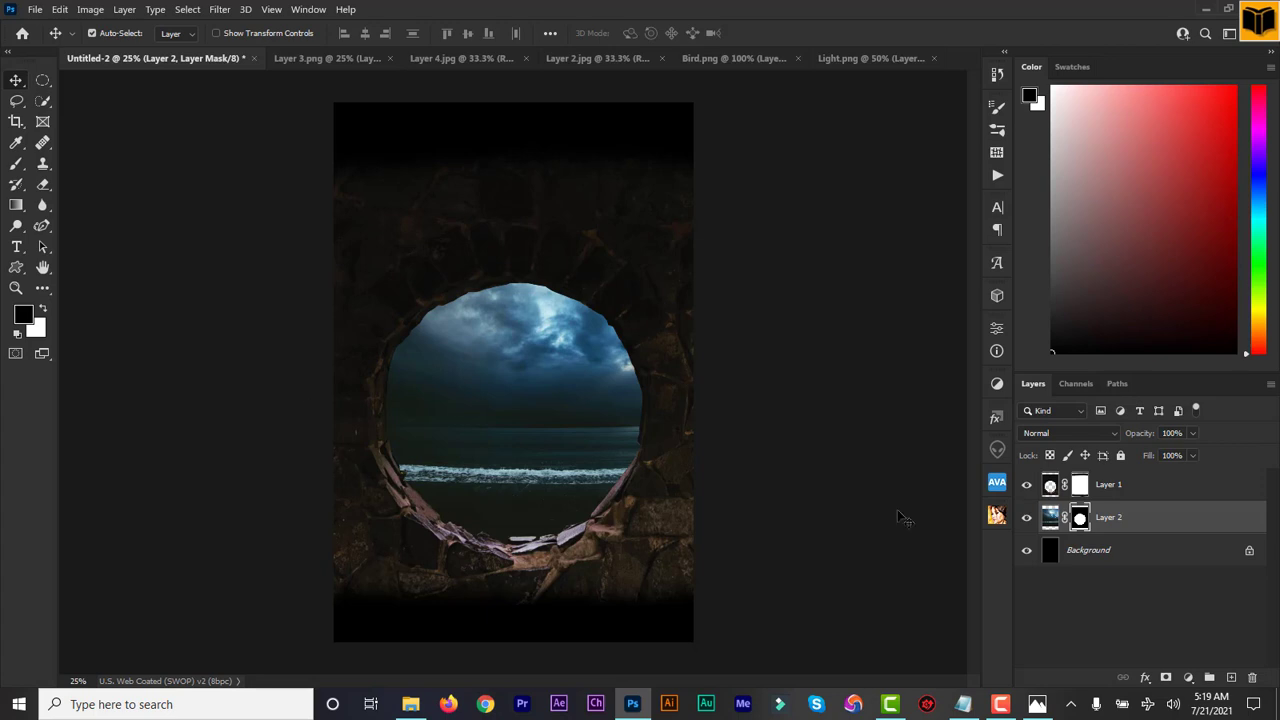
Step: Copy the ship image from Layer 4.jpg into the cover between the wall and sky layers, checking its placement with the wall temporarily hidden
{"action": "left_click", "coordinate": [582, 60]}
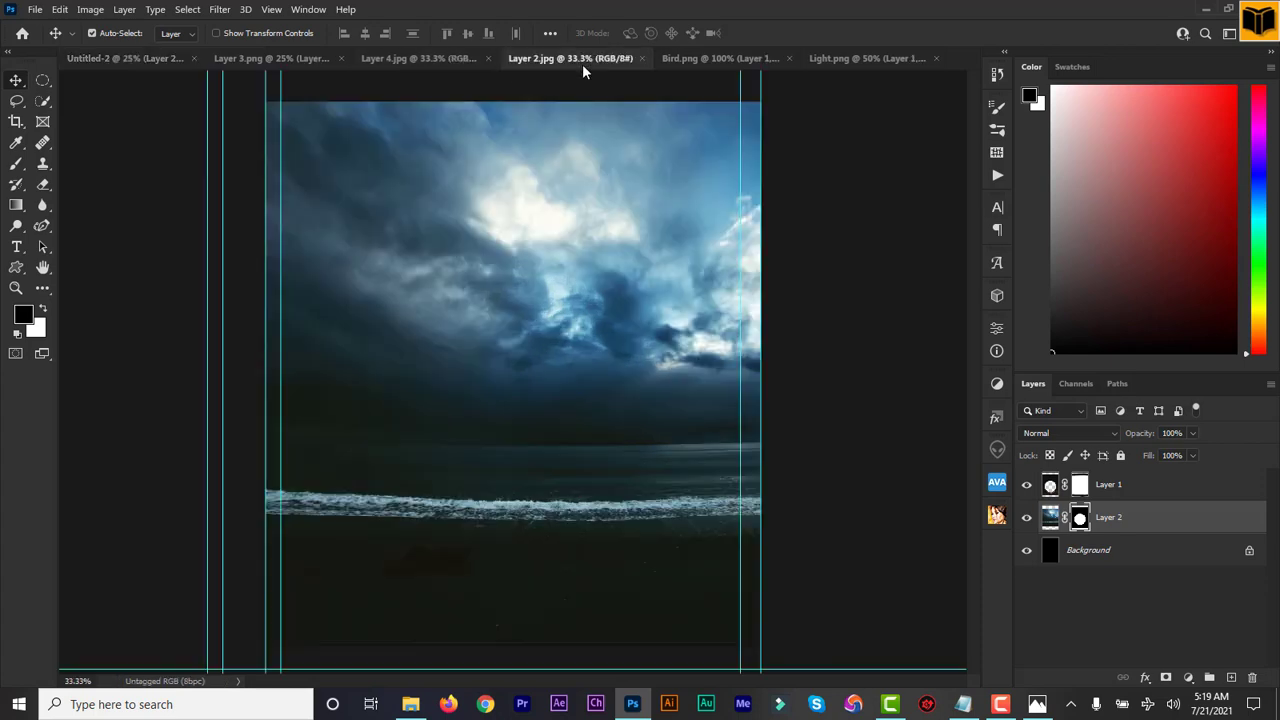
{"action": "left_click", "coordinate": [424, 58]}
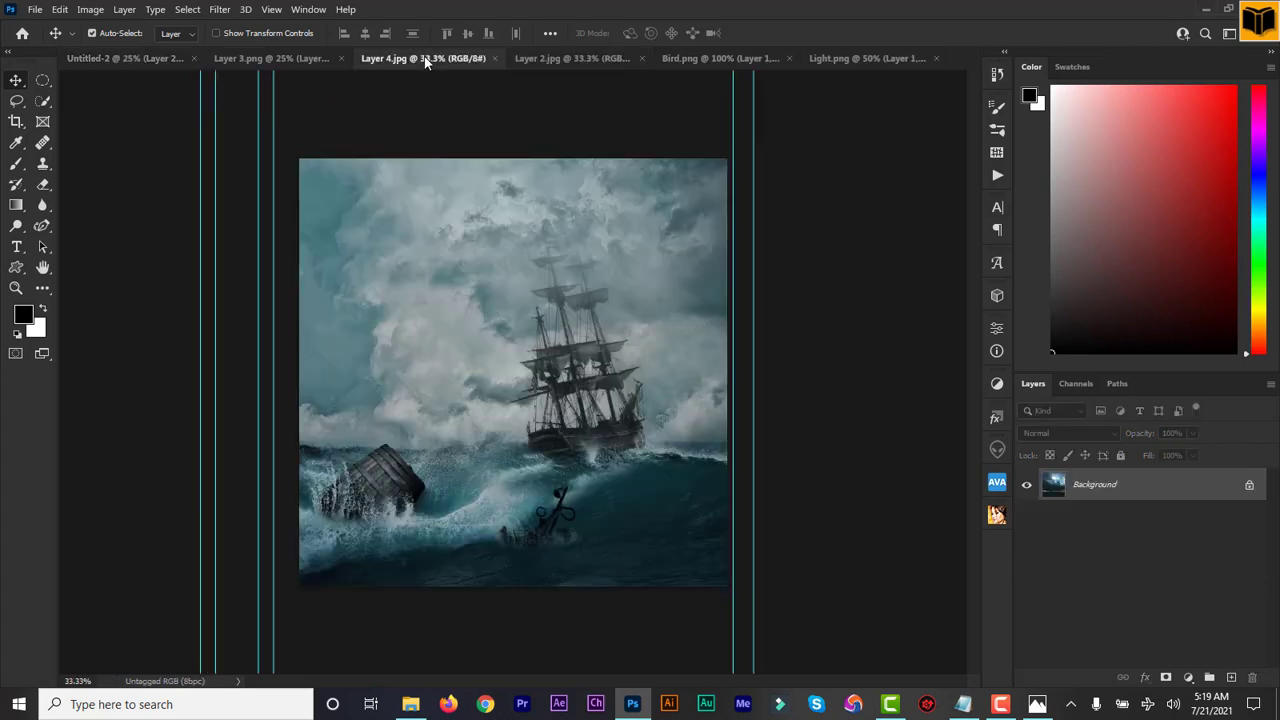
{"action": "left_click_drag", "start_coordinate": [497, 310], "coordinate": [487, 389]}
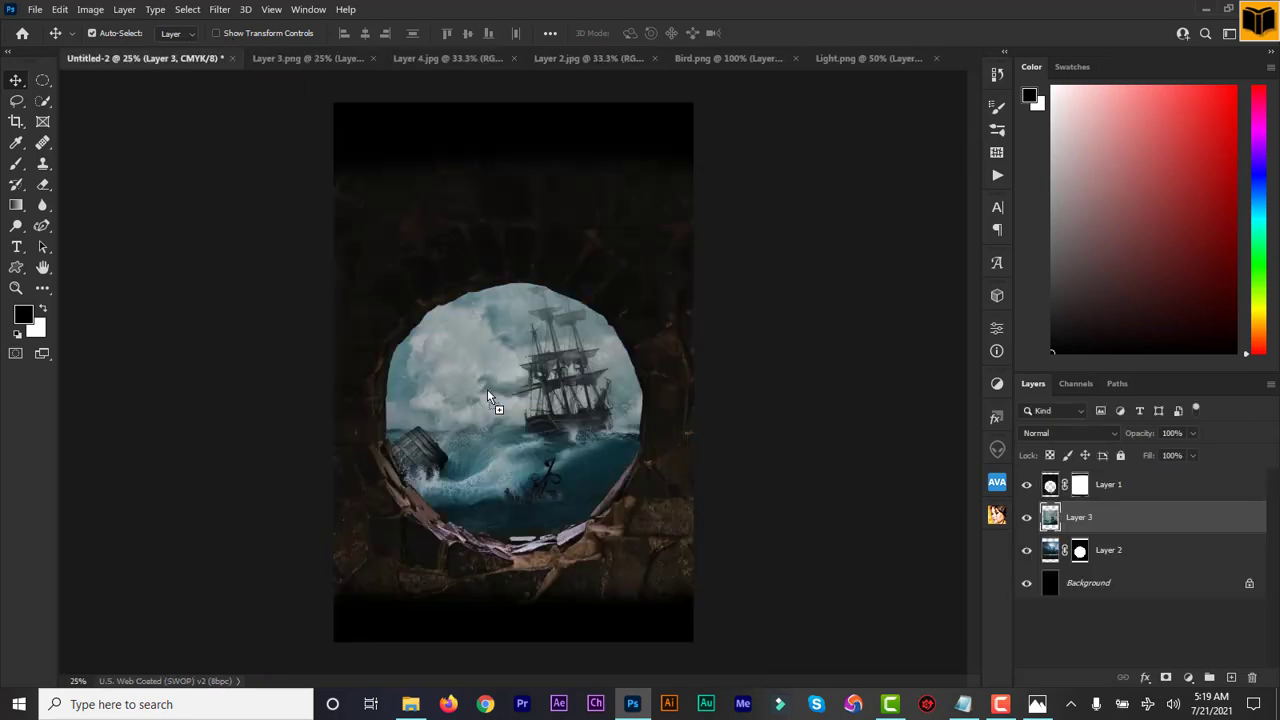
{"action": "left_click", "coordinate": [1049, 558]}
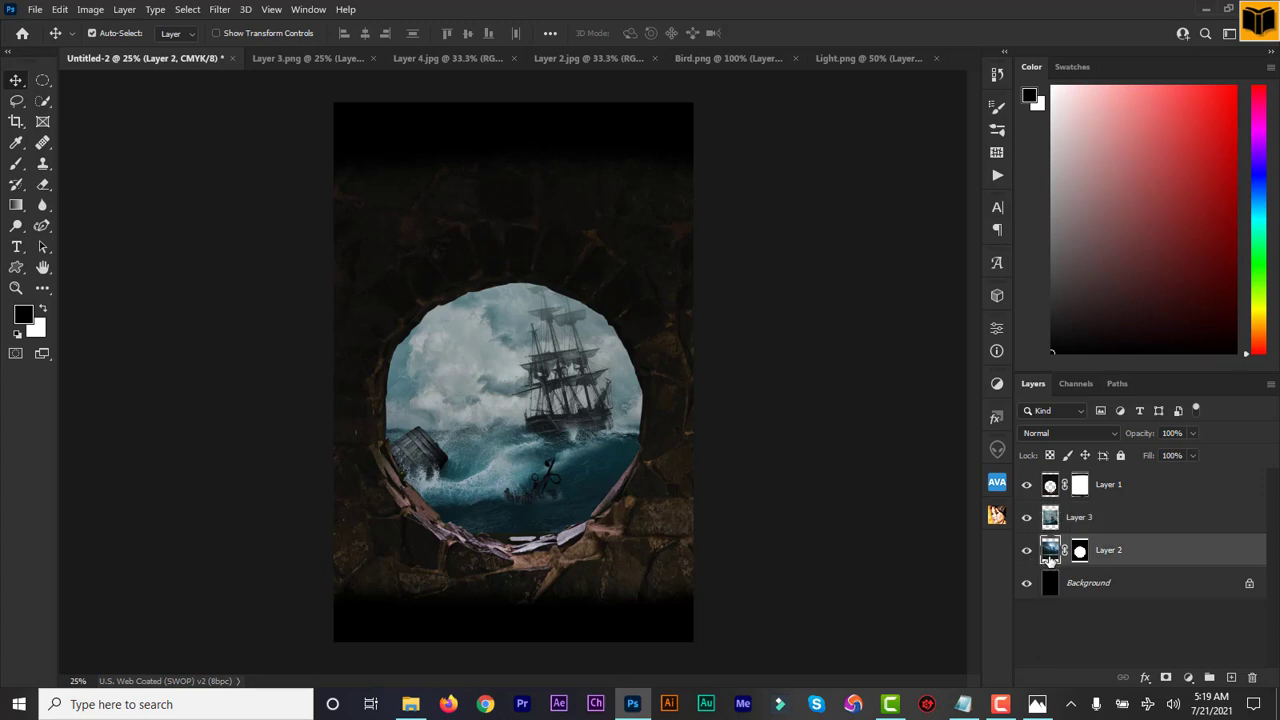
{"action": "left_click", "coordinate": [1027, 486]}
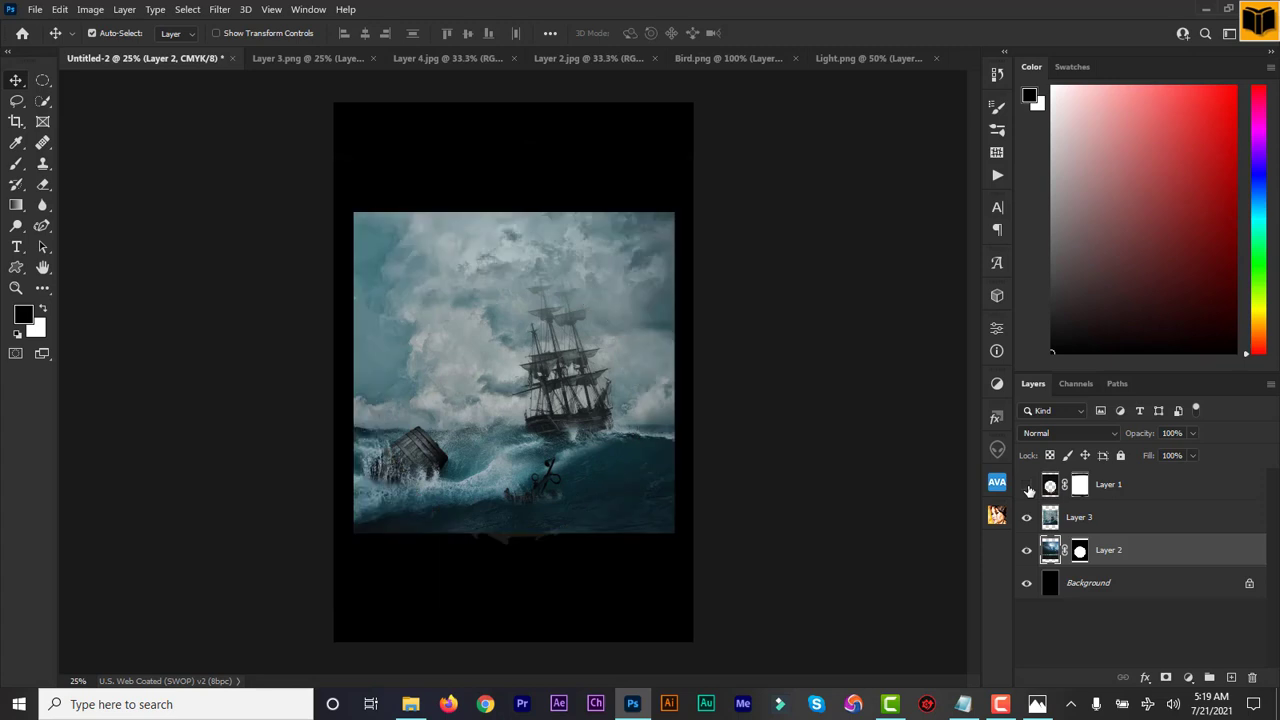
{"action": "left_click", "coordinate": [1027, 486]}
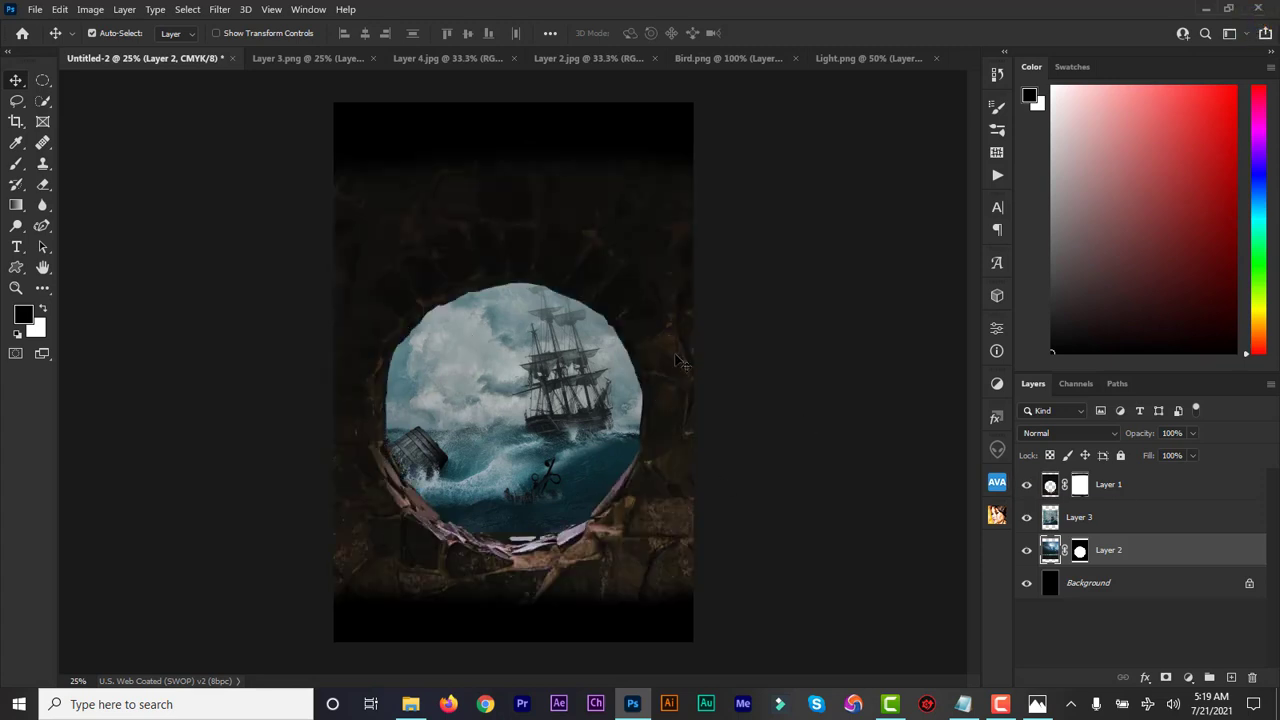
Step: Mask the ship layer to the wall's round opening using the wall layer's outline and an inverted mask, checking with the wall temporarily hidden
{"action": "left_click", "coordinate": [1050, 487]}
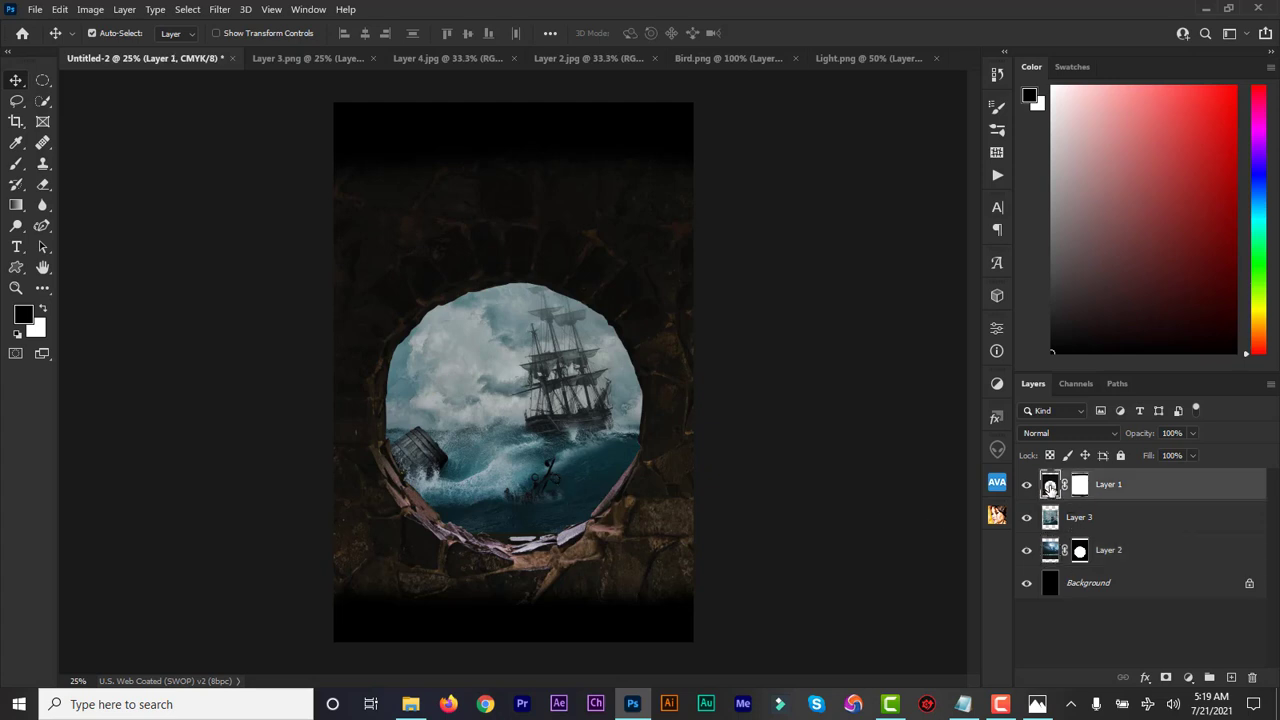
{"action": "left_click", "coordinate": [1050, 487], "text": "ctrl"}
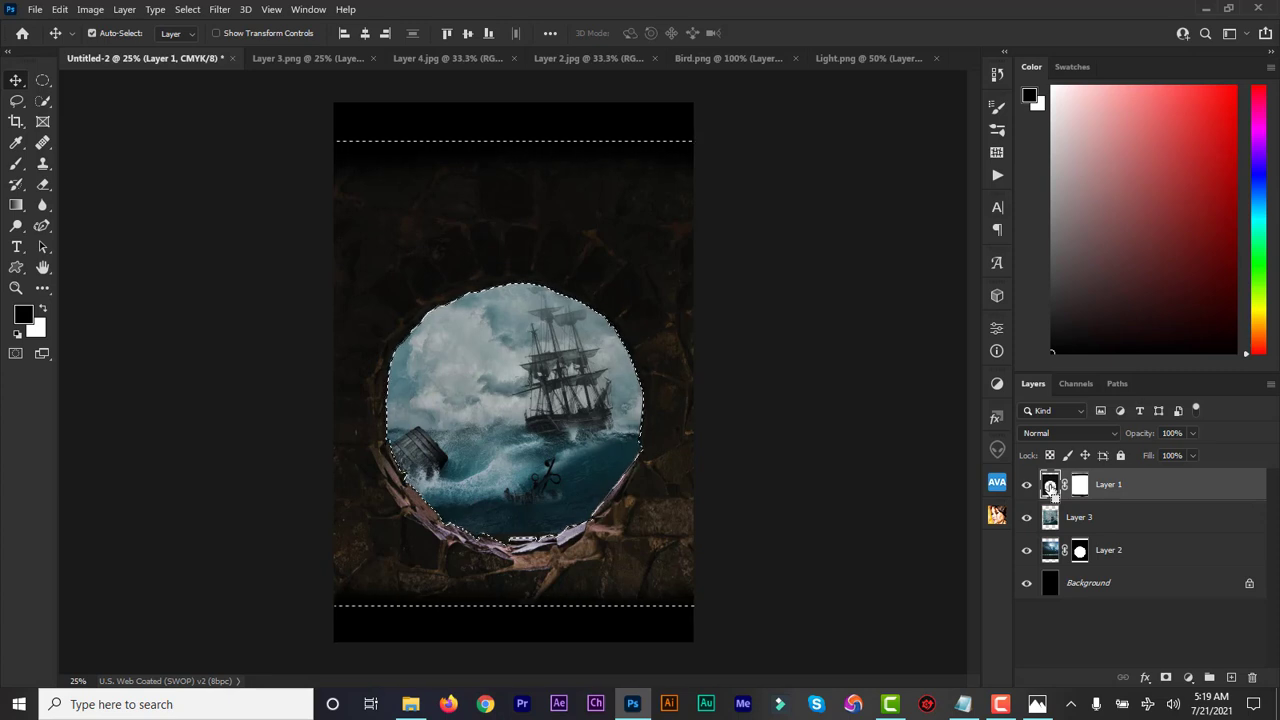
{"action": "left_click", "coordinate": [1051, 519]}
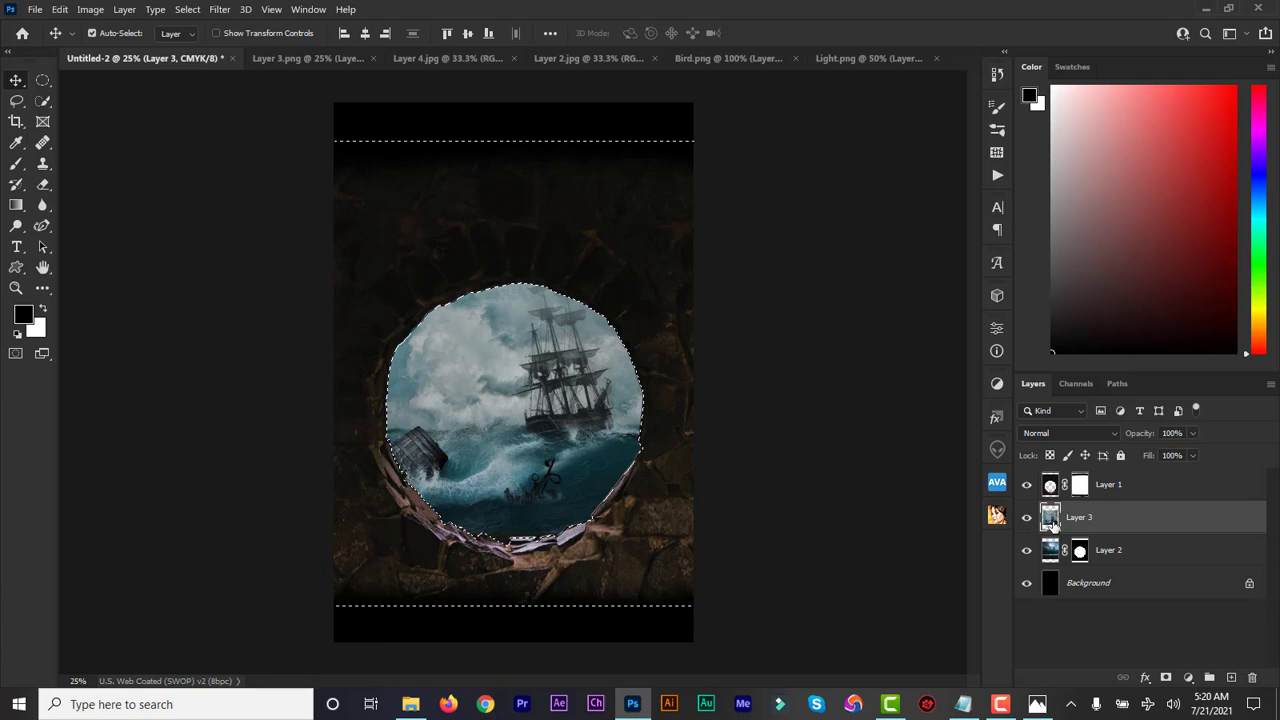
{"action": "left_click", "coordinate": [1165, 678]}
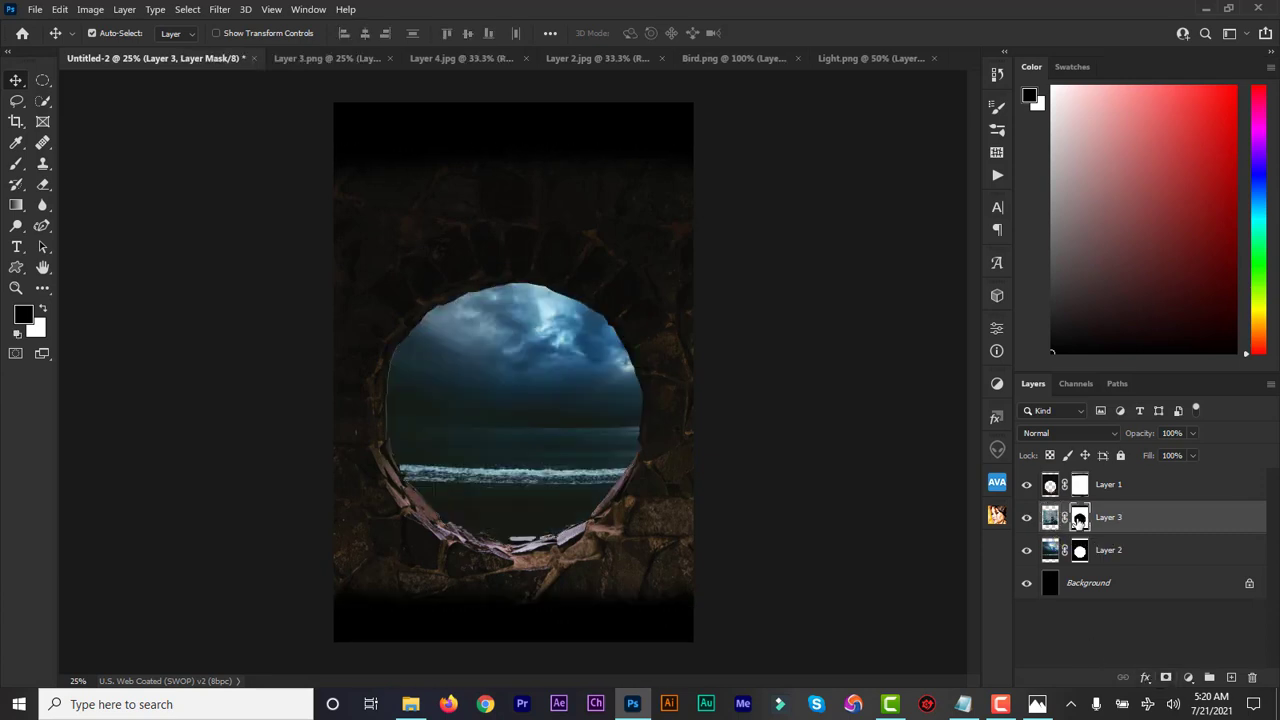
{"action": "left_click", "coordinate": [1026, 486]}
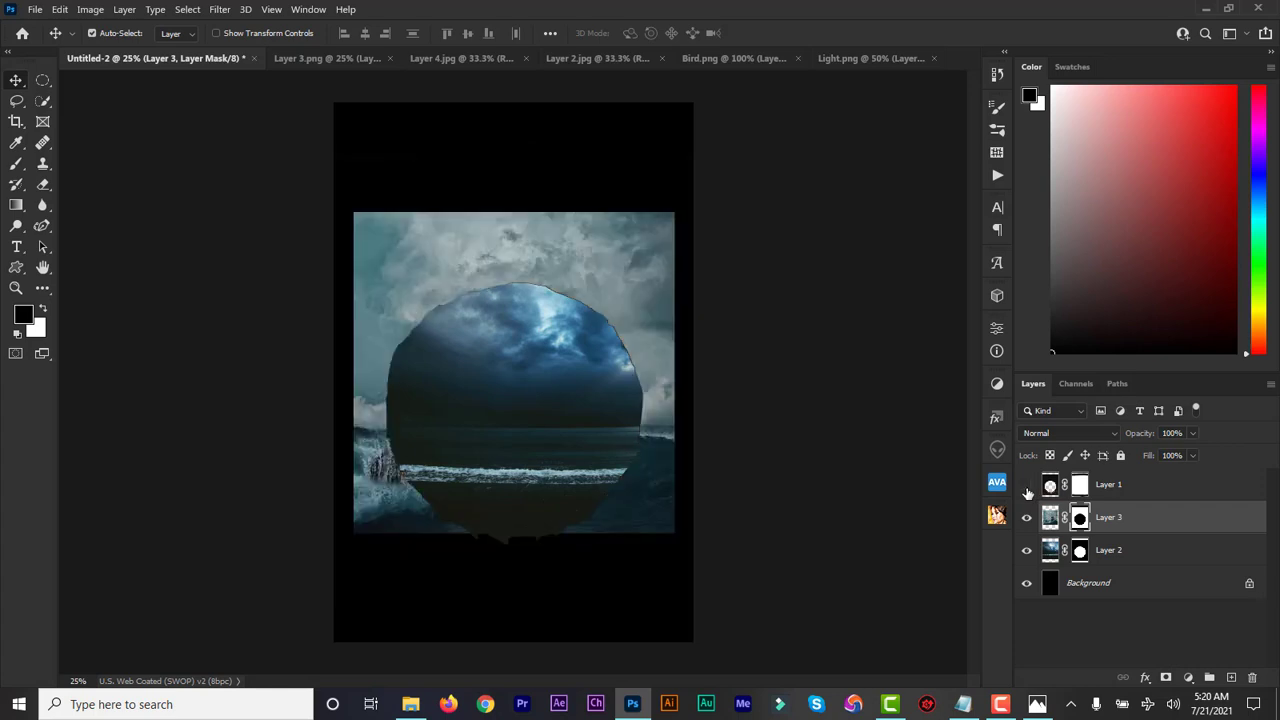
{"action": "left_click", "coordinate": [1026, 485]}
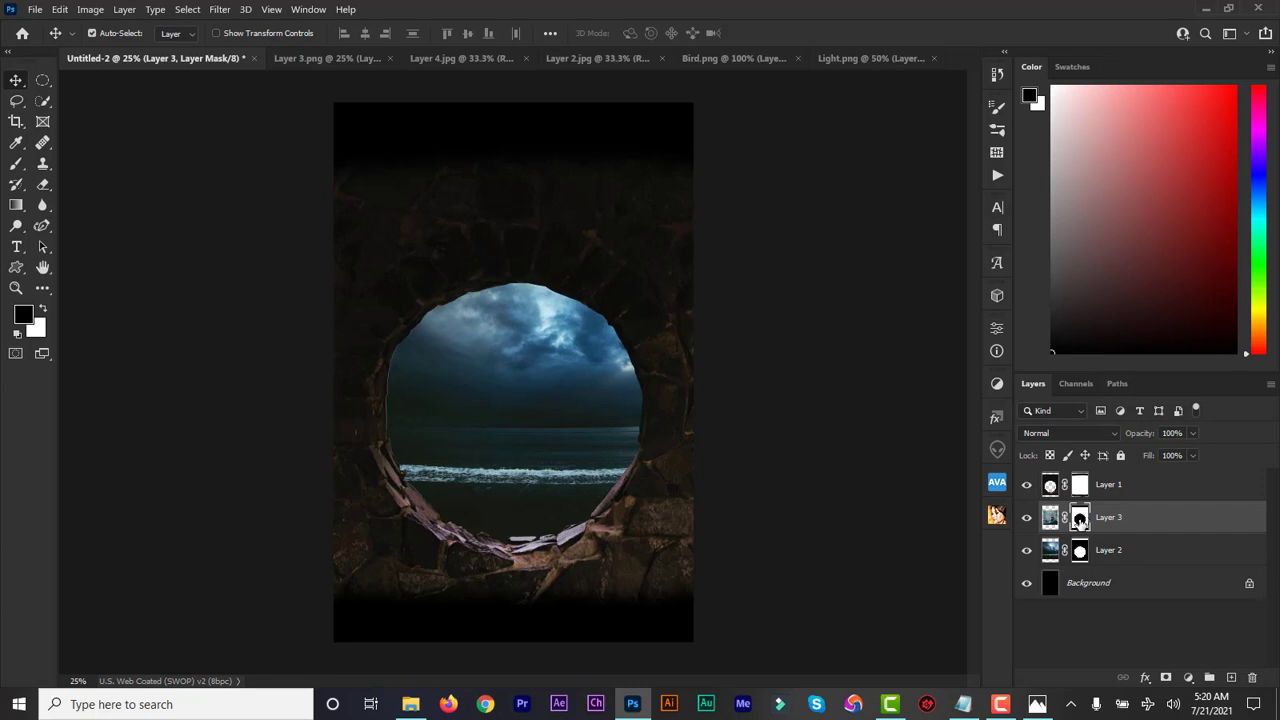
{"action": "key", "text": "ctrl+i"}
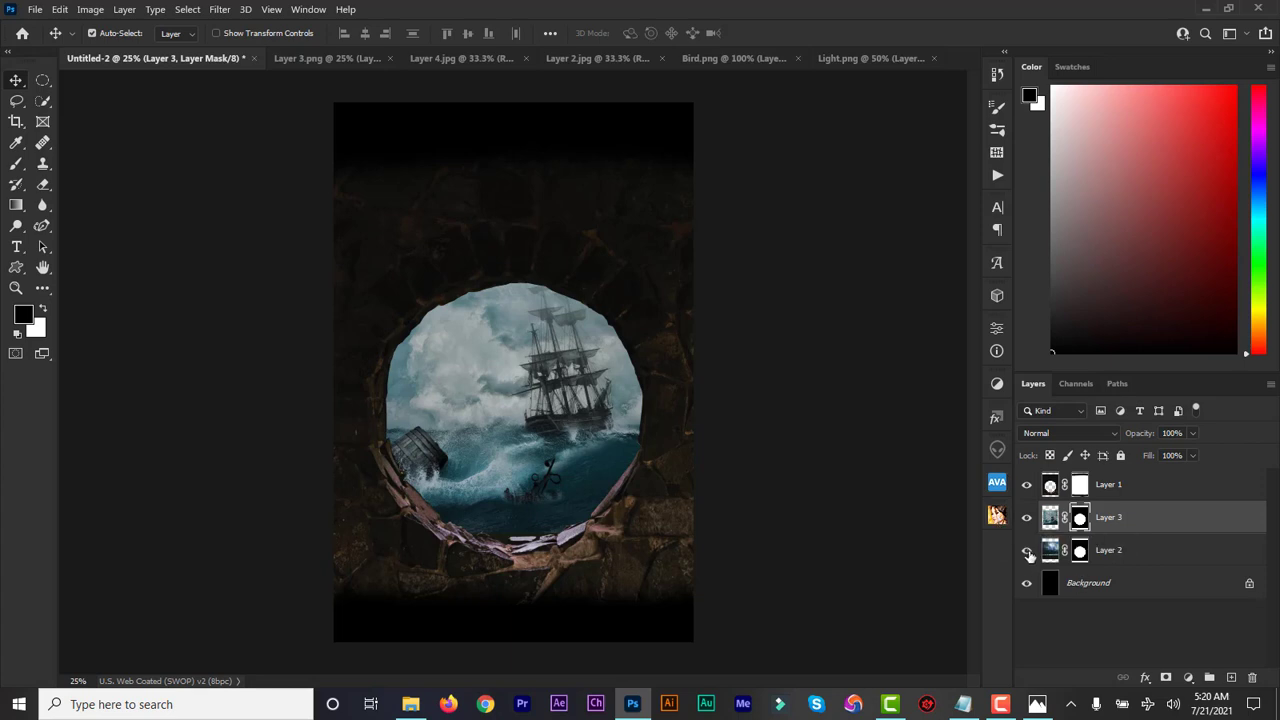
Step: Examine how the masked ship and sky layers fill the opening by hiding and showing each one in turn
{"action": "left_click", "coordinate": [1027, 552]}
{"action": "left_click", "coordinate": [1027, 552]}
{"action": "left_click", "coordinate": [1053, 558]}
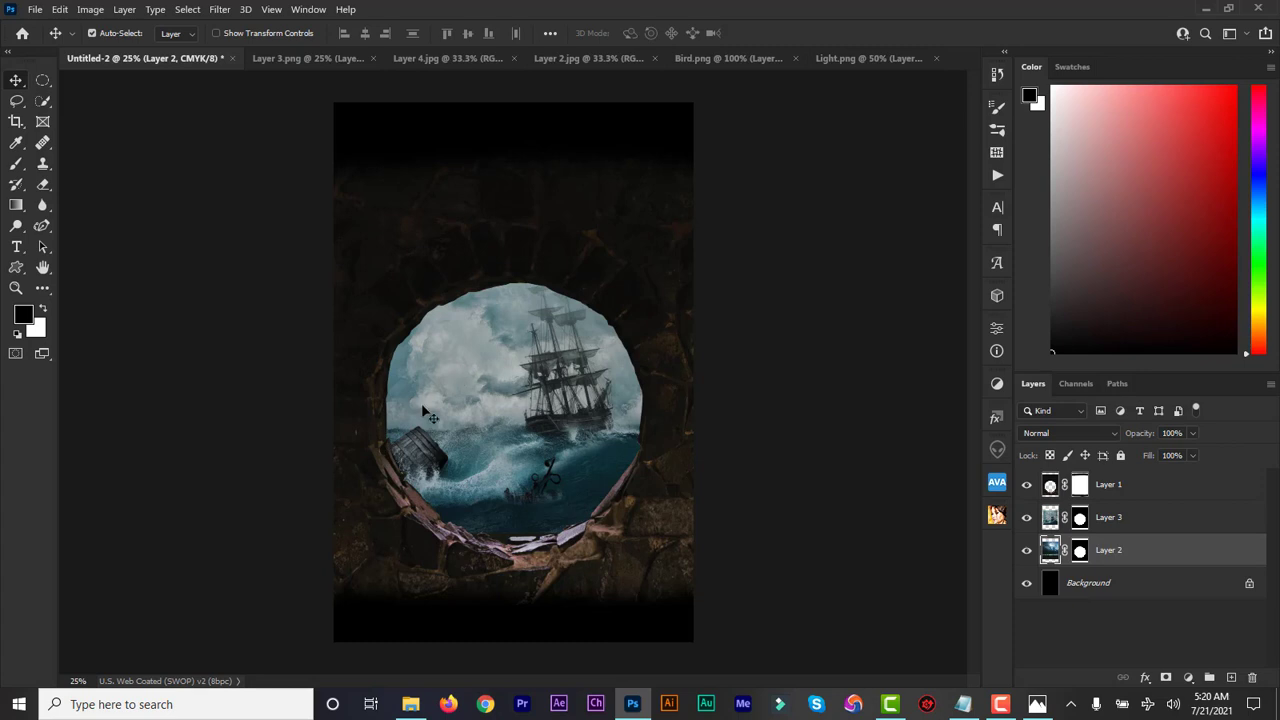
{"action": "left_click", "coordinate": [1026, 518]}
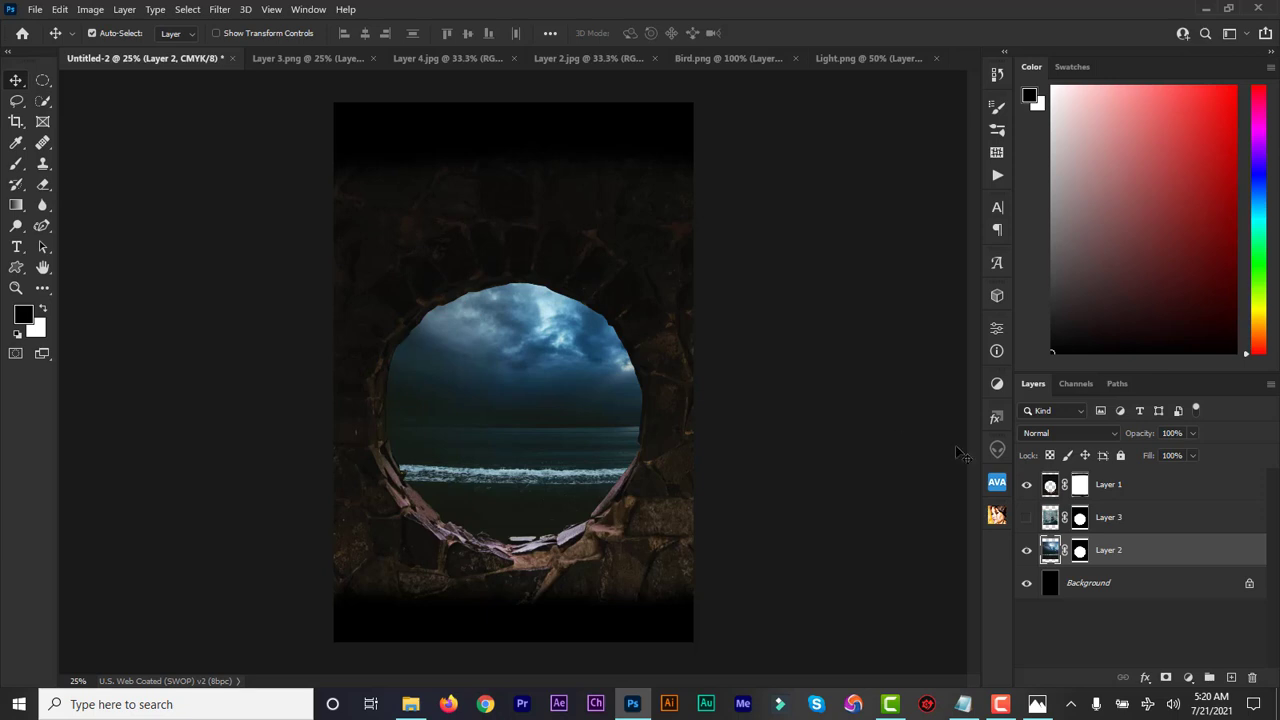
{"action": "left_click", "coordinate": [1026, 518]}
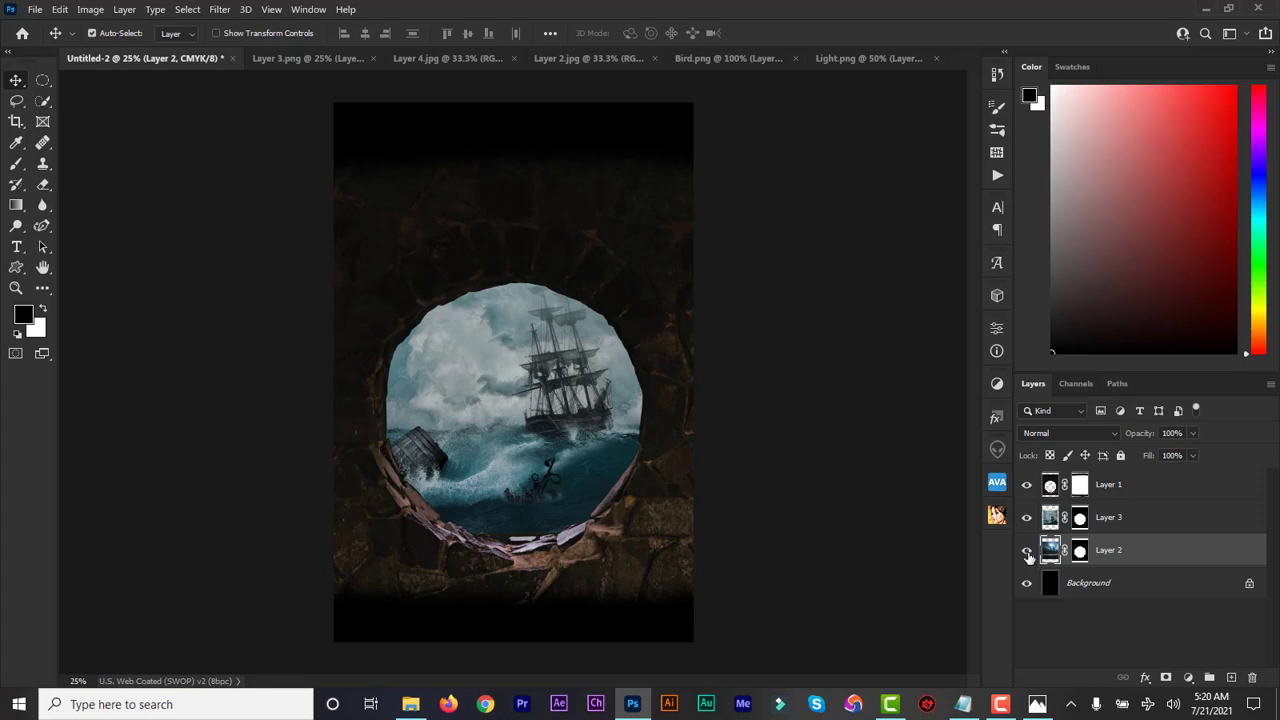
{"action": "left_click", "coordinate": [1027, 551]}
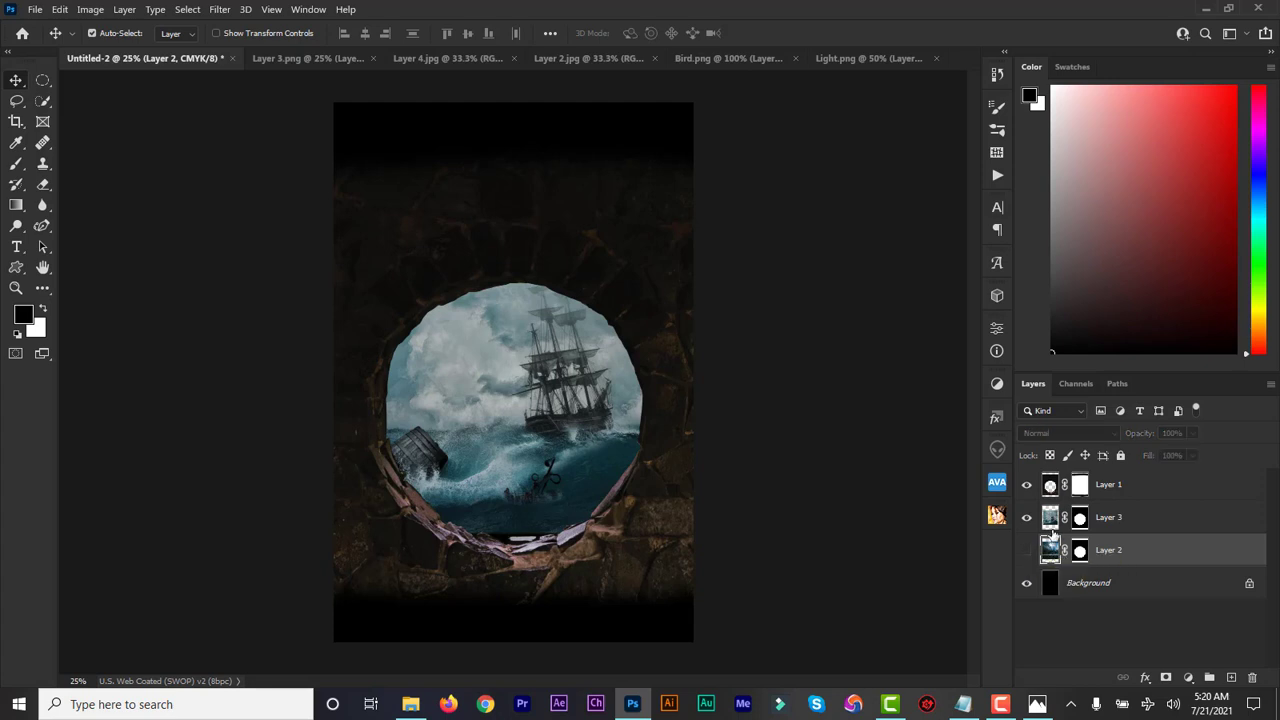
{"action": "left_click", "coordinate": [1052, 522]}
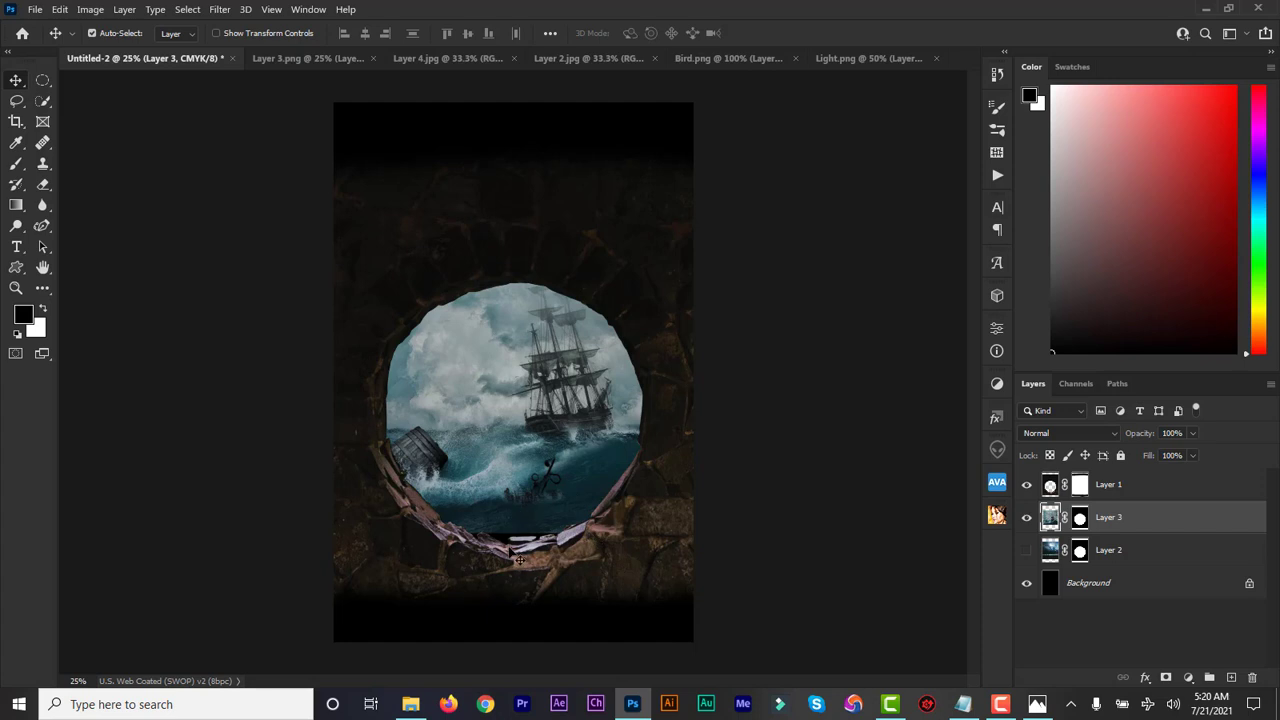
{"action": "left_click", "coordinate": [1027, 552]}
{"action": "left_click", "coordinate": [1079, 518]}
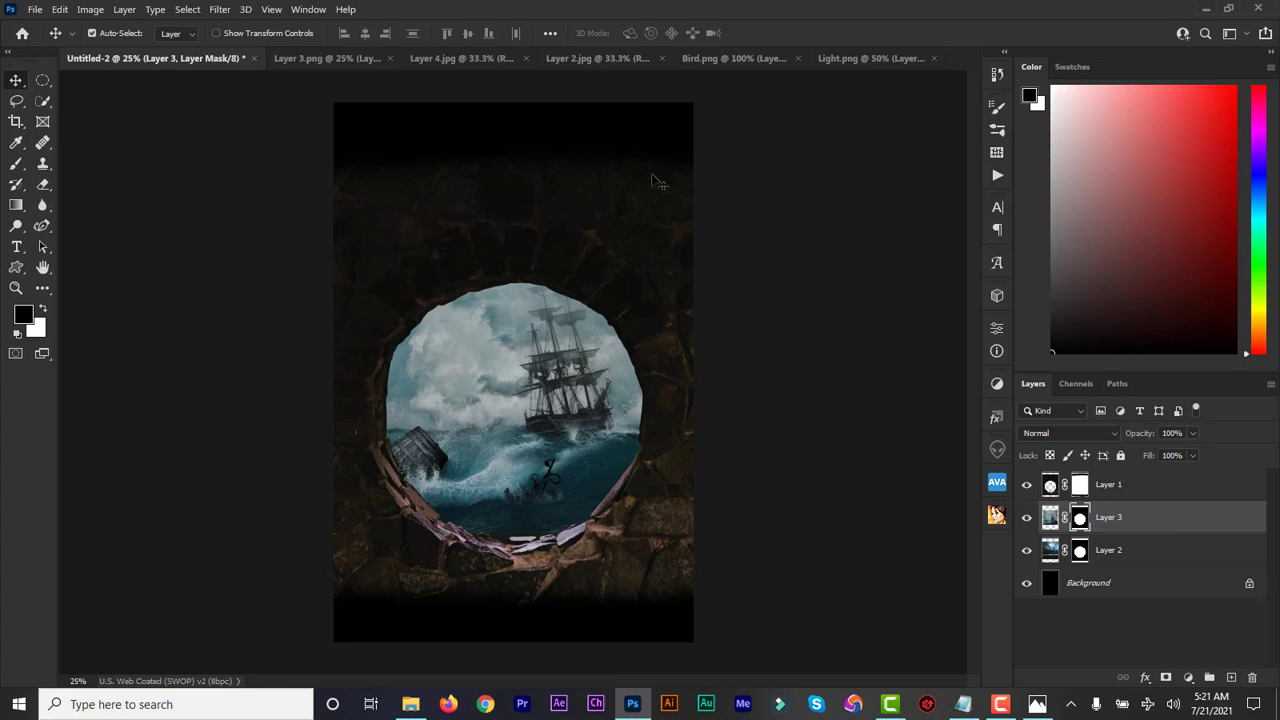
Step: Copy the seagull from Bird.png into the cover and place it in the upper-left sky of the opening, above the ship layer
{"action": "left_click", "coordinate": [735, 58]}
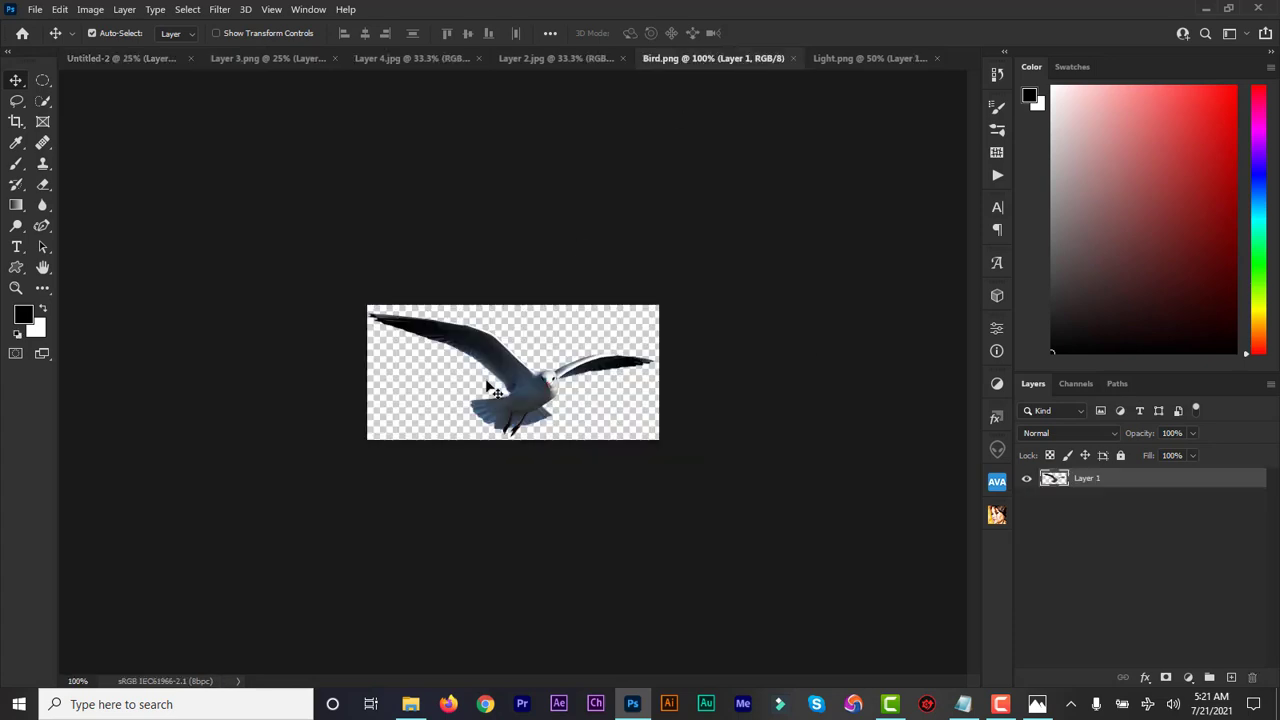
{"action": "left_click_drag", "start_coordinate": [503, 383], "coordinate": [158, 60]}
{"action": "left_click_drag", "start_coordinate": [478, 358], "coordinate": [452, 349]}
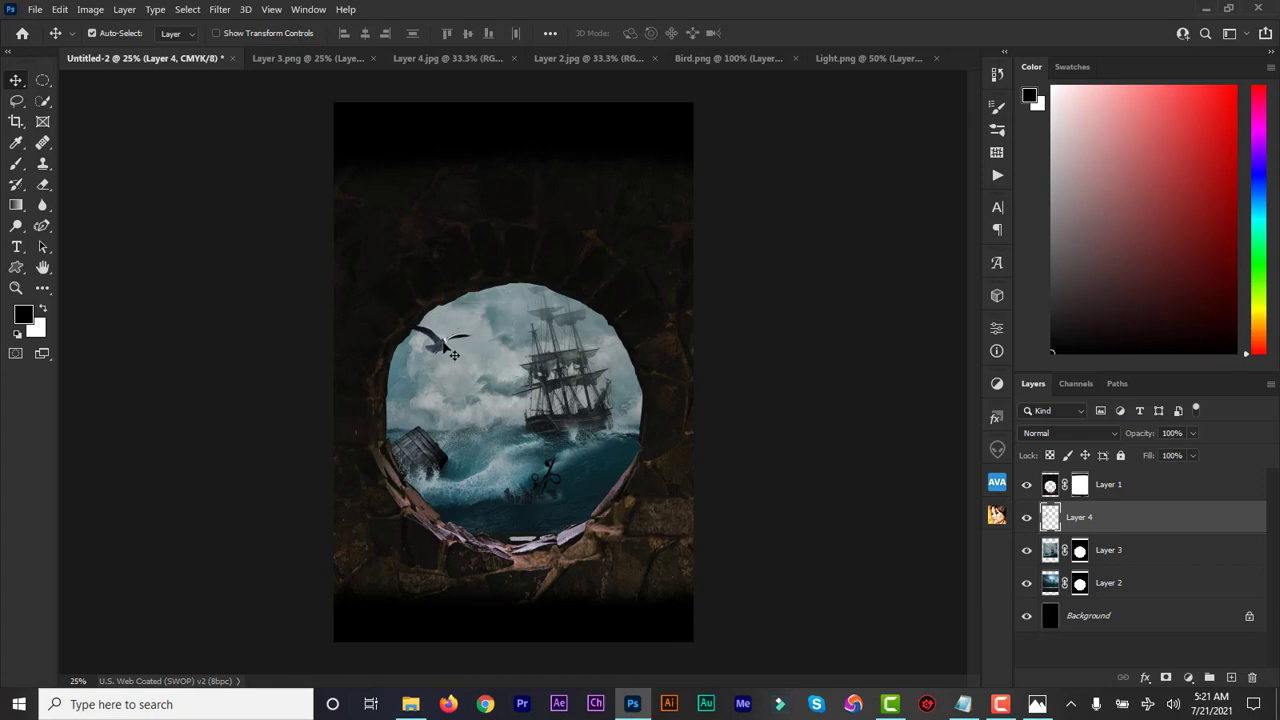
Step: Paint the ship layer's mask around the seagull with a soft 400 px black brush at 70% opacity, revealing the stormy sky behind it
{"action": "left_click", "coordinate": [1080, 551]}
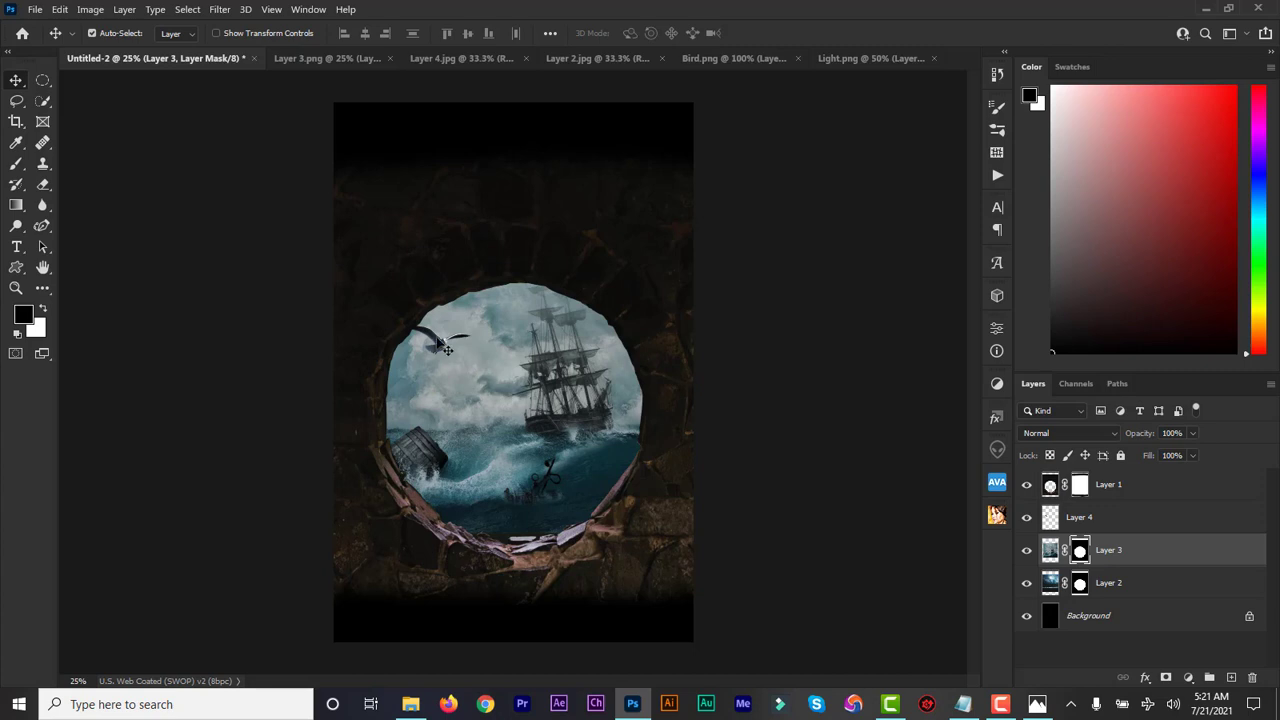
{"action": "left_click", "coordinate": [17, 165]}
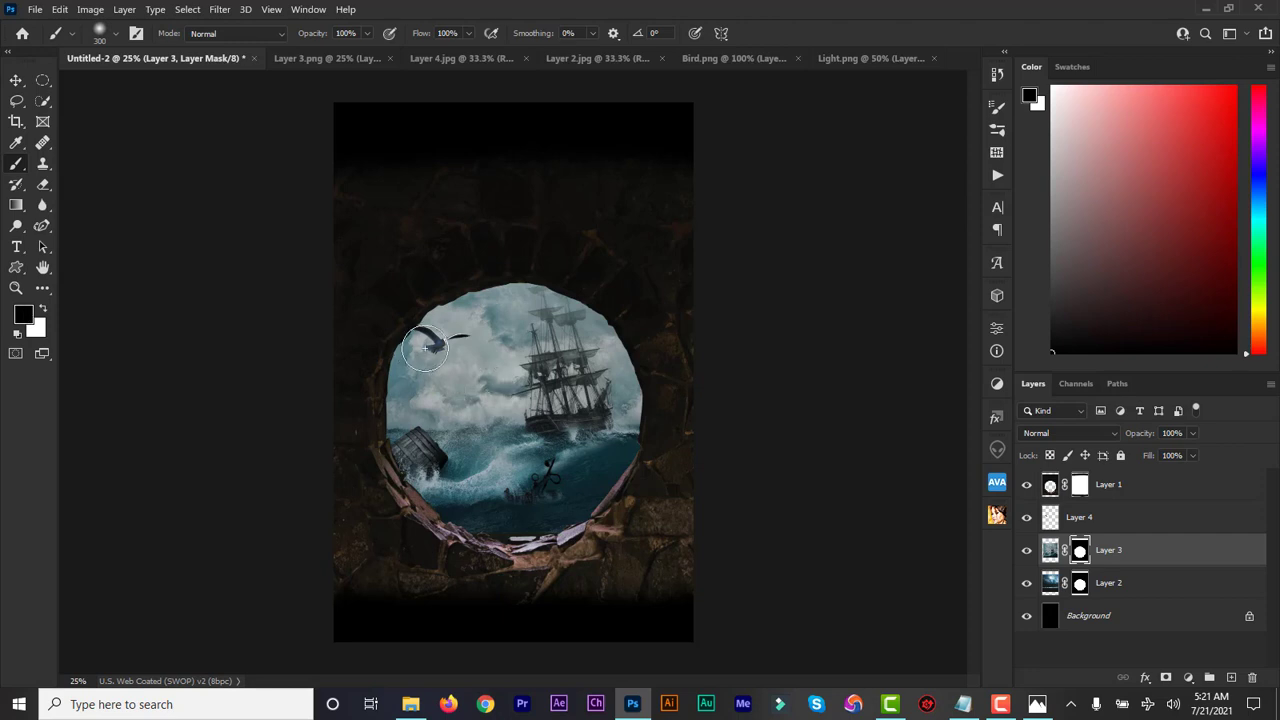
{"action": "left_click", "coordinate": [1027, 552]}
{"action": "left_click", "coordinate": [1027, 552]}
{"action": "key", "text": "bracketright"}
{"action": "key", "text": "7"}
{"action": "mouse_move", "coordinate": [423, 343]}
{"action": "left_mouse_down"}
{"action": "mouse_move", "coordinate": [411, 357]}
{"action": "mouse_move", "coordinate": [507, 293]}
{"action": "mouse_move", "coordinate": [417, 332]}
{"action": "mouse_move", "coordinate": [391, 366]}
{"action": "mouse_move", "coordinate": [451, 294]}
{"action": "mouse_move", "coordinate": [470, 301]}
{"action": "left_mouse_up"}
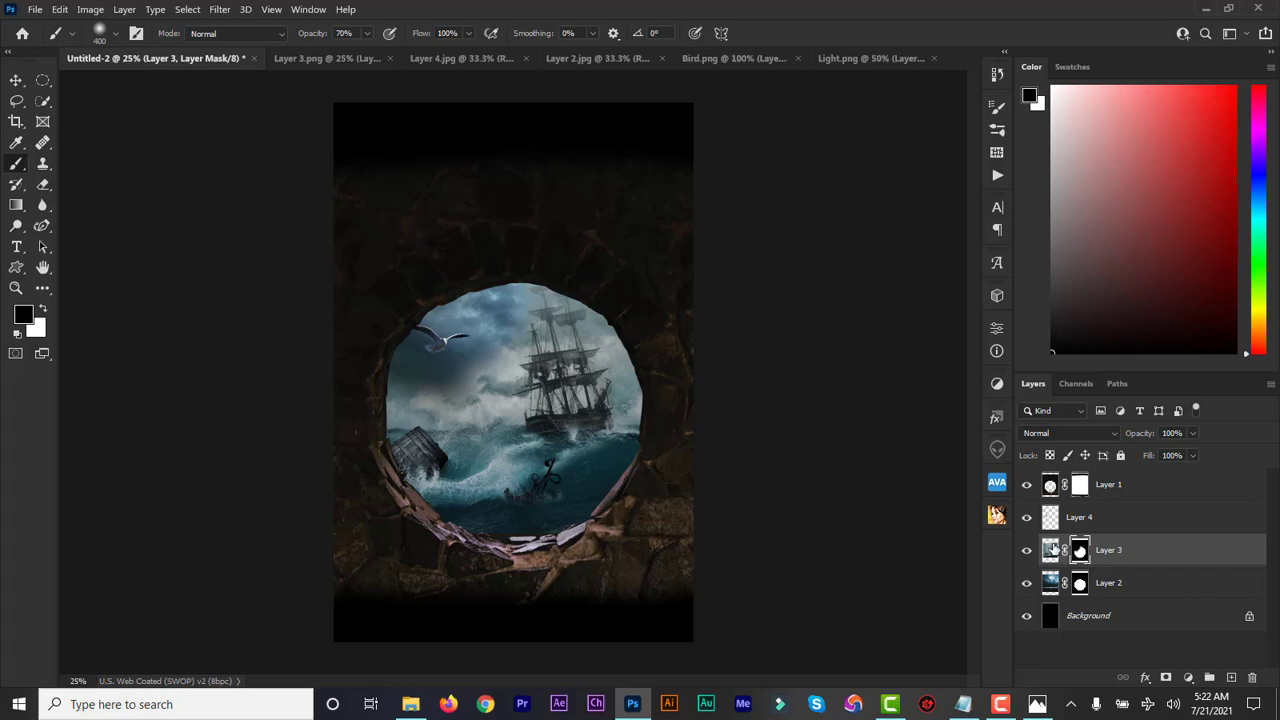
{"action": "left_click", "coordinate": [1026, 518]}
{"action": "left_click", "coordinate": [1027, 585]}
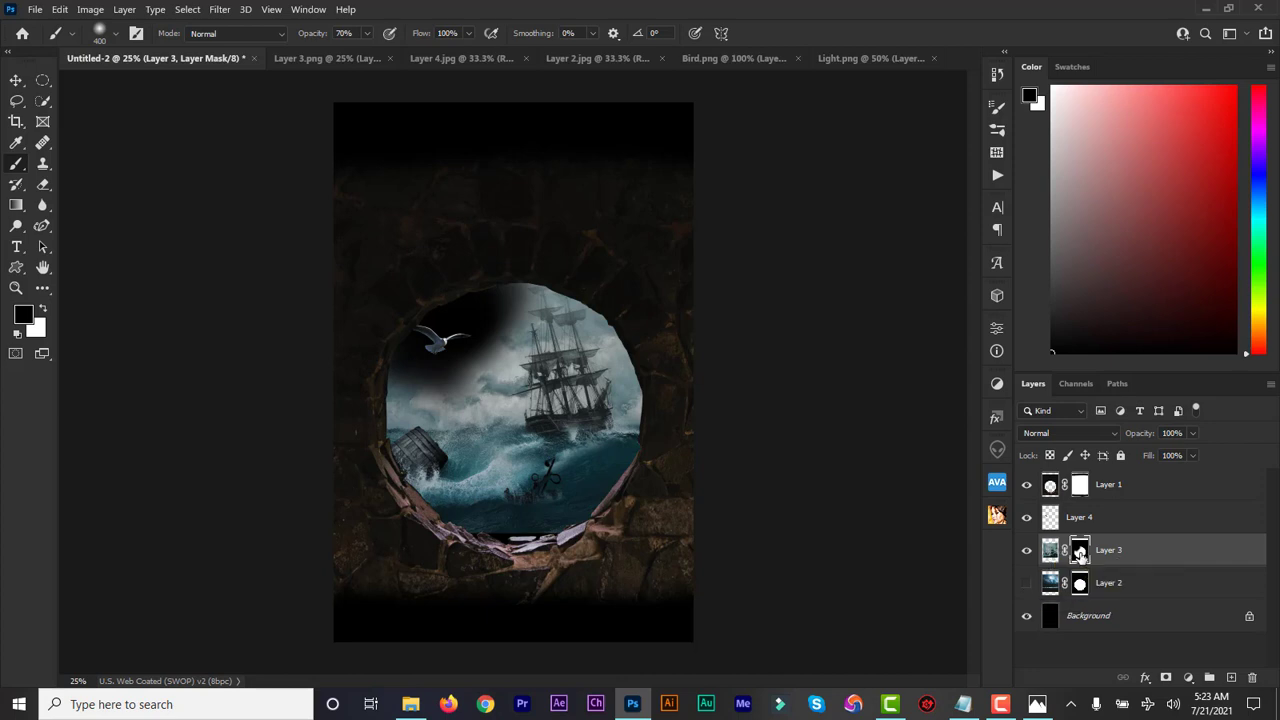
{"action": "left_click", "coordinate": [1025, 584]}
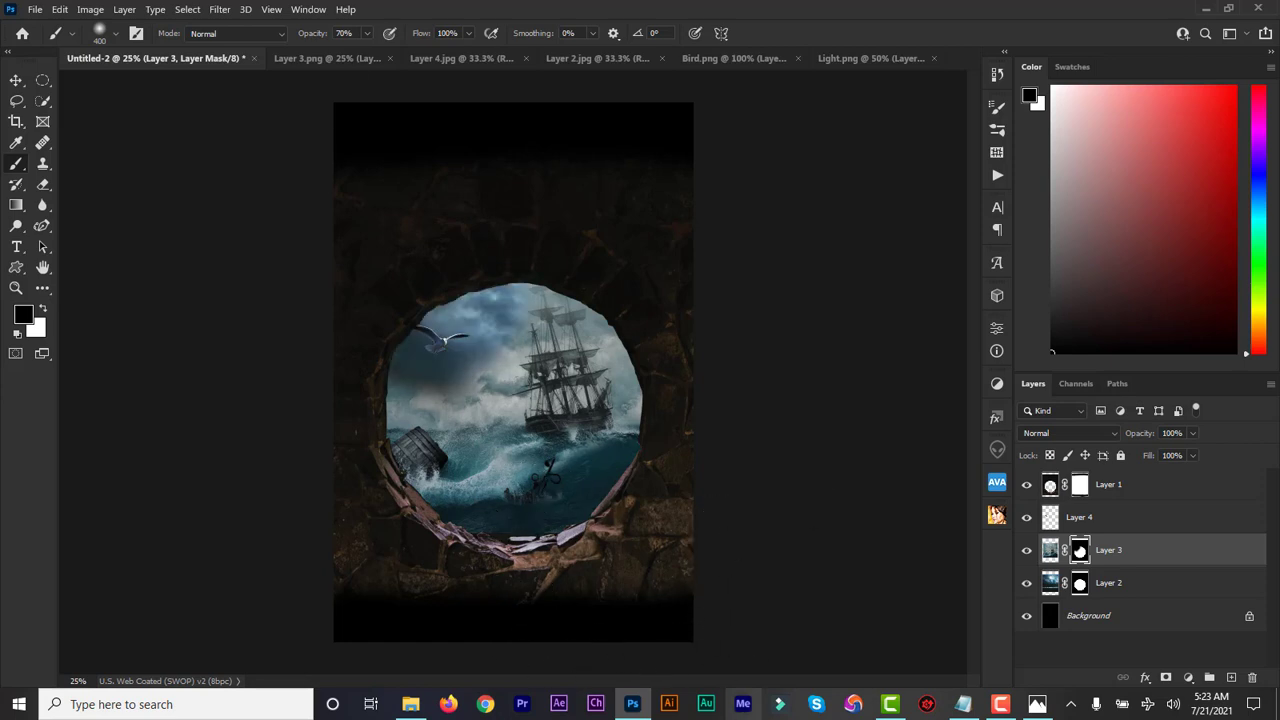
Step: Group the wall, seagull, ship and sky layers and name the group BG Images
{"action": "left_click", "coordinate": [16, 80]}
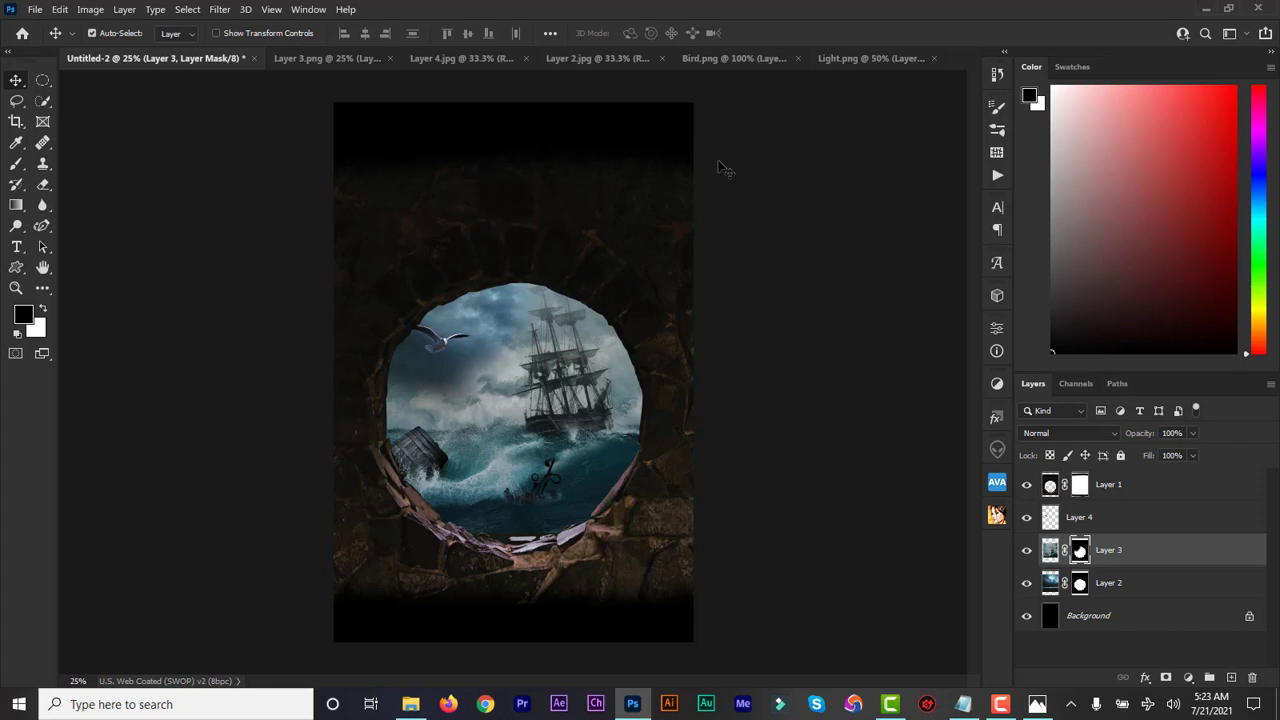
{"action": "left_click", "coordinate": [1153, 496]}
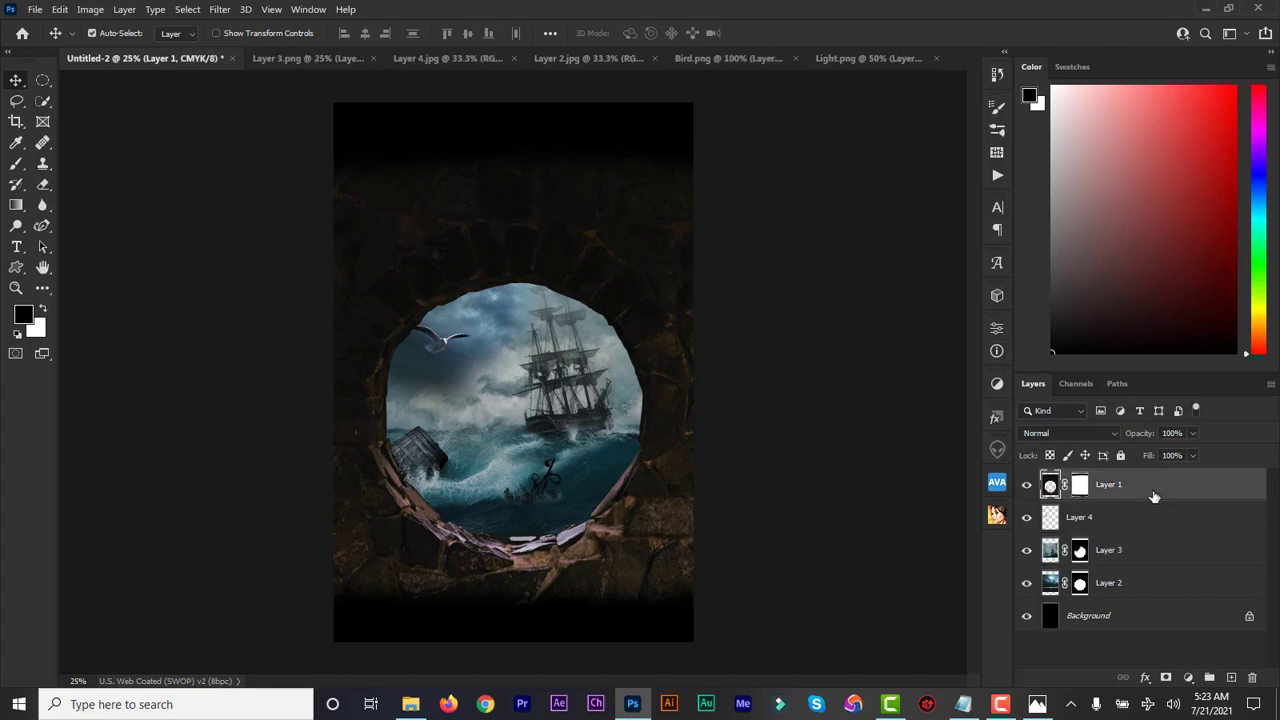
{"action": "left_click", "coordinate": [1153, 593], "text": "shift"}
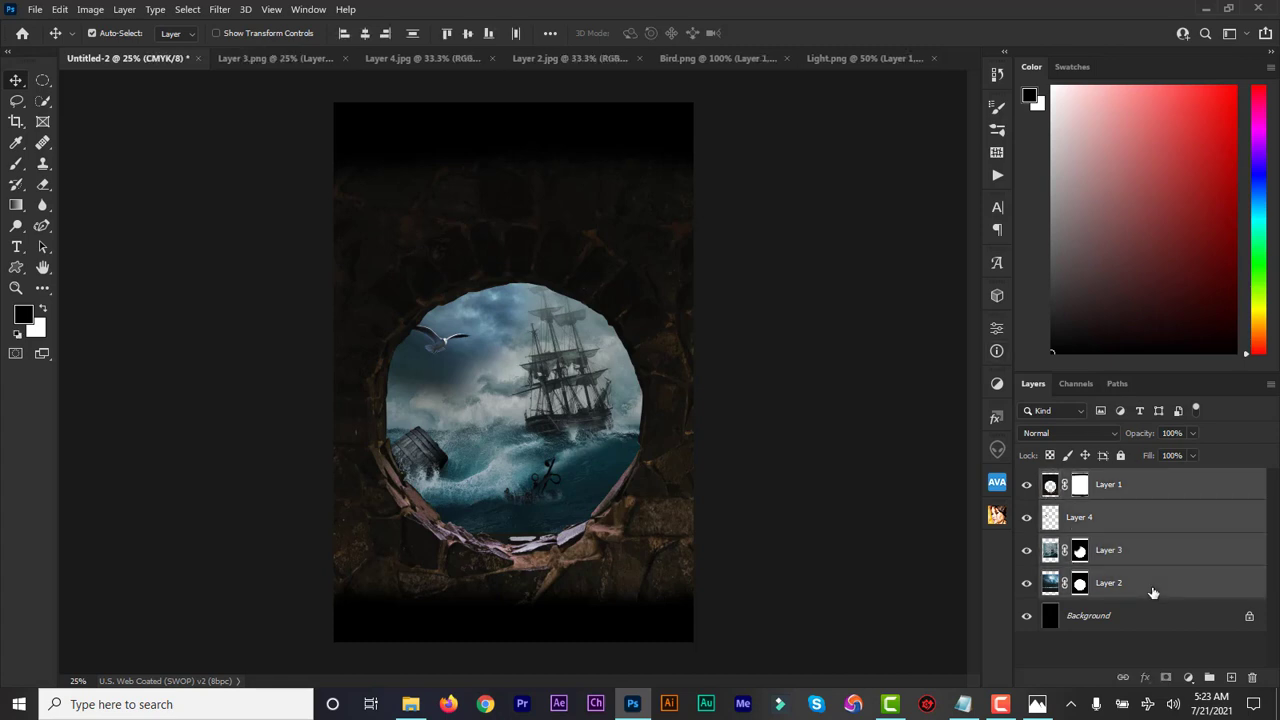
{"action": "left_click", "coordinate": [1210, 678]}
{"action": "double_click", "coordinate": [1086, 479]}
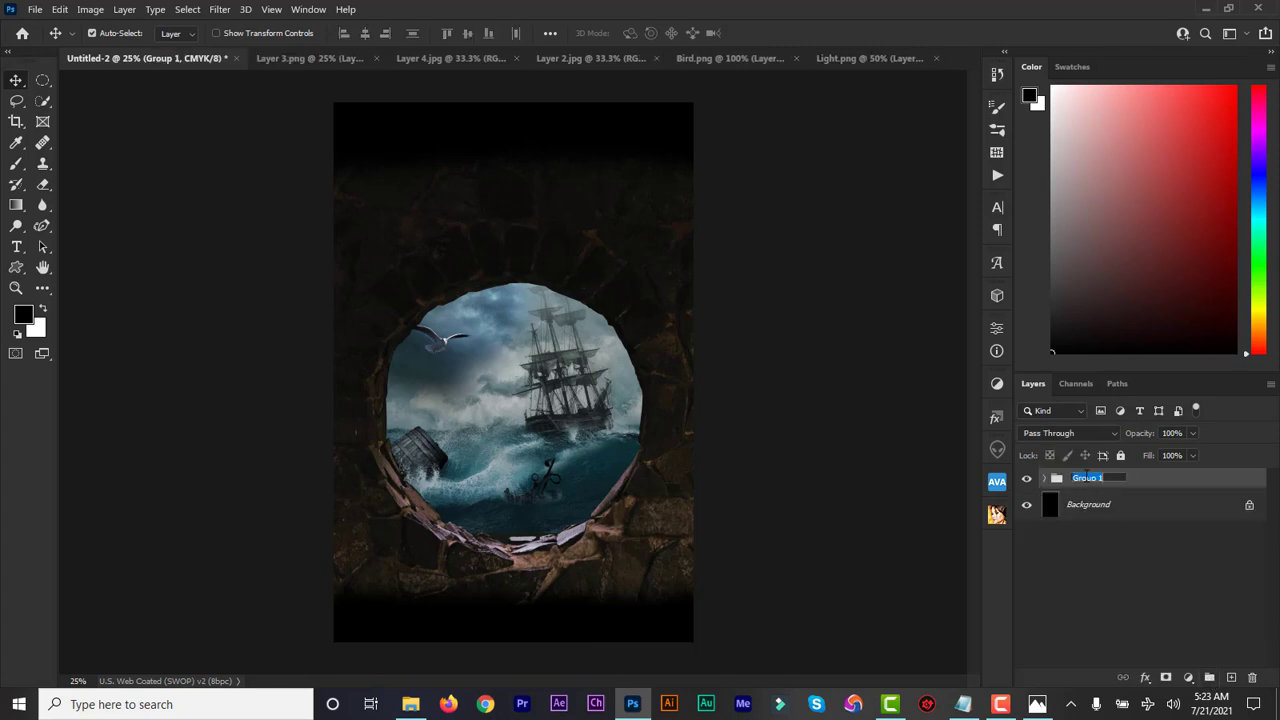
{"action": "type", "text": "Bac"}
{"action": "type", "text": "s"}
{"action": "key", "text": "Return"}
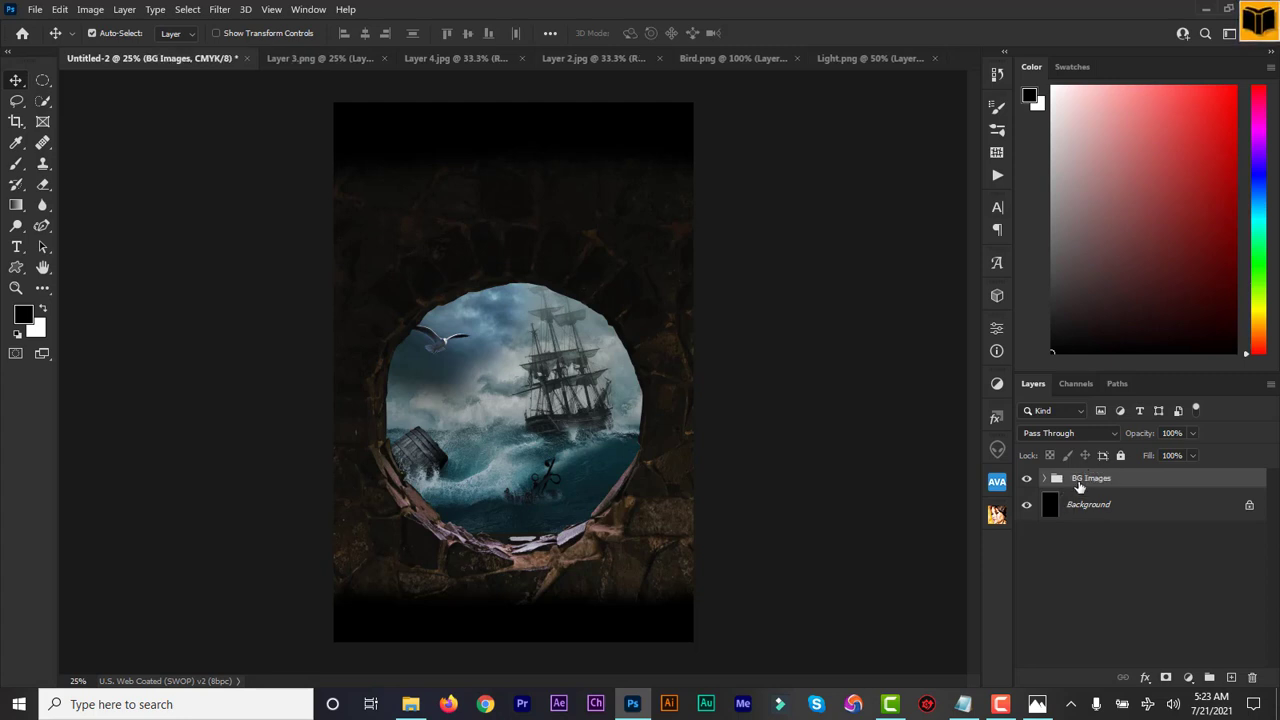
Step: Unlock the black Background layer and move it into the BG Images group beneath the sky layer
{"action": "double_click", "coordinate": [1250, 508]}
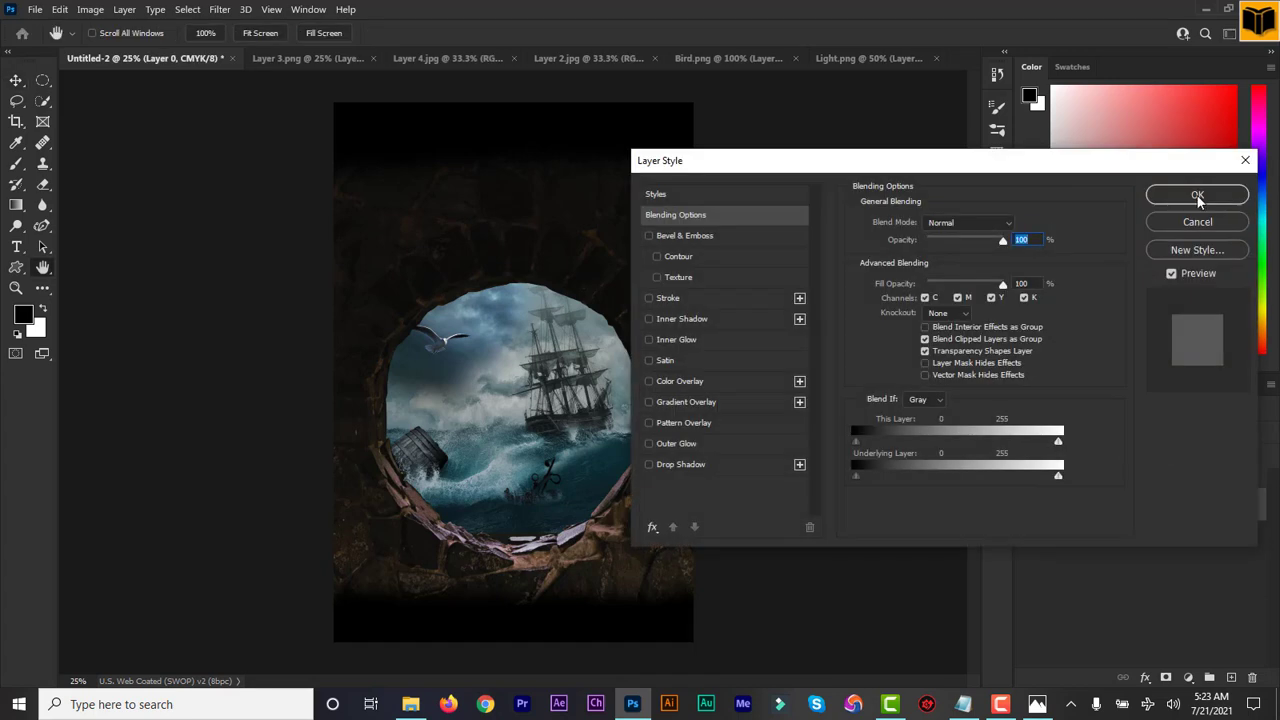
{"action": "left_click", "coordinate": [1198, 196]}
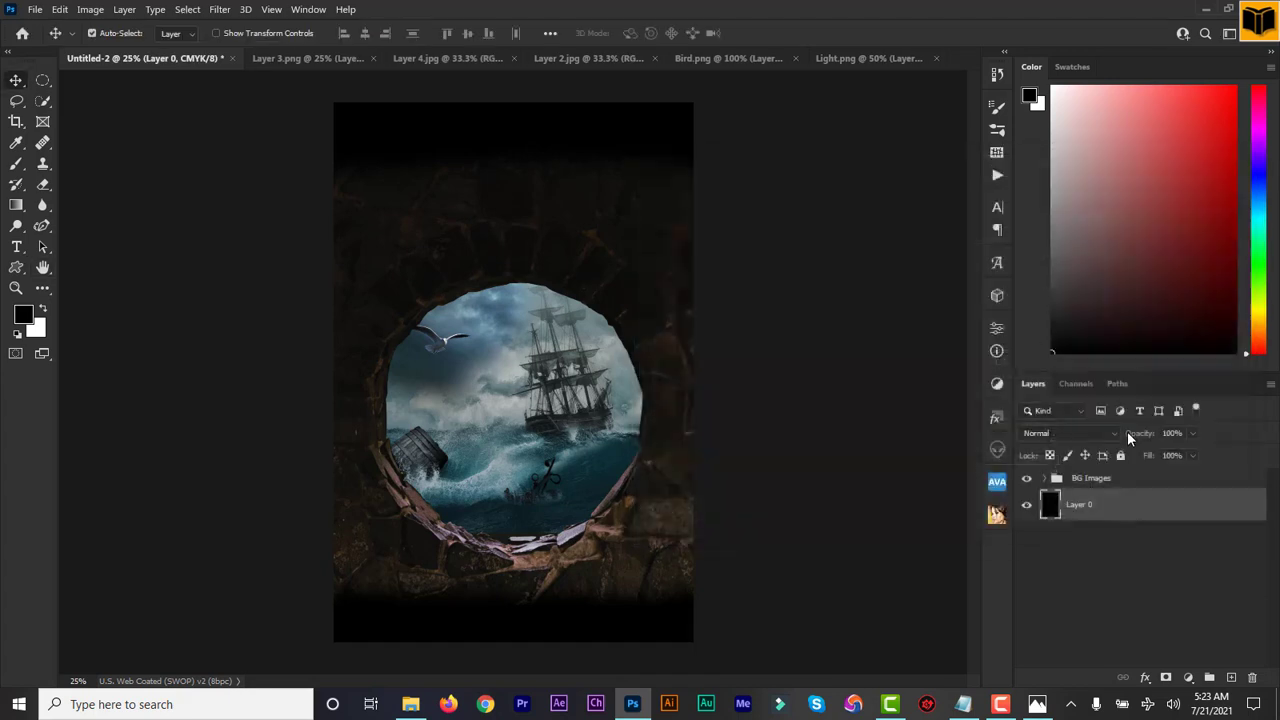
{"action": "left_click", "coordinate": [1045, 479]}
{"action": "left_click_drag", "start_coordinate": [1096, 644], "coordinate": [1095, 609]}
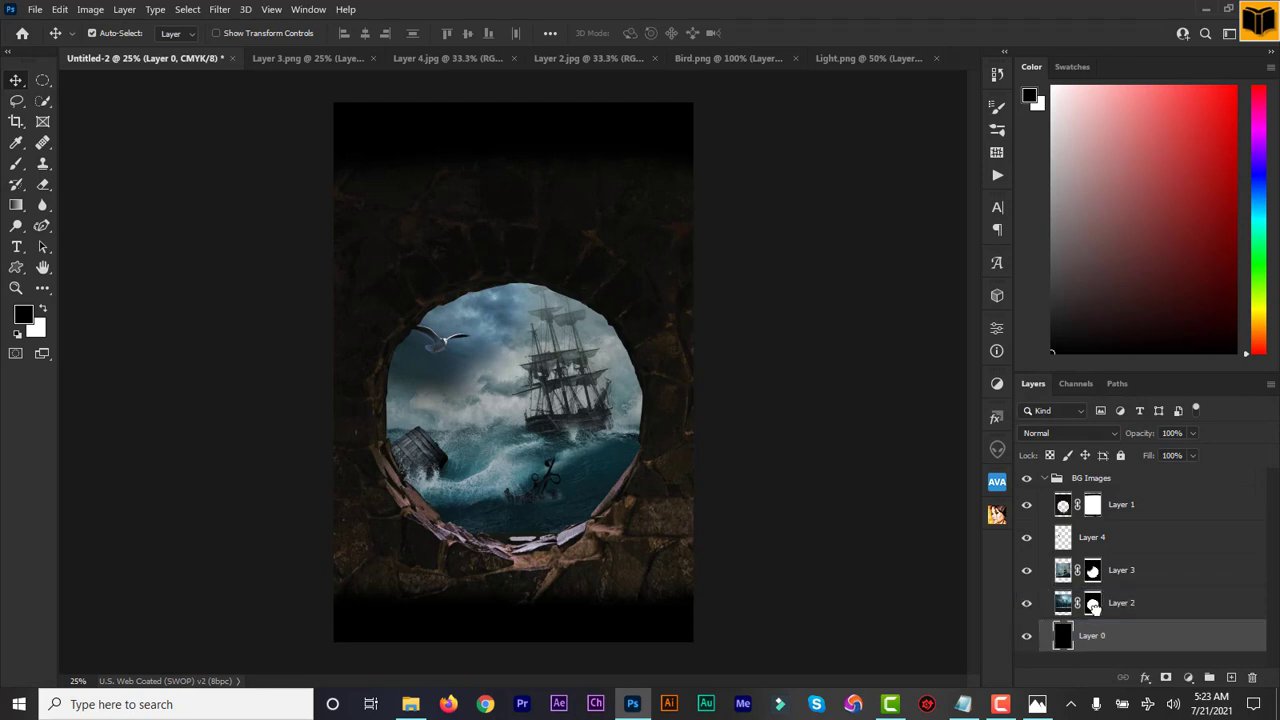
{"action": "left_click", "coordinate": [1045, 479]}
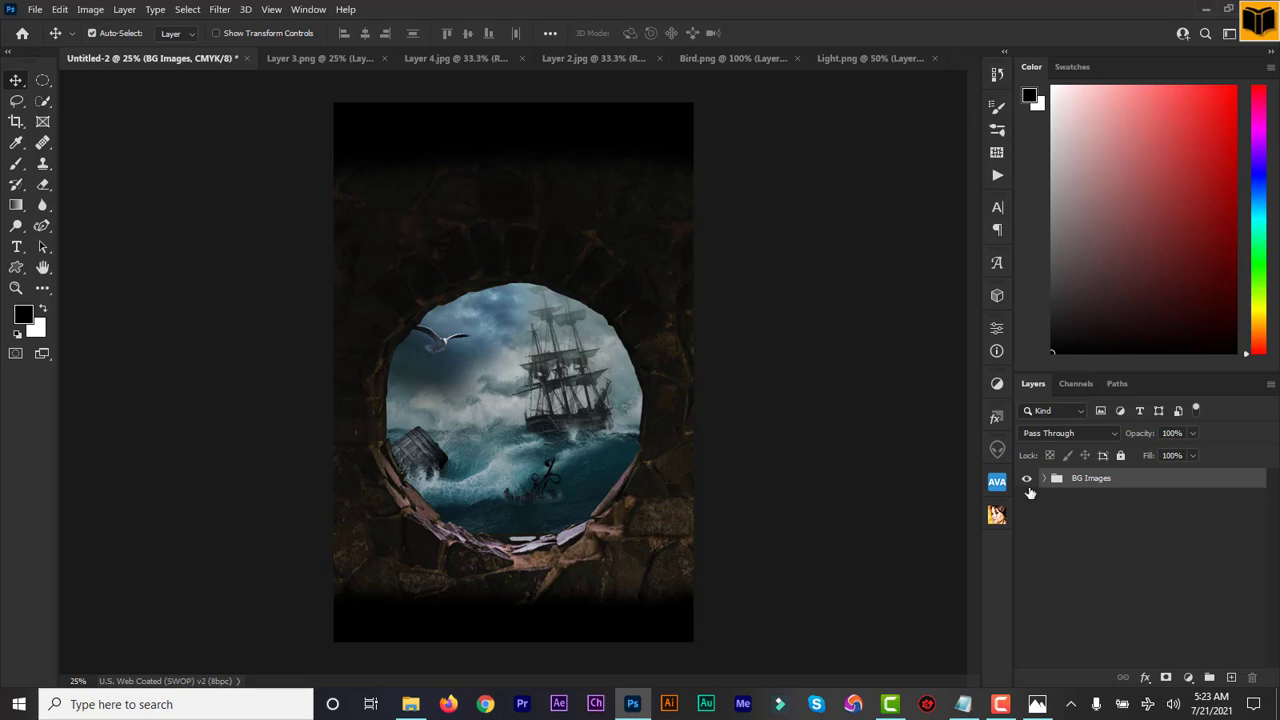
Step: Rename the BG Images group as Background
{"action": "double_click", "coordinate": [1092, 479]}
{"action": "type", "text": "Background"}
{"action": "key", "text": "Return"}
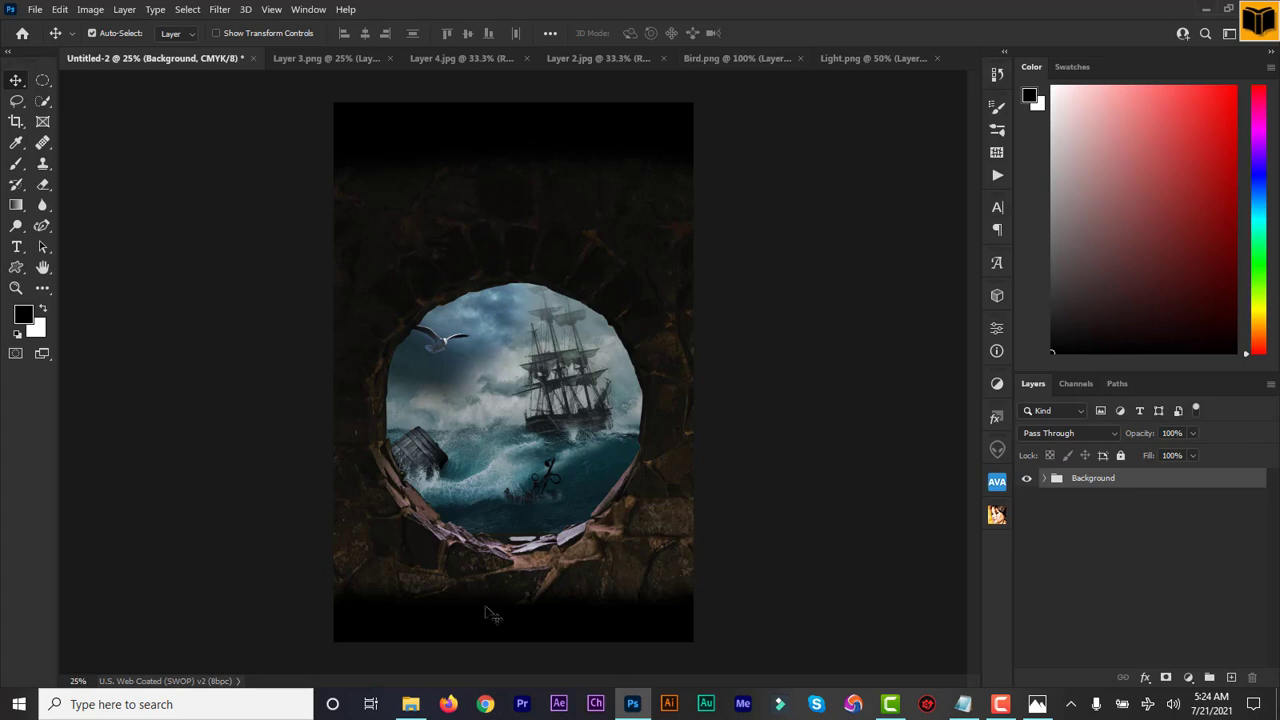
Step: Redo the fade on the wall layer's mask with a linear black-to-white gradient running upward from the wall's lower edge
{"action": "left_click", "coordinate": [1045, 479]}
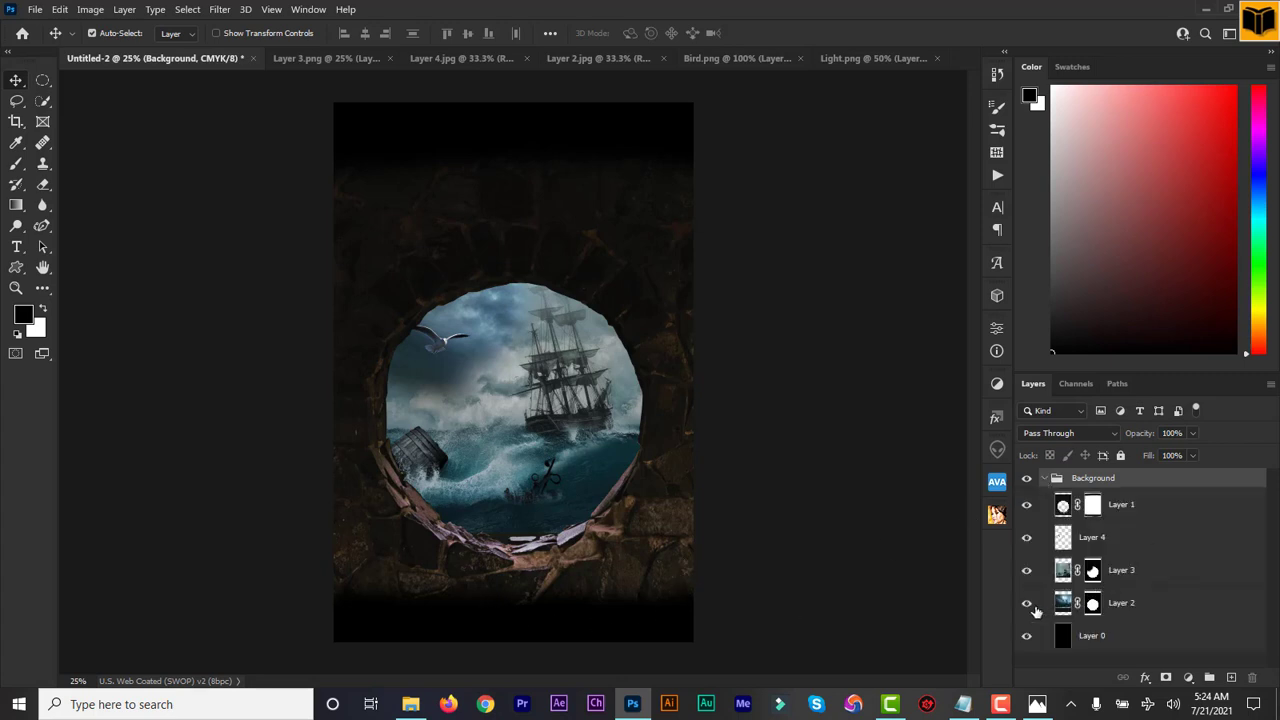
{"action": "left_click", "coordinate": [1093, 508]}
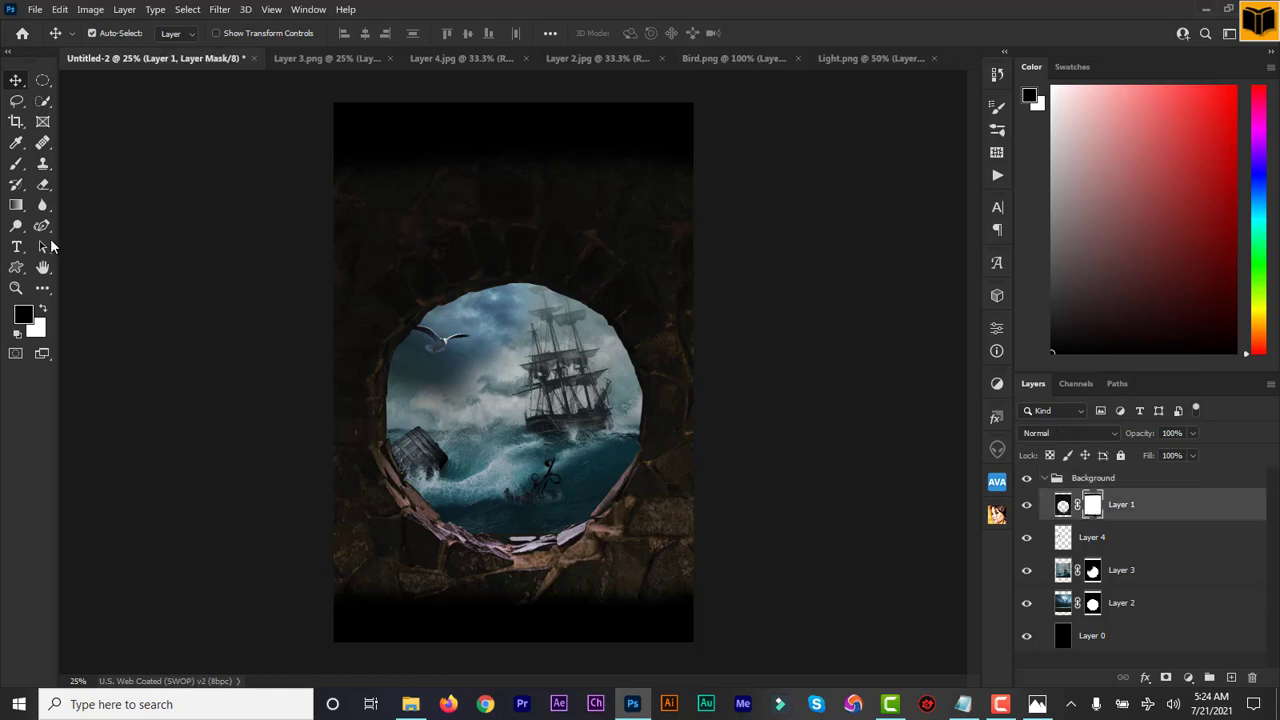
{"action": "left_click", "coordinate": [16, 204]}
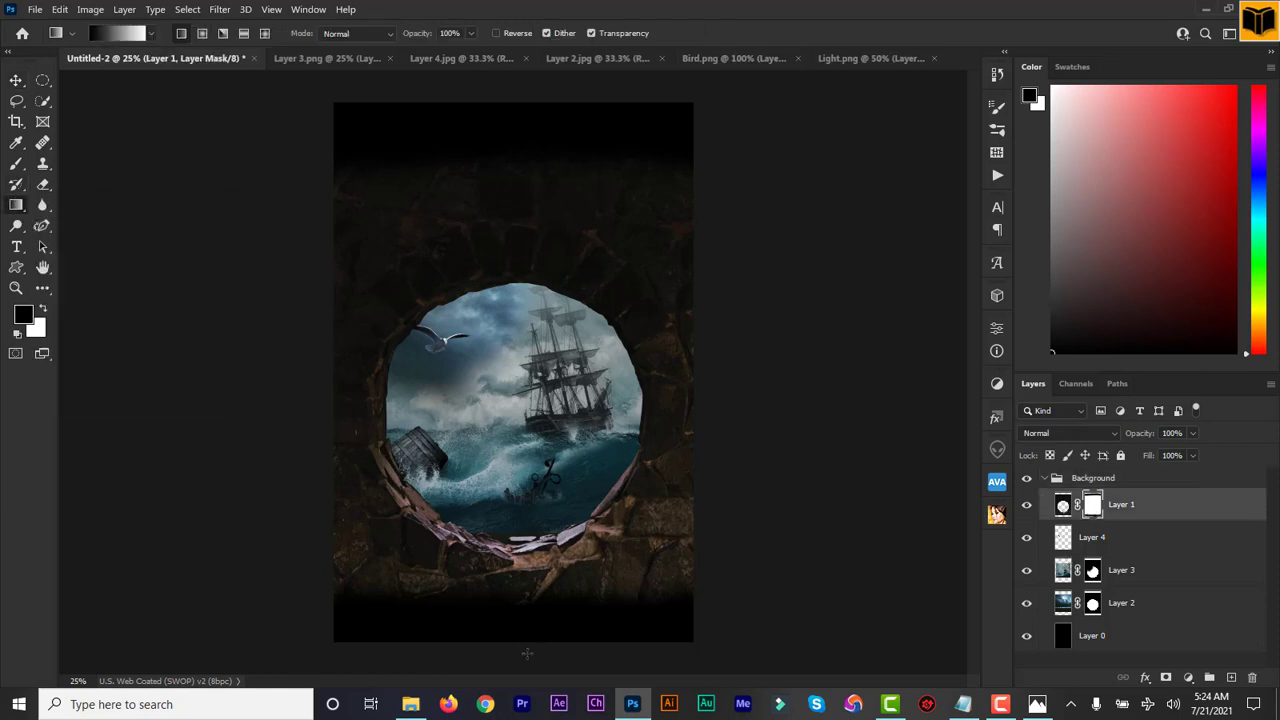
{"action": "left_click_drag", "start_coordinate": [517, 656], "coordinate": [515, 551]}
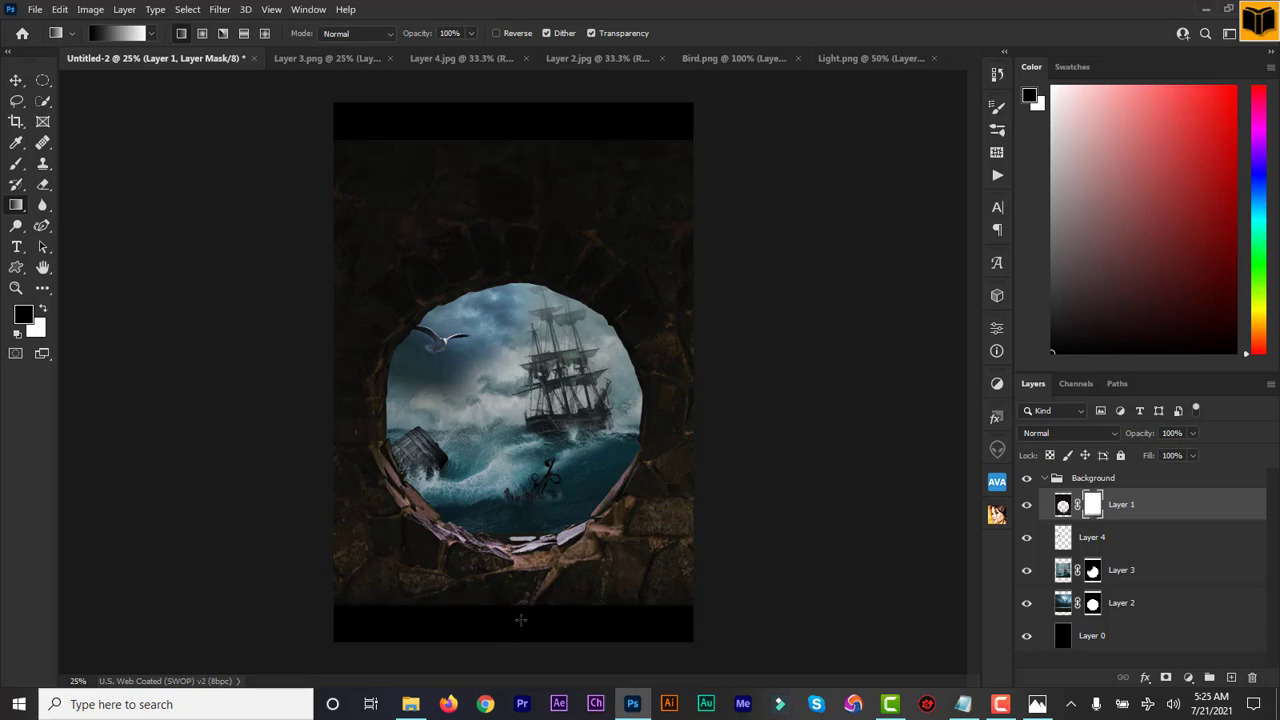
{"action": "left_click_drag", "start_coordinate": [521, 620], "coordinate": [520, 563]}
{"action": "left_click_drag", "start_coordinate": [522, 625], "coordinate": [522, 513]}
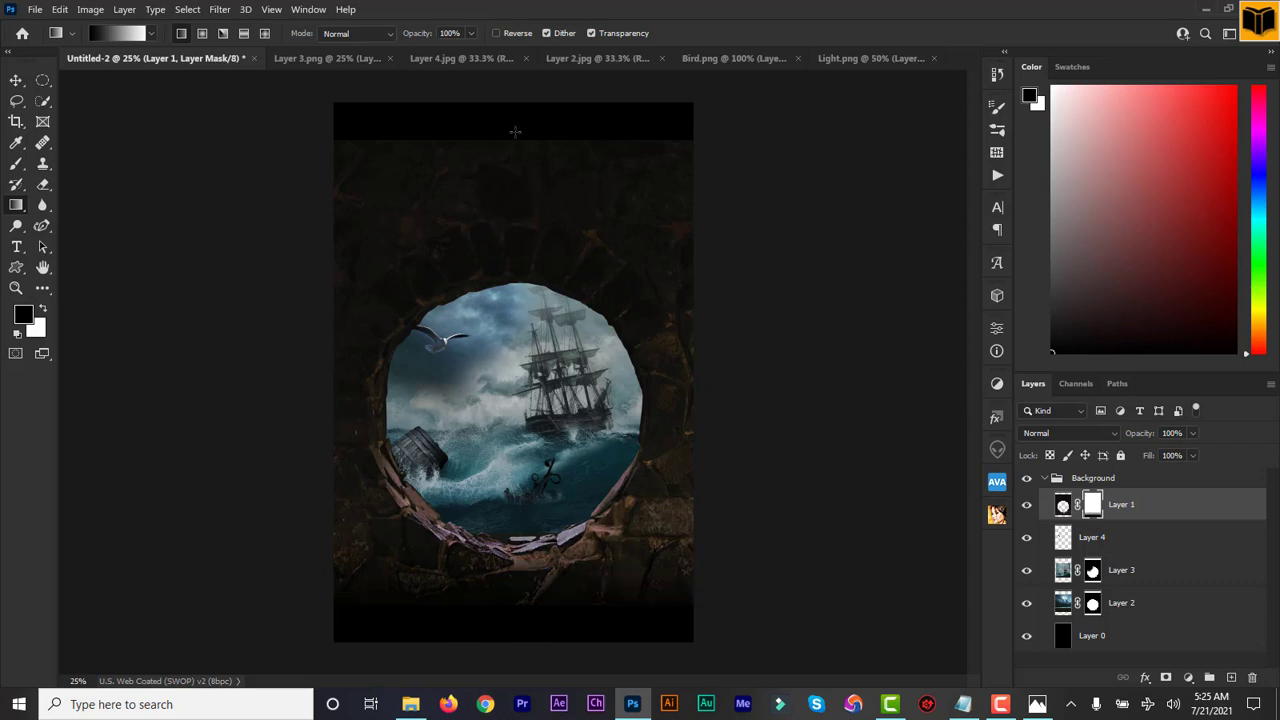
Step: Redraw the linear black-to-white gradient on the wall layer's mask, running upward from below the wall's lower edge to the bottom of the opening
{"action": "left_click_drag", "start_coordinate": [515, 131], "coordinate": [520, 218]}
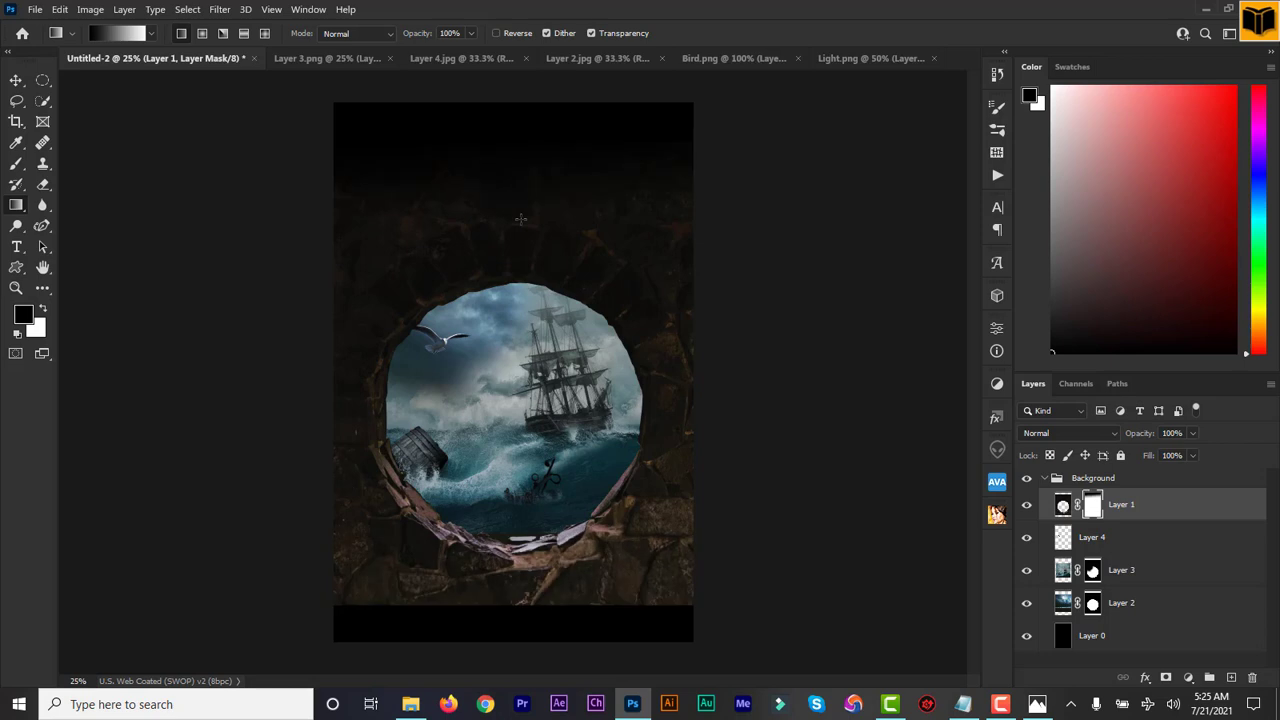
{"action": "key", "text": "ctrl+z"}
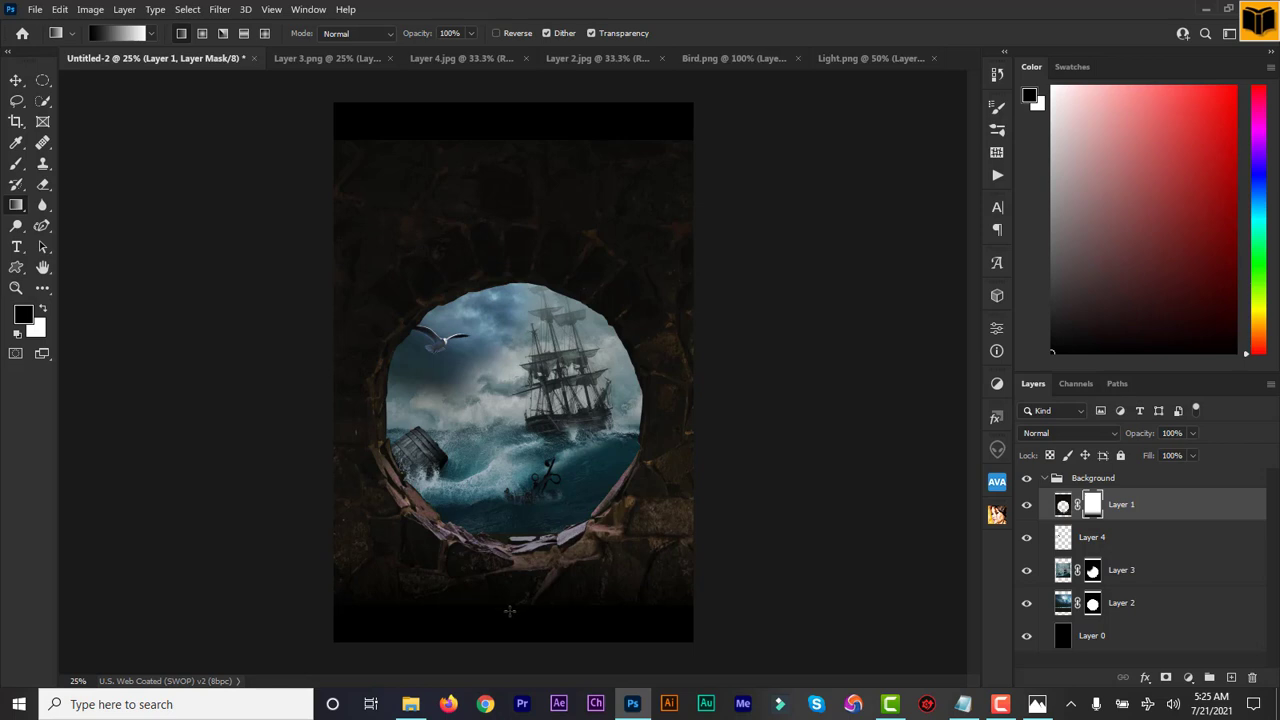
{"action": "left_click_drag", "start_coordinate": [509, 607], "coordinate": [504, 557]}
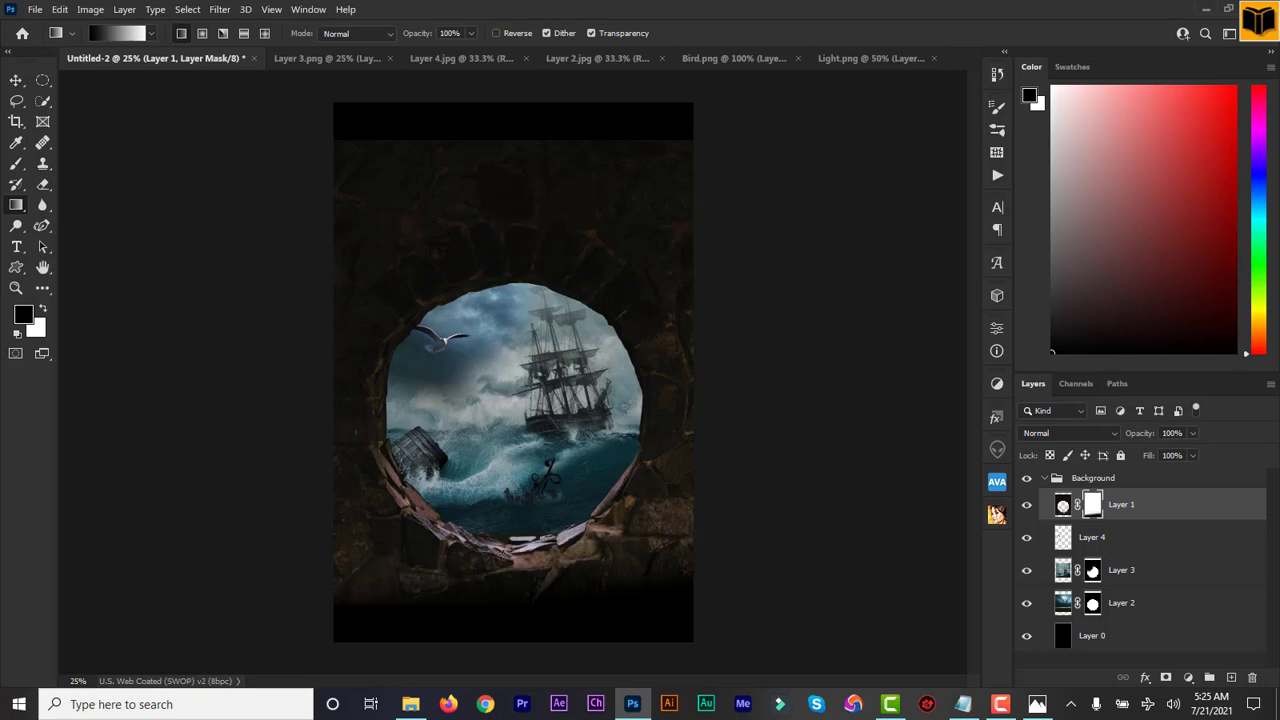
{"action": "left_click_drag", "start_coordinate": [485, 620], "coordinate": [490, 538]}
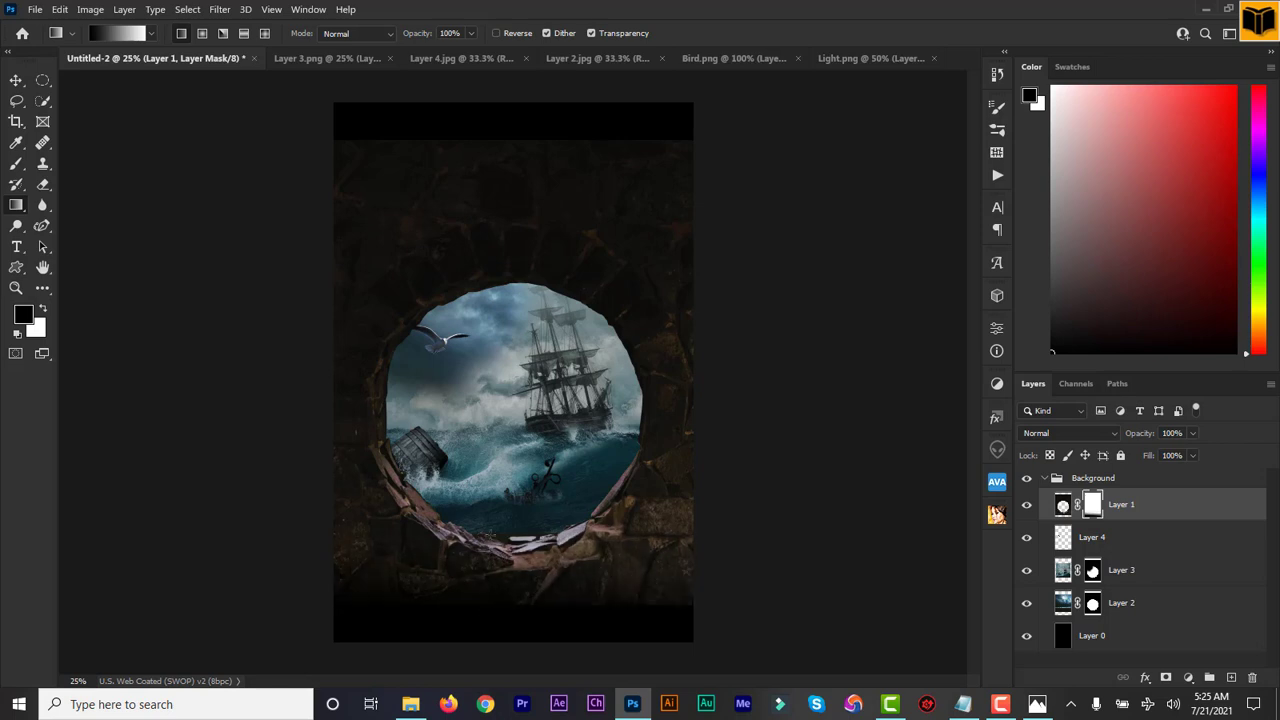
{"action": "left_click_drag", "start_coordinate": [534, 619], "coordinate": [532, 521]}
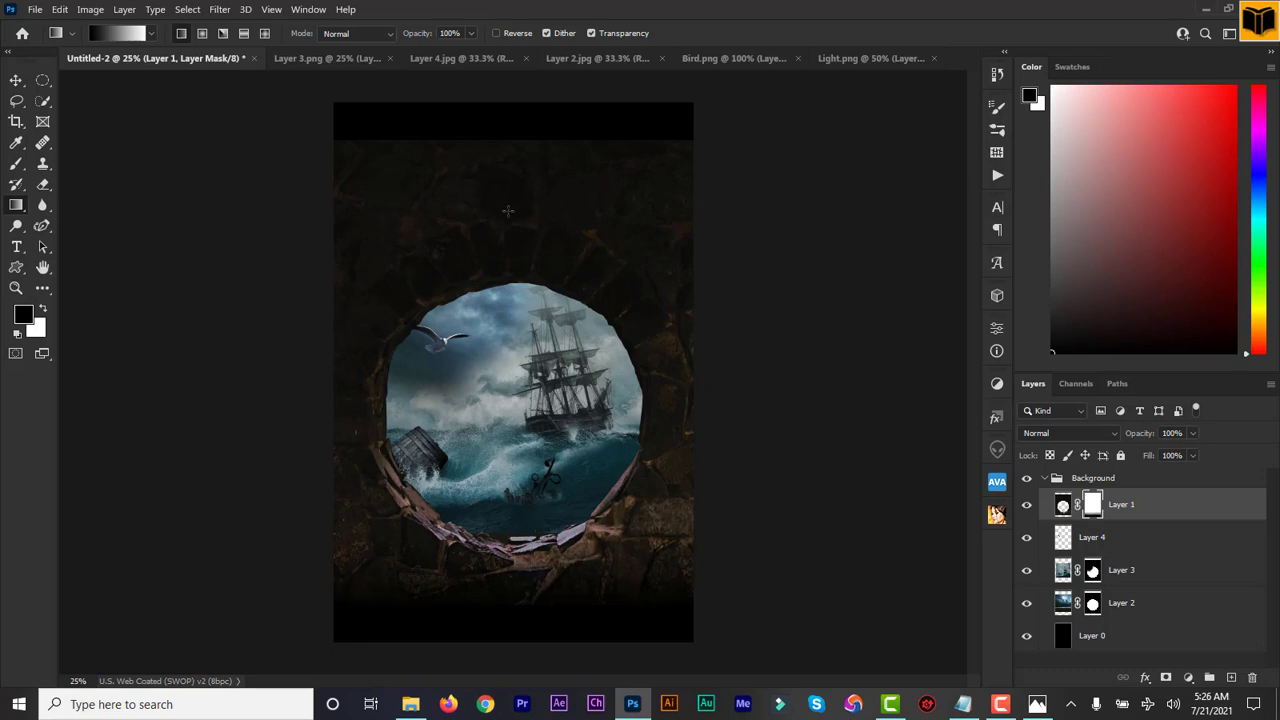
Step: Brush black along the wall's upper edge on its mask at 70% opacity, and soften the area just below at 39% opacity
{"action": "left_click", "coordinate": [16, 164]}
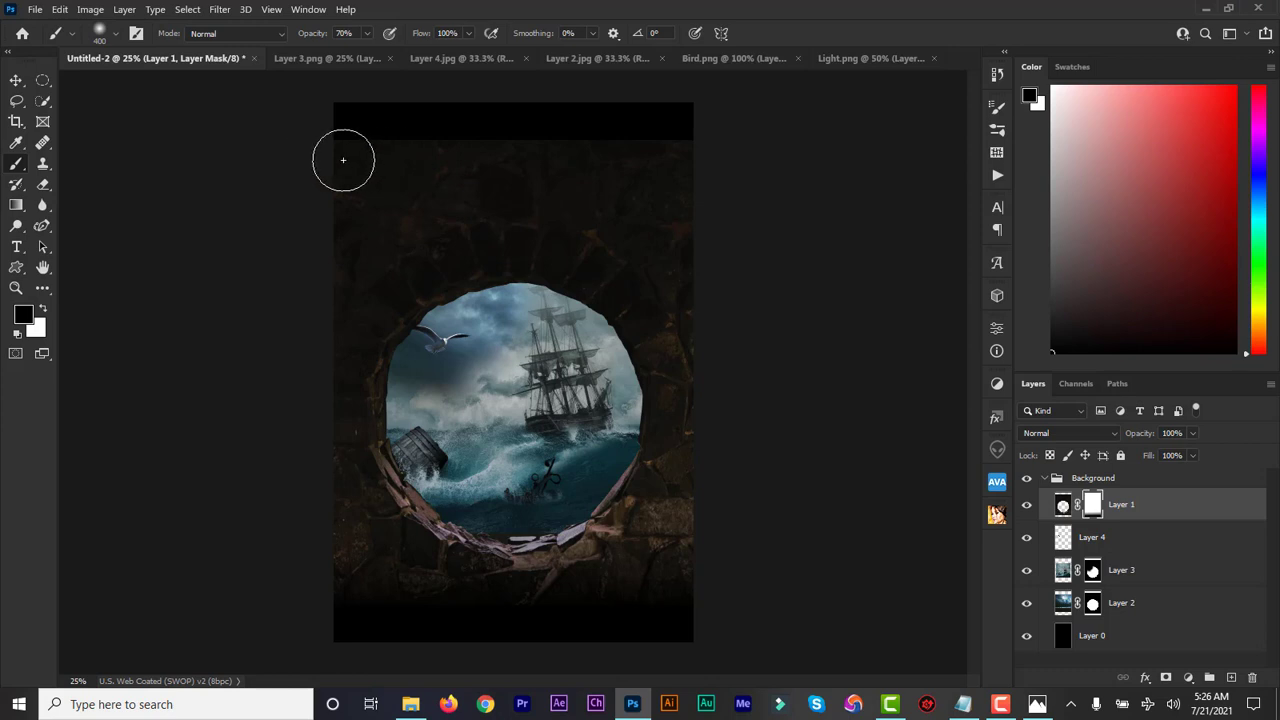
{"action": "mouse_move", "coordinate": [328, 151]}
{"action": "left_mouse_down"}
{"action": "mouse_move", "coordinate": [405, 134]}
{"action": "mouse_move", "coordinate": [573, 133]}
{"action": "mouse_move", "coordinate": [735, 163]}
{"action": "left_mouse_up"}
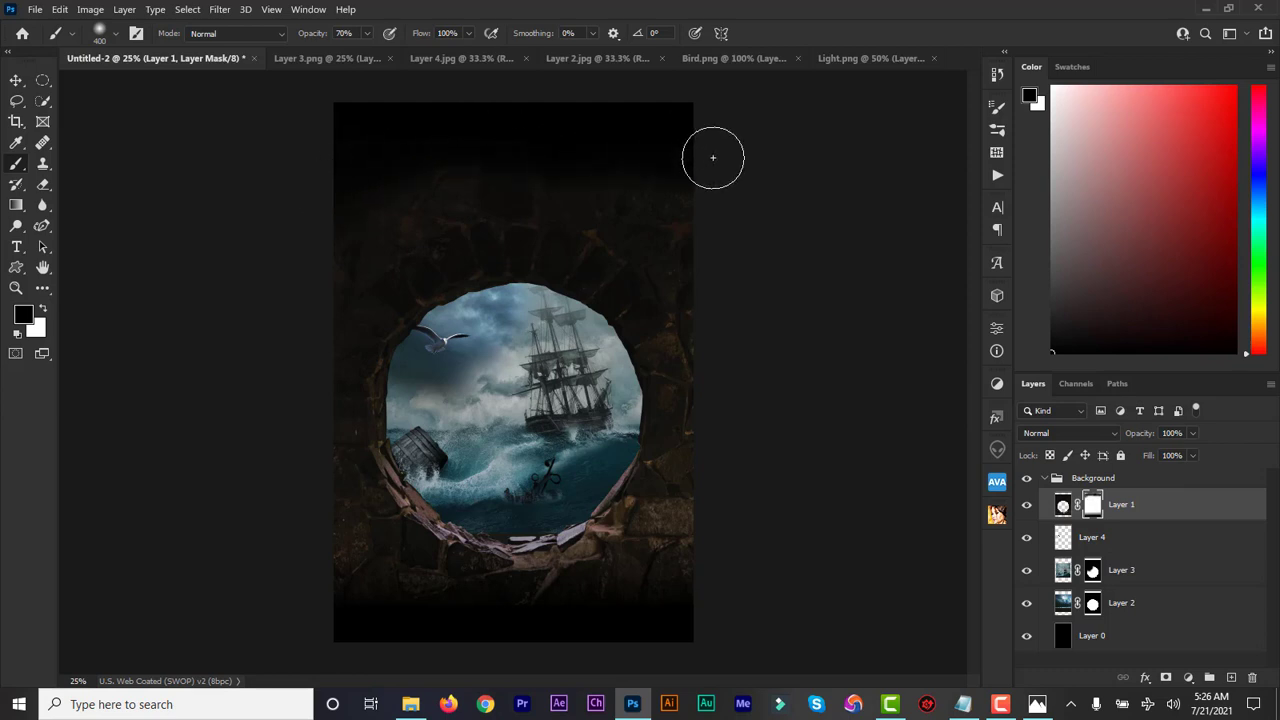
{"action": "left_click", "coordinate": [367, 33]}
{"action": "left_click_drag", "start_coordinate": [367, 53], "coordinate": [344, 51]}
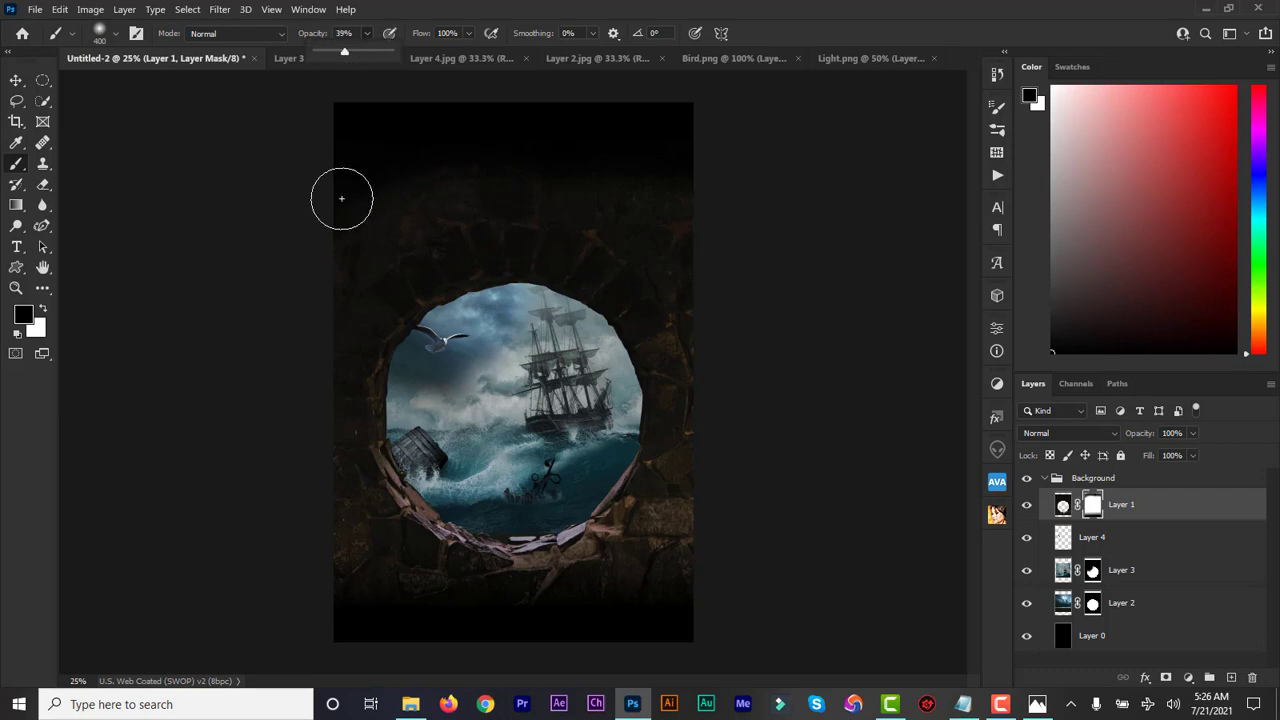
{"action": "mouse_move", "coordinate": [341, 199]}
{"action": "left_mouse_down"}
{"action": "mouse_move", "coordinate": [393, 148]}
{"action": "mouse_move", "coordinate": [474, 134]}
{"action": "mouse_move", "coordinate": [526, 142]}
{"action": "mouse_move", "coordinate": [431, 165]}
{"action": "mouse_move", "coordinate": [495, 151]}
{"action": "mouse_move", "coordinate": [705, 188]}
{"action": "left_mouse_up"}
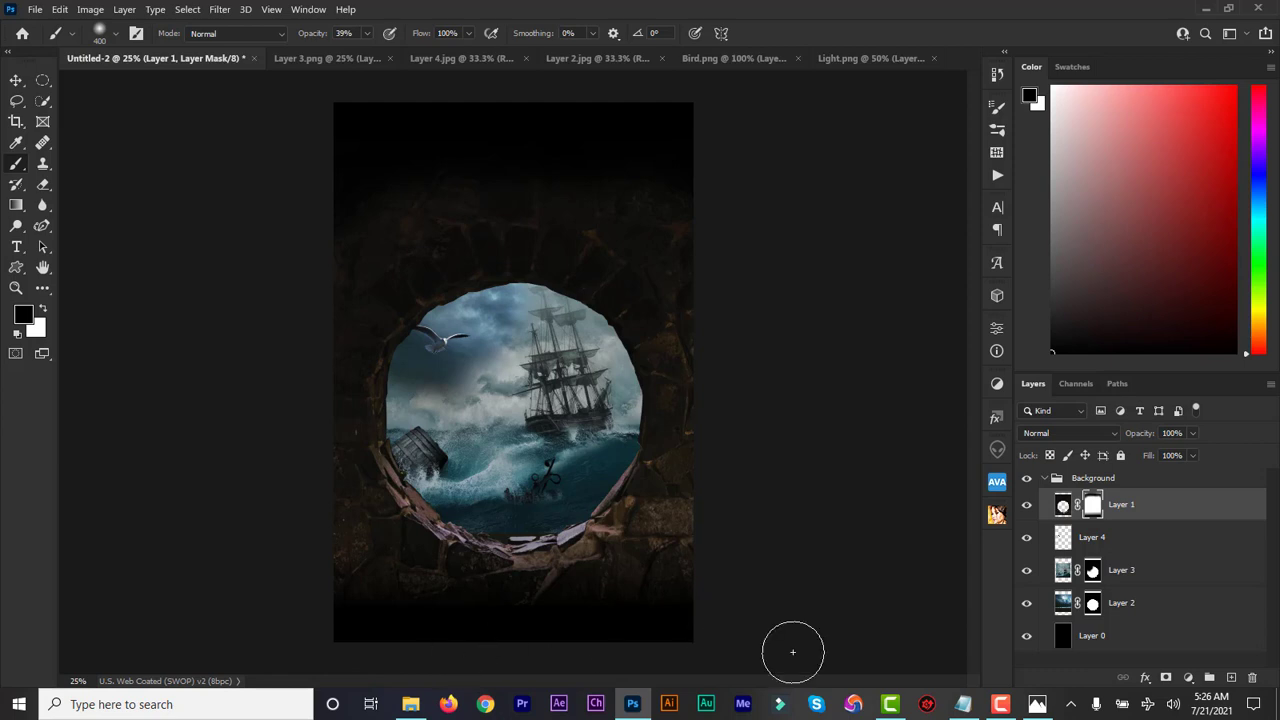
Step: Add a Photo Filter adjustment layer above the collapsed Background group and choose the Cyan filter
{"action": "left_click", "coordinate": [1044, 478]}
{"action": "left_click", "coordinate": [16, 80]}
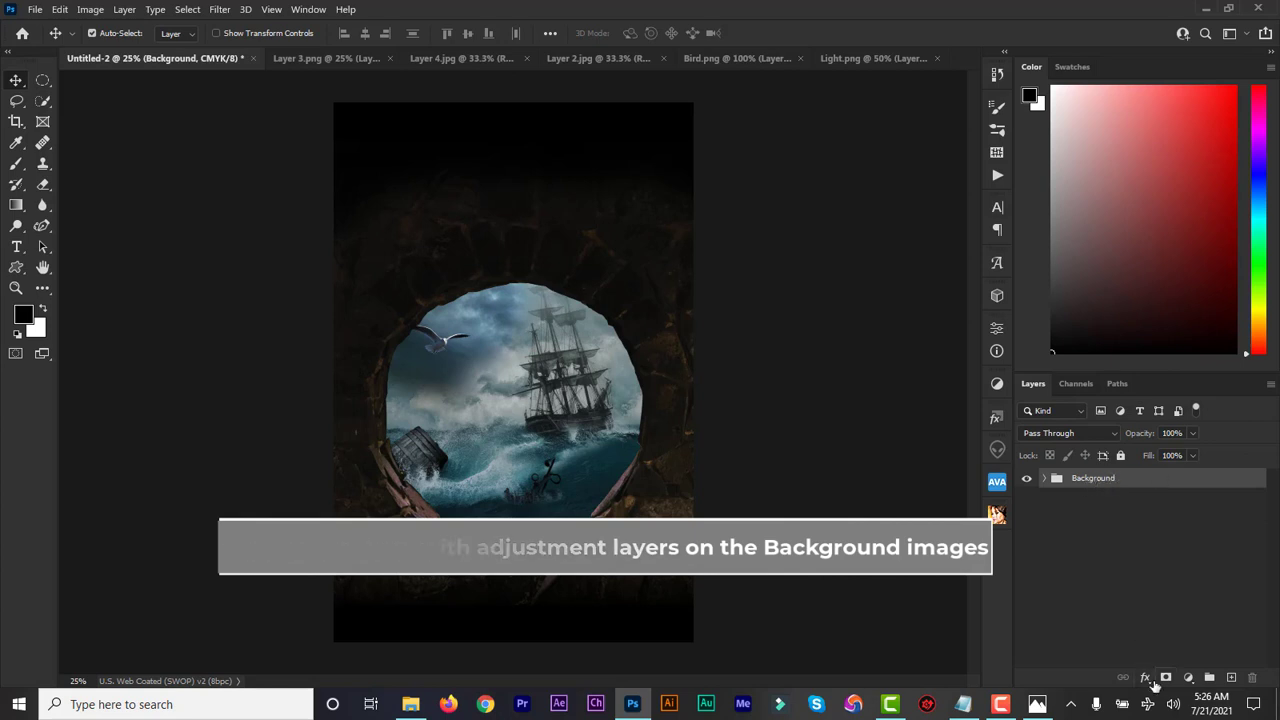
{"action": "left_click", "coordinate": [1189, 679]}
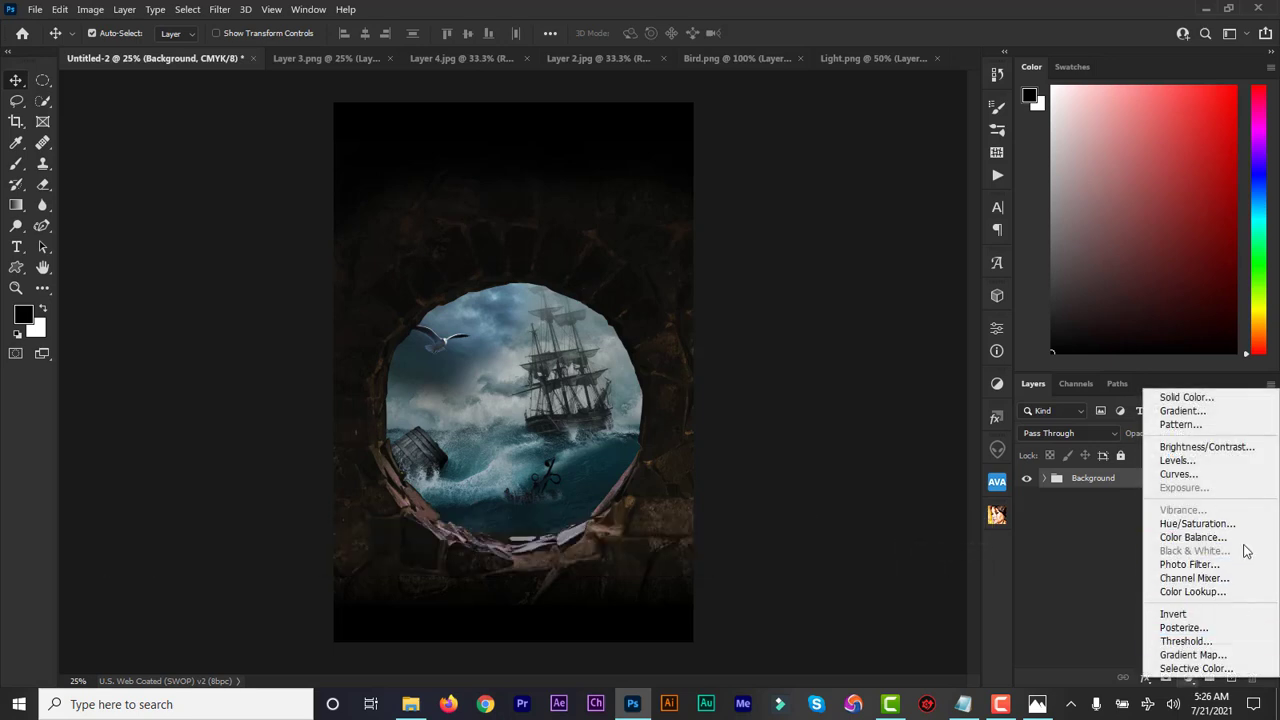
{"action": "left_click", "coordinate": [1188, 566]}
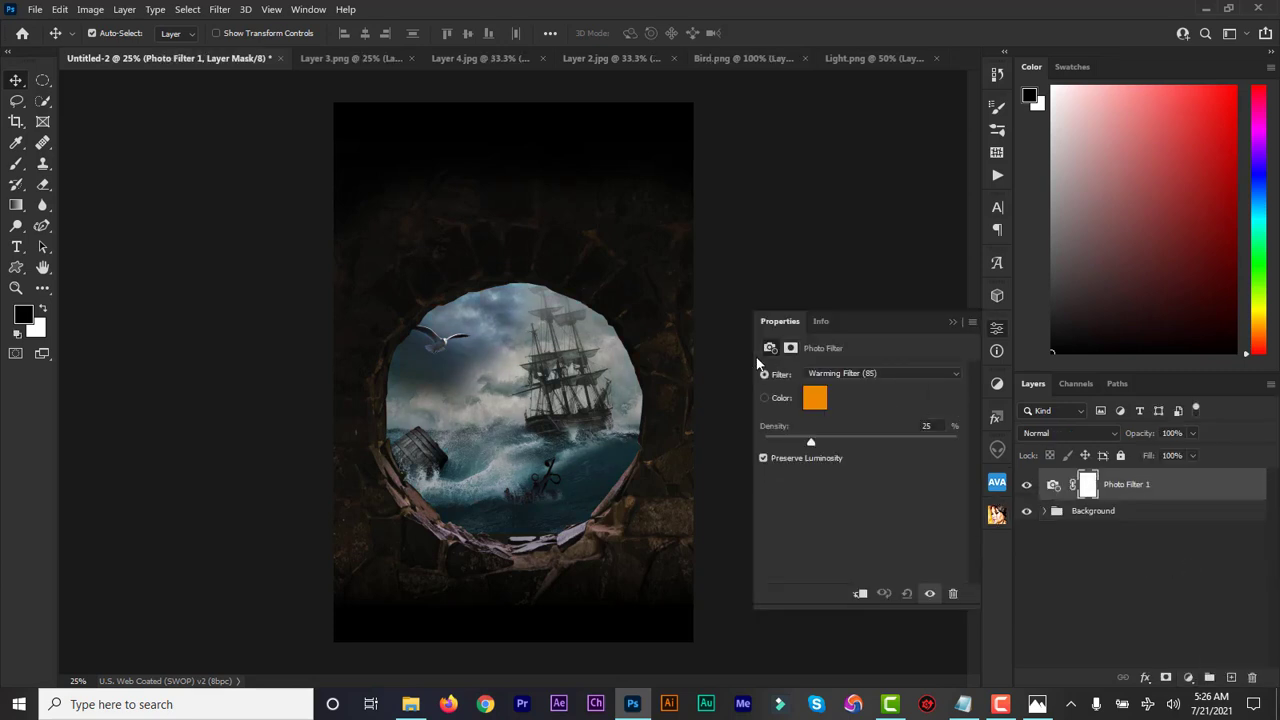
{"action": "left_click", "coordinate": [1044, 512]}
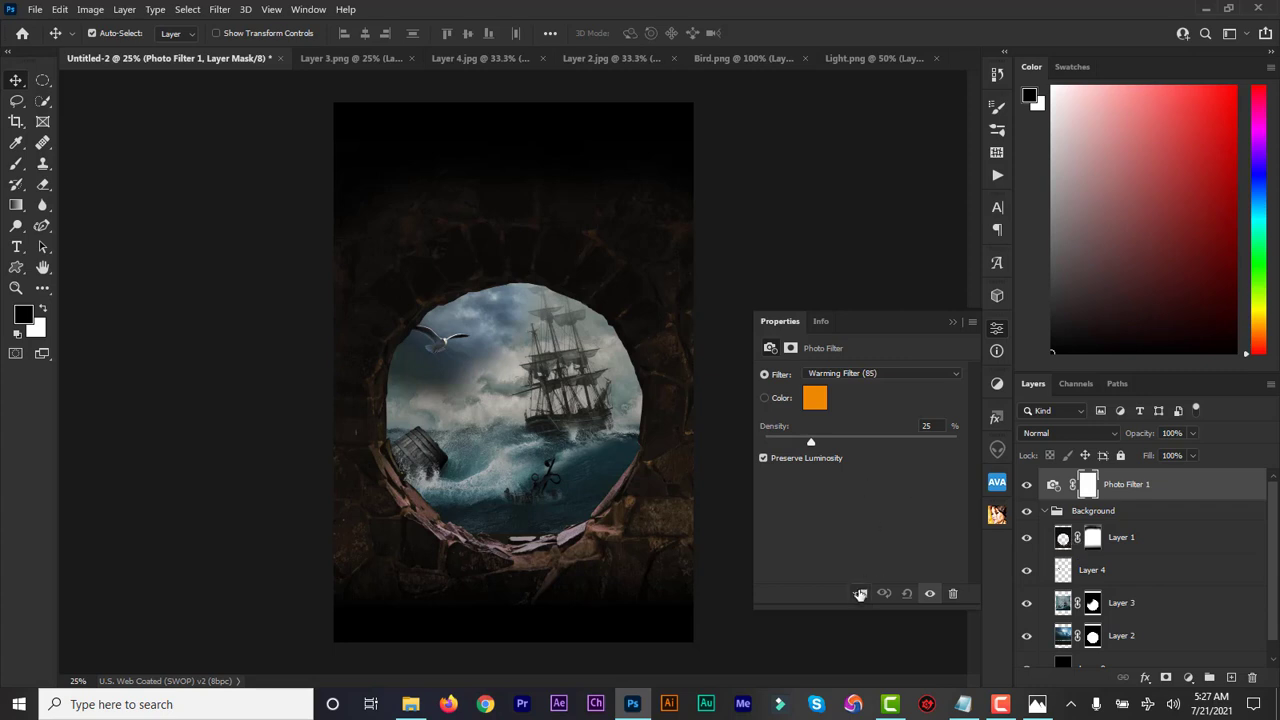
{"action": "left_click", "coordinate": [1044, 512]}
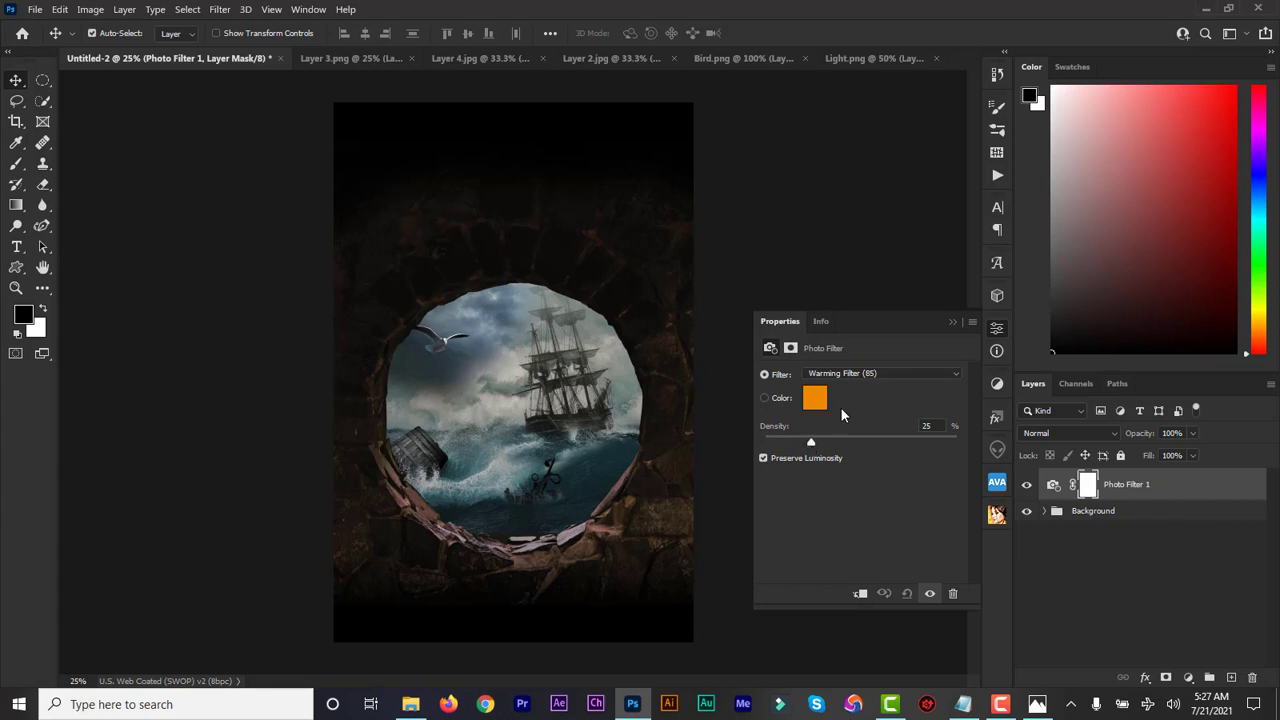
{"action": "left_click", "coordinate": [882, 373]}
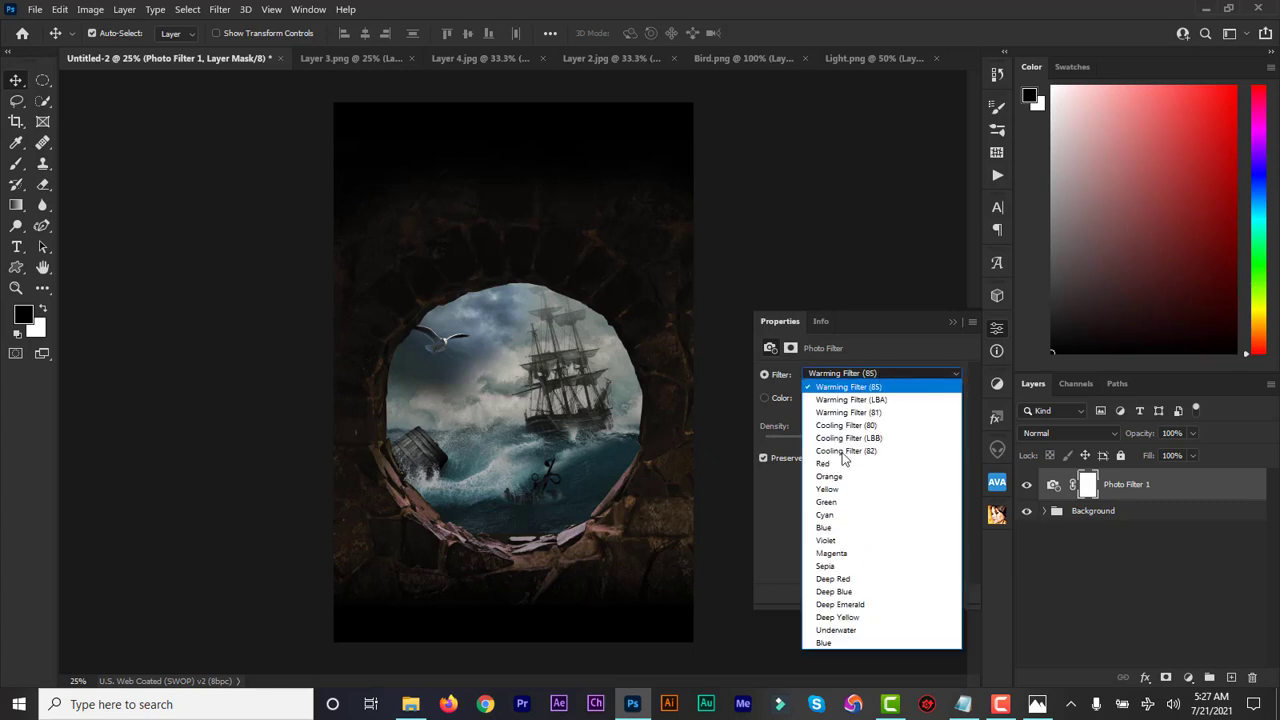
{"action": "left_click", "coordinate": [846, 515]}
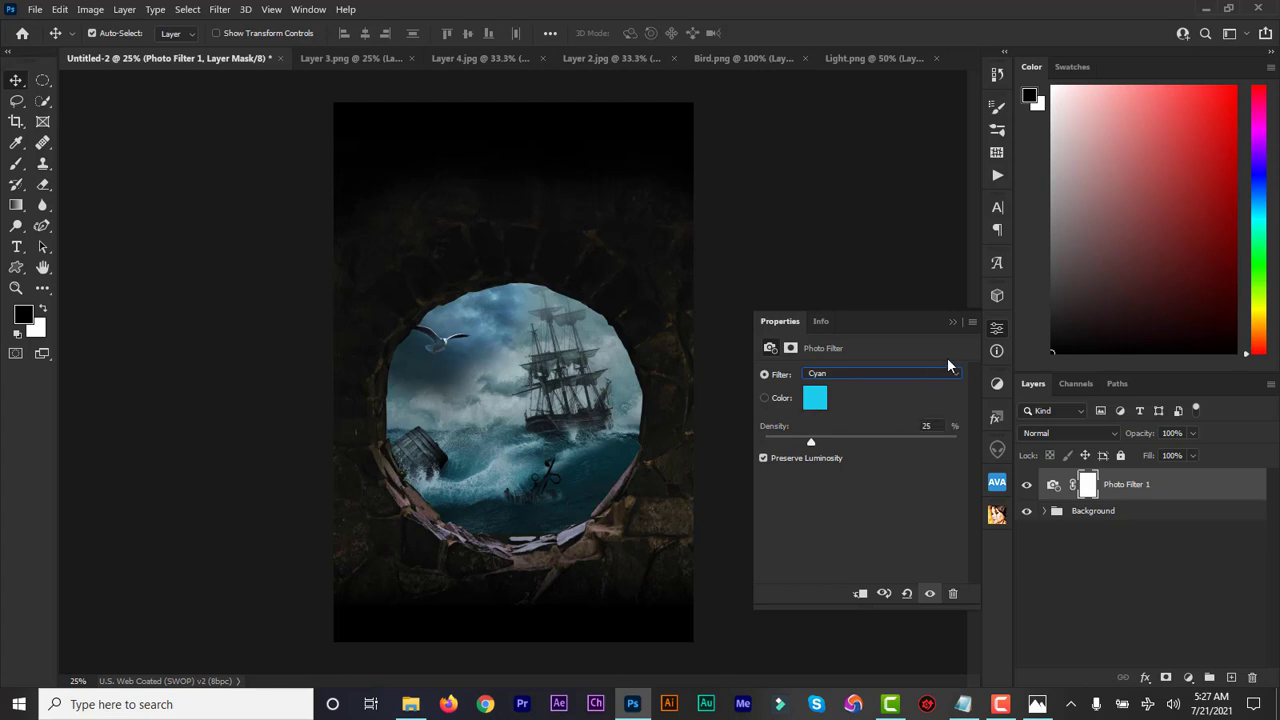
Step: Switch the photo filter to the custom colour 00d8ff and set its density to 64%
{"action": "left_click", "coordinate": [764, 399]}
{"action": "left_click", "coordinate": [814, 400]}
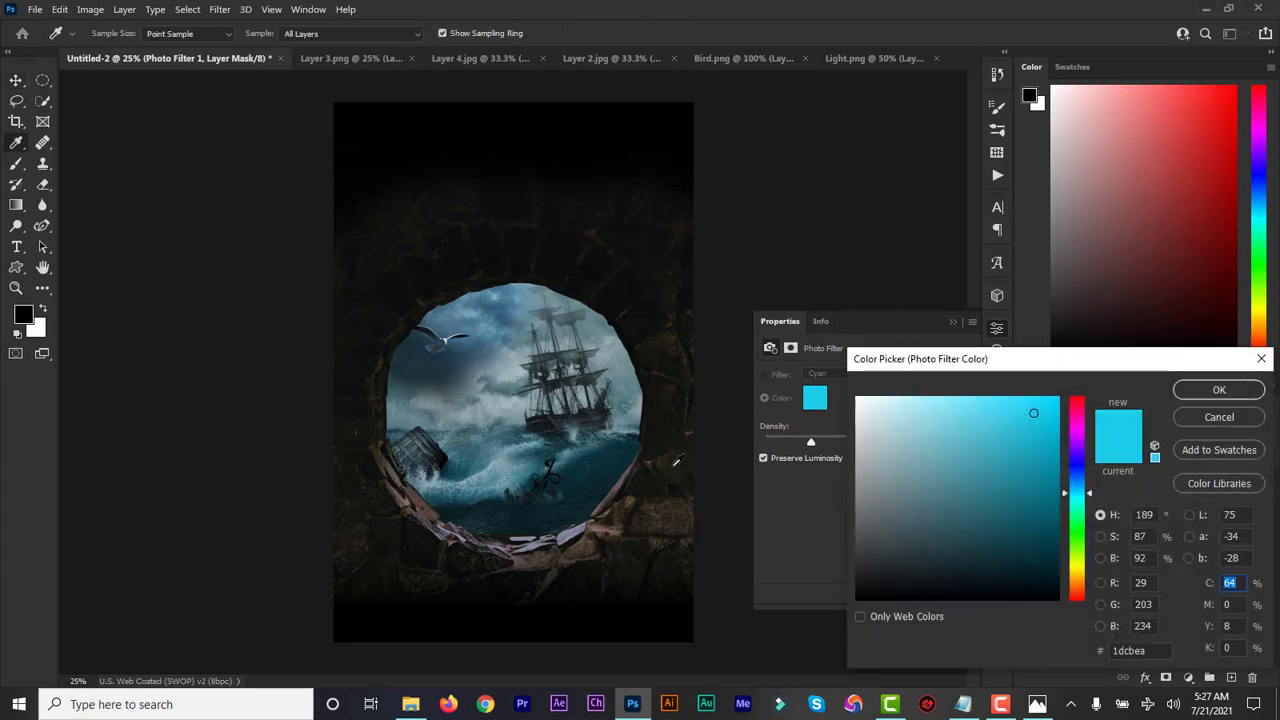
{"action": "left_click", "coordinate": [625, 457]}
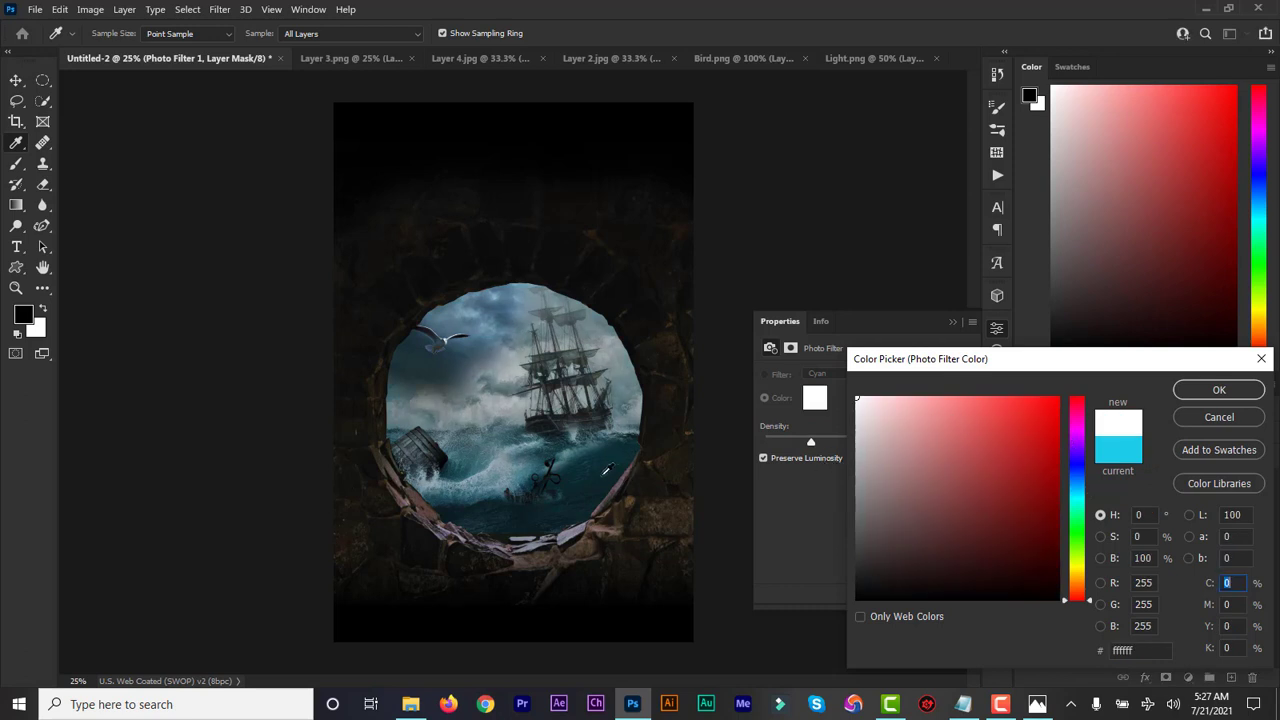
{"action": "left_click", "coordinate": [1205, 391]}
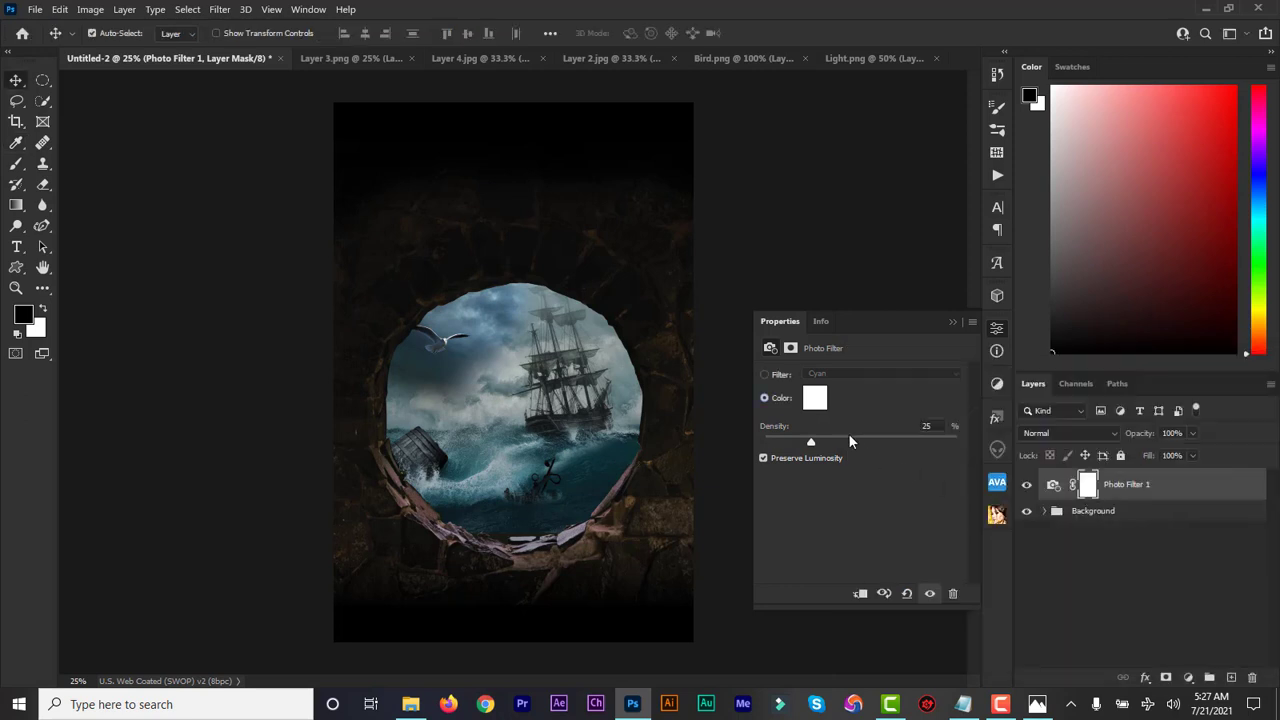
{"action": "left_click", "coordinate": [815, 400]}
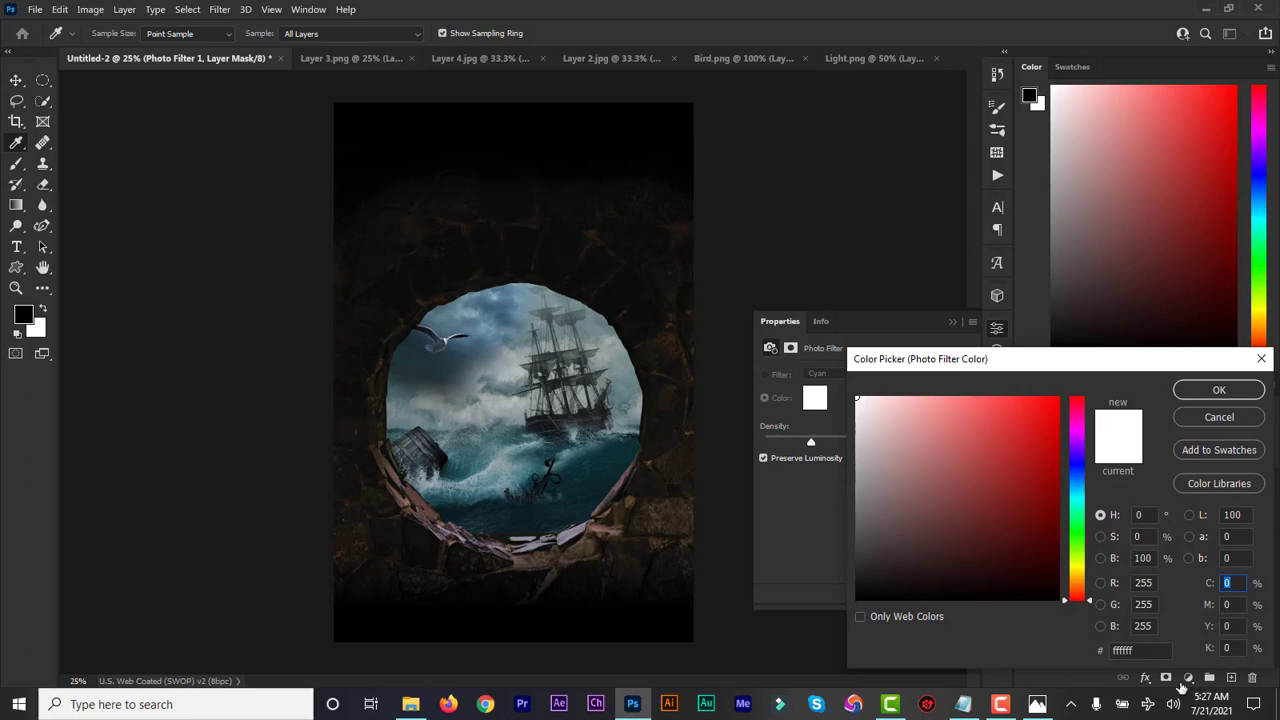
{"action": "left_click_drag", "start_coordinate": [1148, 657], "coordinate": [1100, 652]}
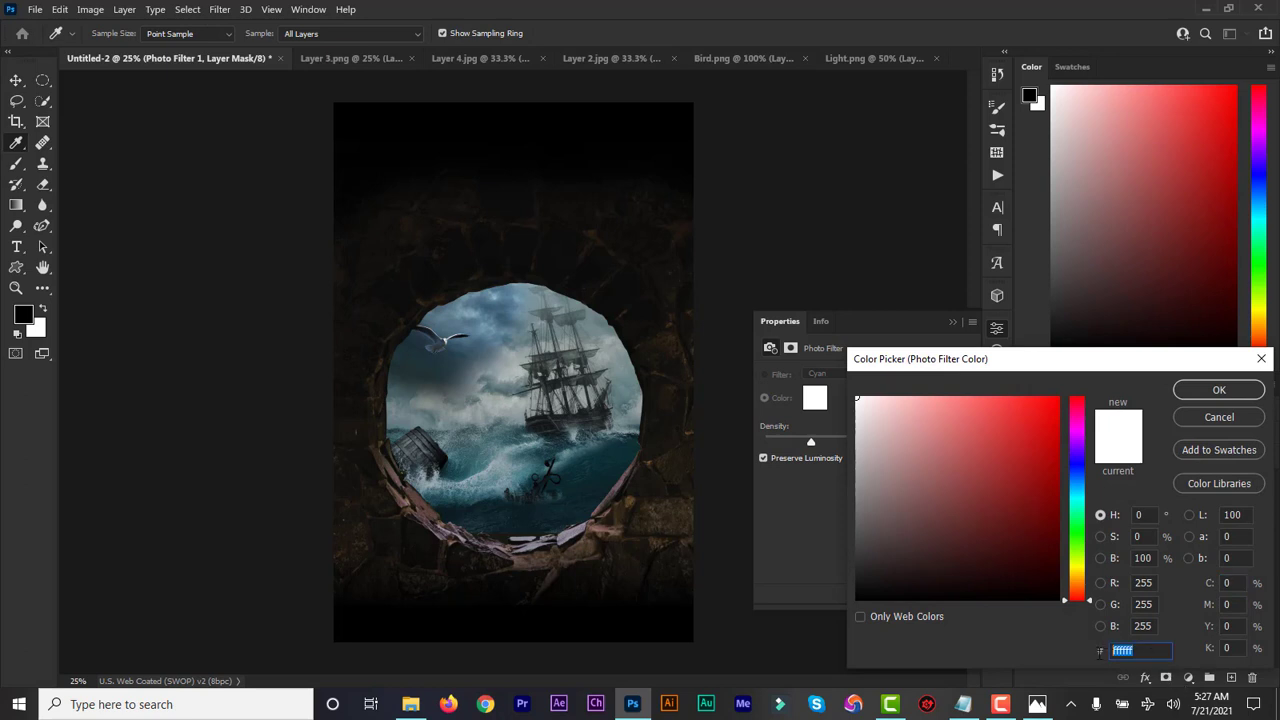
{"action": "type", "text": "00"}
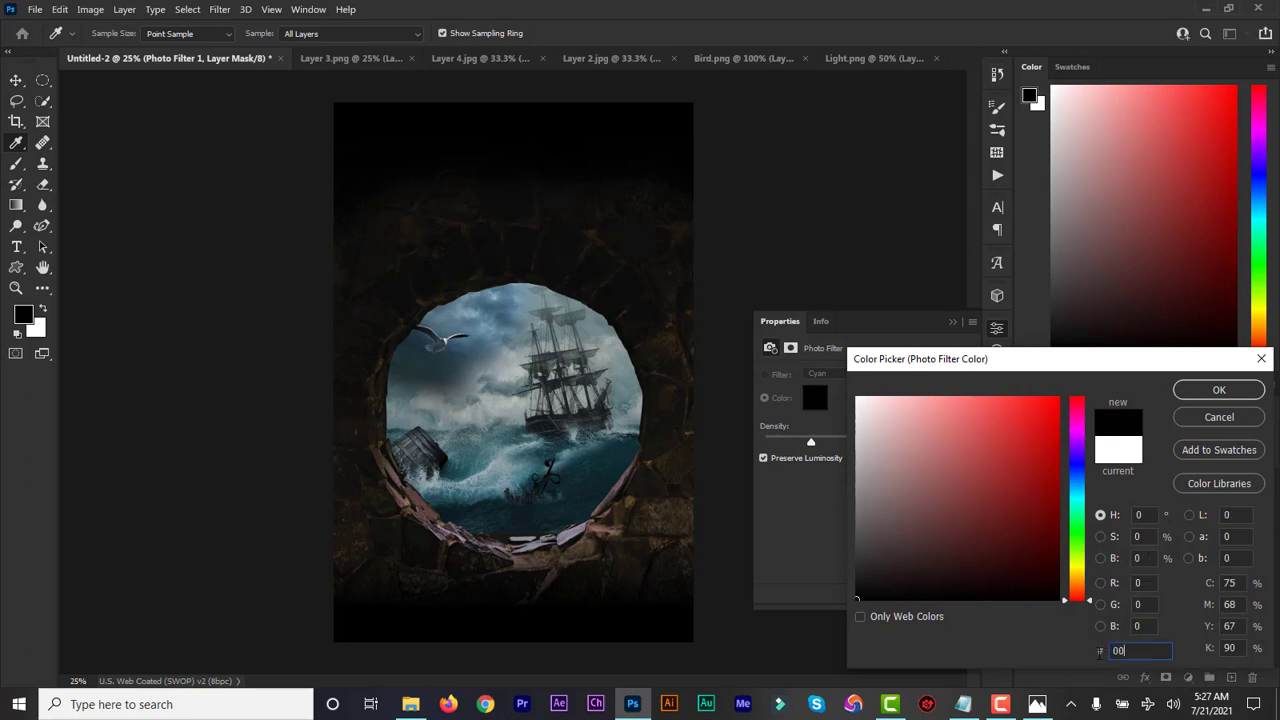
{"action": "type", "text": "d8ff"}
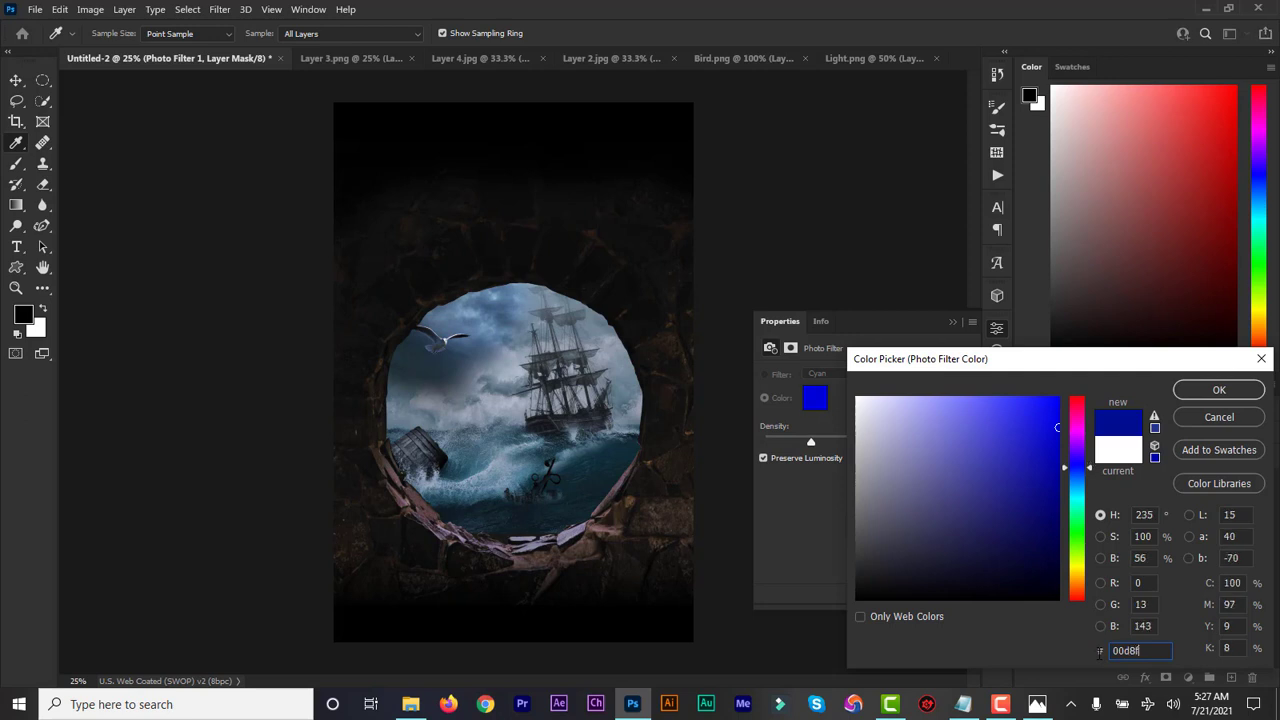
{"action": "left_click", "coordinate": [1209, 393]}
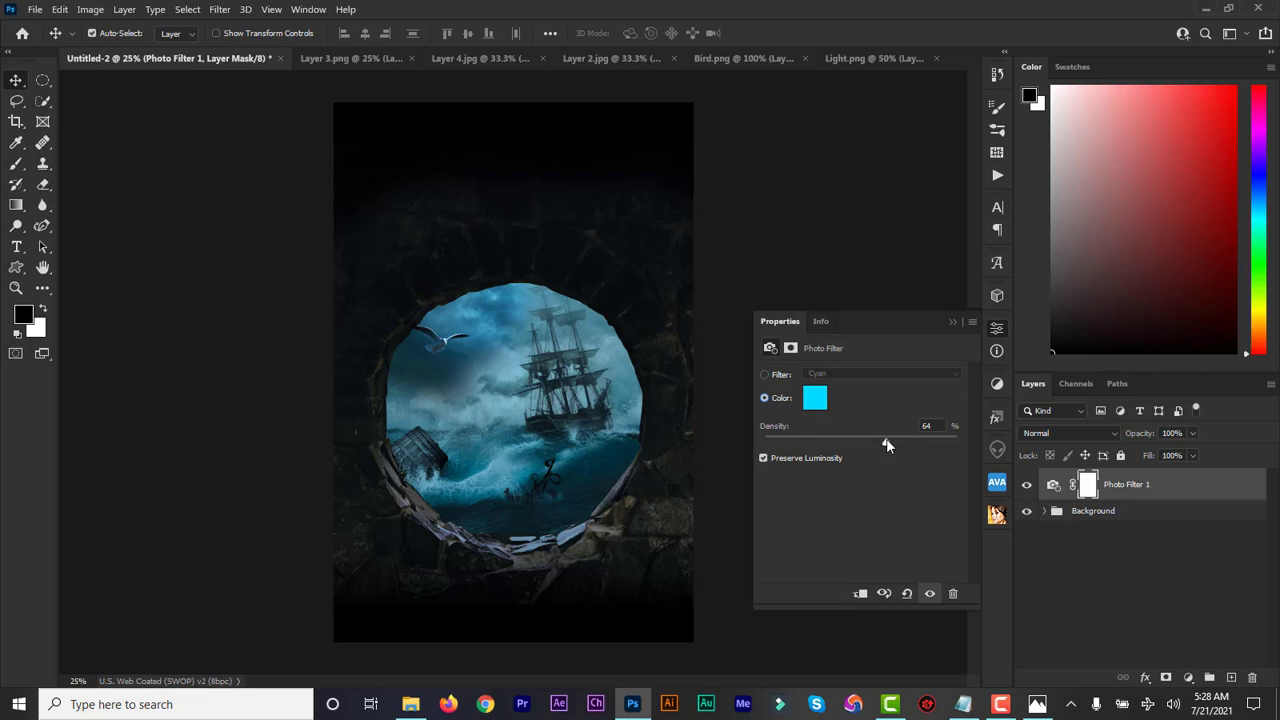
Step: Compare the cover with and without the photo filter, leaving the filter visible and its properties collapsed
{"action": "left_click", "coordinate": [1026, 486]}
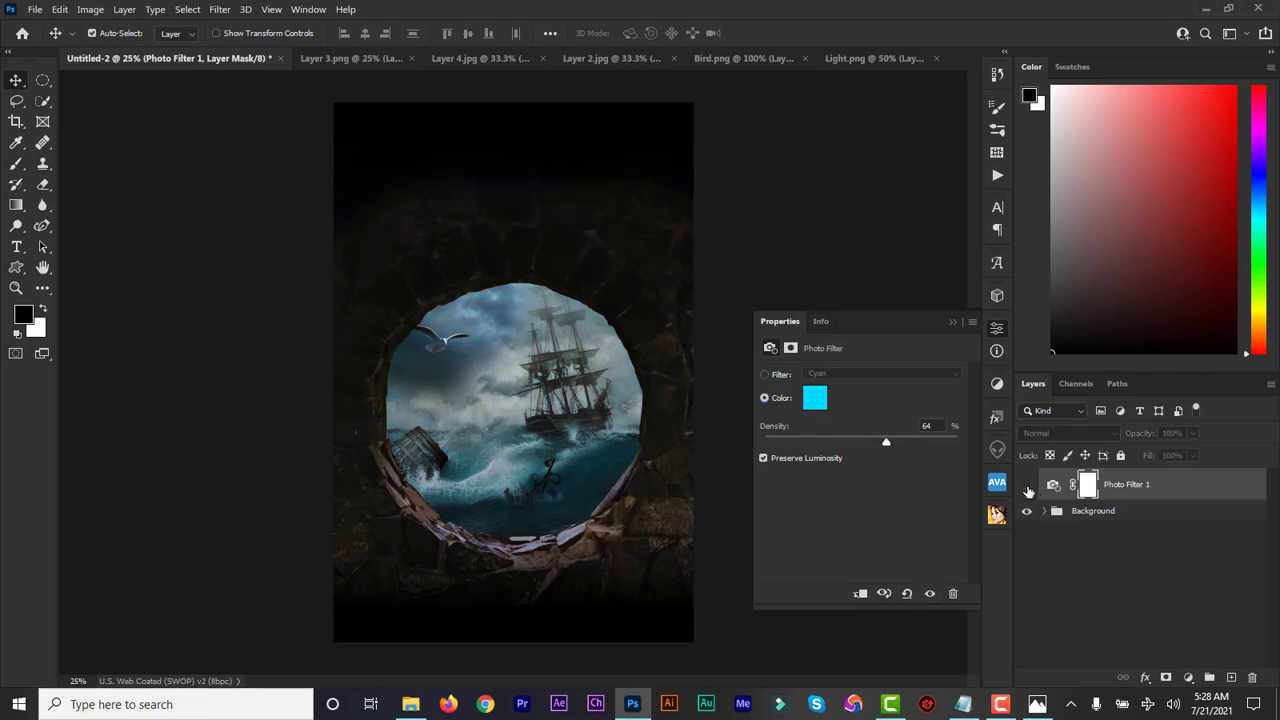
{"action": "left_click", "coordinate": [1026, 486]}
{"action": "left_click", "coordinate": [1028, 488]}
{"action": "left_click", "coordinate": [1027, 487]}
{"action": "left_click", "coordinate": [952, 321]}
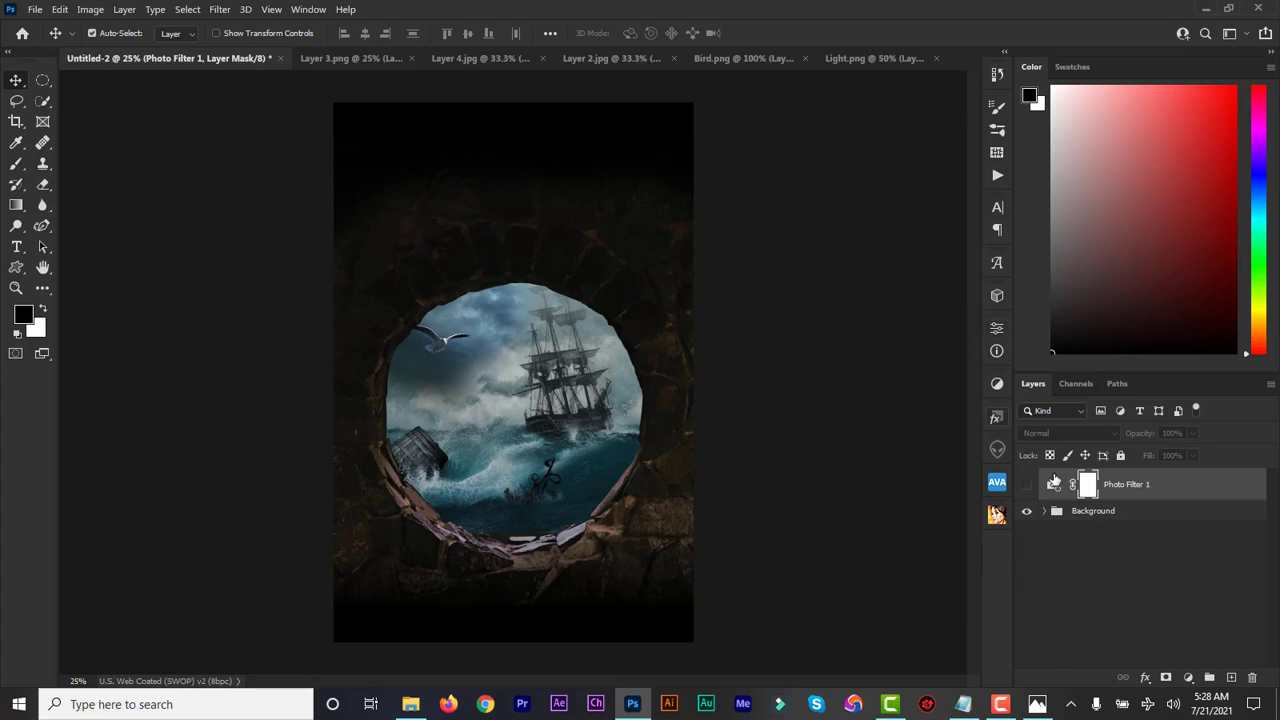
{"action": "left_click", "coordinate": [1027, 486]}
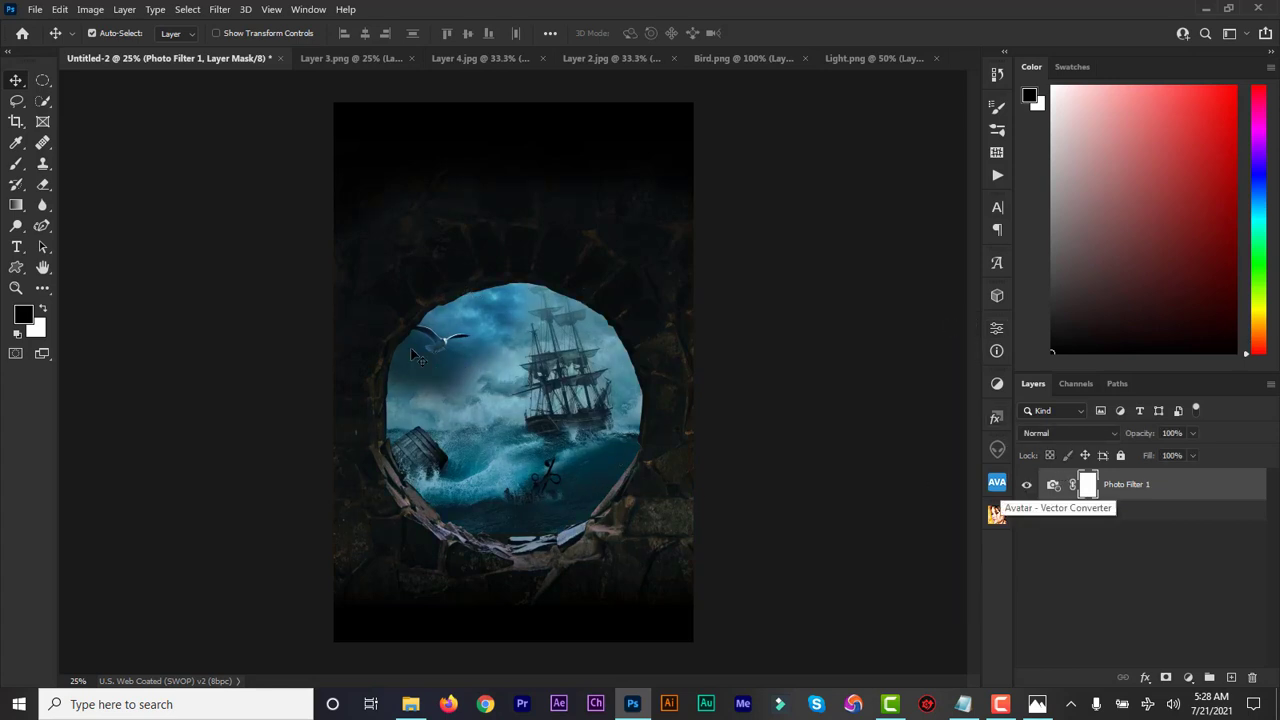
Step: Add a Hue/Saturation adjustment layer above the photo filter, keeping the Default preset and the Master range
{"action": "left_click", "coordinate": [1188, 678]}
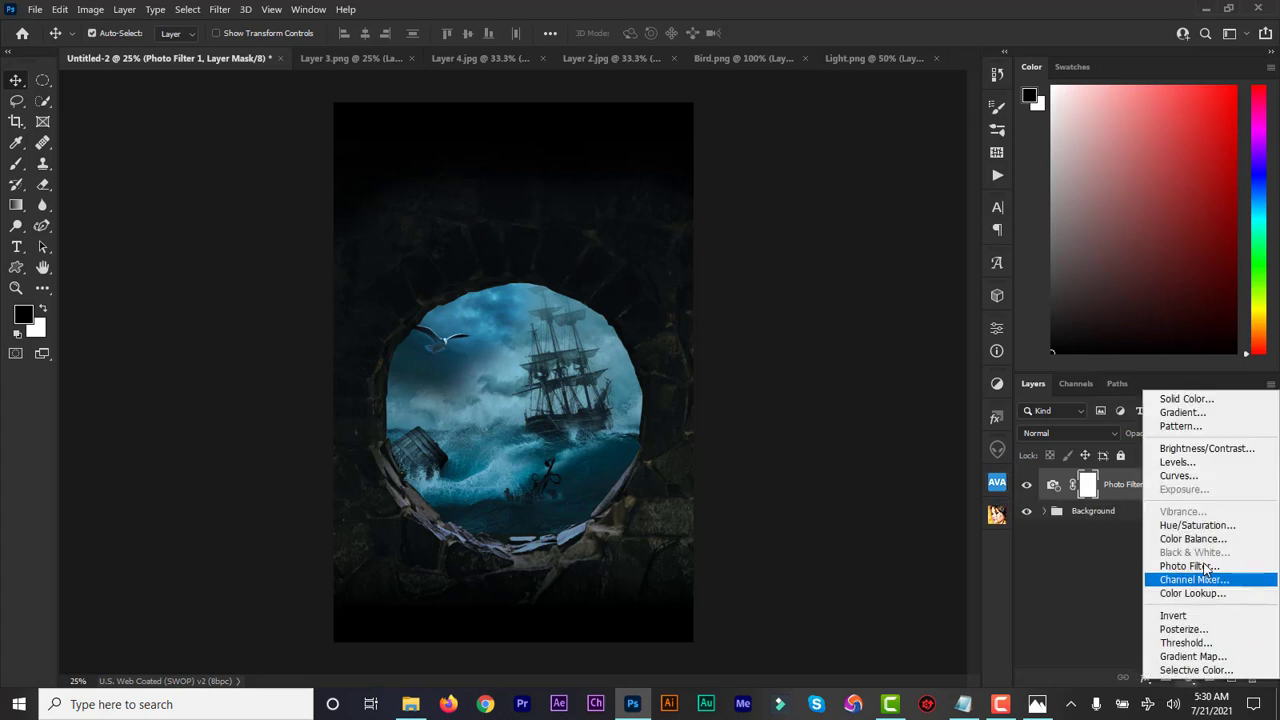
{"action": "left_click", "coordinate": [1193, 526]}
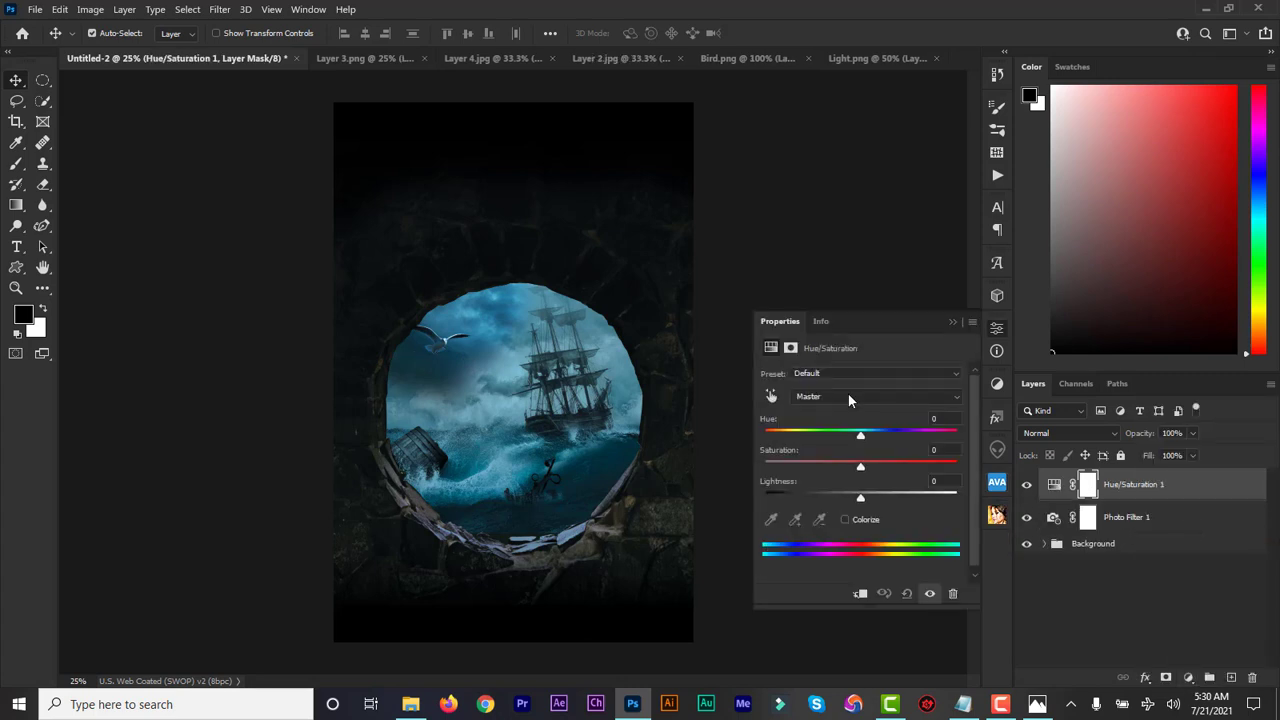
{"action": "left_click", "coordinate": [828, 377]}
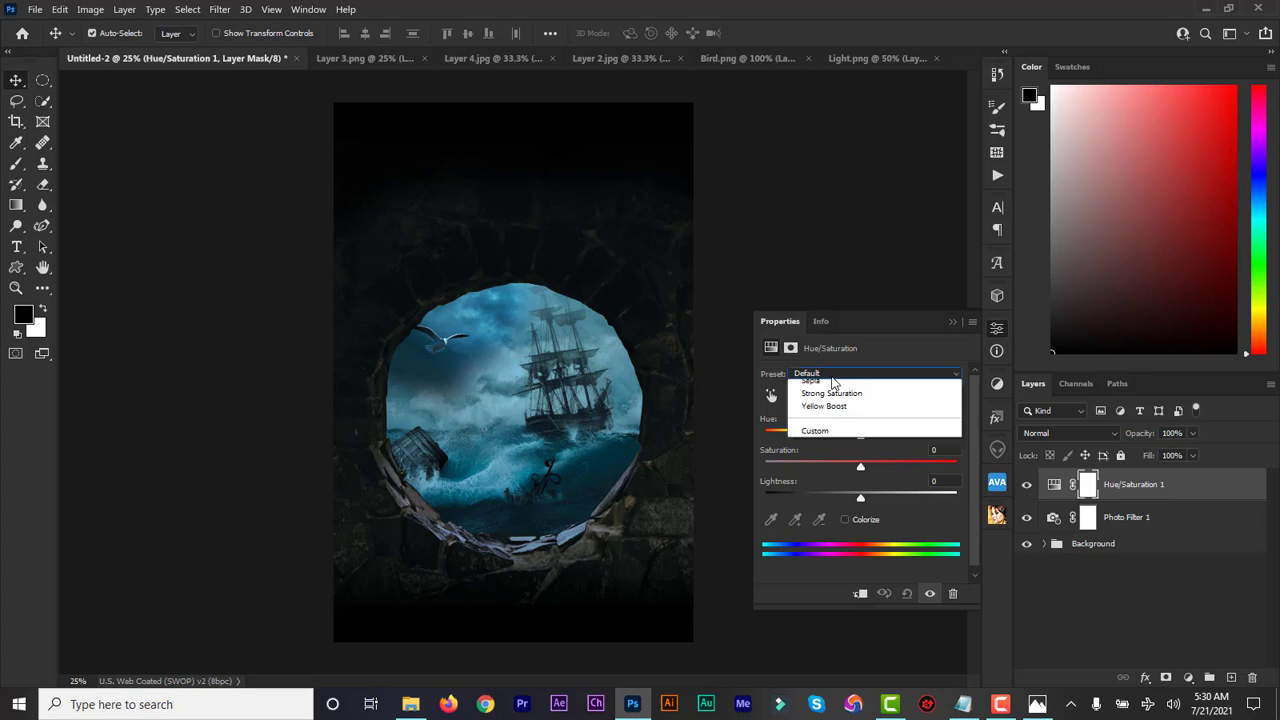
{"action": "left_click", "coordinate": [831, 375]}
{"action": "left_click", "coordinate": [836, 397]}
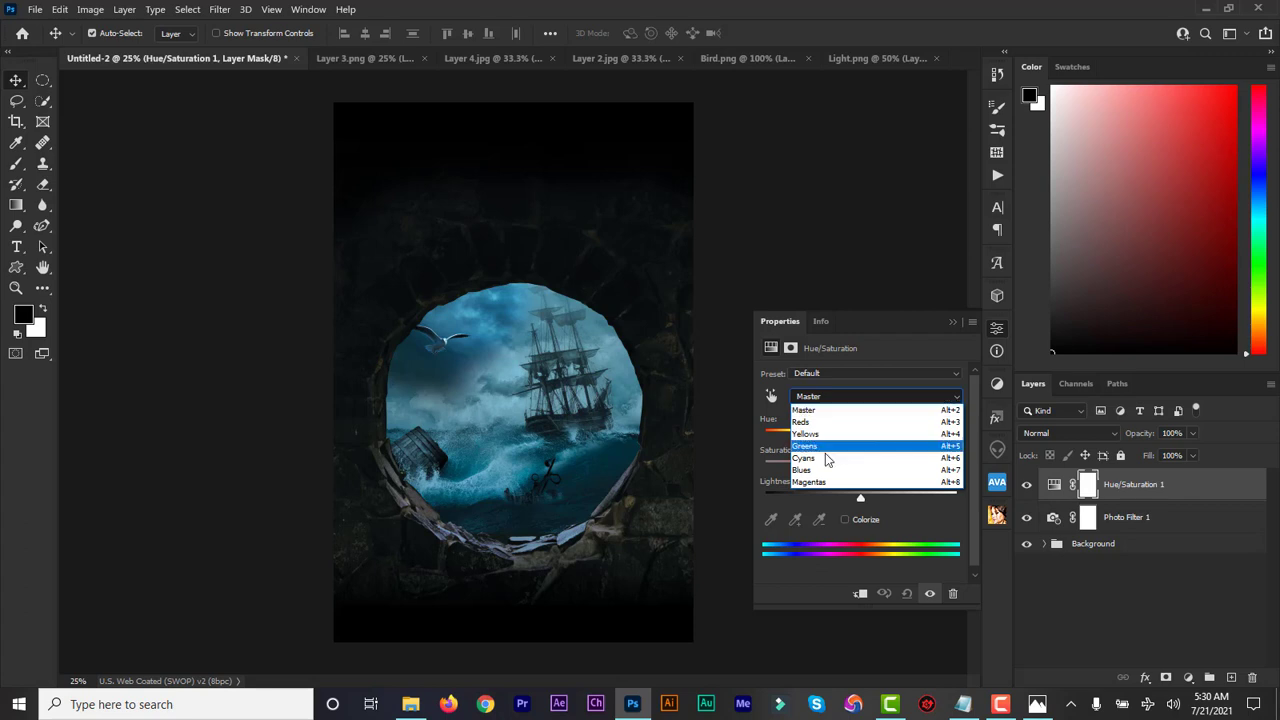
{"action": "left_click", "coordinate": [818, 398]}
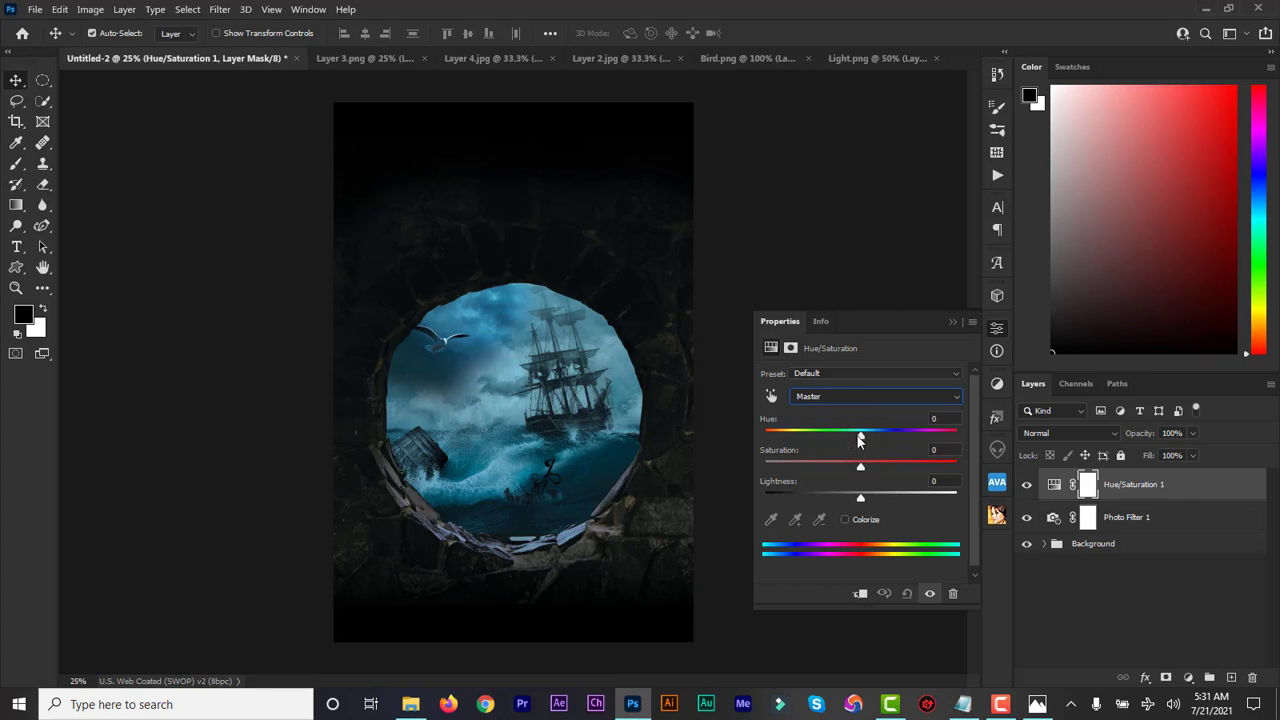
Step: Set the Hue/Saturation layer's hue to +10, saturation to +1 and lightness to -16
{"action": "left_click_drag", "start_coordinate": [860, 440], "coordinate": [870, 443]}
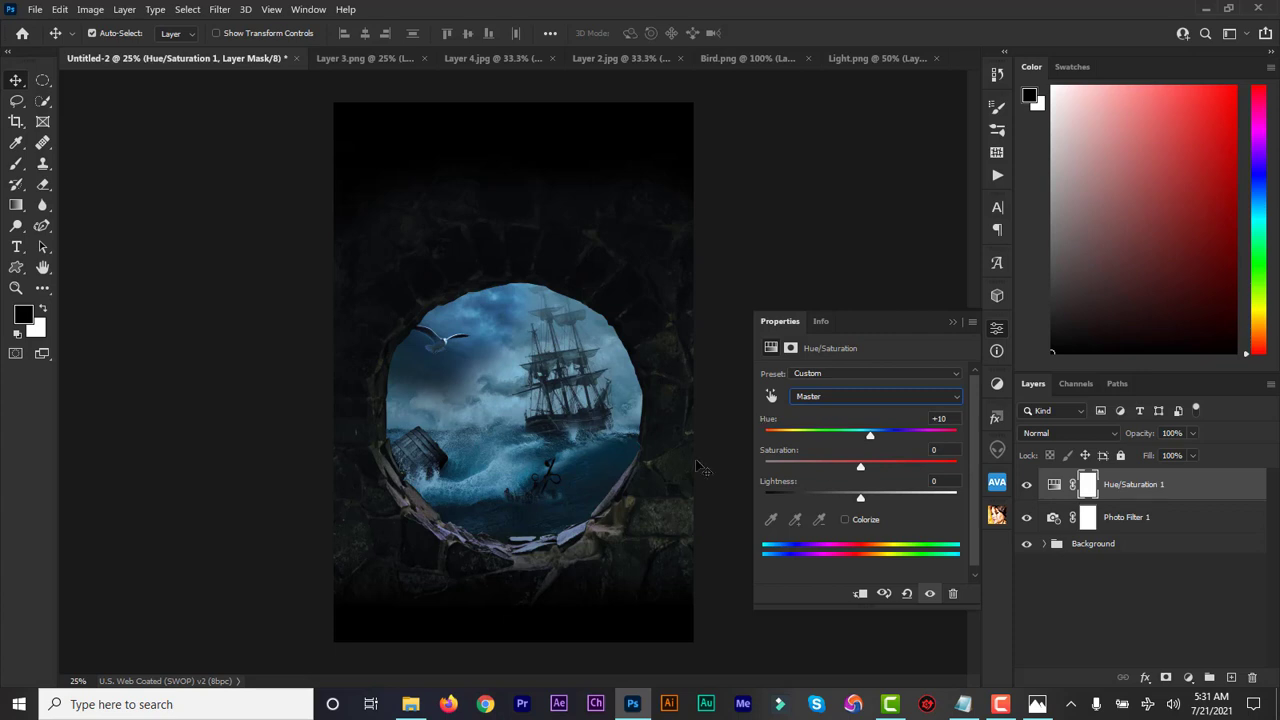
{"action": "mouse_move", "coordinate": [857, 470]}
{"action": "left_mouse_down"}
{"action": "mouse_move", "coordinate": [906, 472]}
{"action": "mouse_move", "coordinate": [865, 477]}
{"action": "left_mouse_up"}
{"action": "left_click_drag", "start_coordinate": [862, 500], "coordinate": [851, 502]}
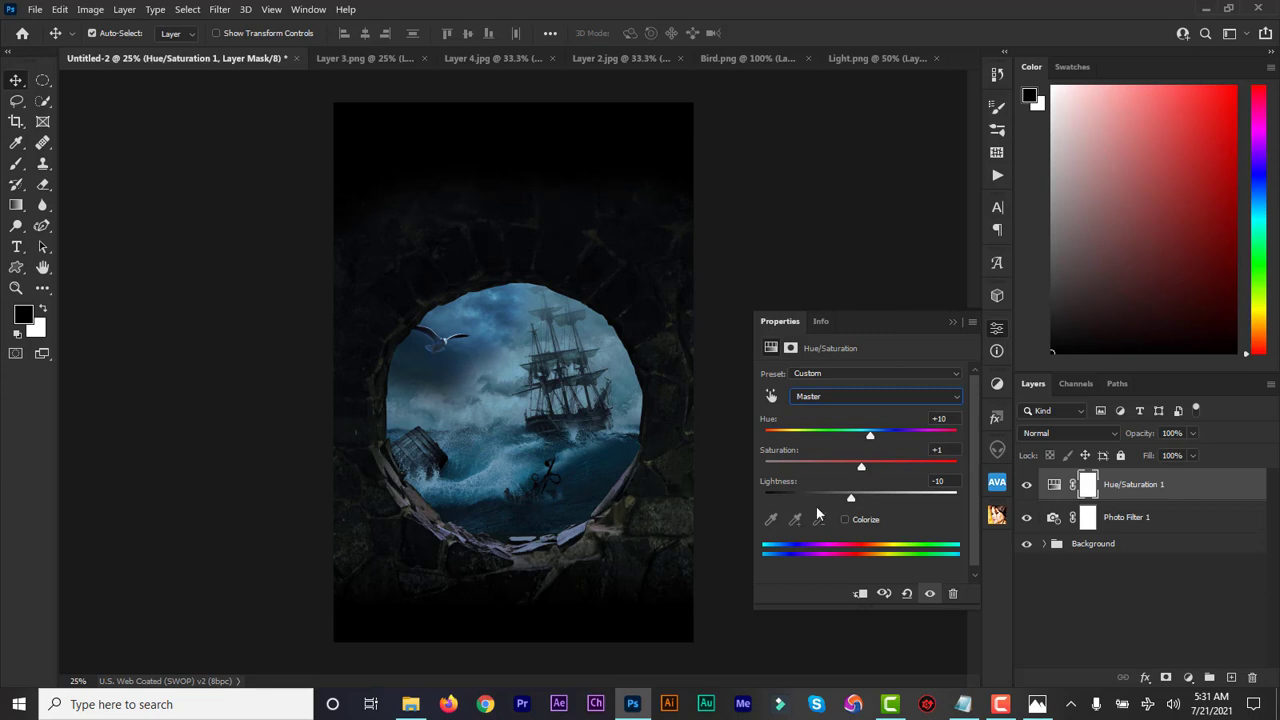
{"action": "left_click_drag", "start_coordinate": [851, 503], "coordinate": [847, 504]}
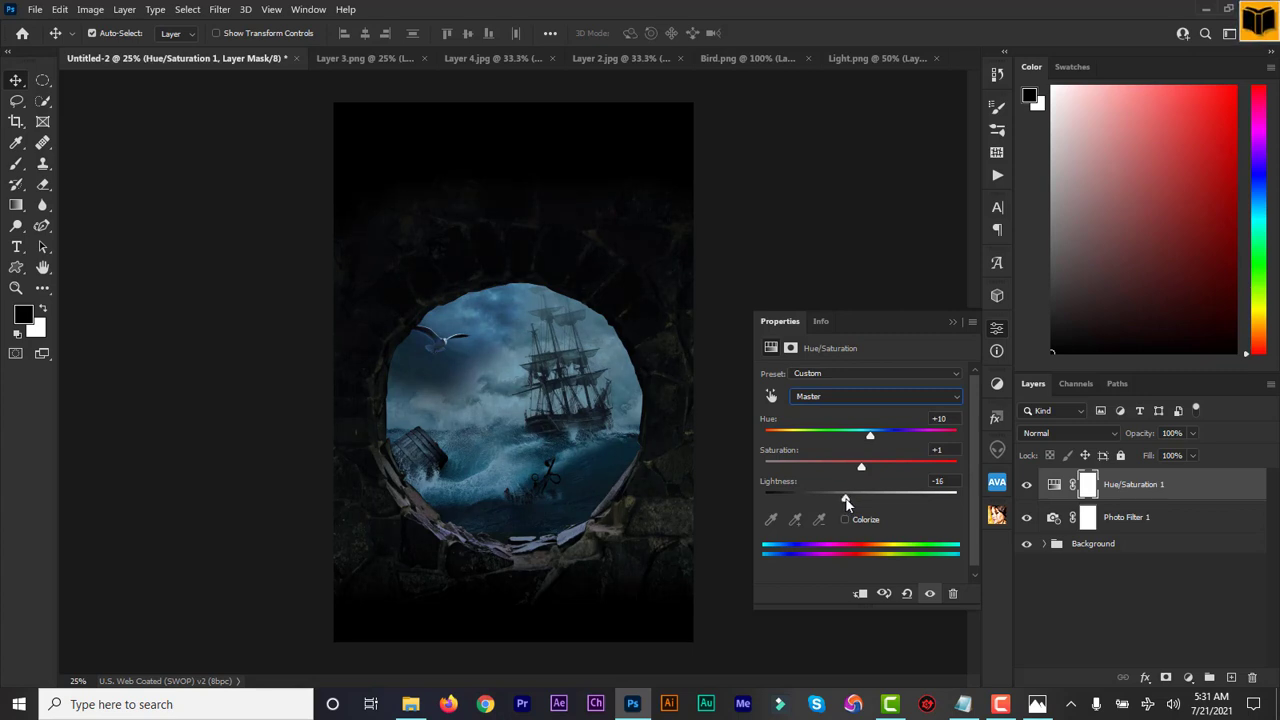
Step: Compare the cover with and without the Hue/Saturation and Photo Filter layers, leaving both visible and the properties collapsed
{"action": "left_click", "coordinate": [1026, 486]}
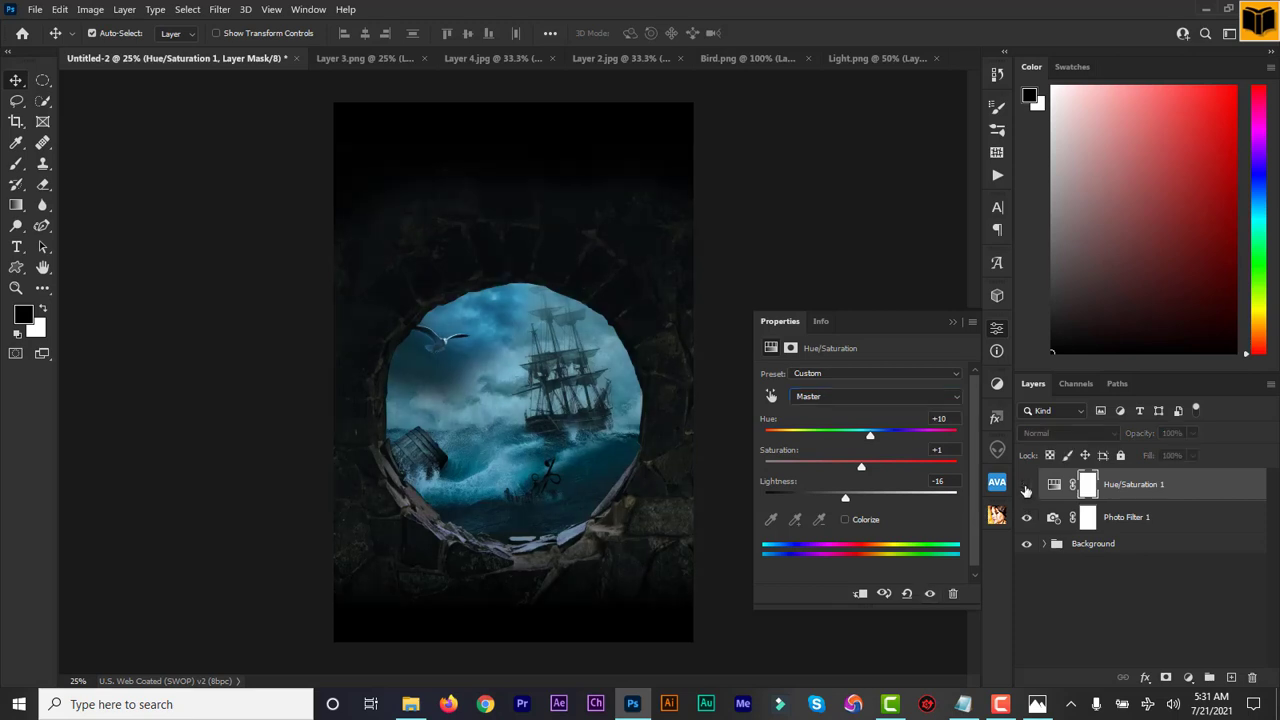
{"action": "left_click", "coordinate": [1026, 486]}
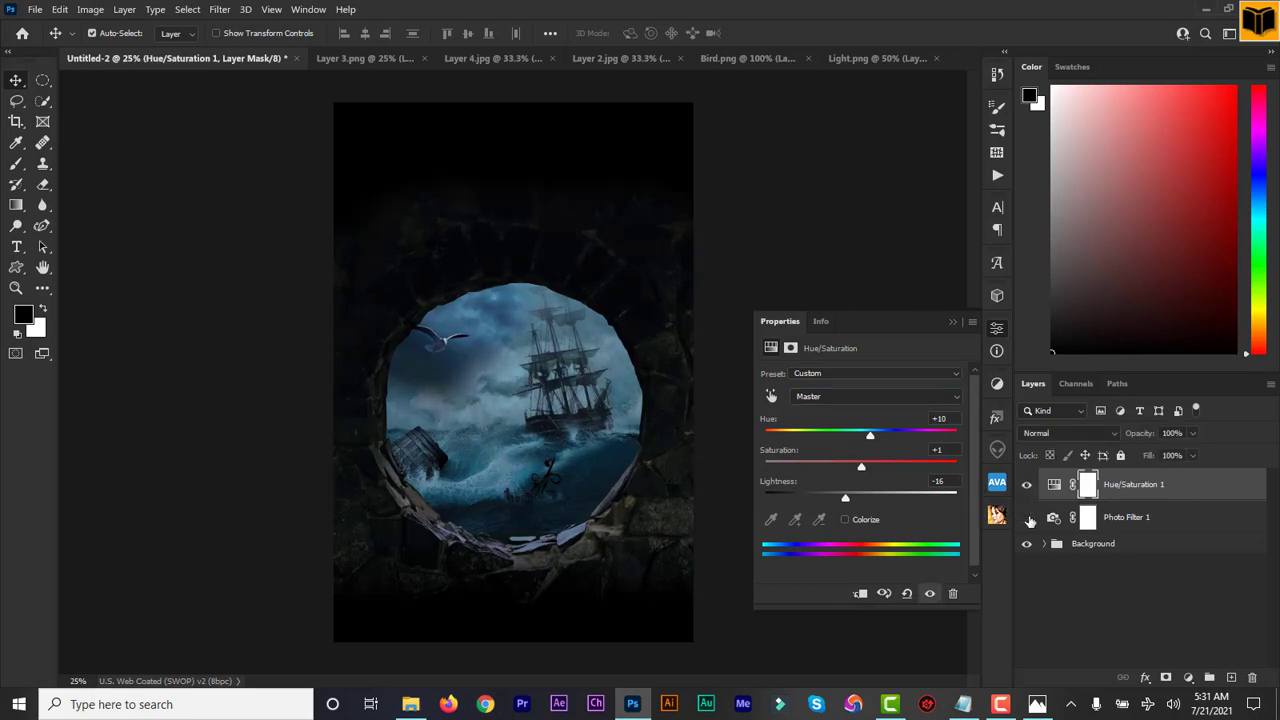
{"action": "left_click", "coordinate": [1027, 518]}
{"action": "left_click", "coordinate": [1027, 518]}
{"action": "left_click", "coordinate": [951, 324]}
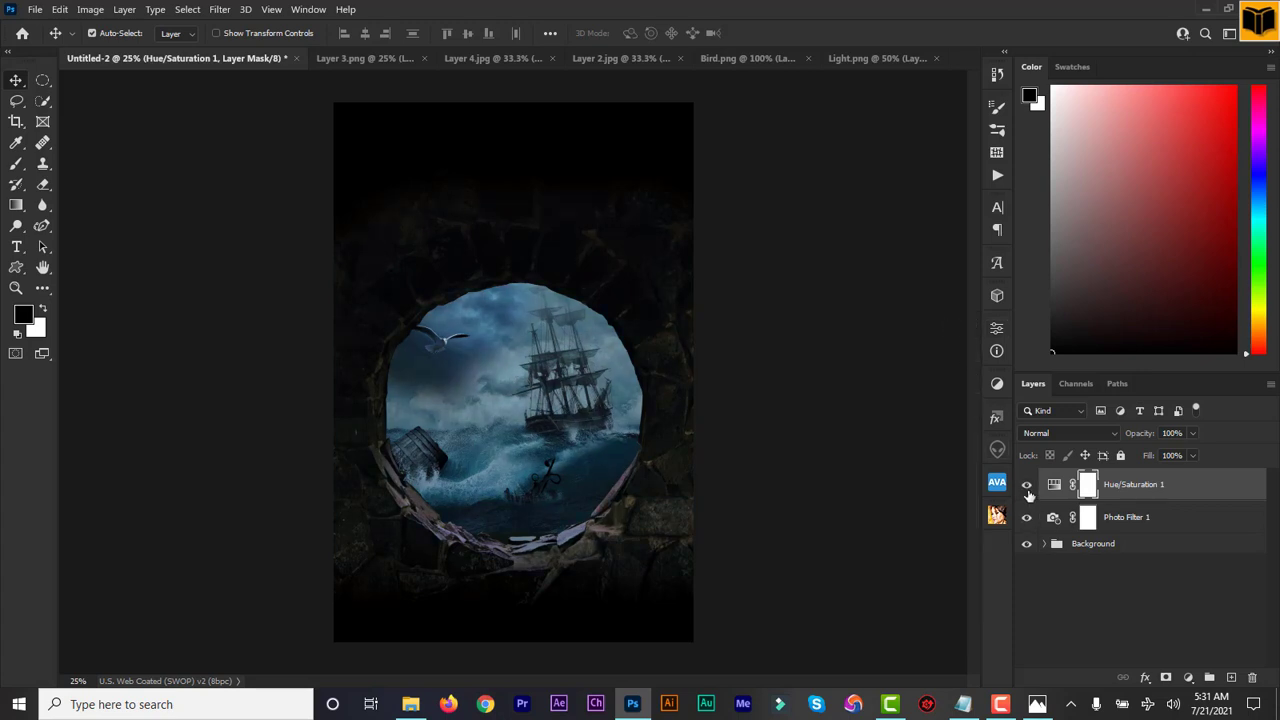
{"action": "left_click", "coordinate": [1026, 485]}
{"action": "left_click", "coordinate": [1027, 518]}
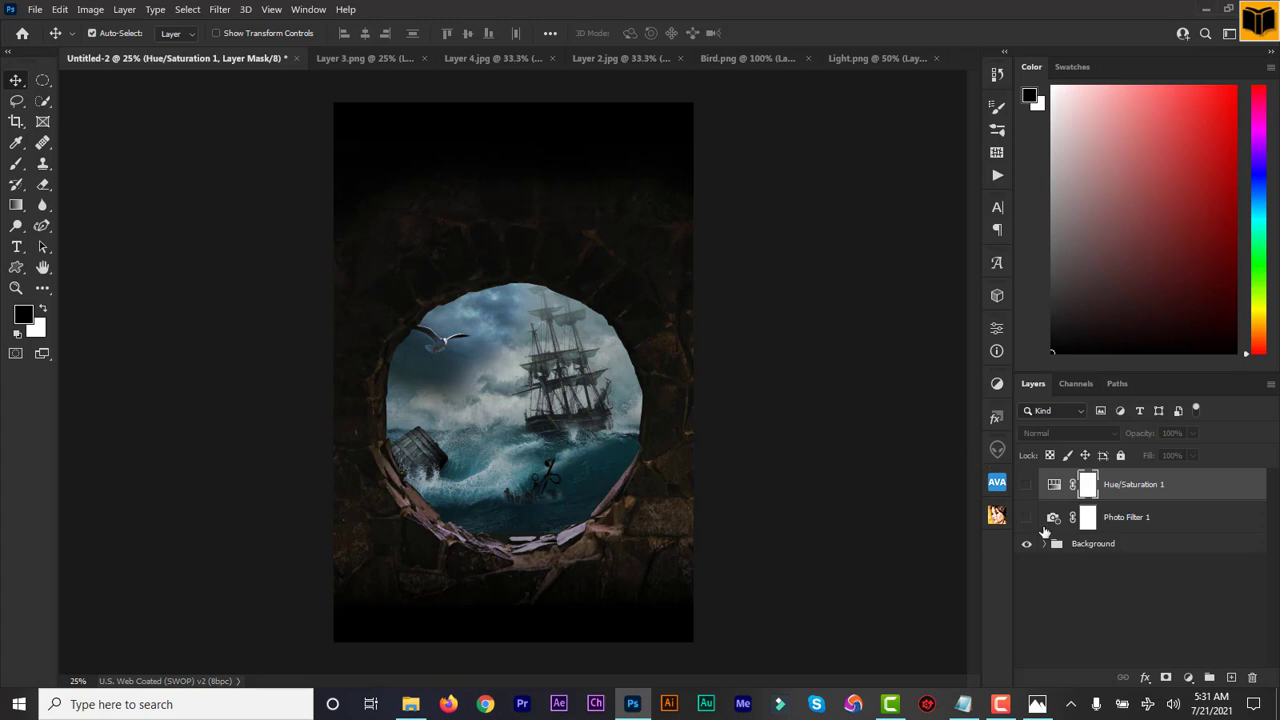
{"action": "left_click", "coordinate": [1026, 517]}
{"action": "left_click", "coordinate": [1026, 485]}
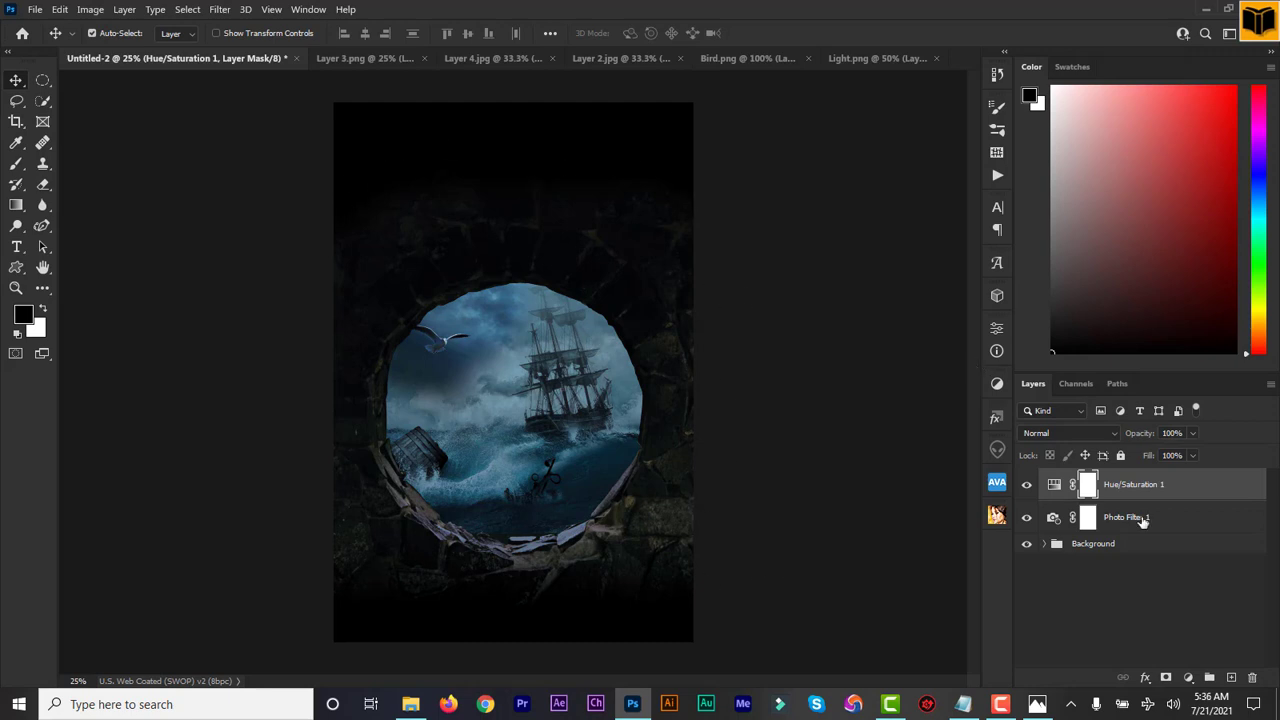
Step: Group the Hue/Saturation and Photo Filter layers under the name filter, and preview the cover with the group hidden and shown
{"action": "left_click", "coordinate": [1143, 520], "text": "shift"}
{"action": "left_click", "coordinate": [1209, 678]}
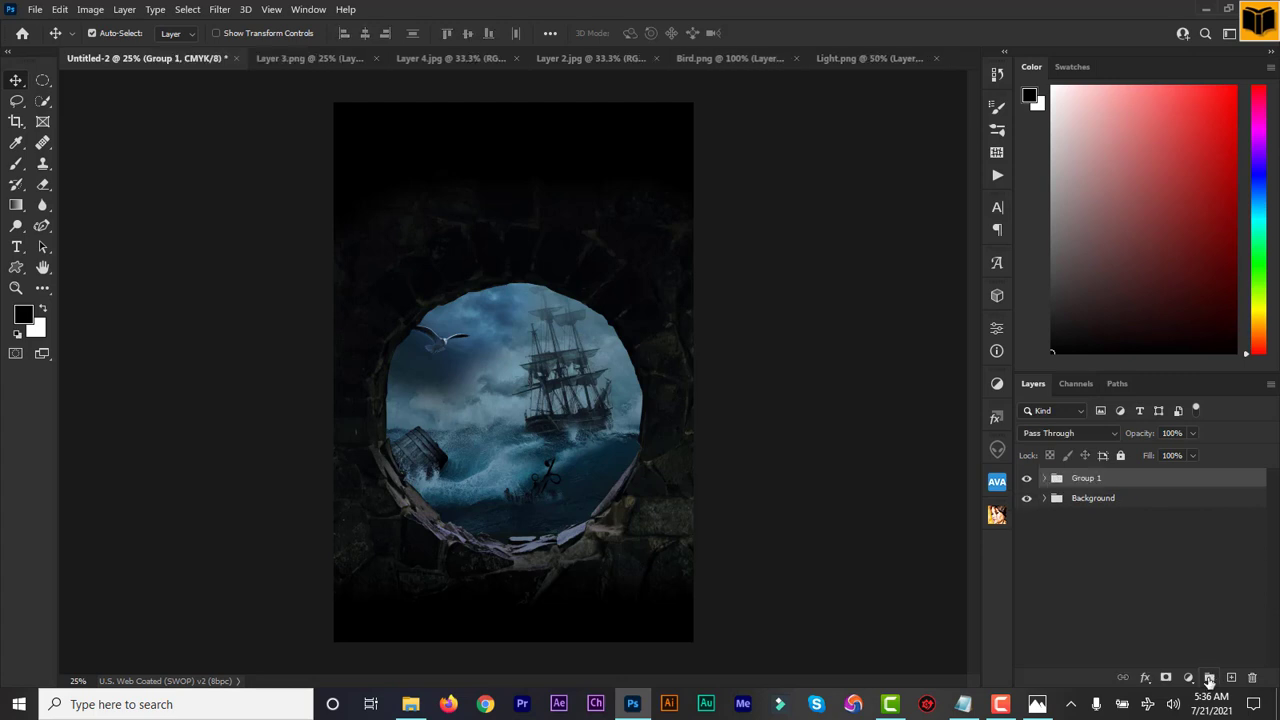
{"action": "double_click", "coordinate": [1081, 478]}
{"action": "key", "text": "BackSpace"}
{"action": "type", "text": "filter"}
{"action": "key", "text": "Return"}
{"action": "left_click", "coordinate": [1022, 481]}
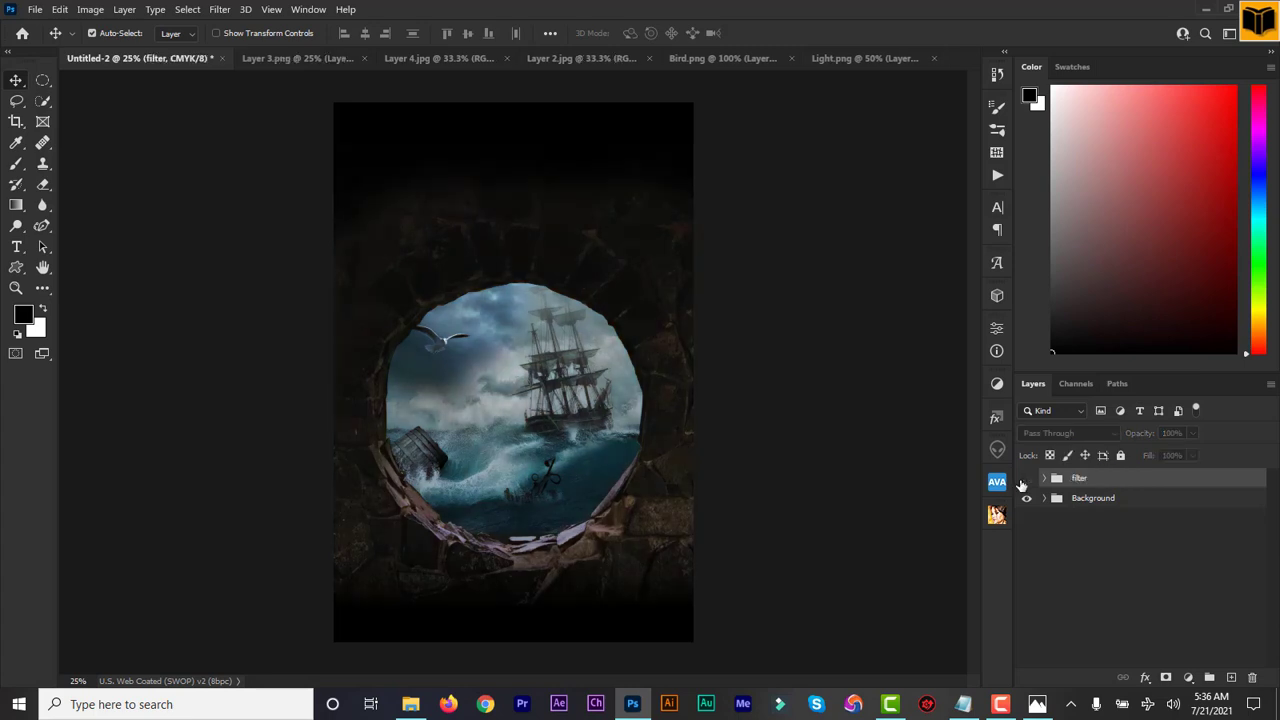
{"action": "left_click", "coordinate": [1024, 479]}
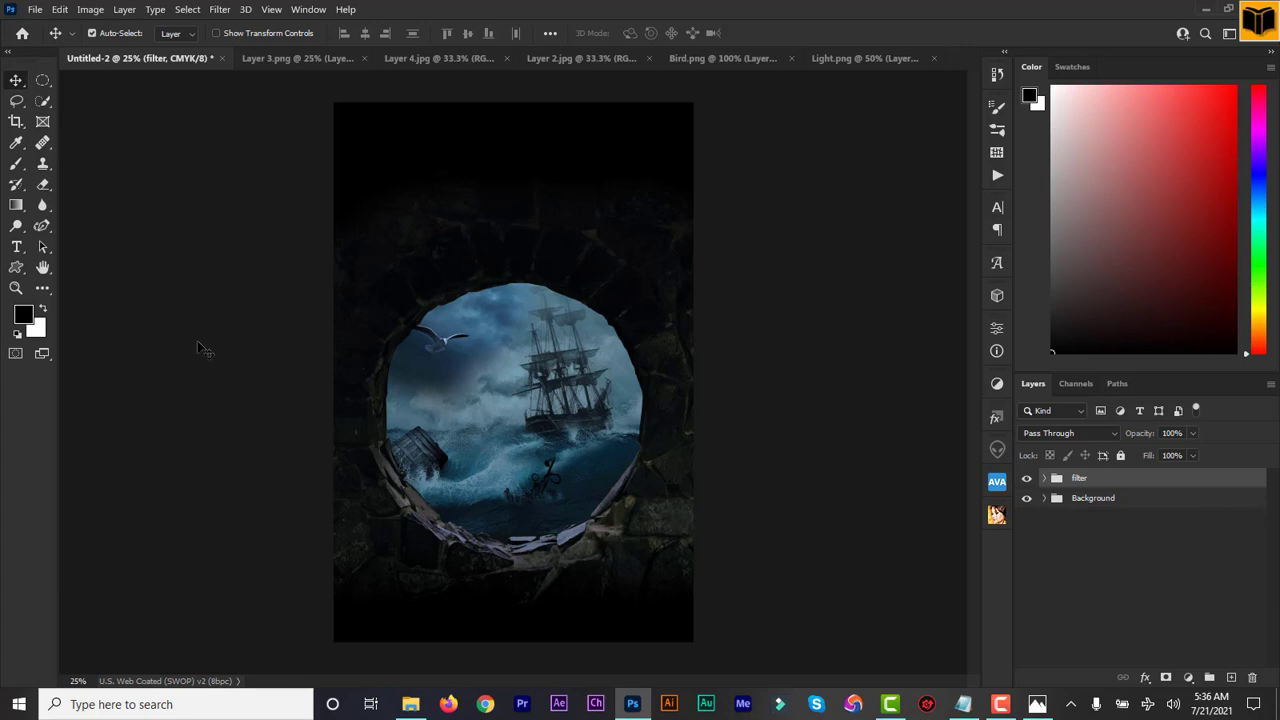
Step: Switch to the design information file in Notepad and review the title, author and co-author lines before returning to Photoshop
{"action": "left_click", "coordinate": [15, 250]}
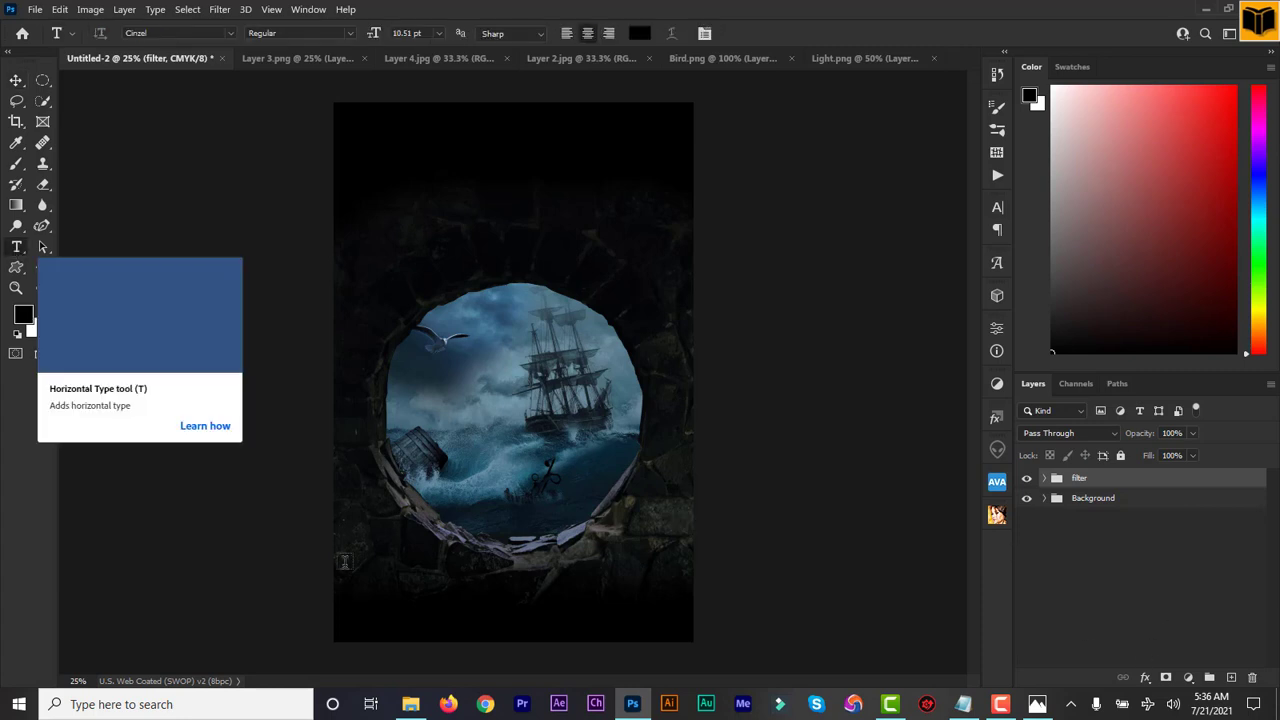
{"action": "left_click", "coordinate": [963, 705]}
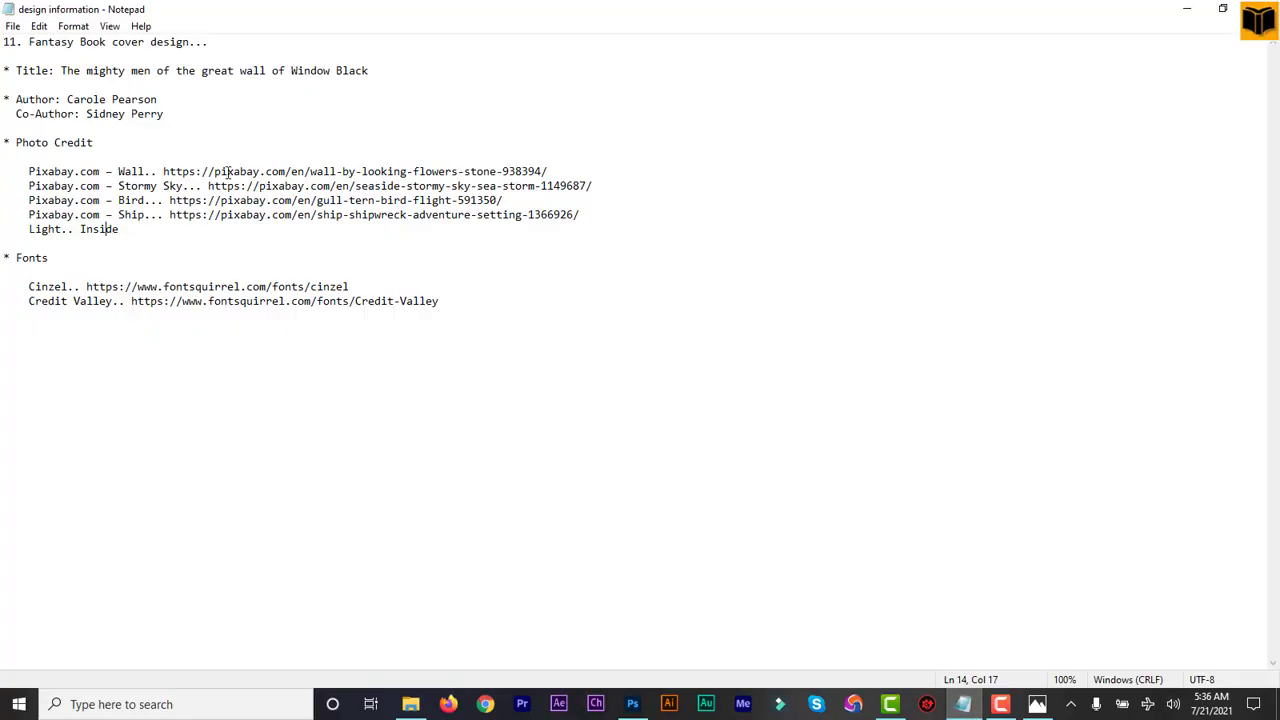
{"action": "left_click_drag", "start_coordinate": [396, 71], "coordinate": [124, 58]}
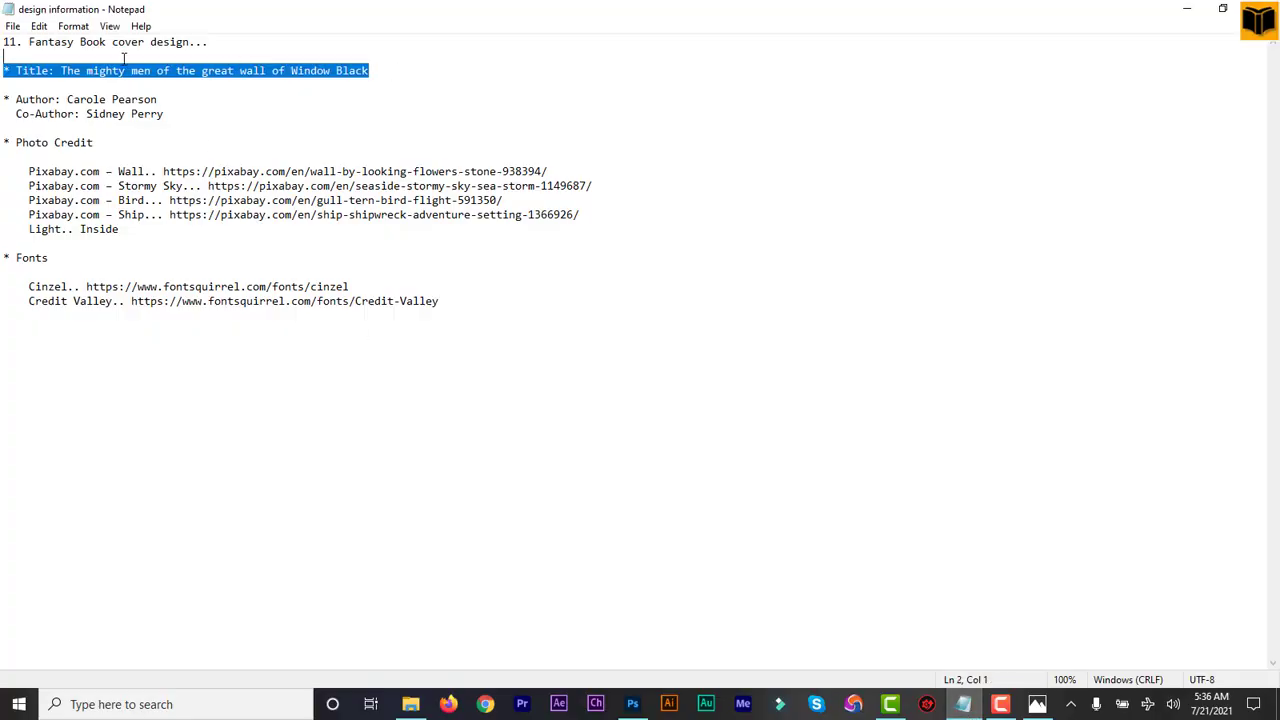
{"action": "left_click", "coordinate": [163, 101]}
{"action": "left_click_drag", "start_coordinate": [84, 113], "coordinate": [180, 117]}
{"action": "left_click", "coordinate": [180, 117]}
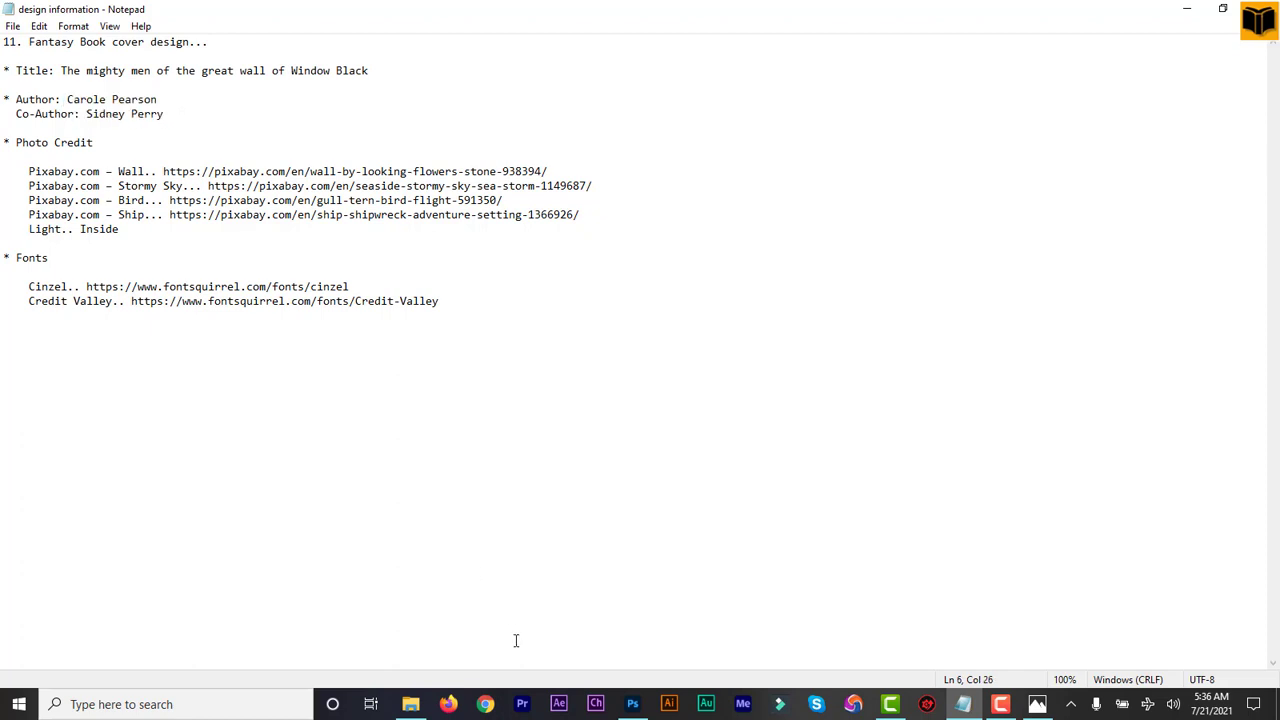
{"action": "left_click", "coordinate": [632, 704]}
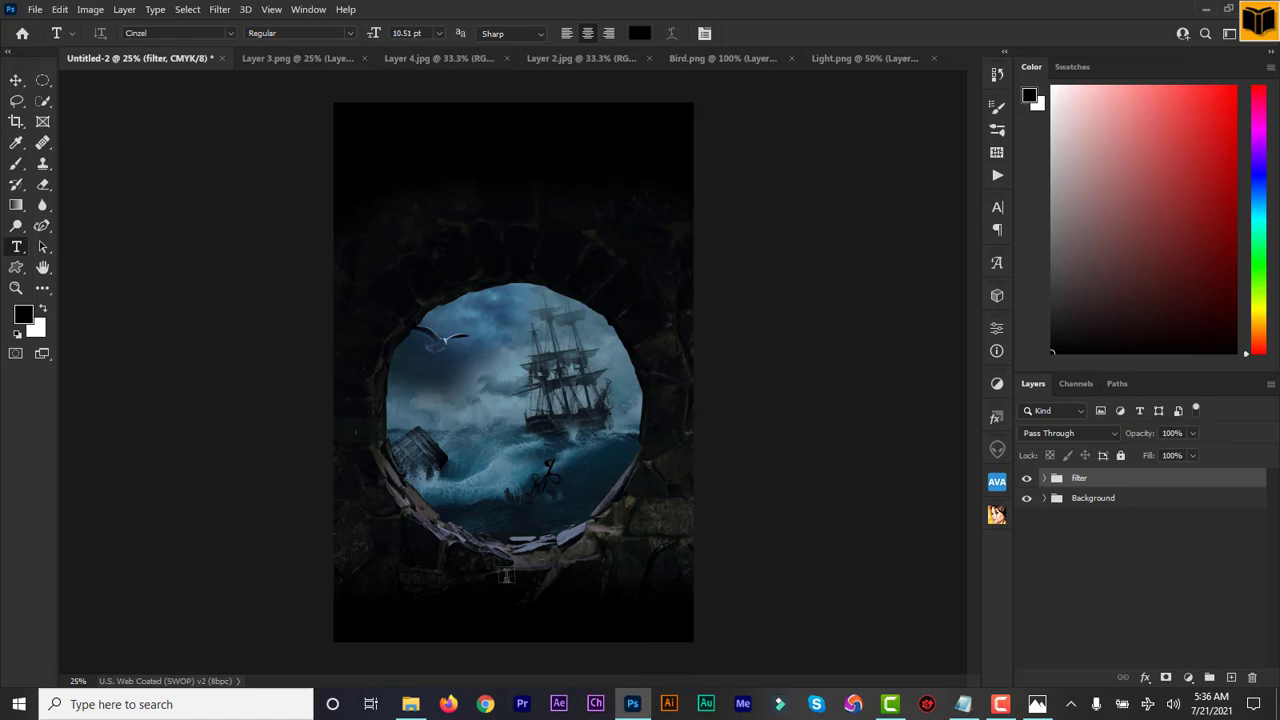
Step: Copy the author's name from the Notepad file and paste it as a new text layer below the wall opening in Photoshop
{"action": "left_click", "coordinate": [963, 704]}
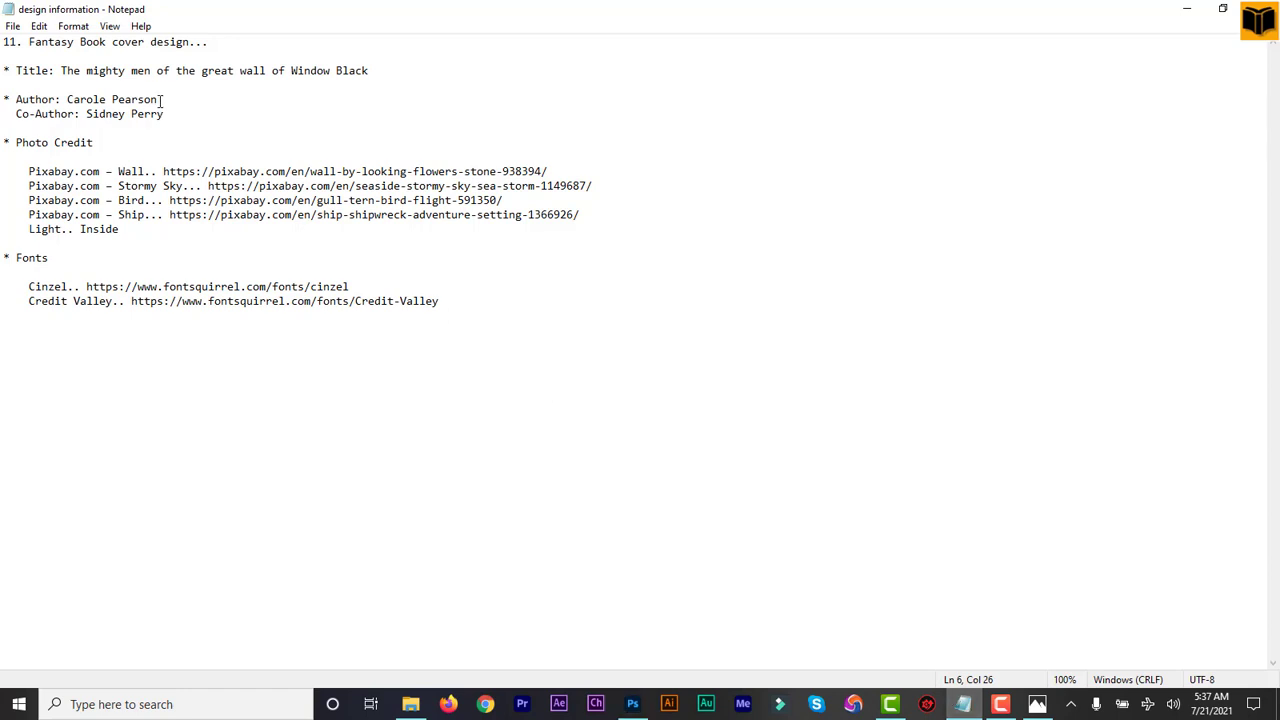
{"action": "left_click_drag", "start_coordinate": [160, 99], "coordinate": [65, 99]}
{"action": "key", "text": "ctrl+c"}
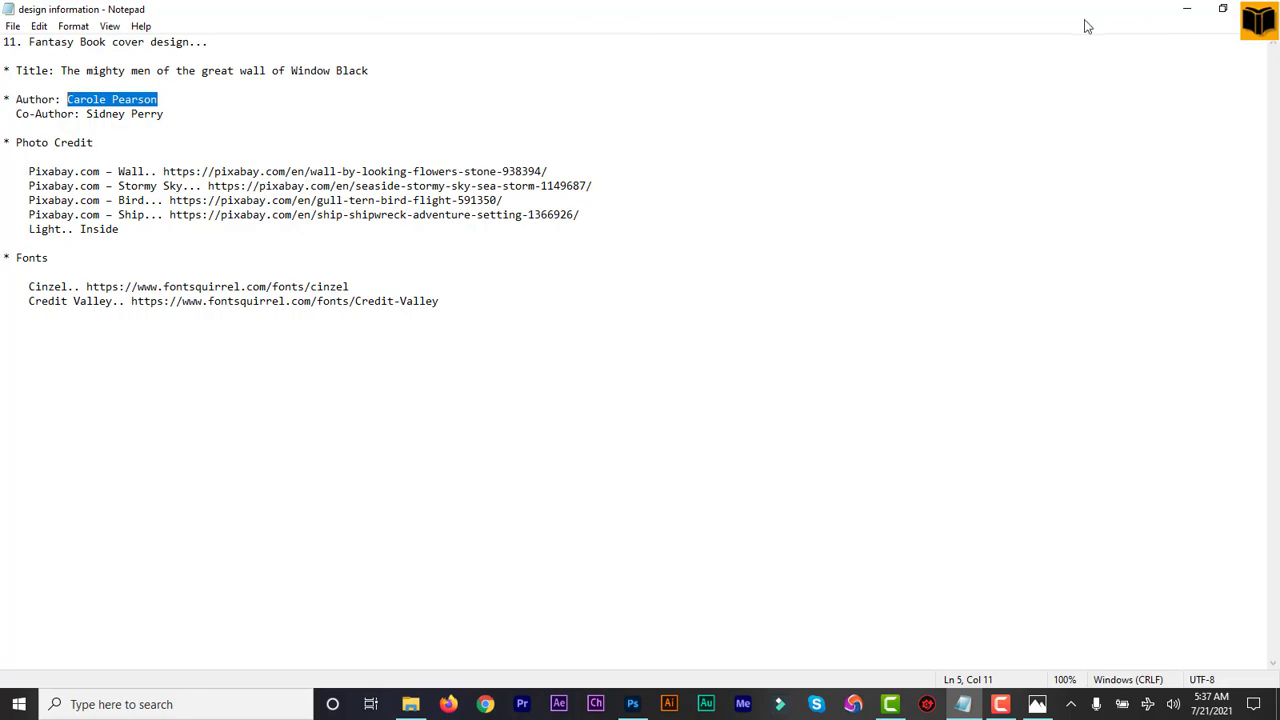
{"action": "left_click", "coordinate": [1187, 15]}
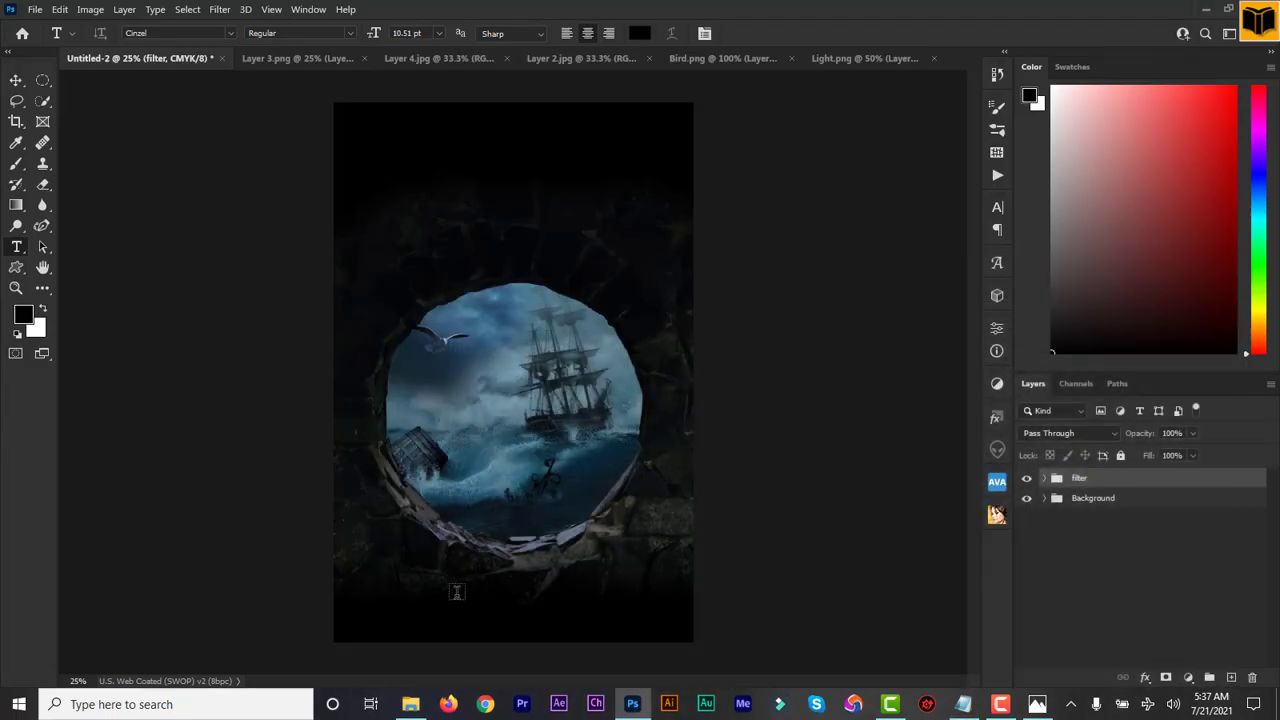
{"action": "left_click", "coordinate": [456, 592]}
{"action": "key", "text": "BackSpace"}
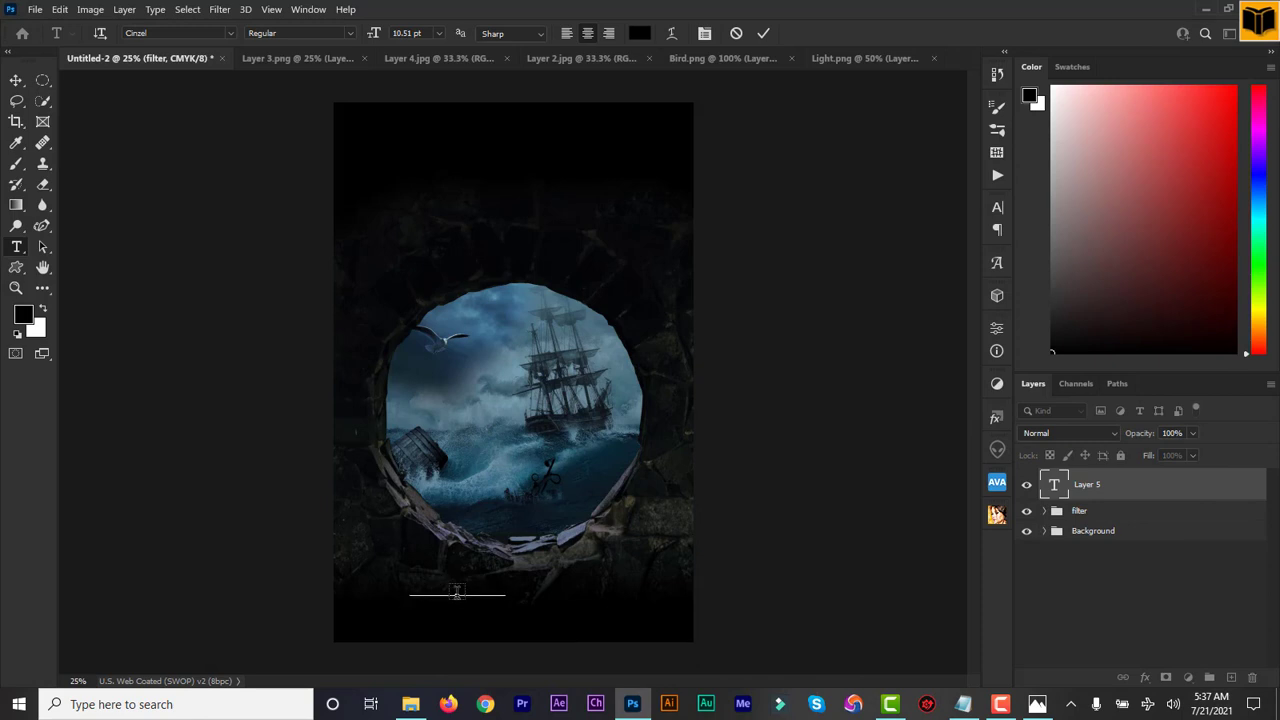
{"action": "key", "text": "ctrl+v"}
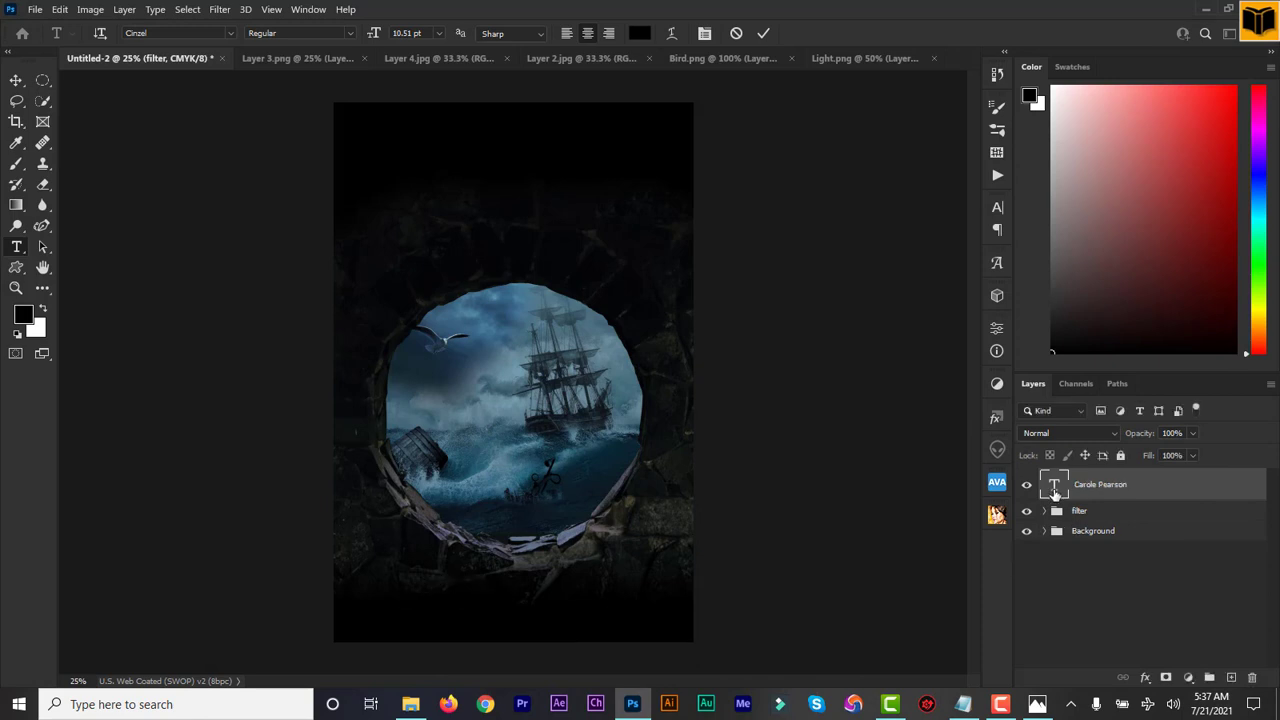
Step: Recolour the whole author's name text to orange fa6502
{"action": "key", "text": "ctrl+a"}
{"action": "left_click", "coordinate": [638, 33]}
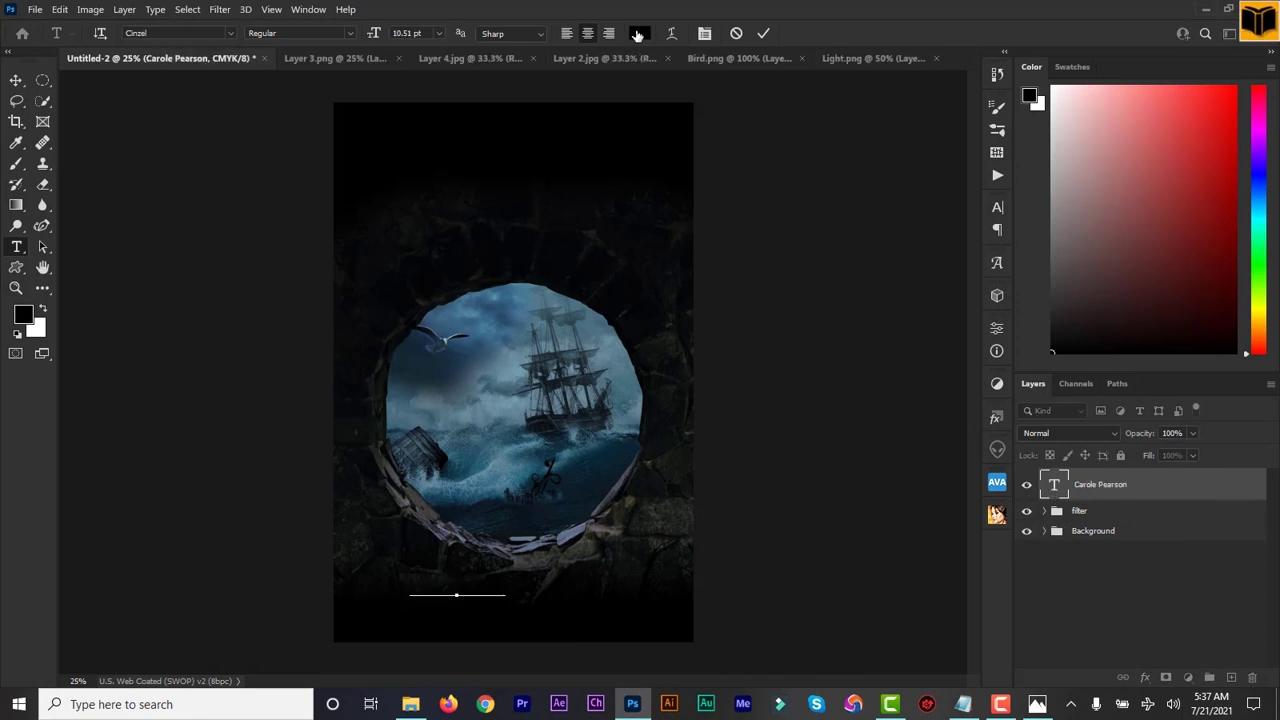
{"action": "left_click_drag", "start_coordinate": [1078, 575], "coordinate": [1080, 588]}
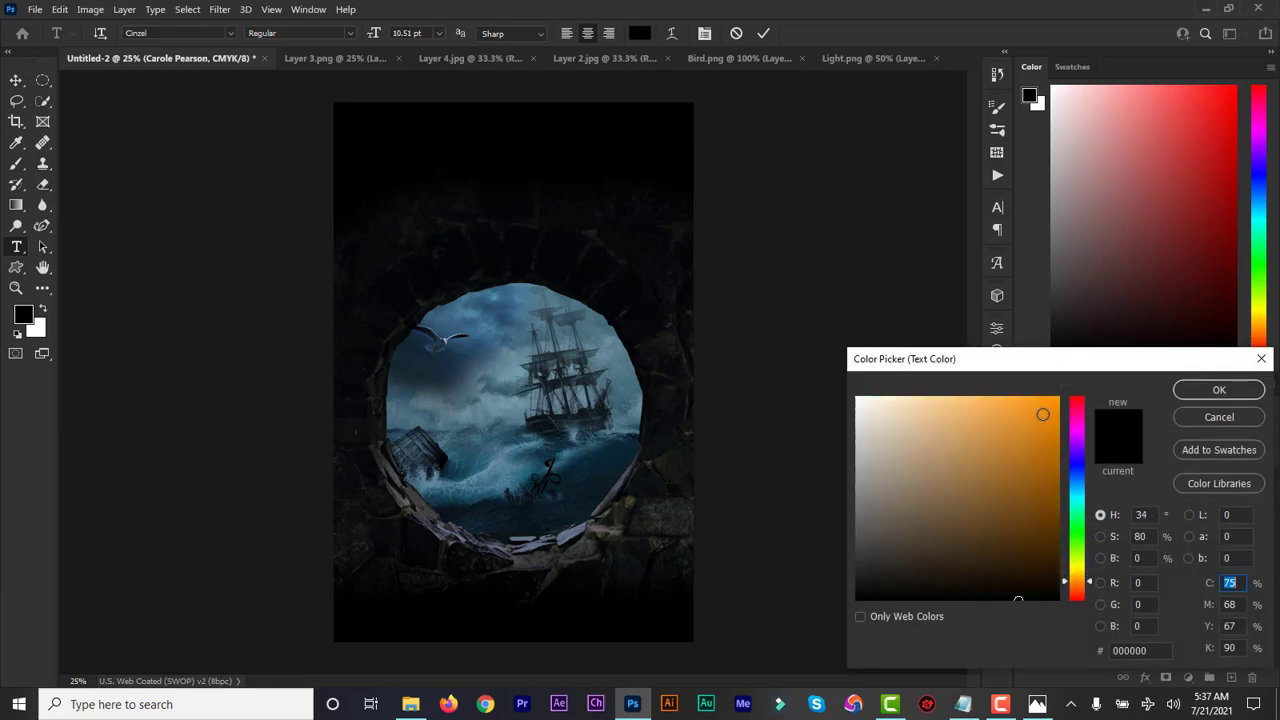
{"action": "left_click_drag", "start_coordinate": [1050, 405], "coordinate": [1058, 400]}
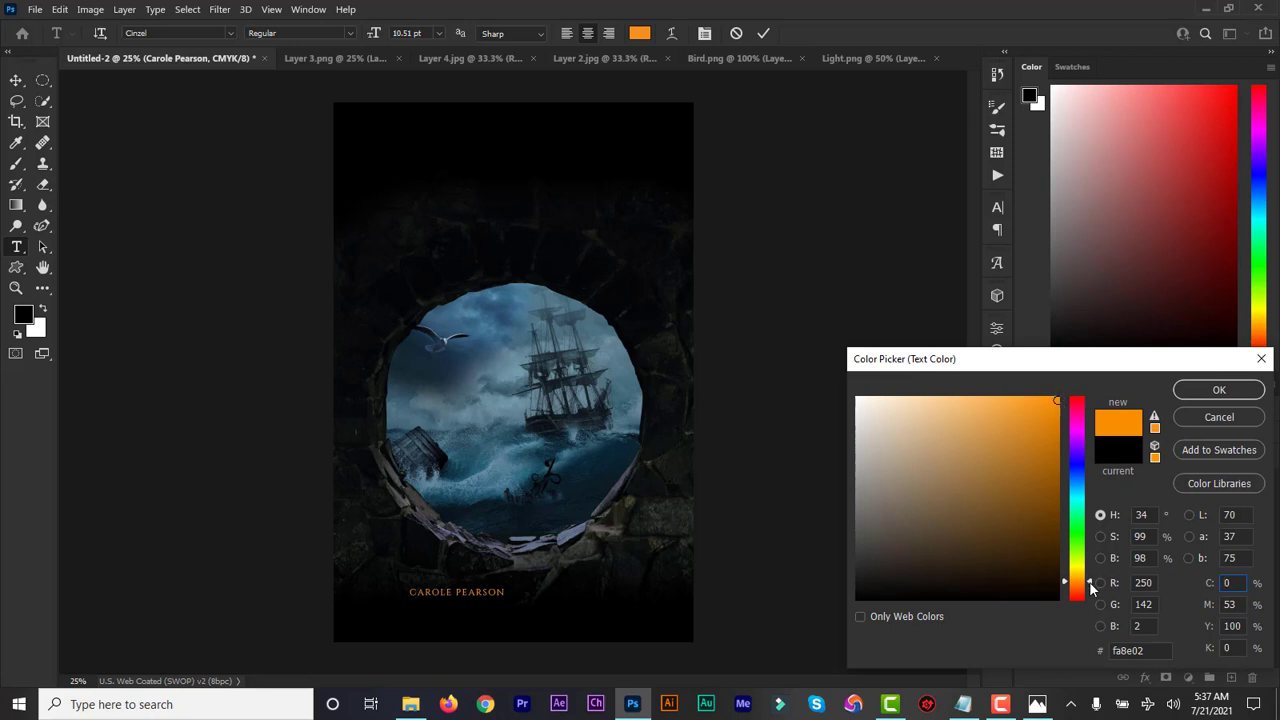
{"action": "left_click_drag", "start_coordinate": [1090, 588], "coordinate": [1088, 592]}
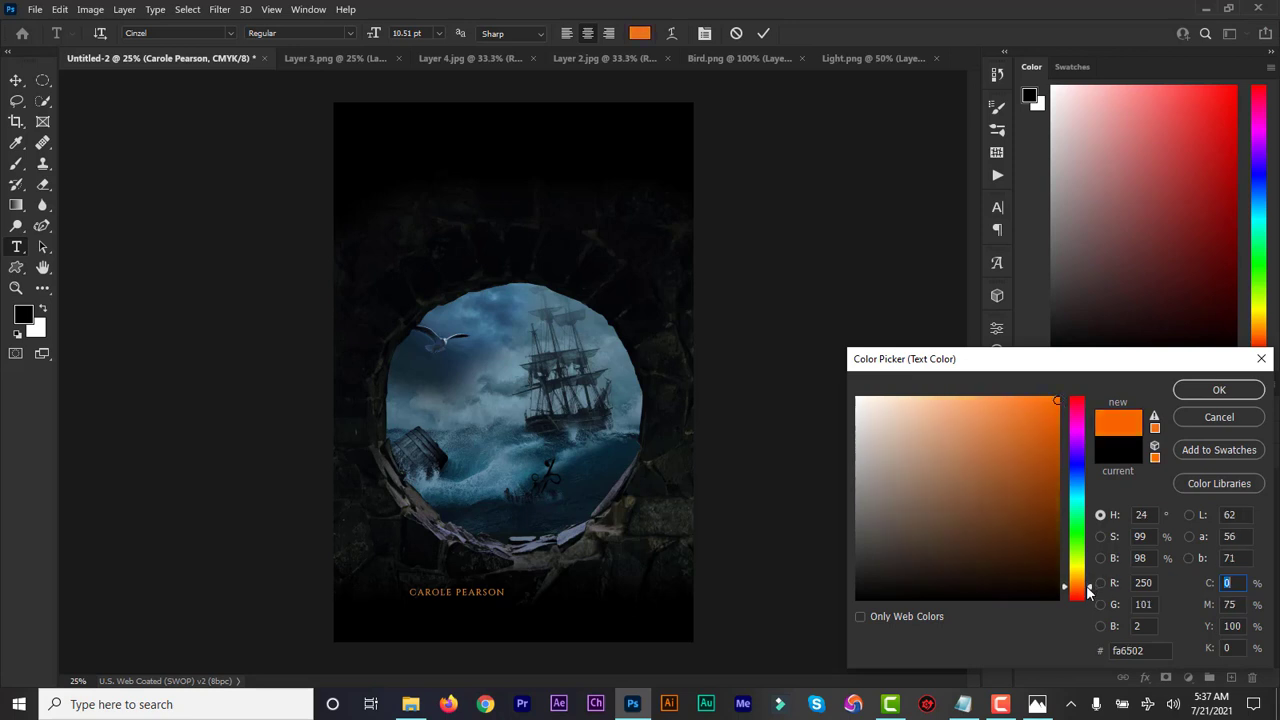
{"action": "left_click", "coordinate": [1219, 390]}
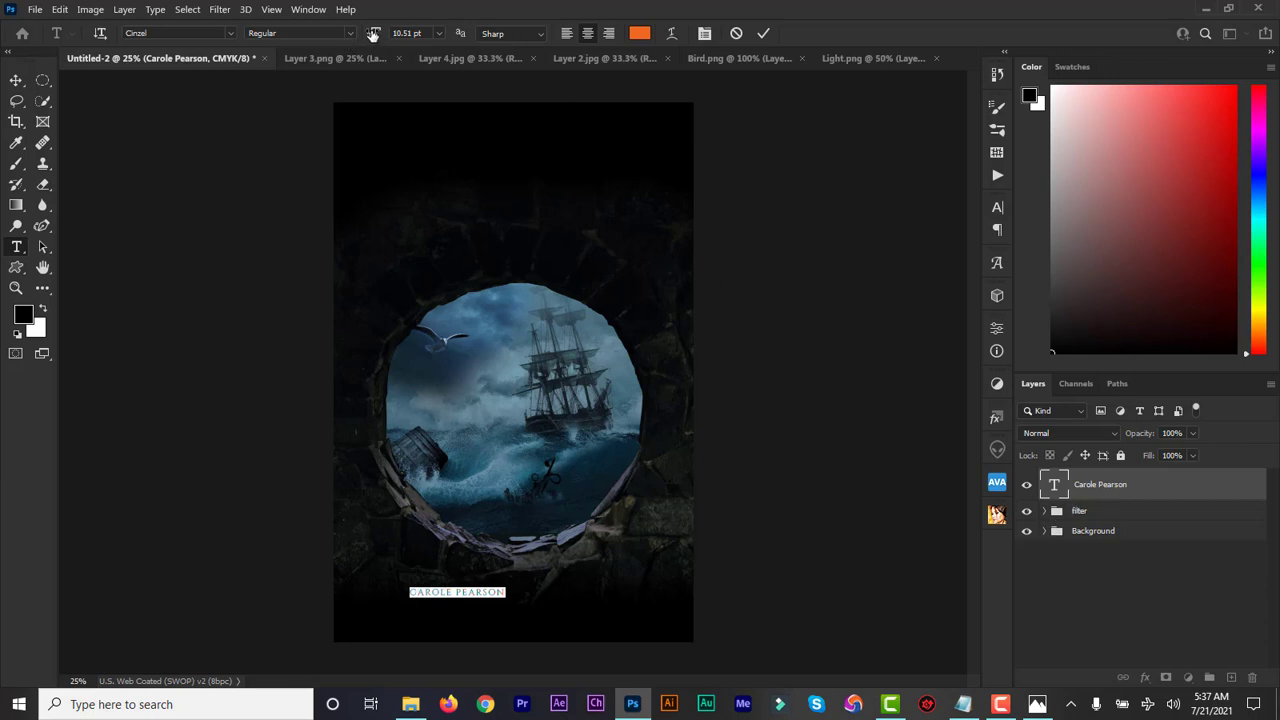
Step: Enlarge the author's name to 35 pt and move it to the horizontal centre of the cover, beneath the opening
{"action": "left_click_drag", "start_coordinate": [373, 35], "coordinate": [390, 35]}
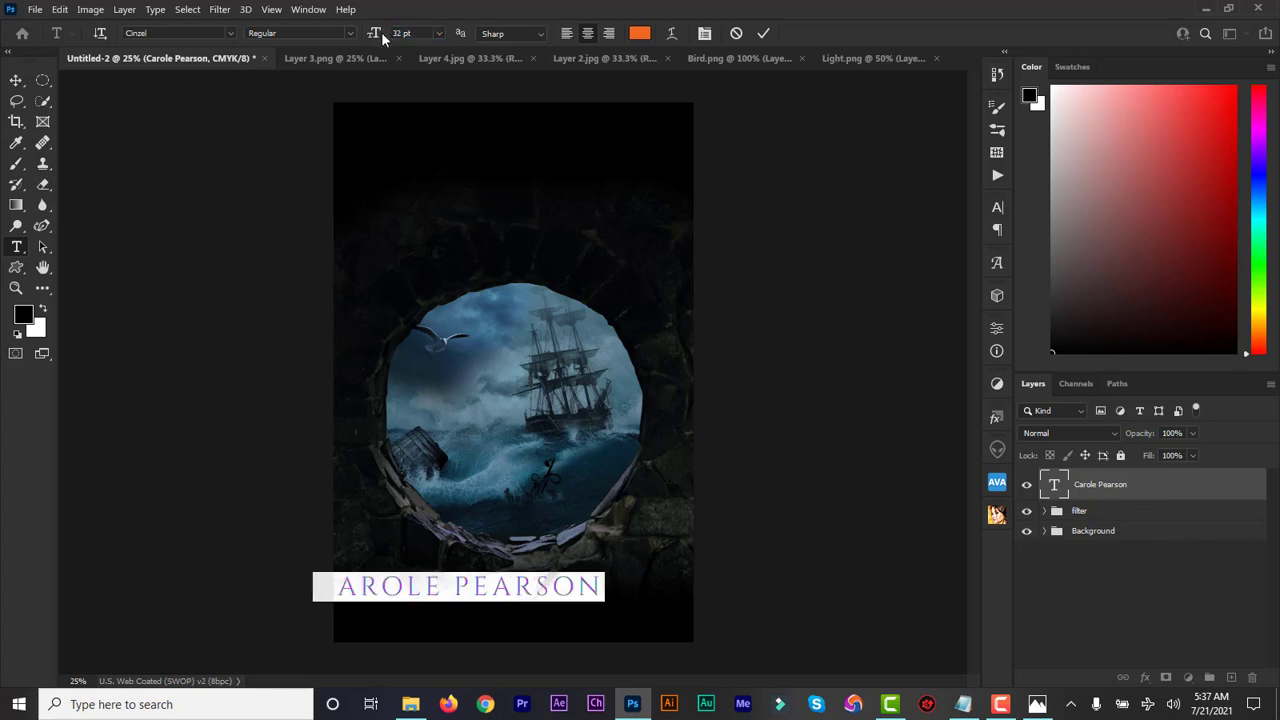
{"action": "left_click_drag", "start_coordinate": [375, 35], "coordinate": [381, 35]}
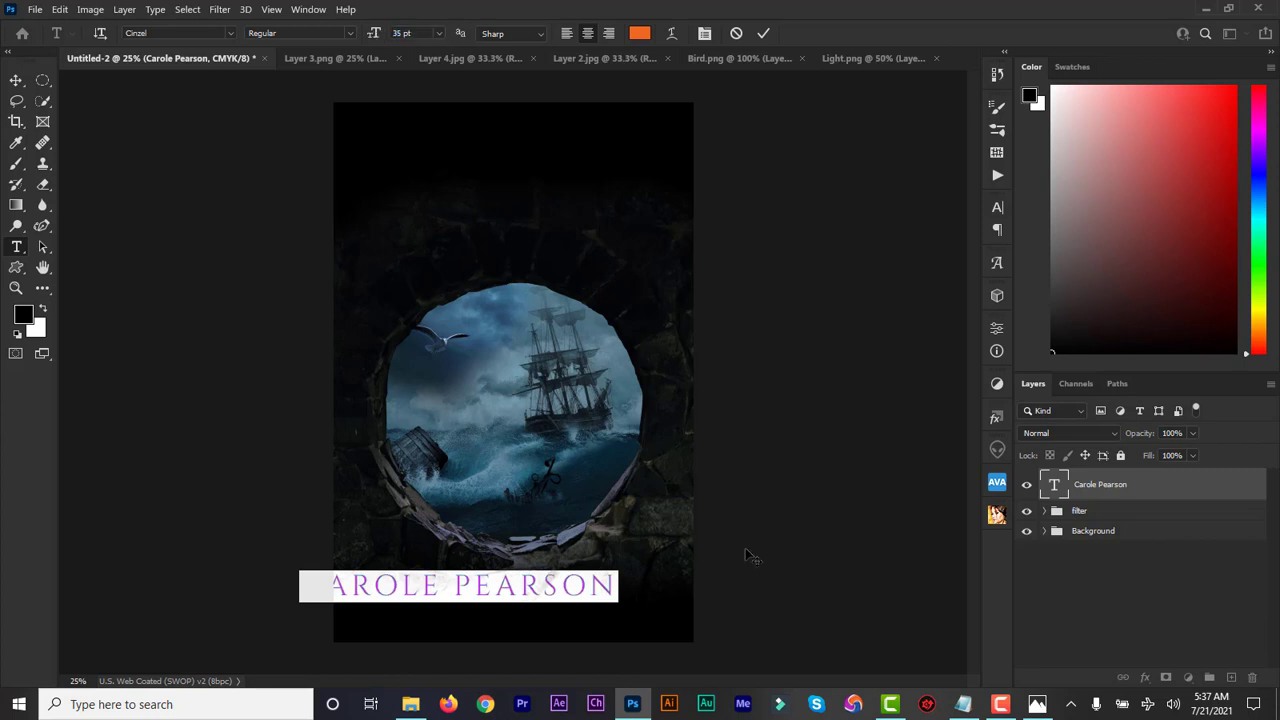
{"action": "left_click_drag", "start_coordinate": [771, 557], "coordinate": [805, 544]}
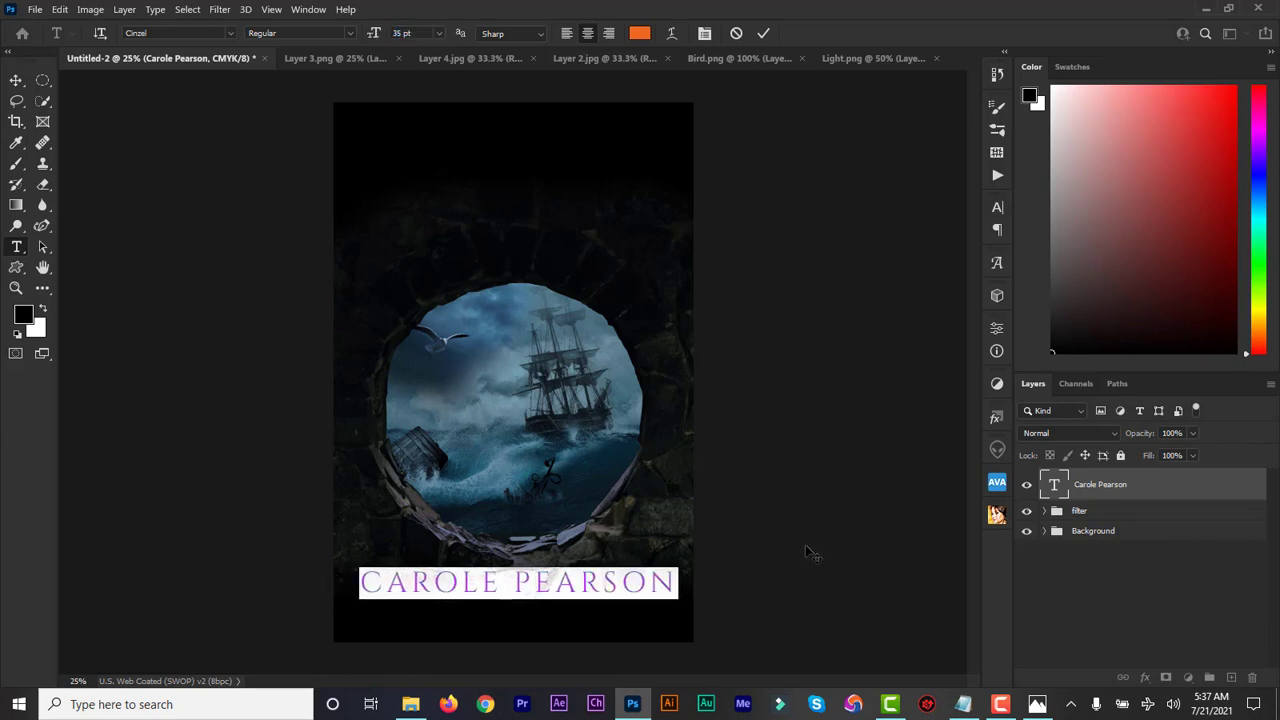
Step: Set the tracking of the author's name to 0
{"action": "left_click", "coordinate": [998, 207]}
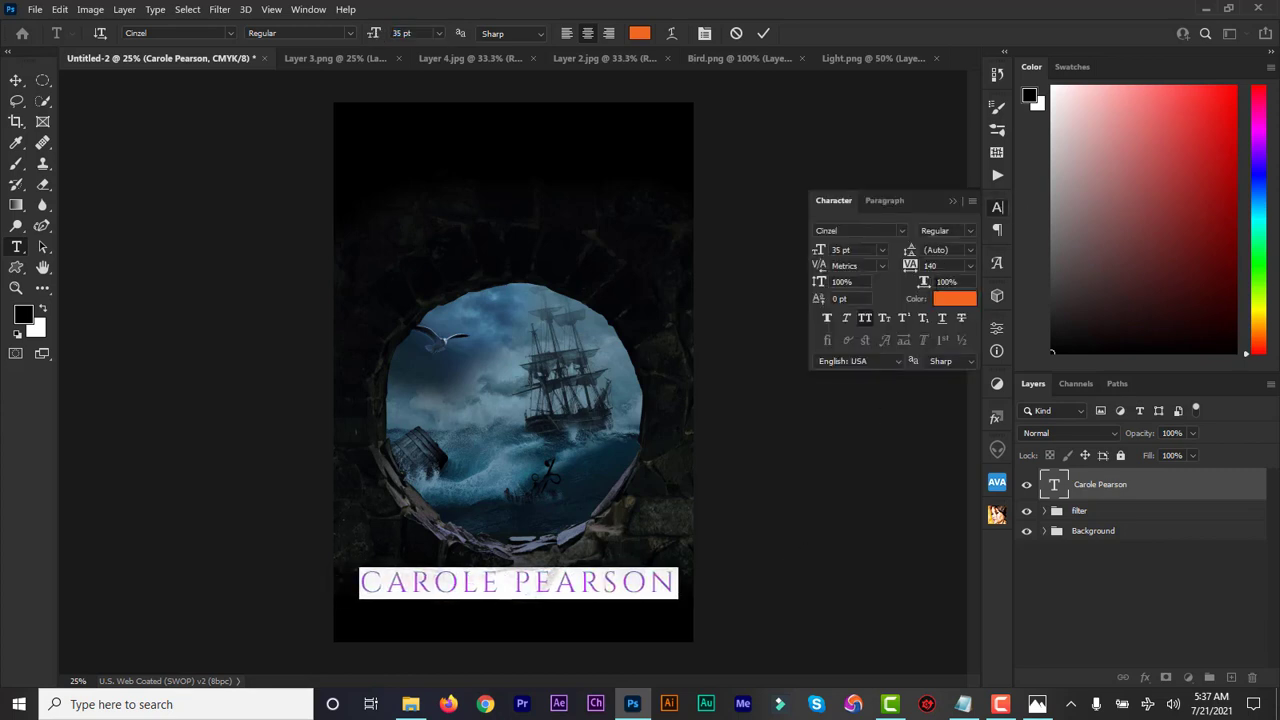
{"action": "key", "text": "Return"}
{"action": "type", "text": "0"}
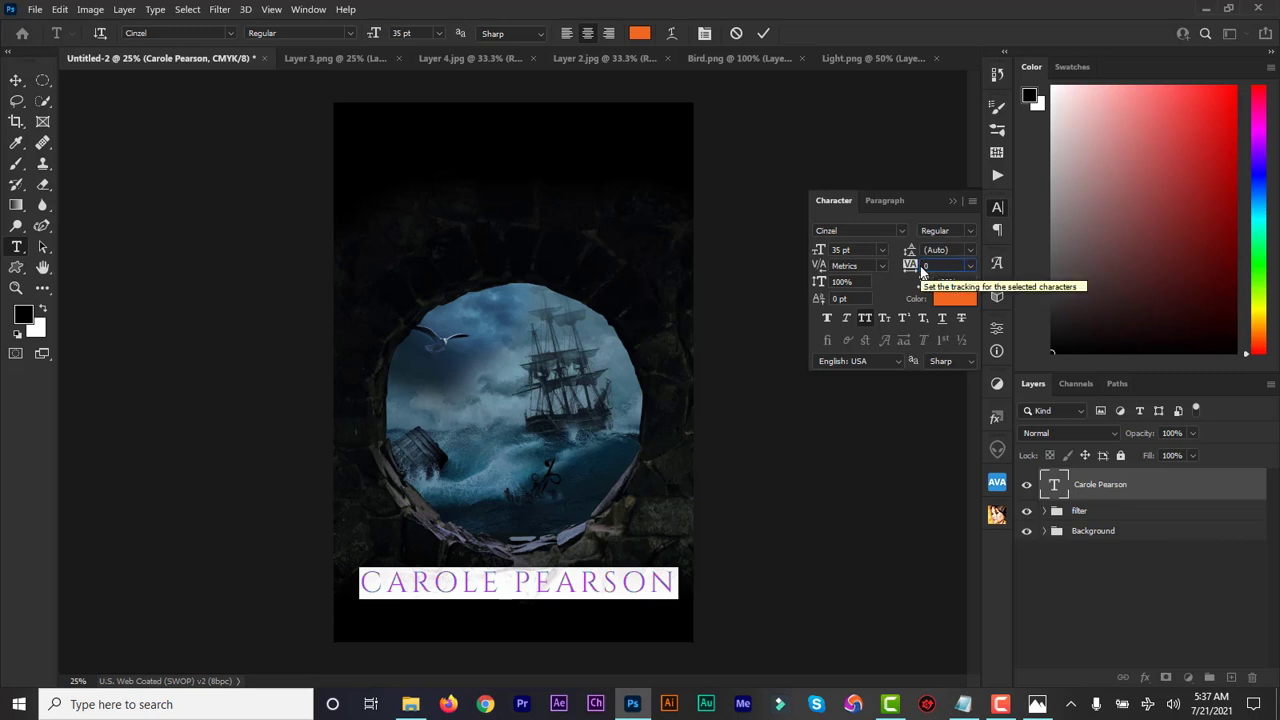
{"action": "key", "text": "Return"}
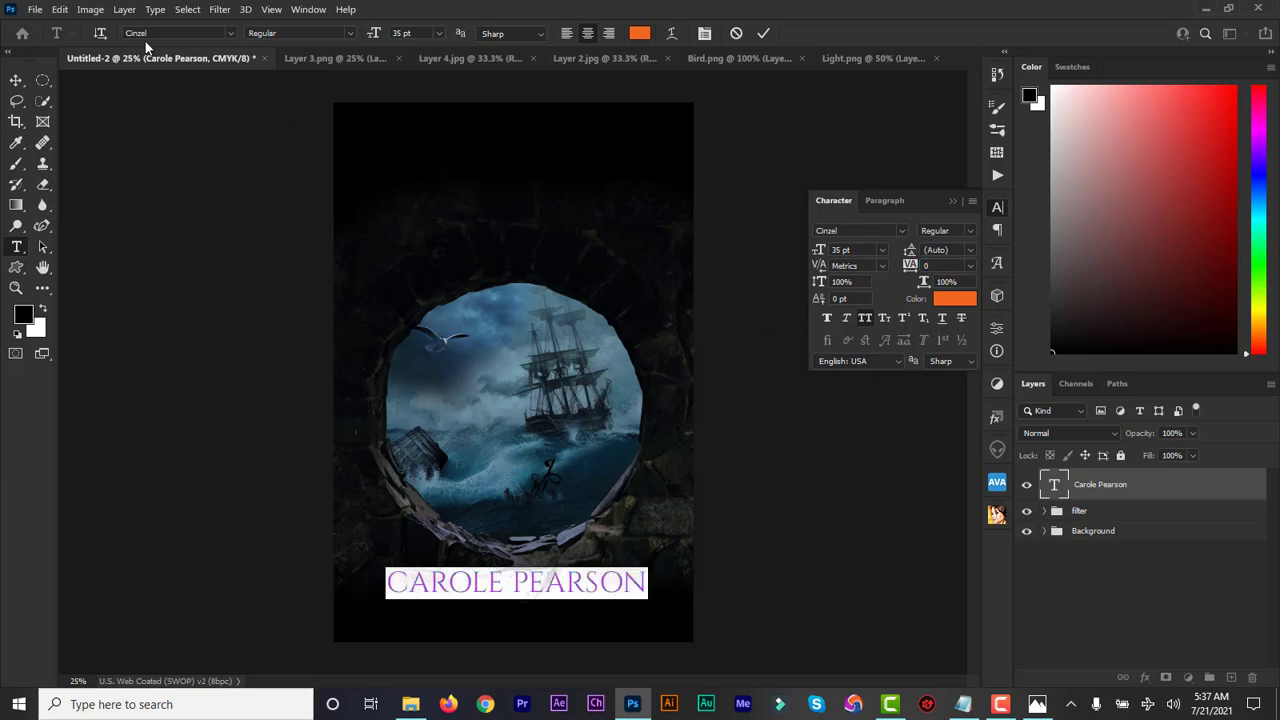
Step: Try the author's name without All Caps and with Faux Bold, reverting each change
{"action": "left_click", "coordinate": [865, 319]}
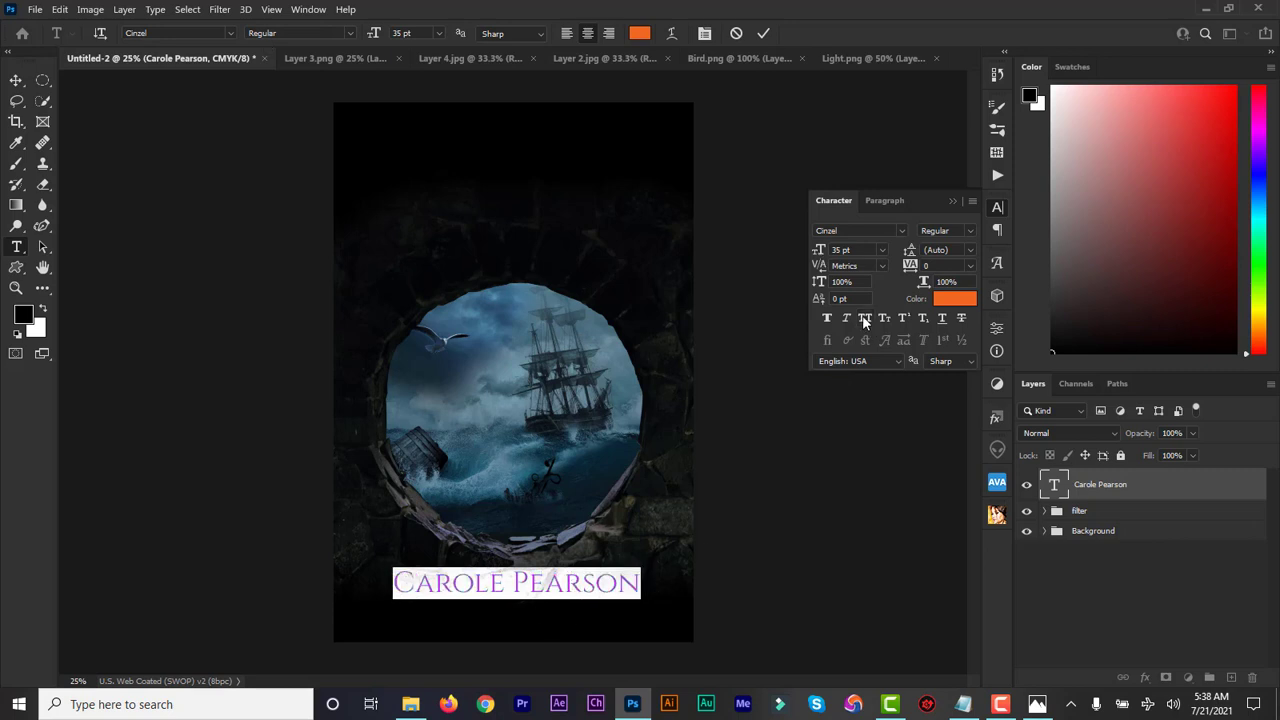
{"action": "left_click", "coordinate": [865, 319]}
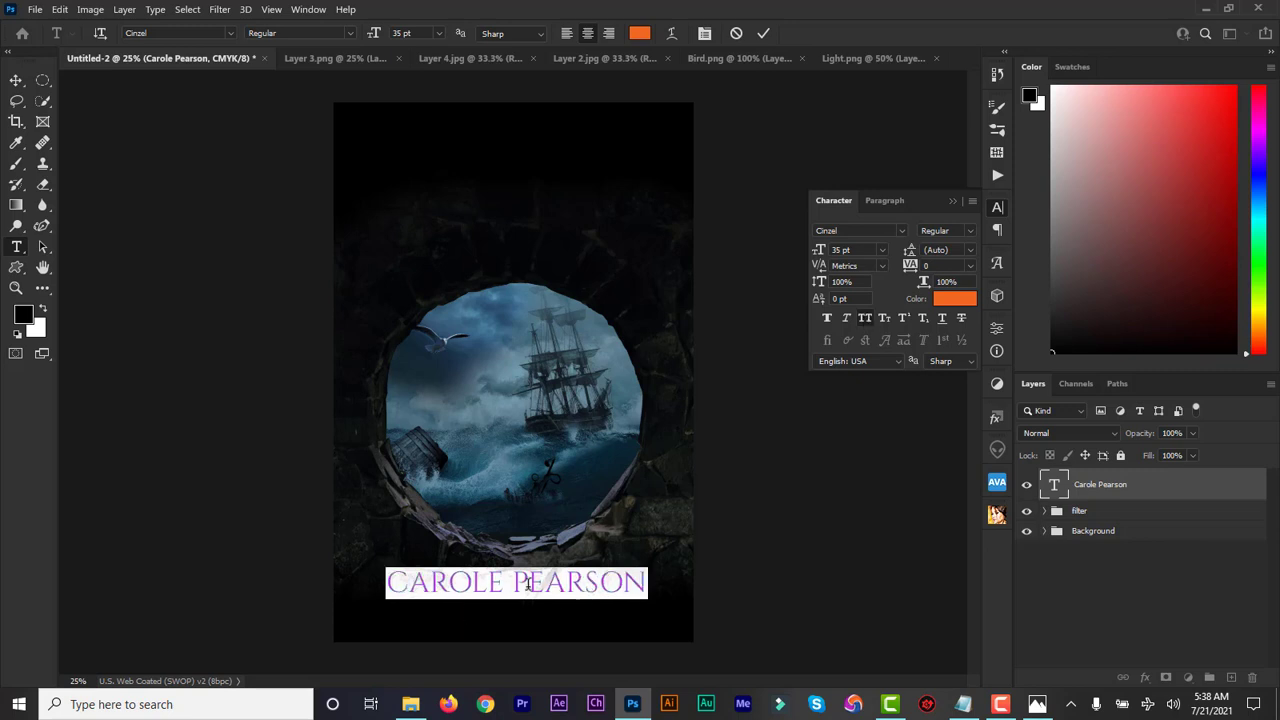
{"action": "left_click", "coordinate": [828, 319]}
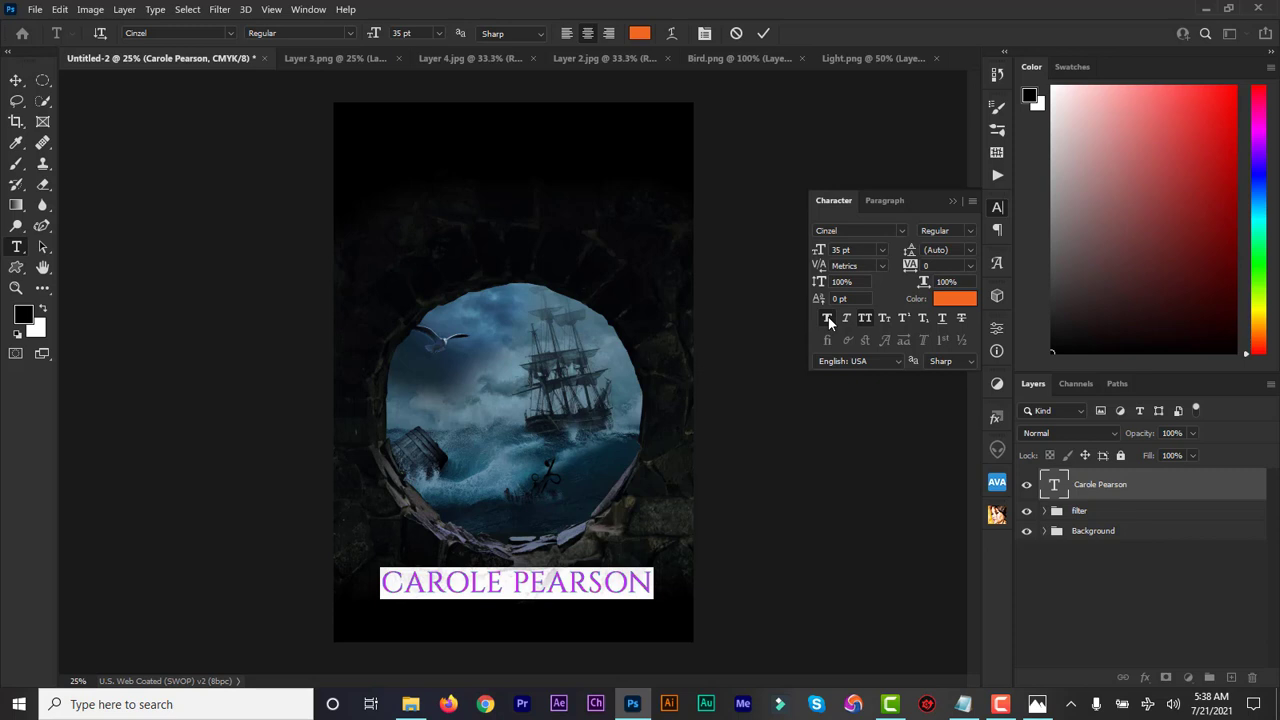
{"action": "left_click", "coordinate": [828, 320]}
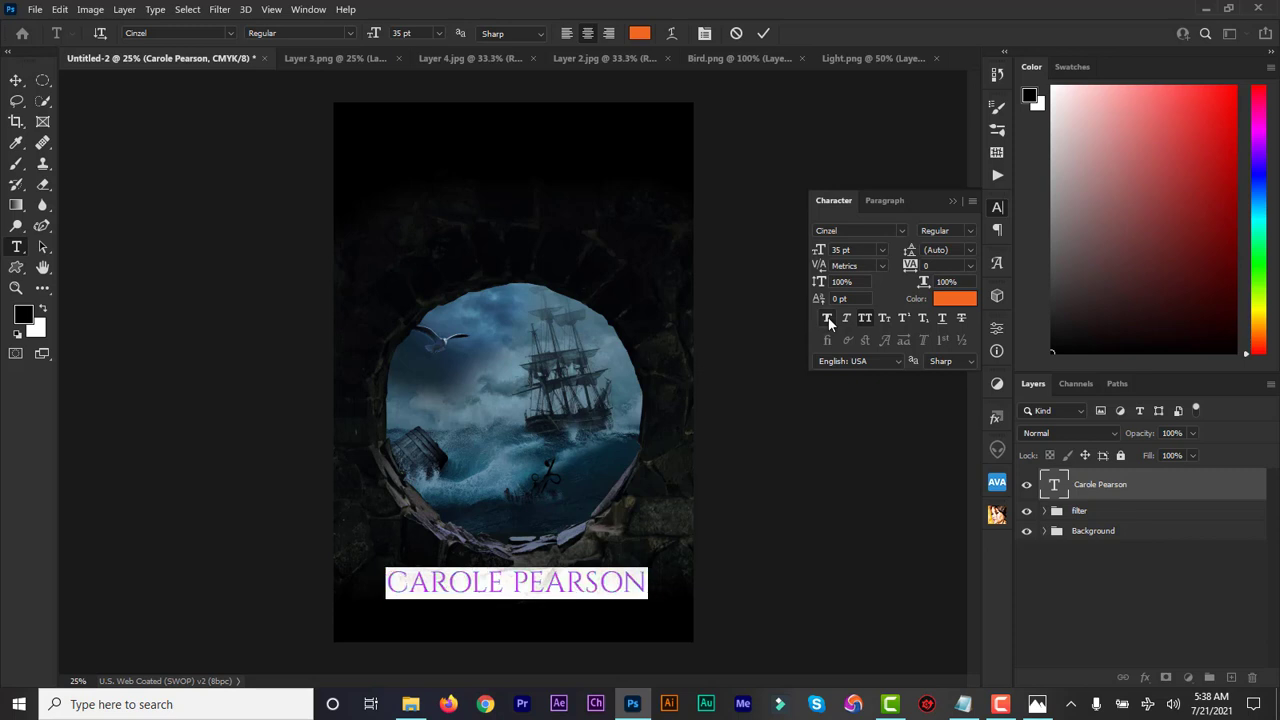
Step: Change the font of the author's name to Cinzel Decorative Regular and commit the text edit
{"action": "left_click", "coordinate": [229, 33]}
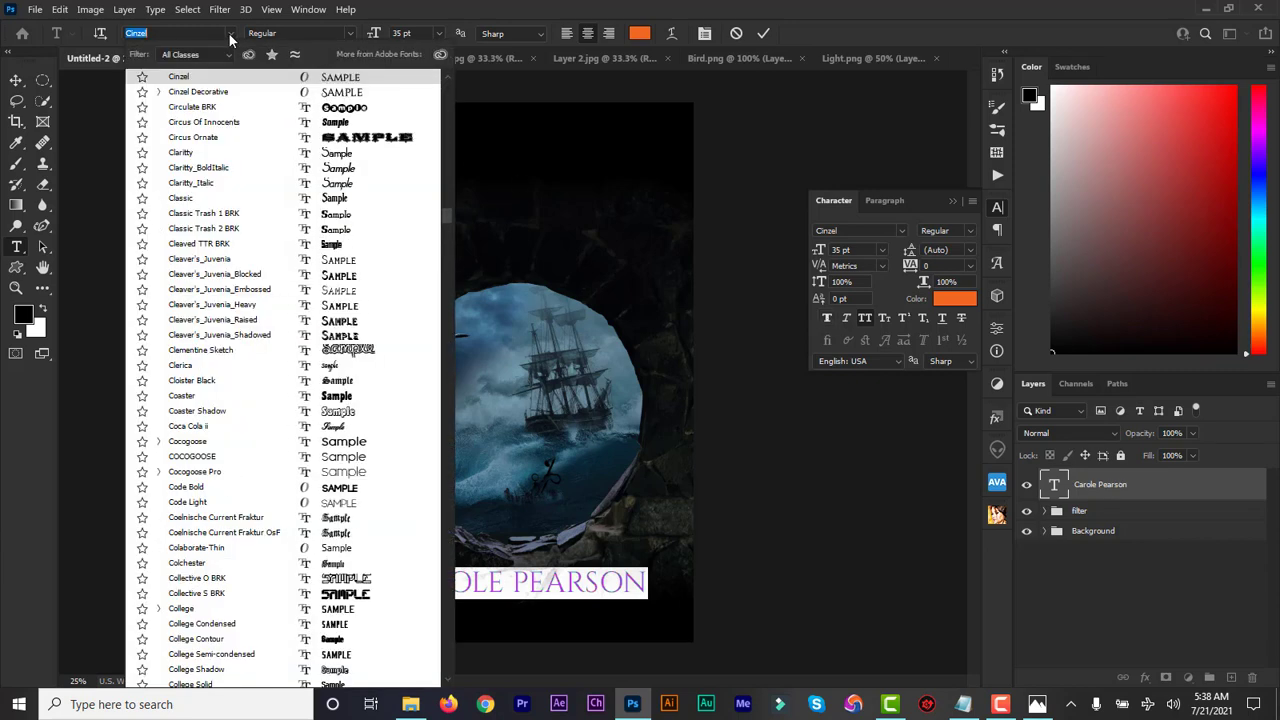
{"action": "left_click", "coordinate": [348, 34]}
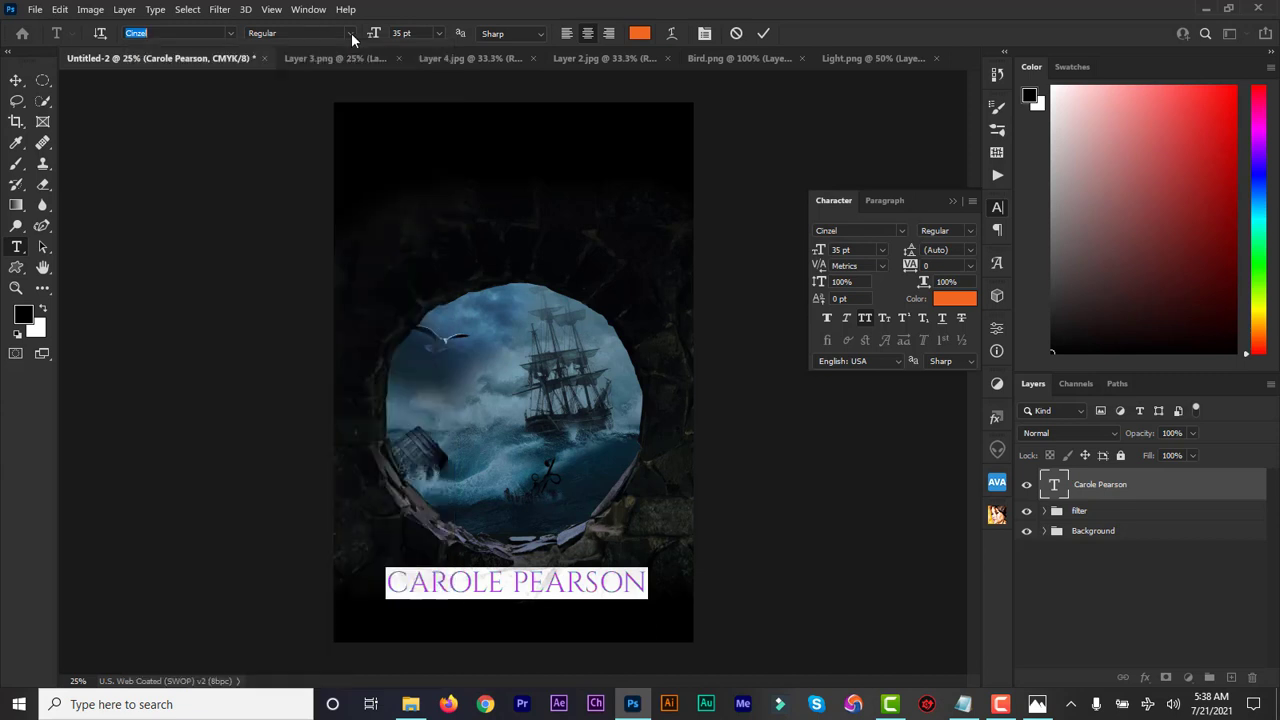
{"action": "left_click", "coordinate": [351, 33]}
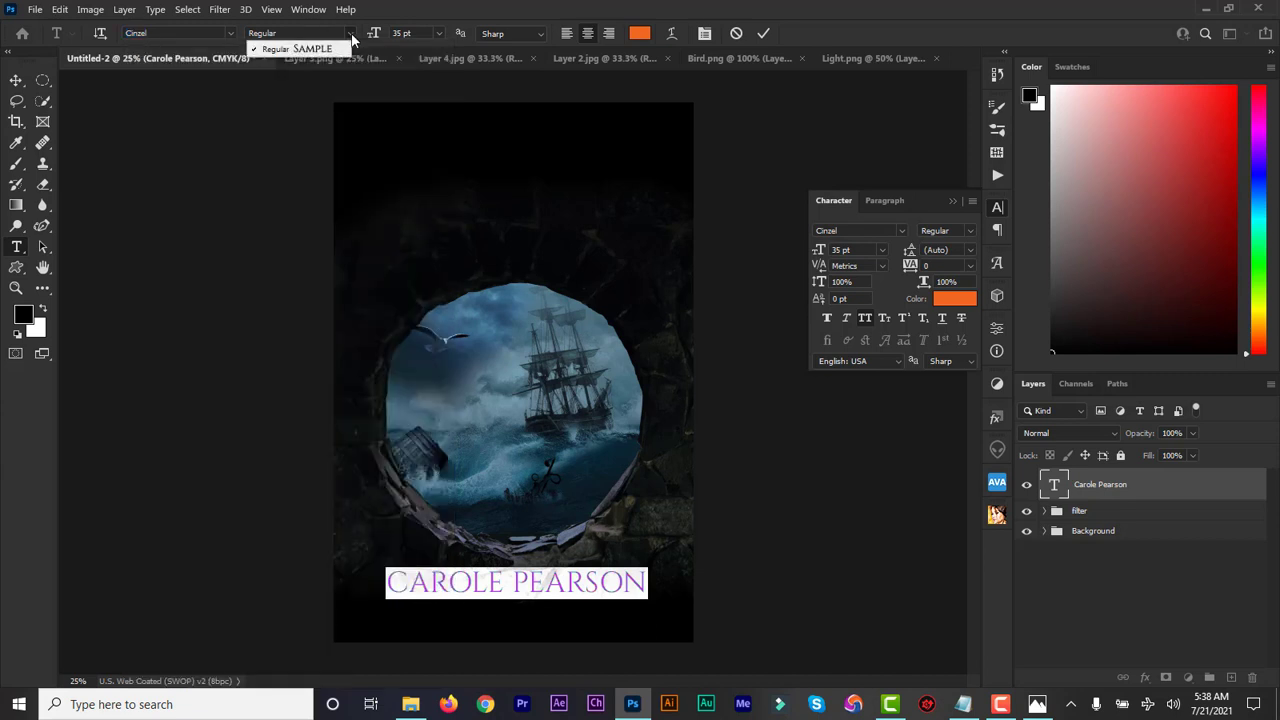
{"action": "left_click", "coordinate": [161, 33]}
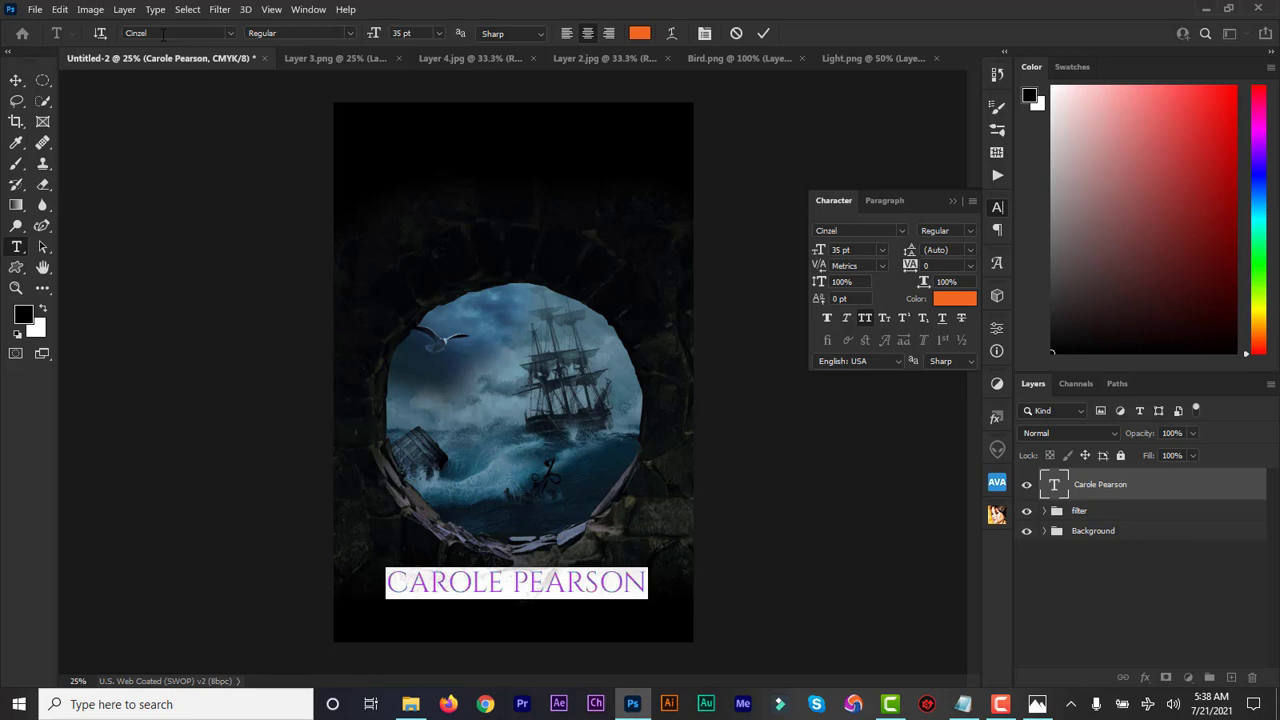
{"action": "type", "text": "d"}
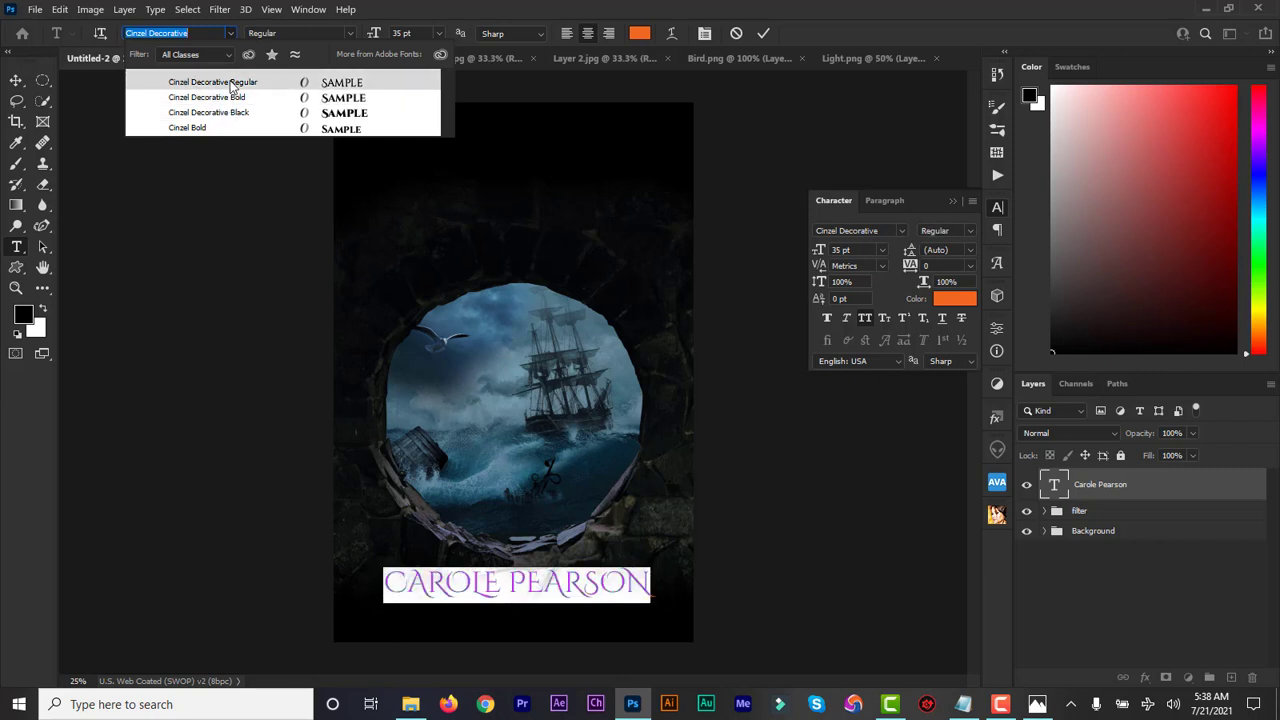
{"action": "left_click", "coordinate": [230, 83]}
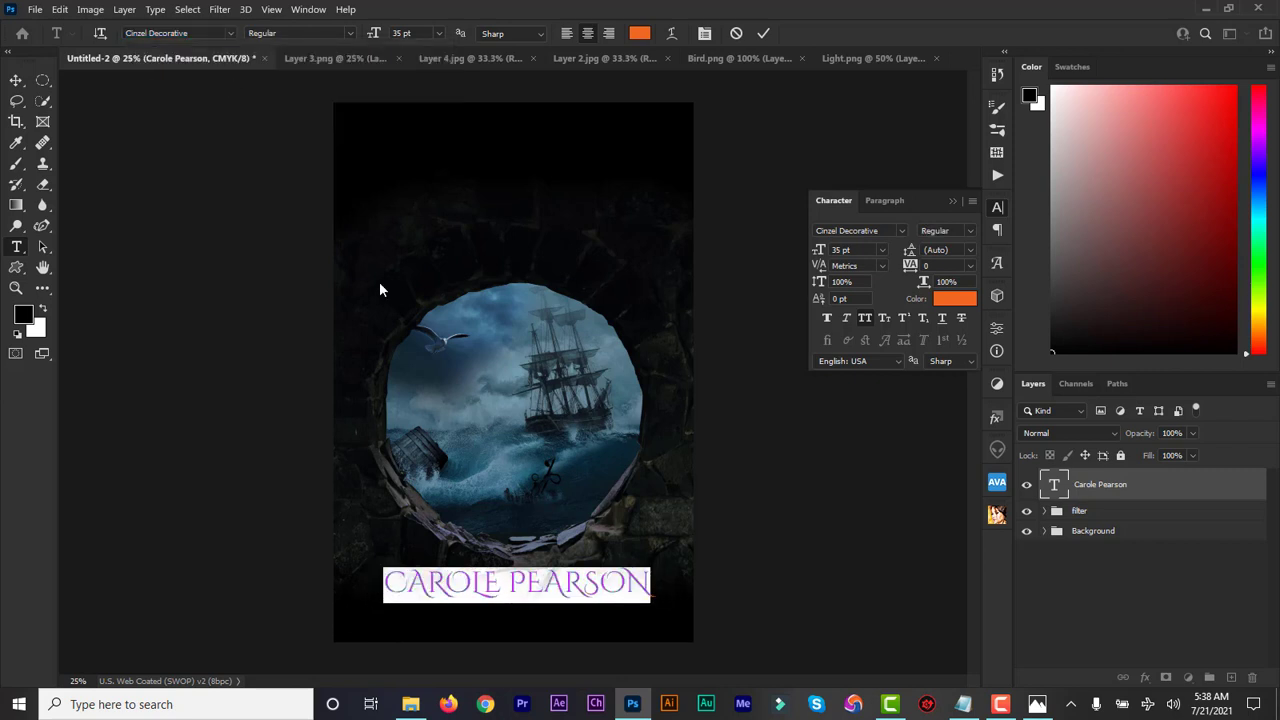
{"action": "left_click", "coordinate": [765, 34]}
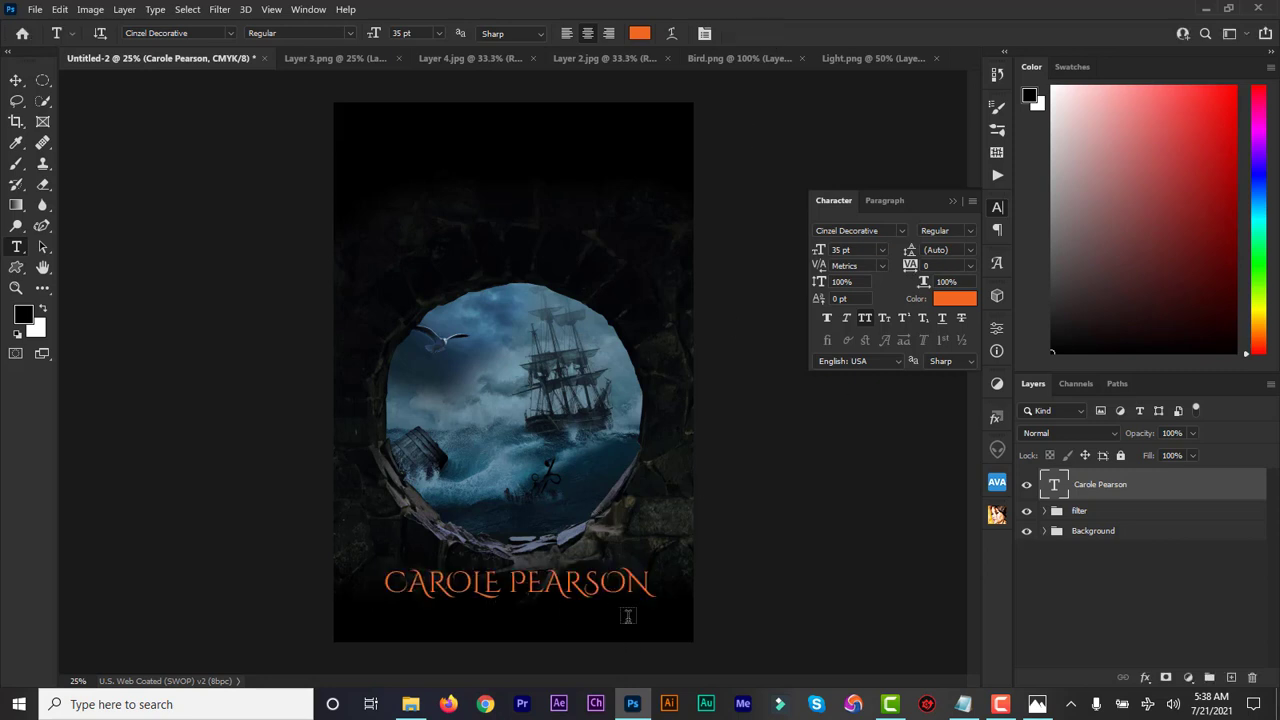
Step: Move the author's name slightly lower beneath the stone opening and centre it horizontally on the cover
{"action": "left_click", "coordinate": [15, 81]}
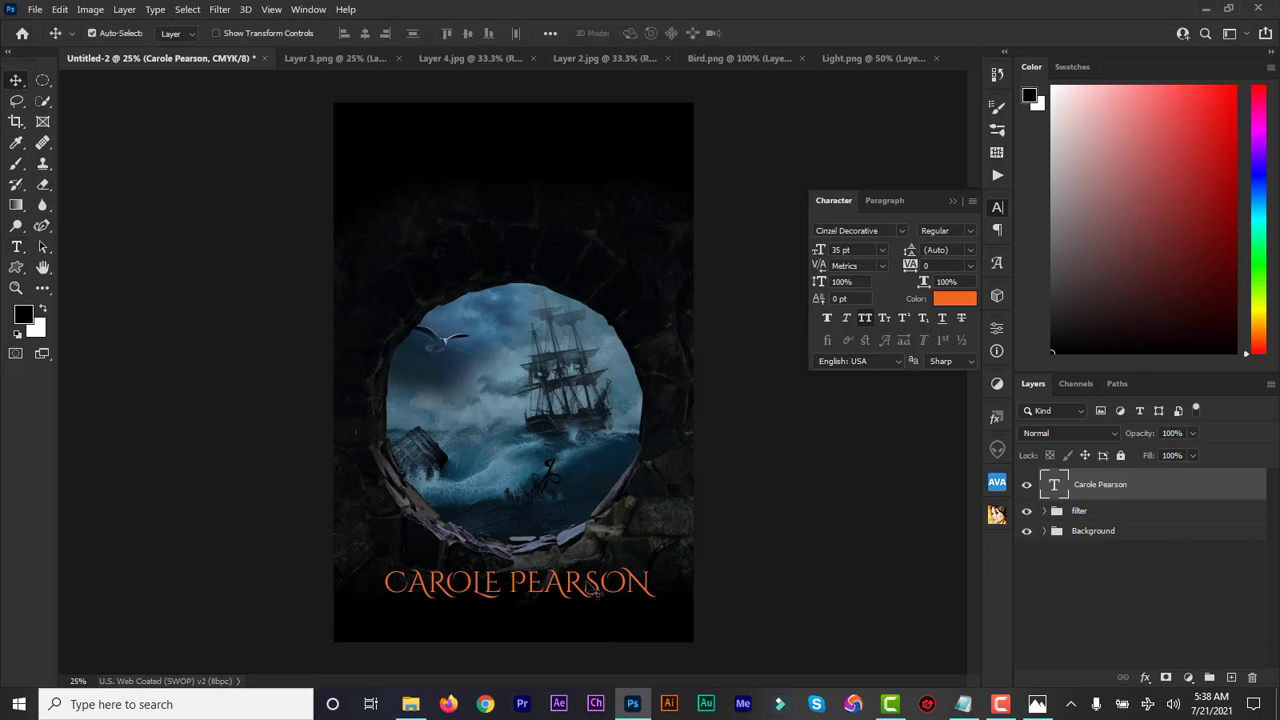
{"action": "left_click_drag", "start_coordinate": [594, 589], "coordinate": [600, 591]}
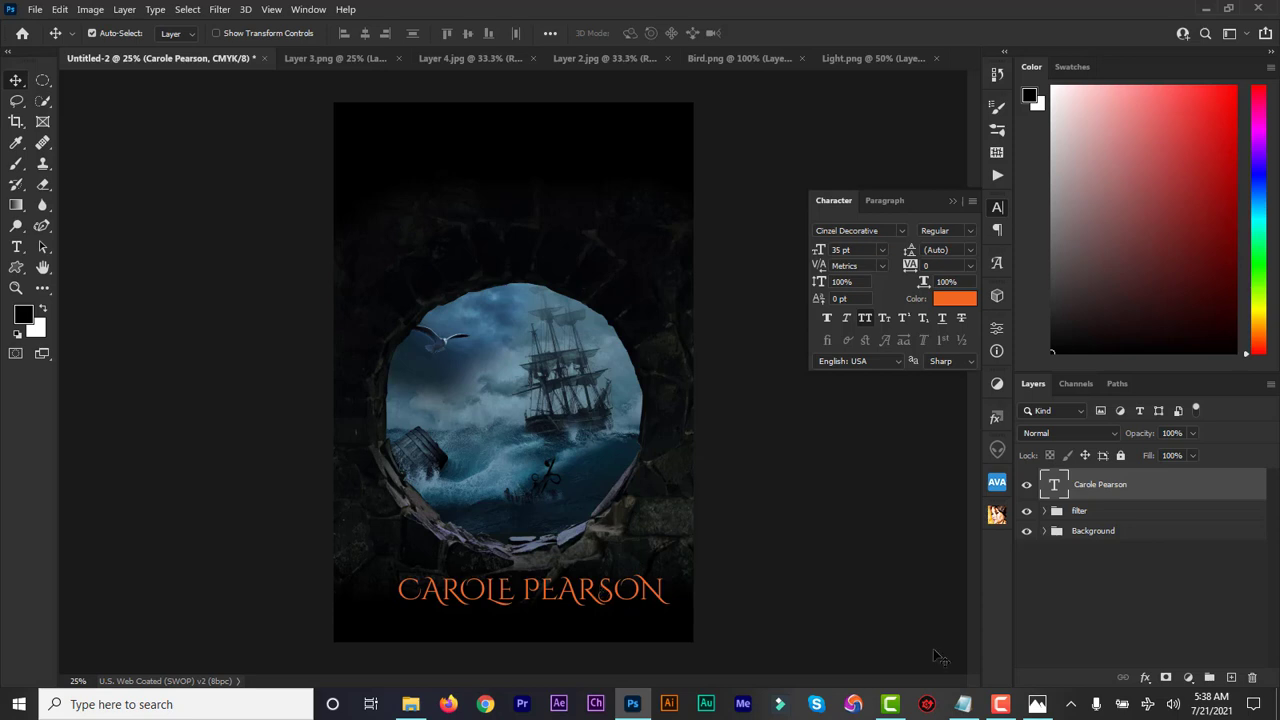
{"action": "left_click_drag", "start_coordinate": [628, 594], "coordinate": [607, 592]}
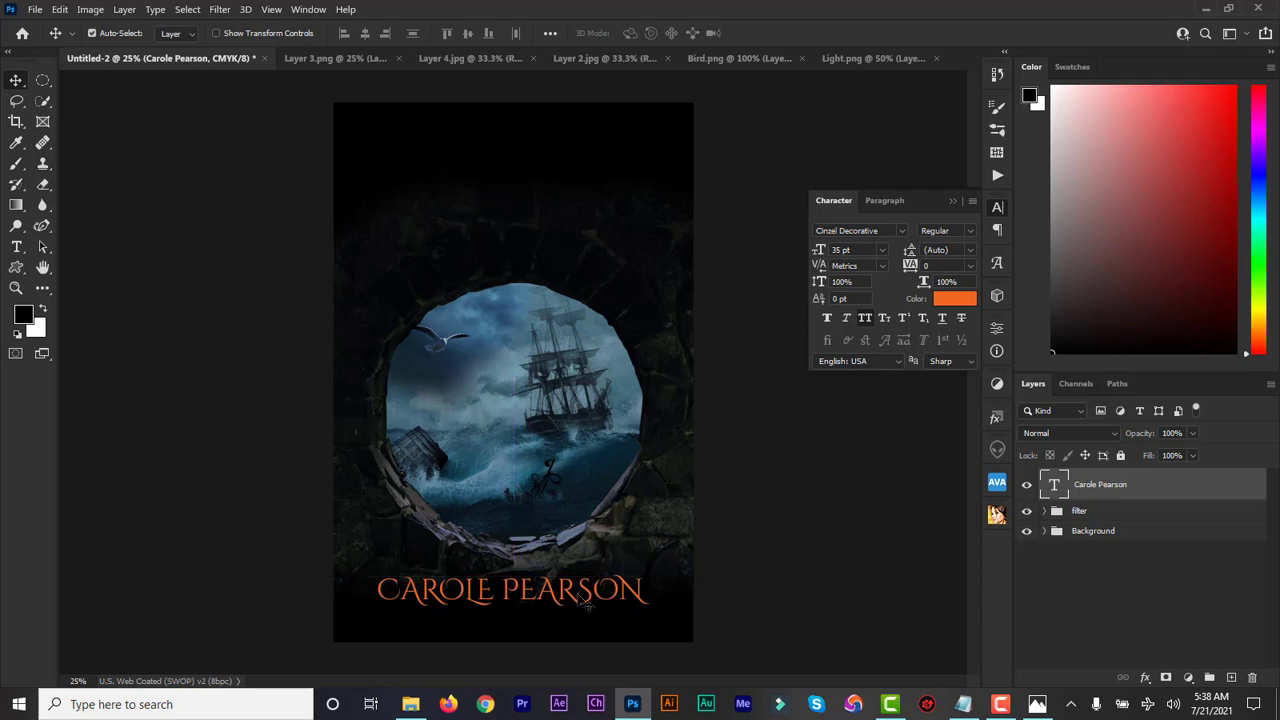
Step: Compare the author's name with and without All Caps, leaving All Caps on, and collapse the character settings
{"action": "left_click", "coordinate": [864, 320]}
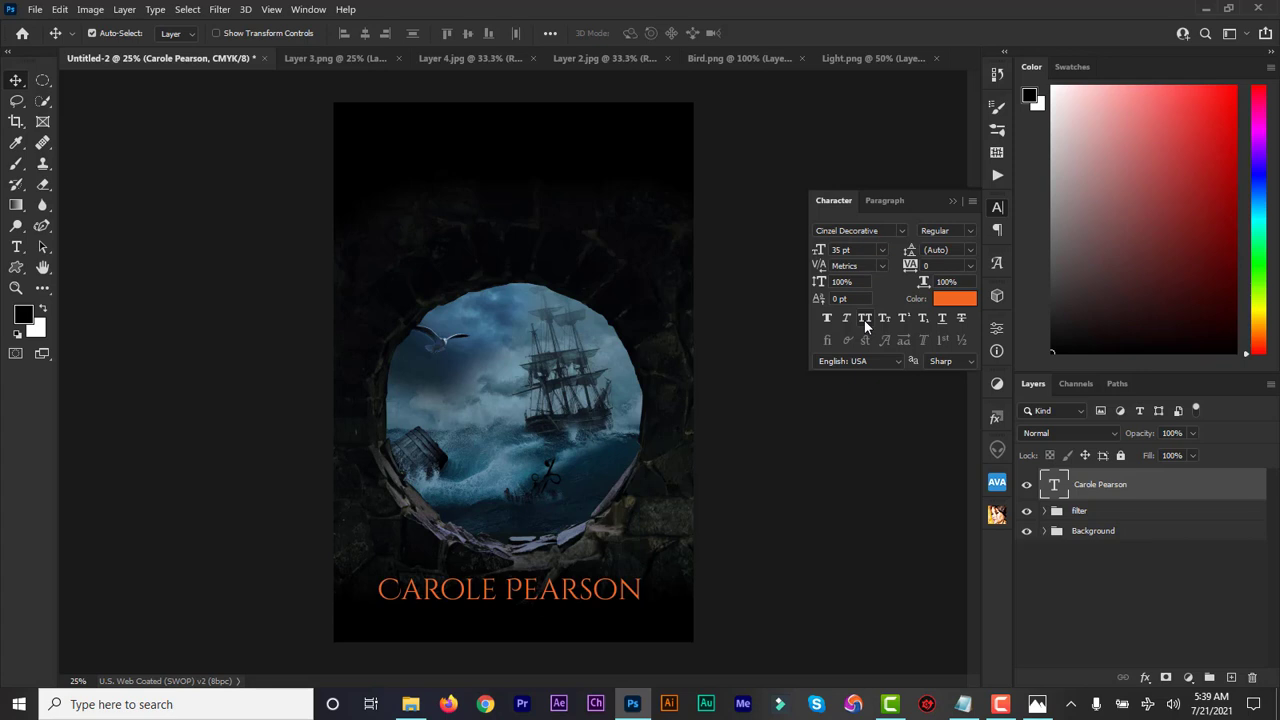
{"action": "left_click", "coordinate": [864, 320]}
{"action": "left_click", "coordinate": [864, 320]}
{"action": "left_click", "coordinate": [864, 320]}
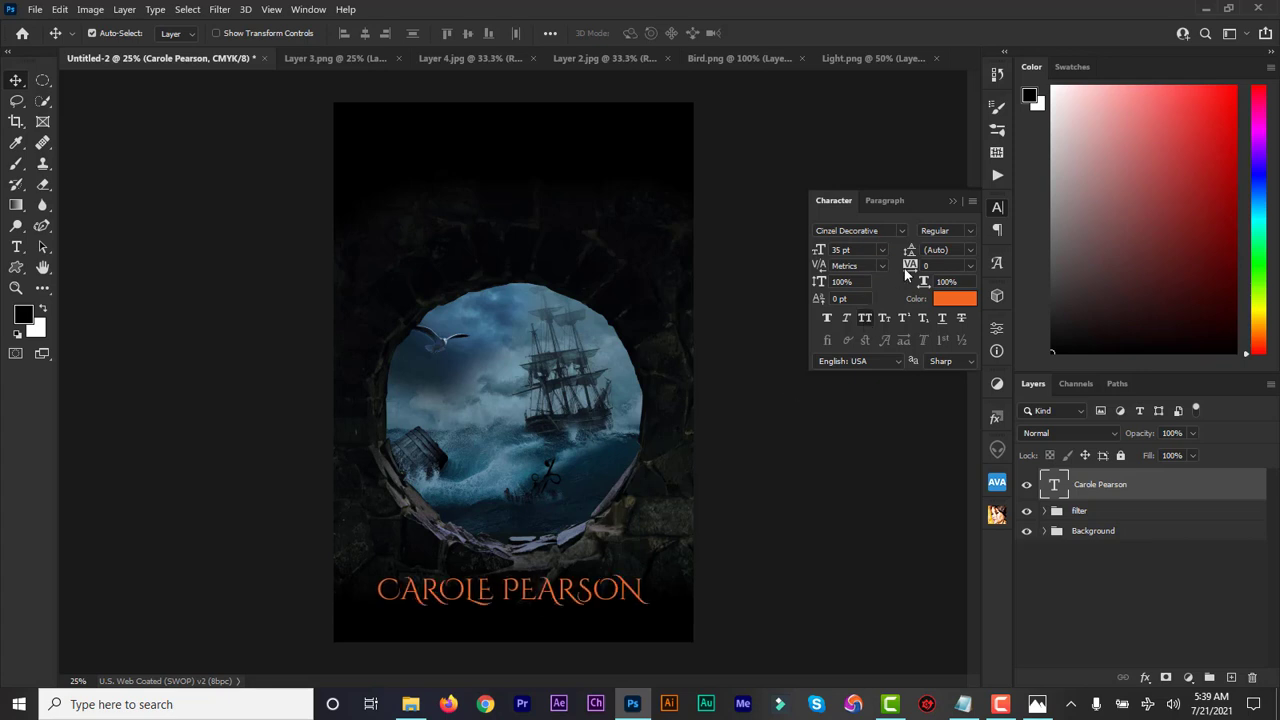
{"action": "left_click", "coordinate": [952, 201]}
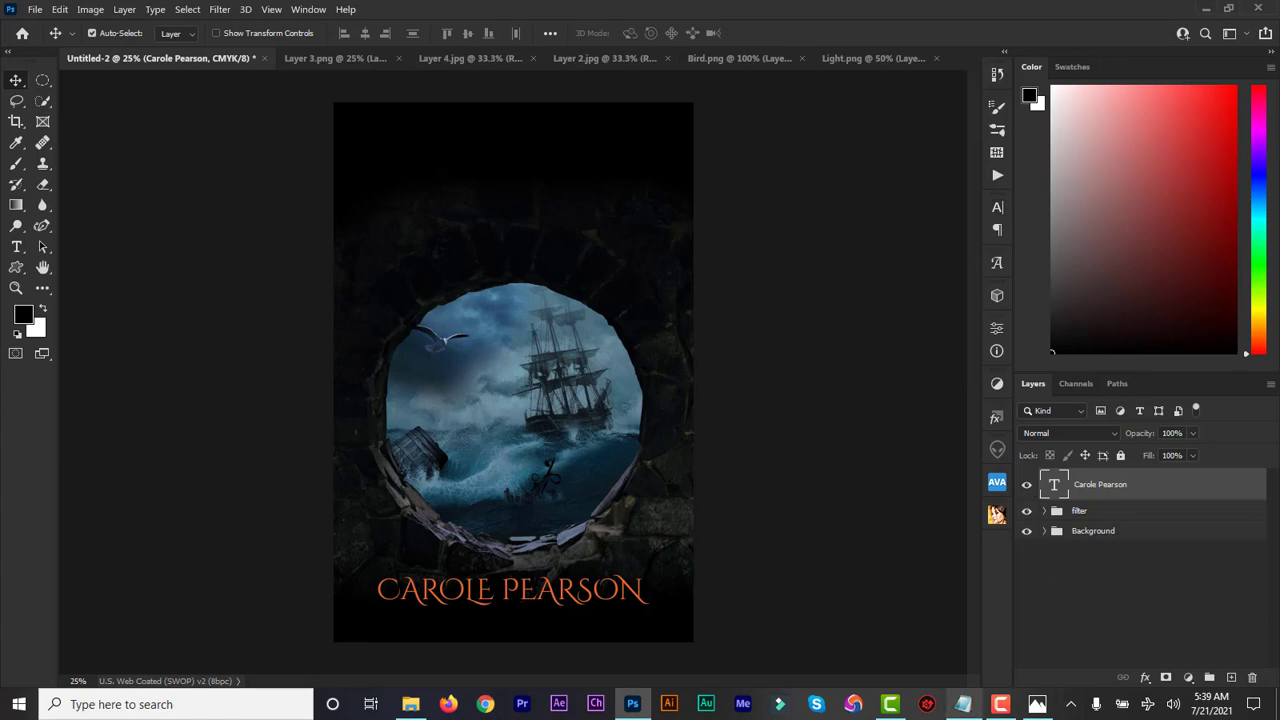
Step: Switch to the design information notes in Notepad and copy the co-author's name
{"action": "left_click", "coordinate": [963, 706]}
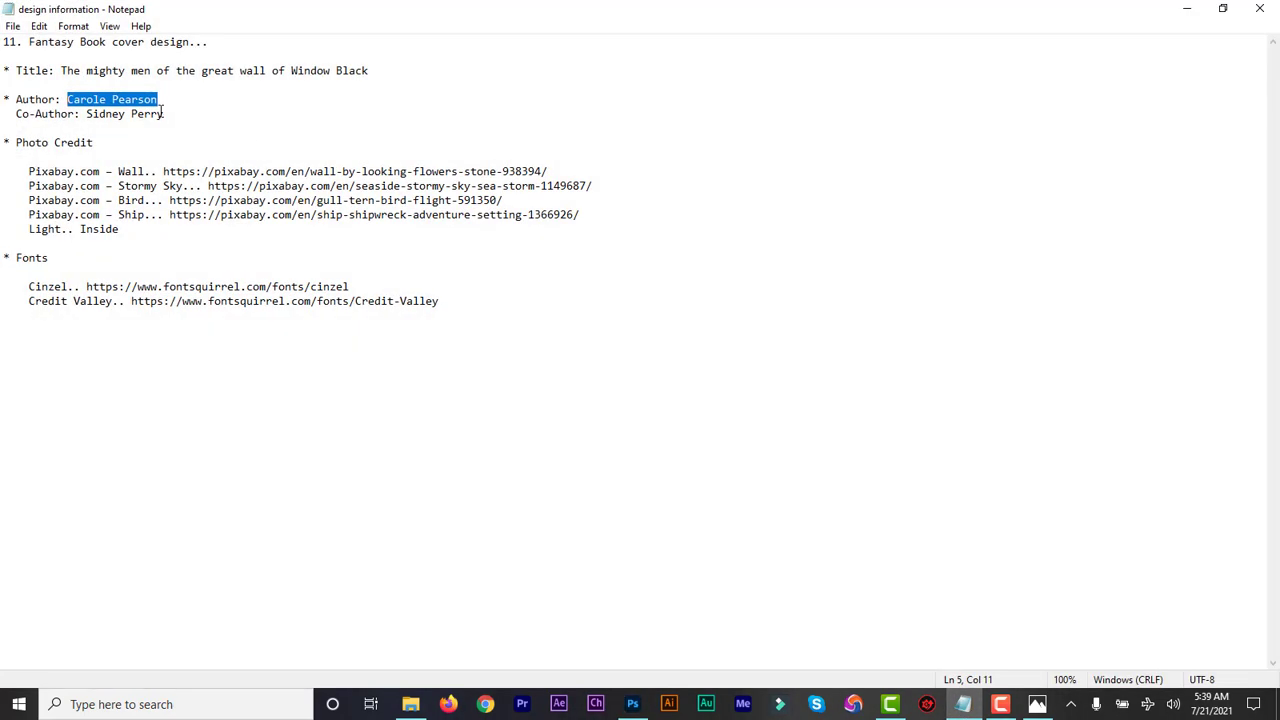
{"action": "left_click_drag", "start_coordinate": [163, 114], "coordinate": [87, 114]}
{"action": "key", "text": "ctrl+c"}
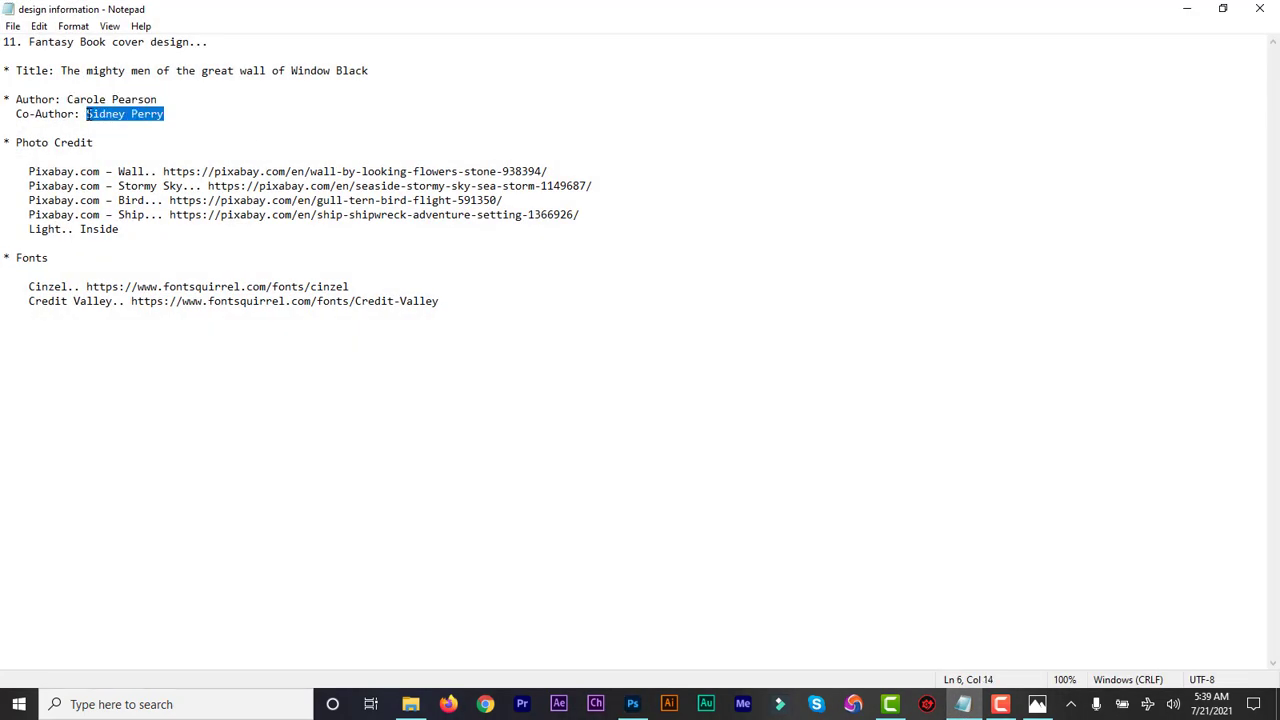
{"action": "left_click", "coordinate": [1184, 10]}
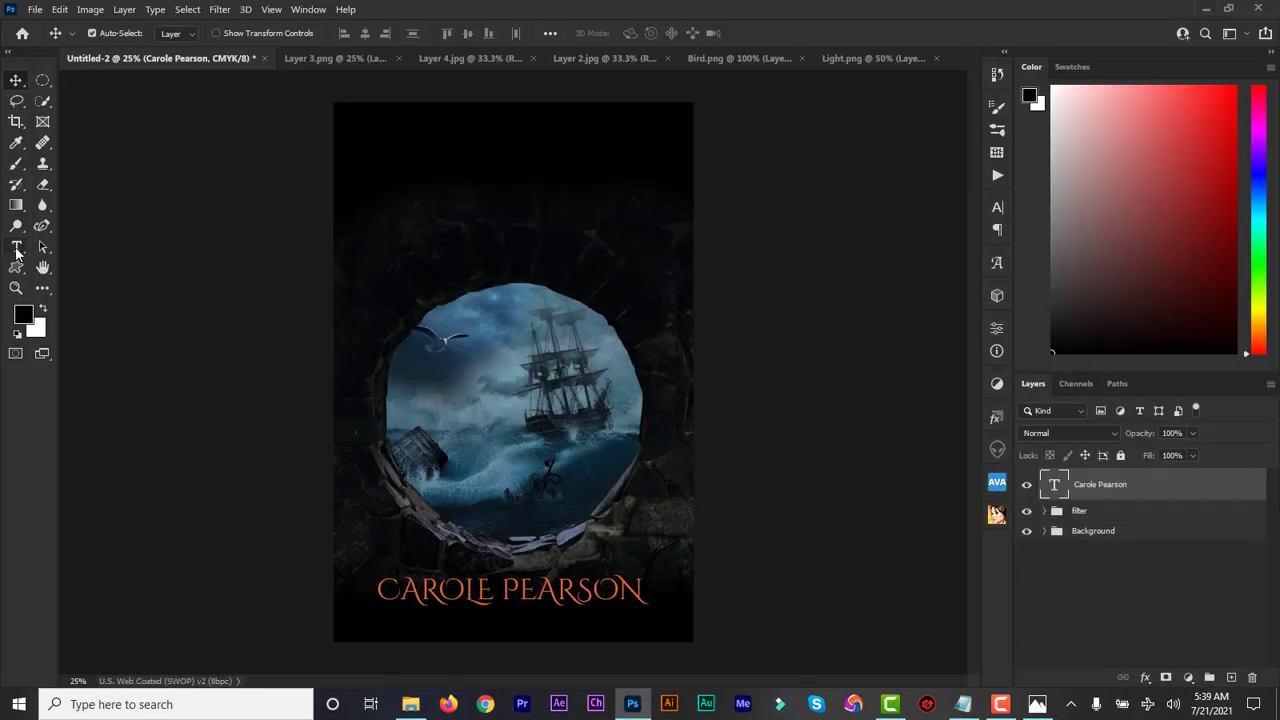
Step: Add a new text line in Photoshop beneath the author's name and paste the co-author's name into it
{"action": "left_click", "coordinate": [16, 250]}
{"action": "left_click", "coordinate": [460, 630]}
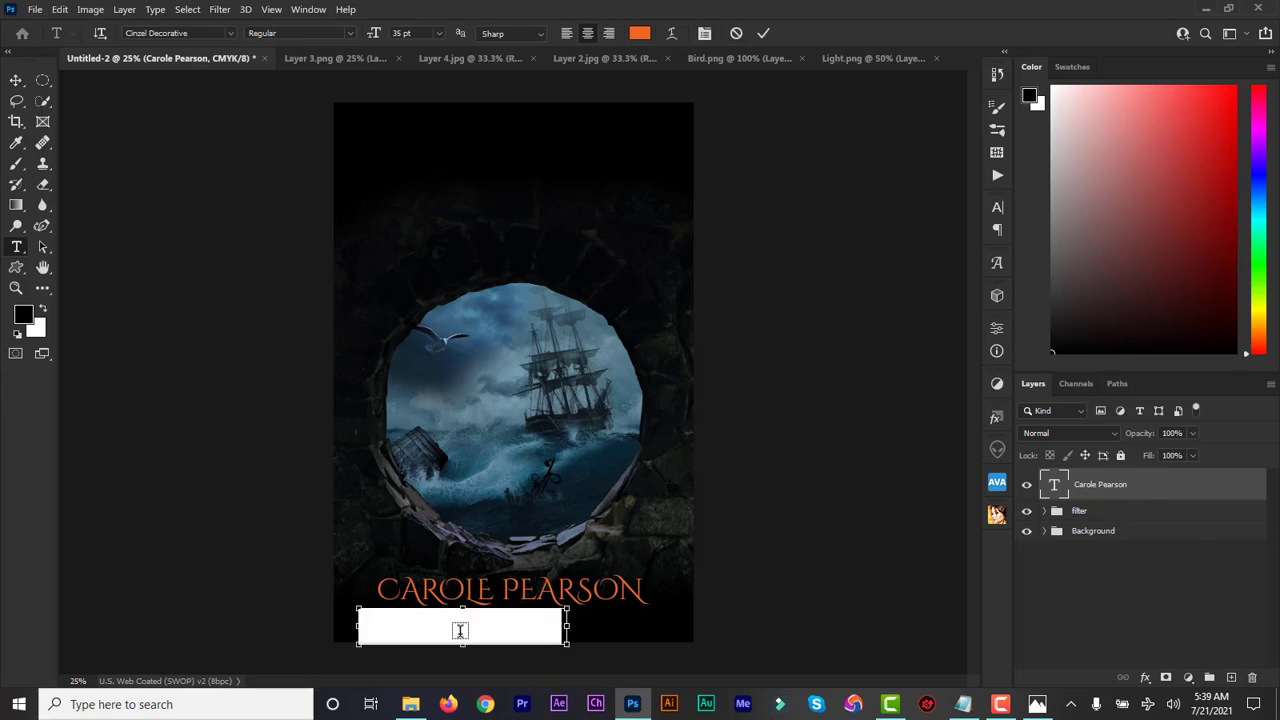
{"action": "key", "text": "ctrl+v"}
Step: Set the co-author's name in Cinzel Regular and reduce its size to 21 pt
{"action": "left_click_drag", "start_coordinate": [566, 626], "coordinate": [352, 626]}
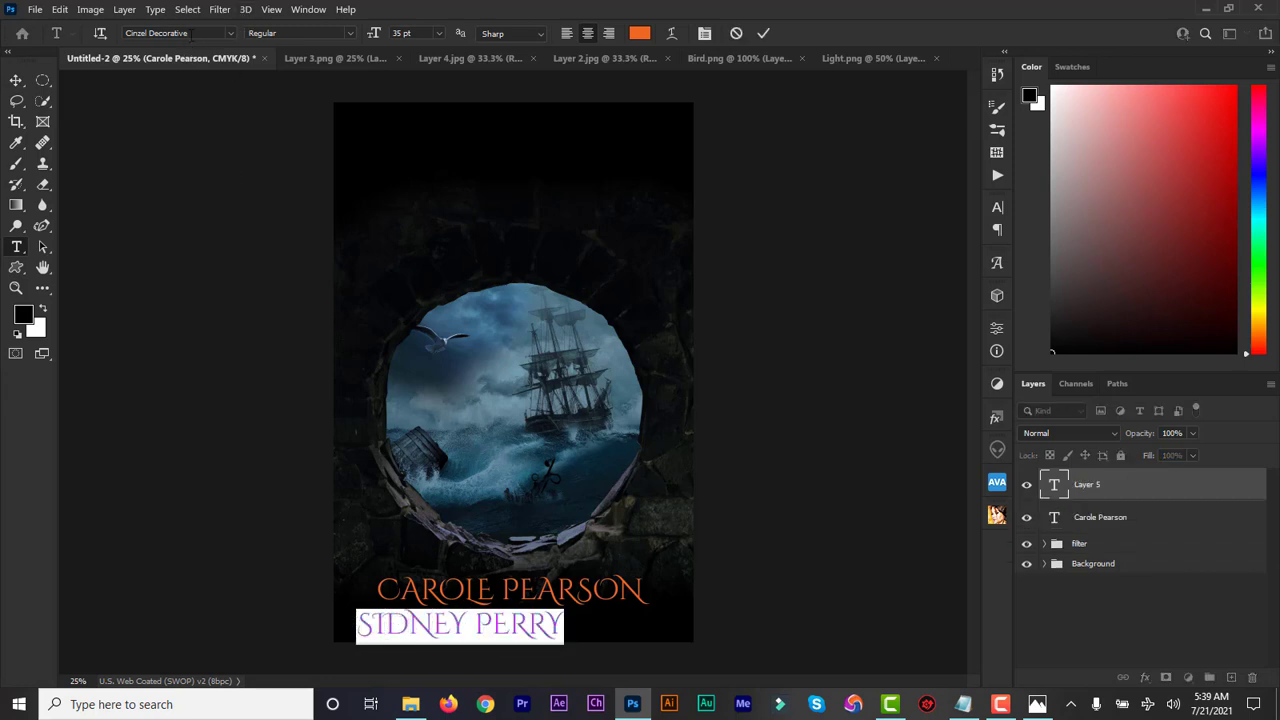
{"action": "left_click_drag", "start_coordinate": [190, 34], "coordinate": [157, 33]}
{"action": "left_click", "coordinate": [155, 33]}
{"action": "key", "text": "Up"}
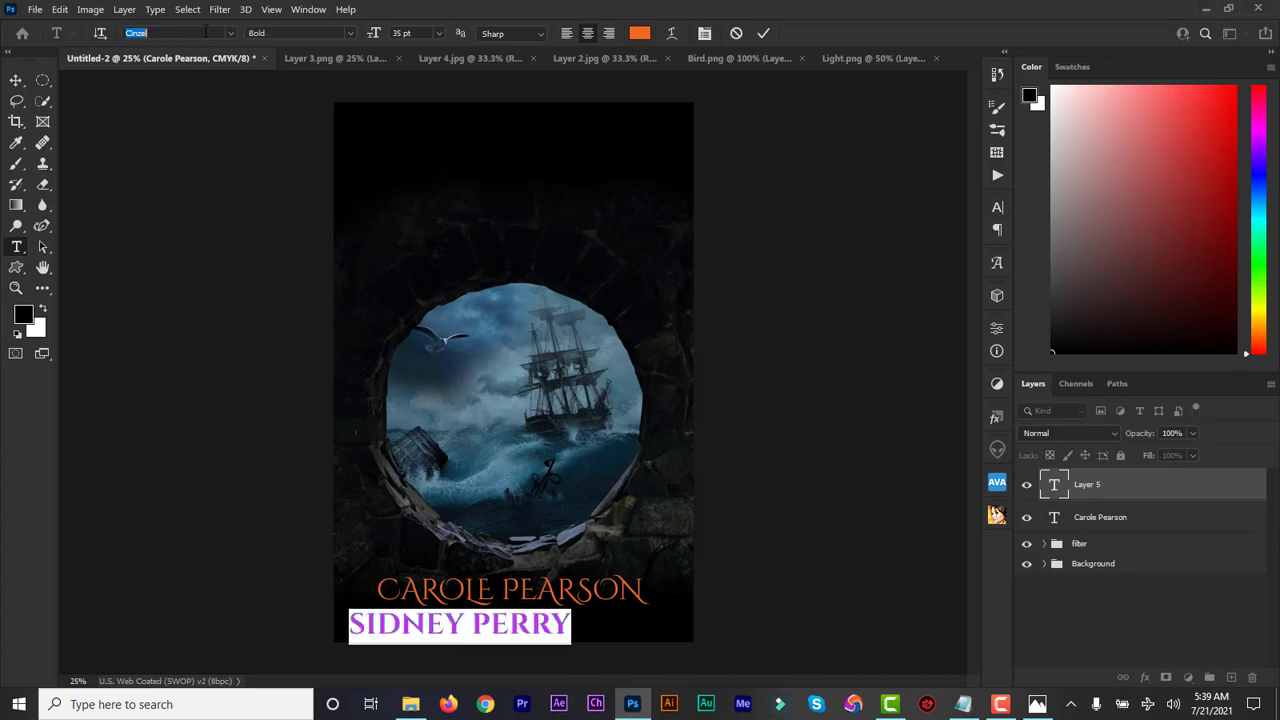
{"action": "type", "text": "cinz"}
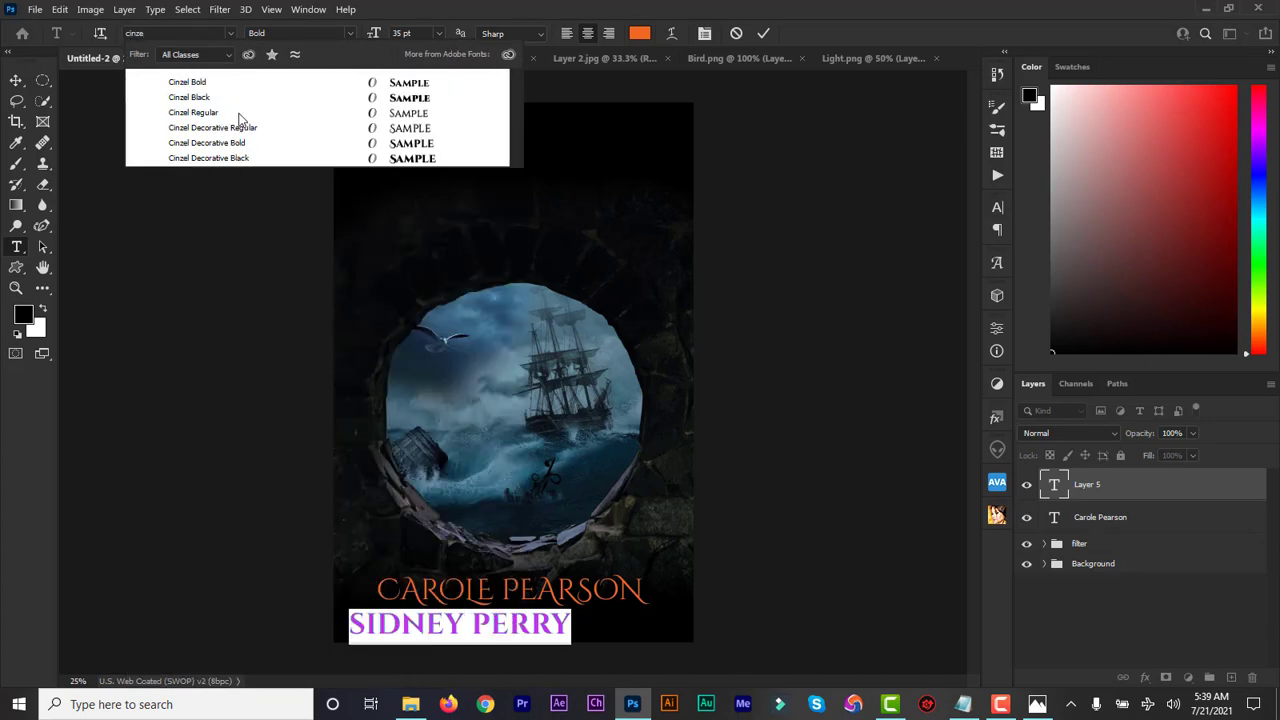
{"action": "left_click", "coordinate": [223, 119]}
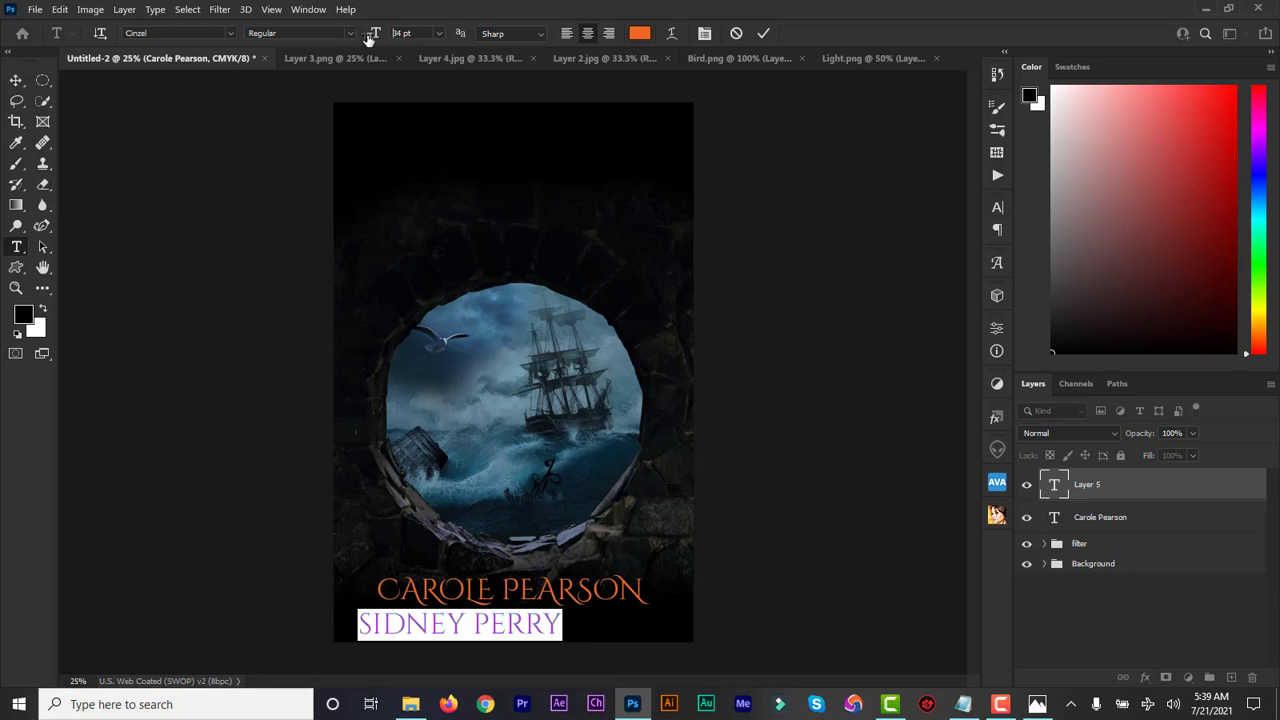
{"action": "left_click_drag", "start_coordinate": [371, 38], "coordinate": [359, 41]}
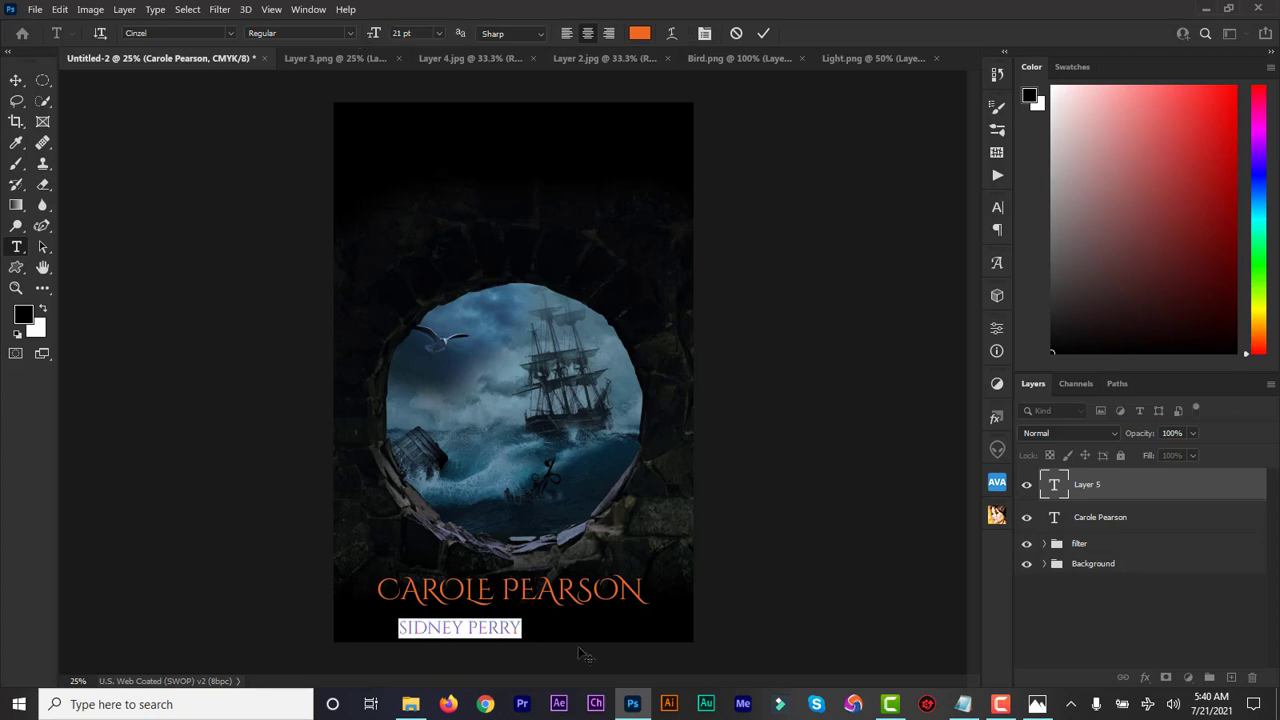
Step: Add the word "with" before the co-author's name and centre the line closely beneath the author's name
{"action": "left_click_drag", "start_coordinate": [550, 642], "coordinate": [622, 633]}
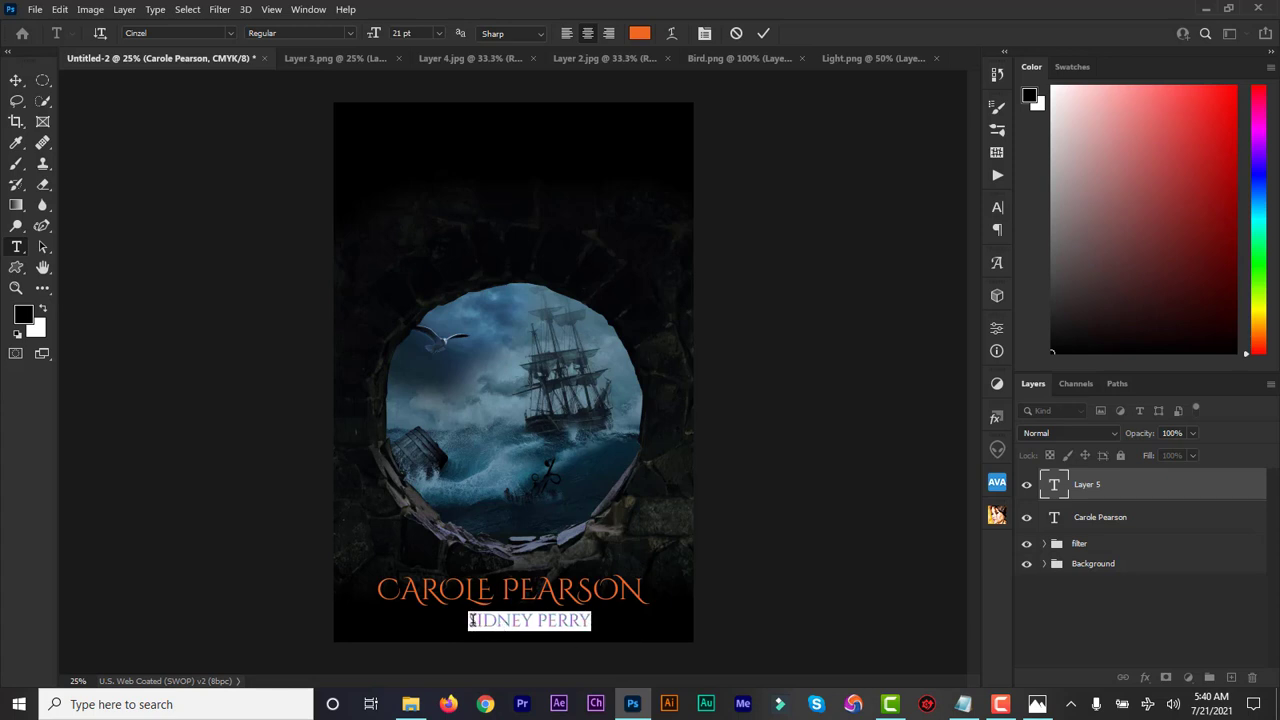
{"action": "left_click", "coordinate": [468, 620]}
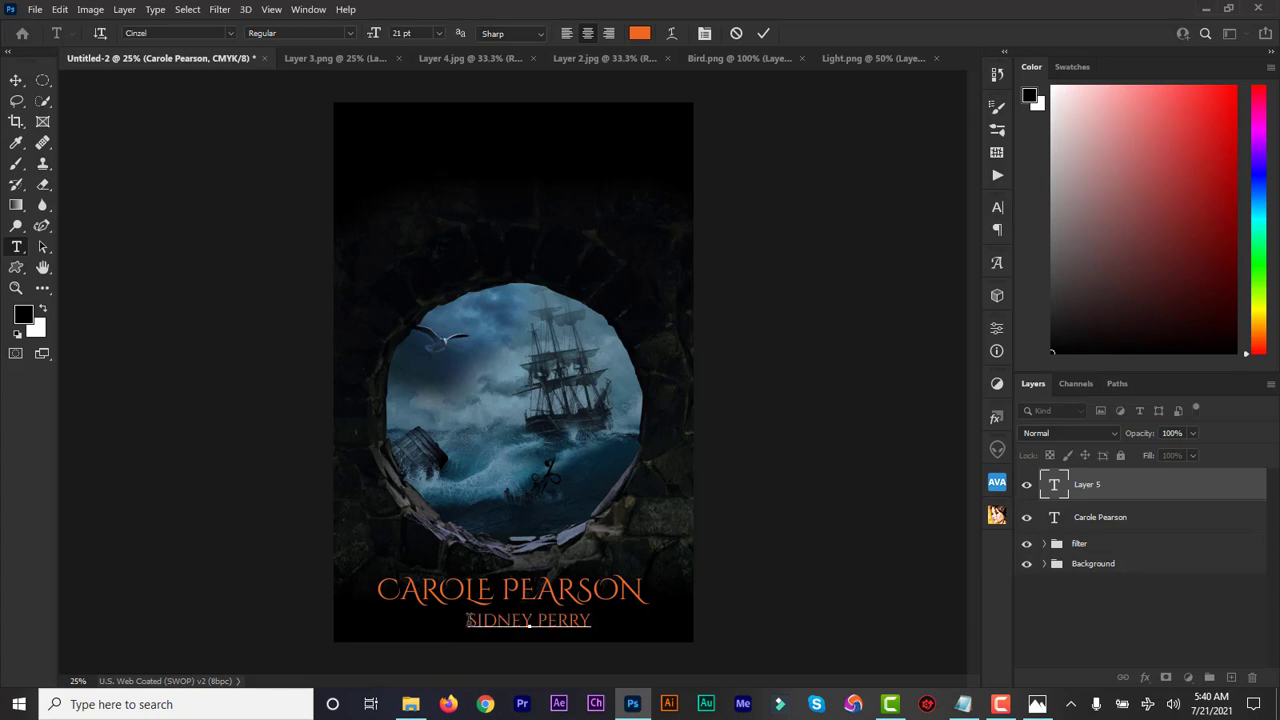
{"action": "type", "text": "WITH"}
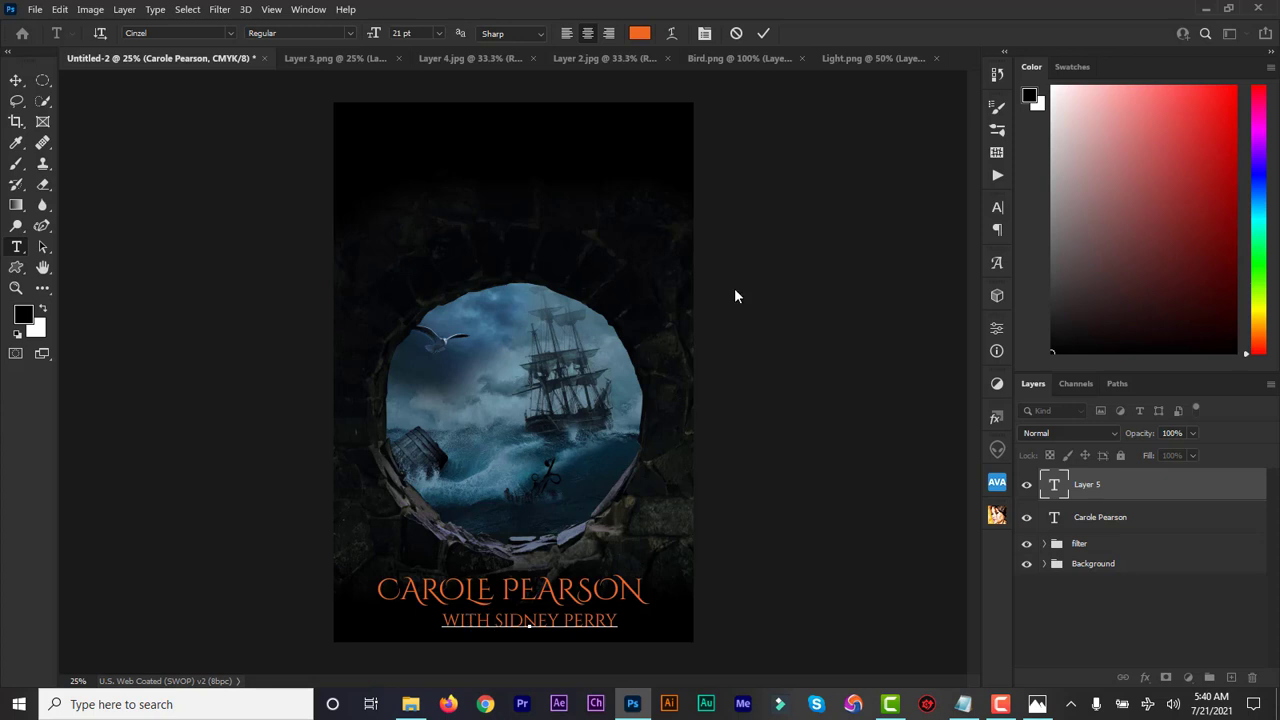
{"action": "left_click", "coordinate": [764, 34]}
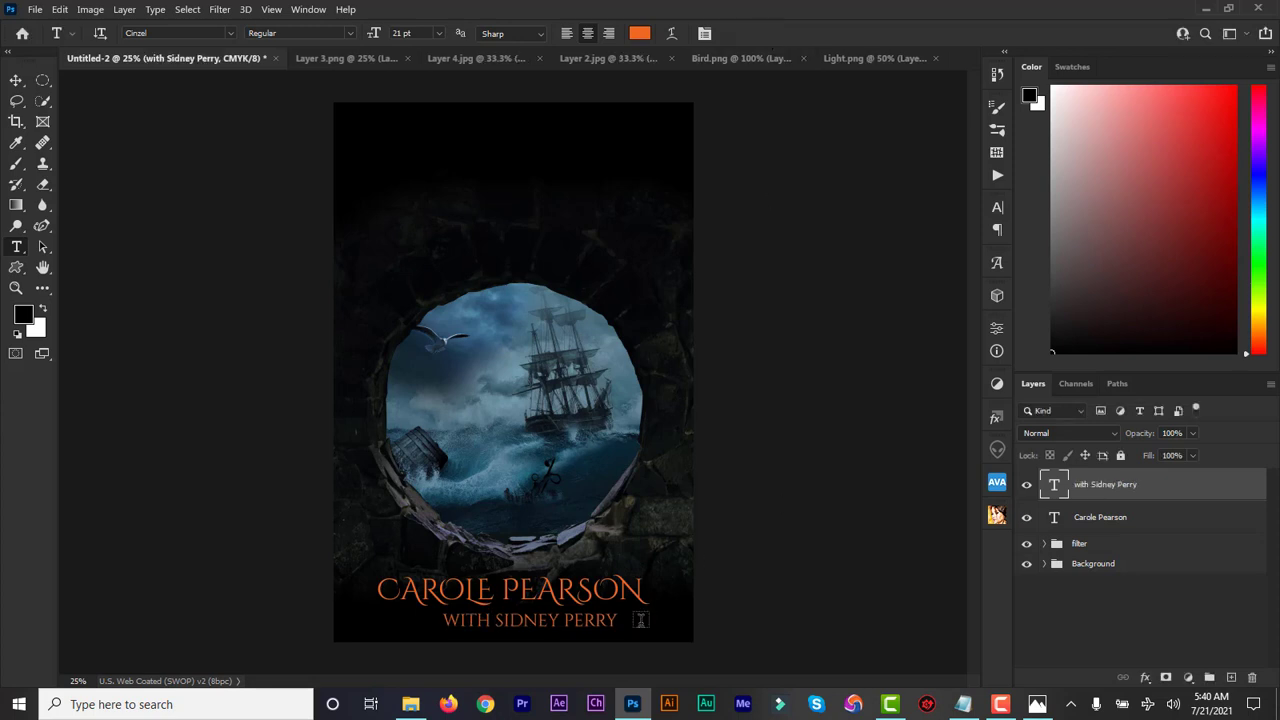
{"action": "left_click", "coordinate": [16, 80]}
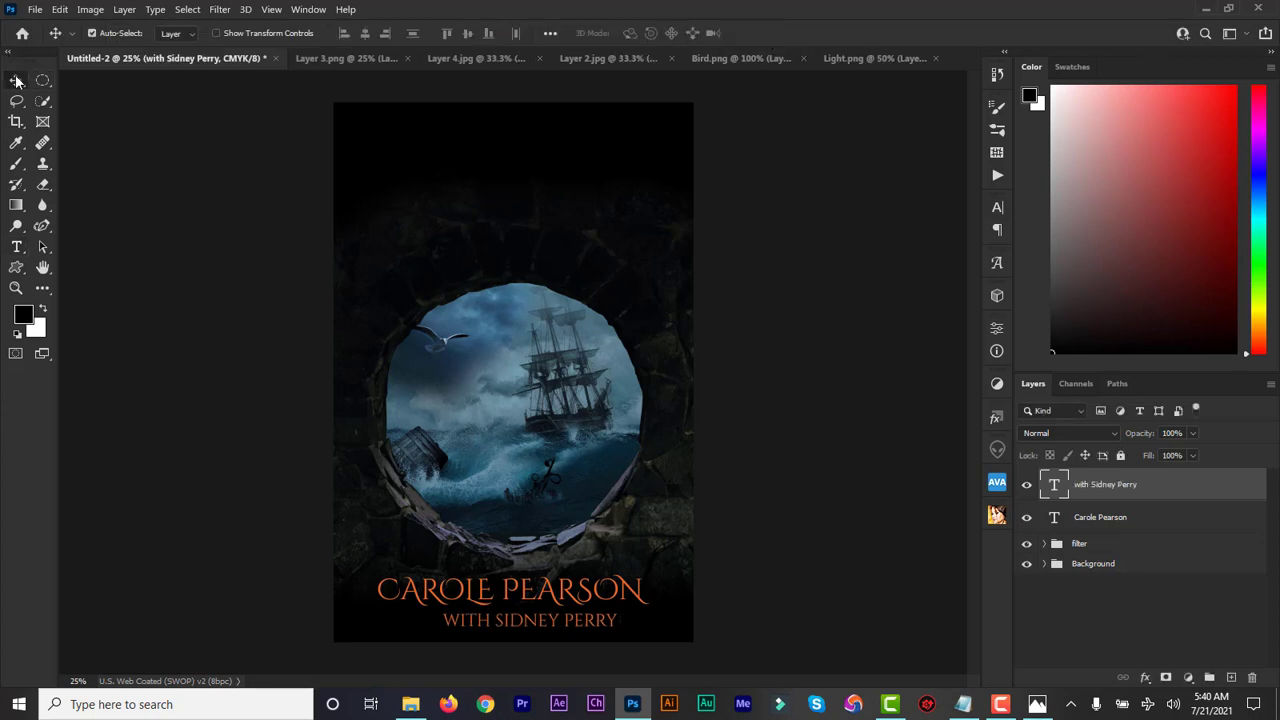
{"action": "left_click_drag", "start_coordinate": [602, 628], "coordinate": [587, 627]}
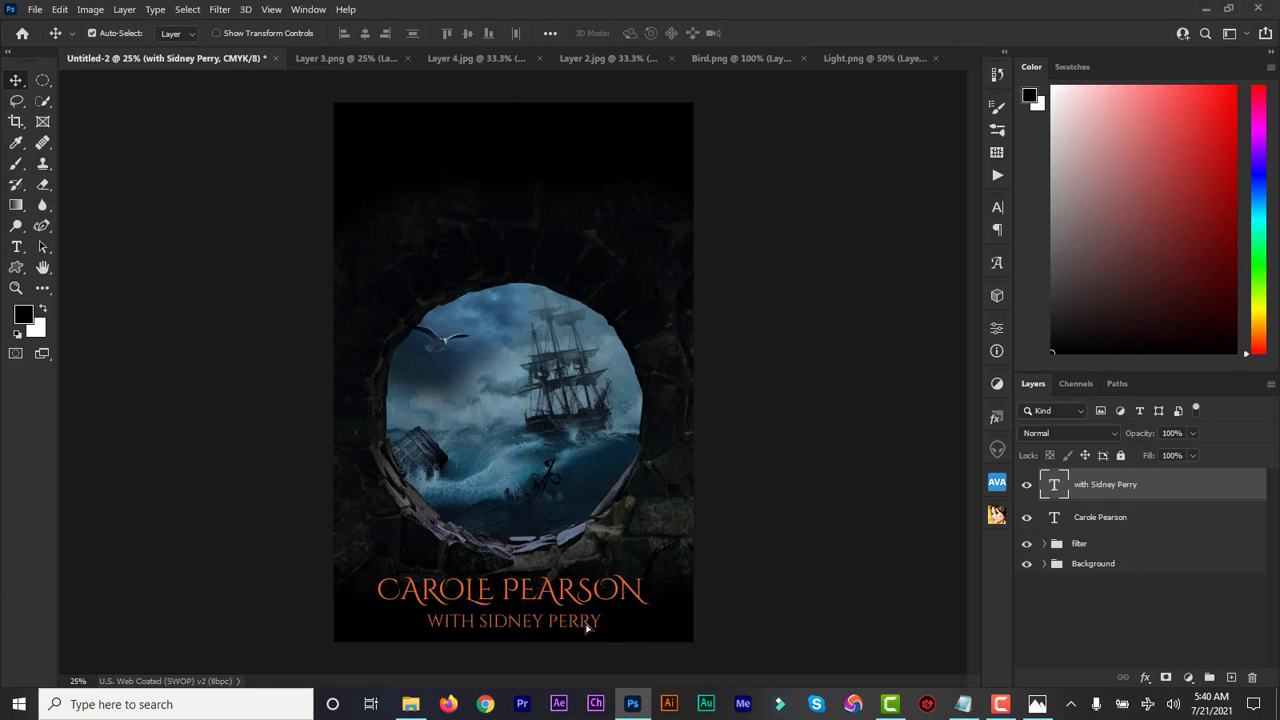
{"action": "key", "text": "shift+Up"}
Step: Reduce the whole co-author line to 19 pt
{"action": "double_click", "coordinate": [1053, 488]}
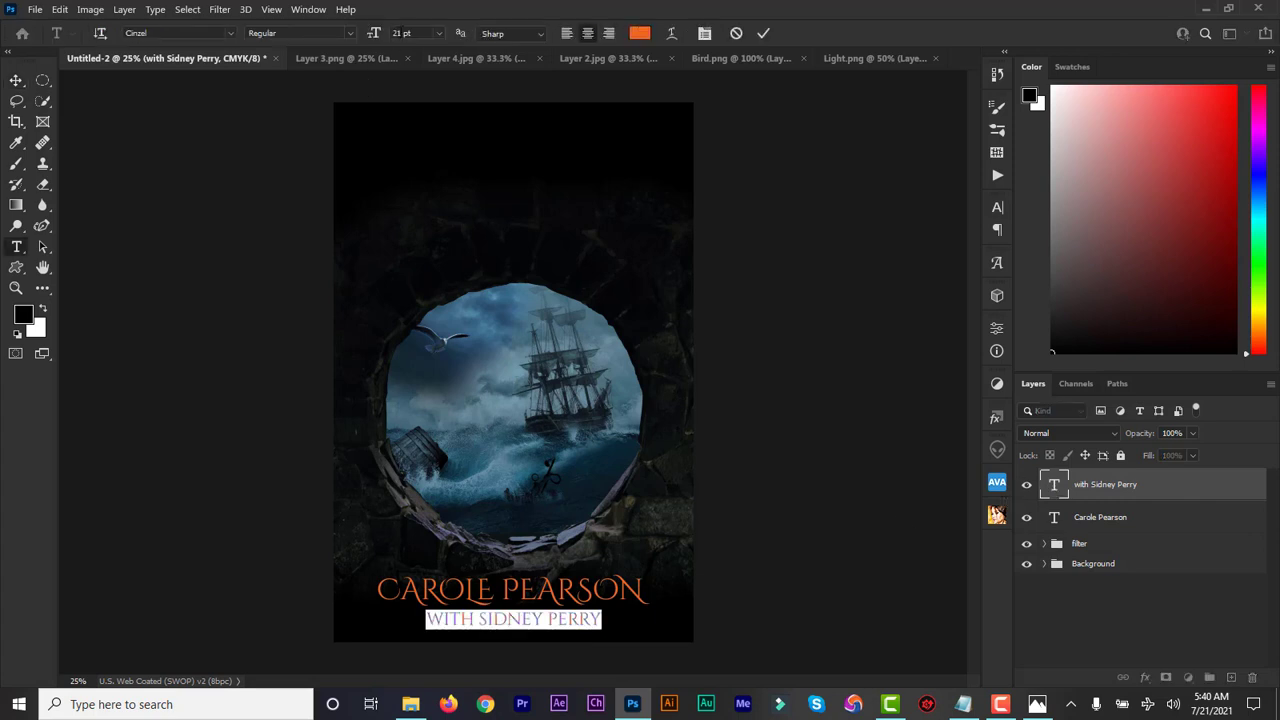
{"action": "left_click", "coordinate": [399, 33]}
{"action": "type", "text": "10"}
{"action": "key", "text": "Return"}
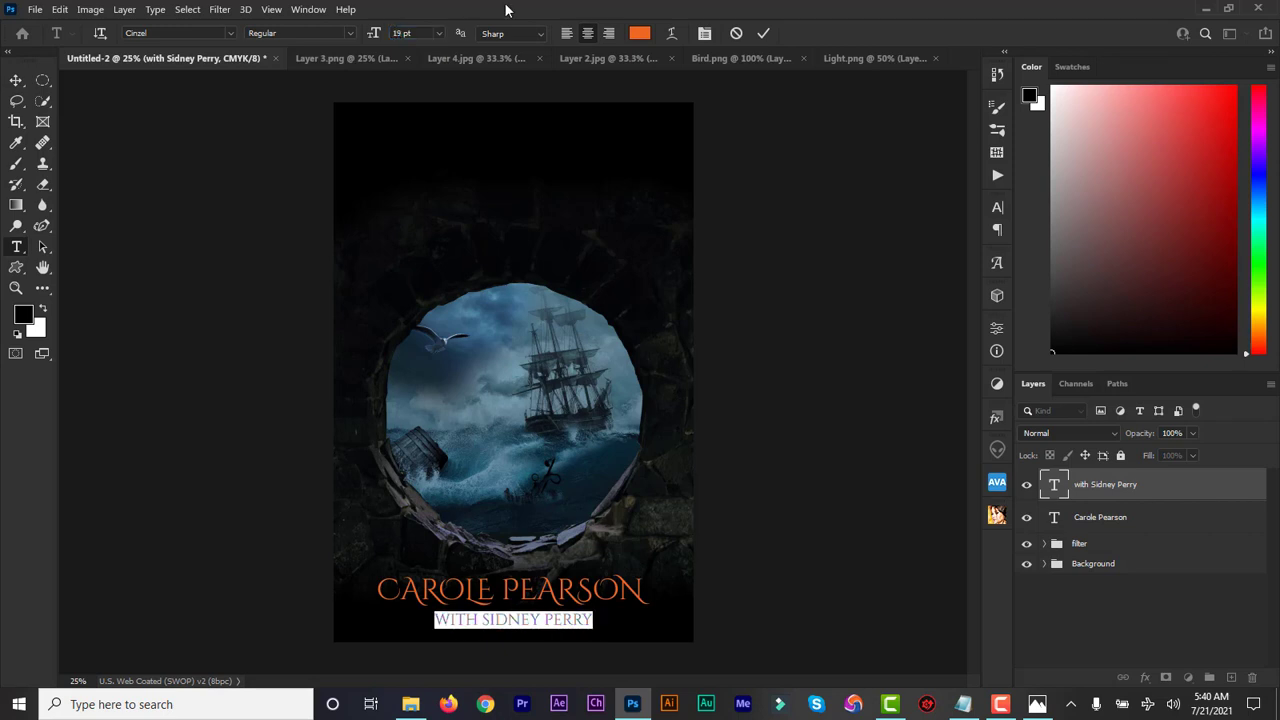
Step: Recolour the co-author line to white ffffff and commit the text edit
{"action": "left_click", "coordinate": [640, 33]}
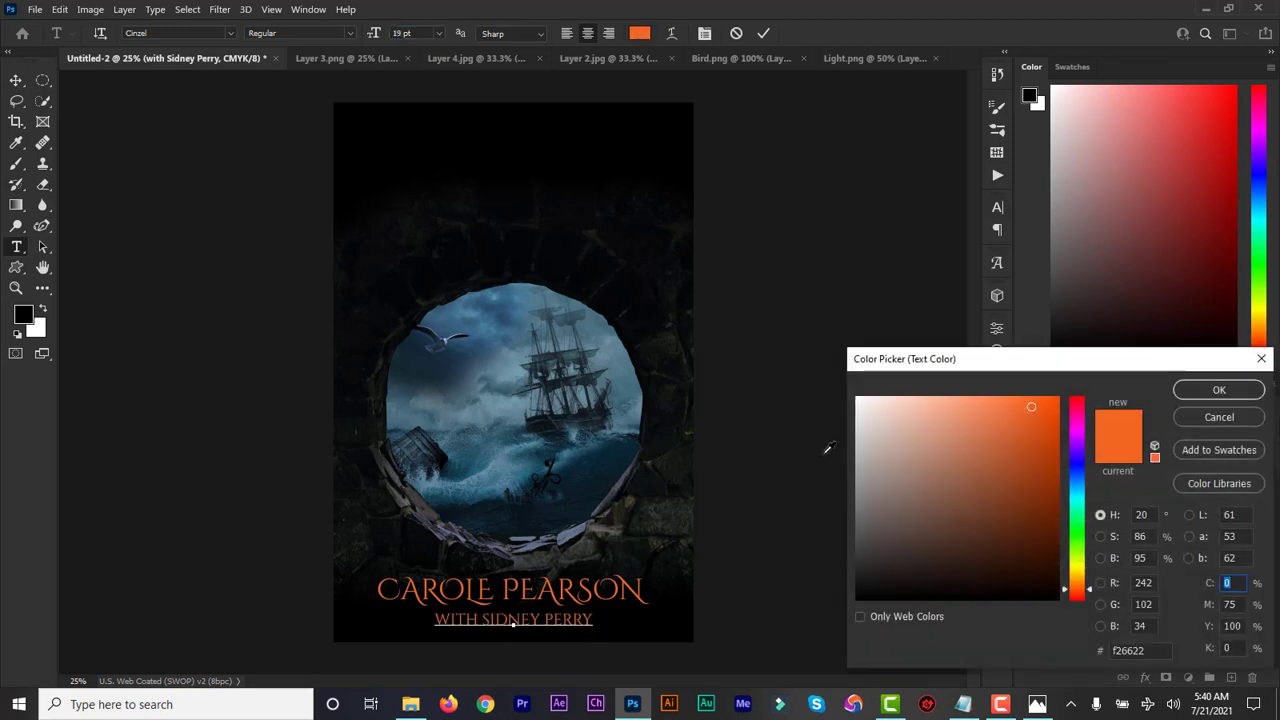
{"action": "left_click_drag", "start_coordinate": [863, 423], "coordinate": [840, 373]}
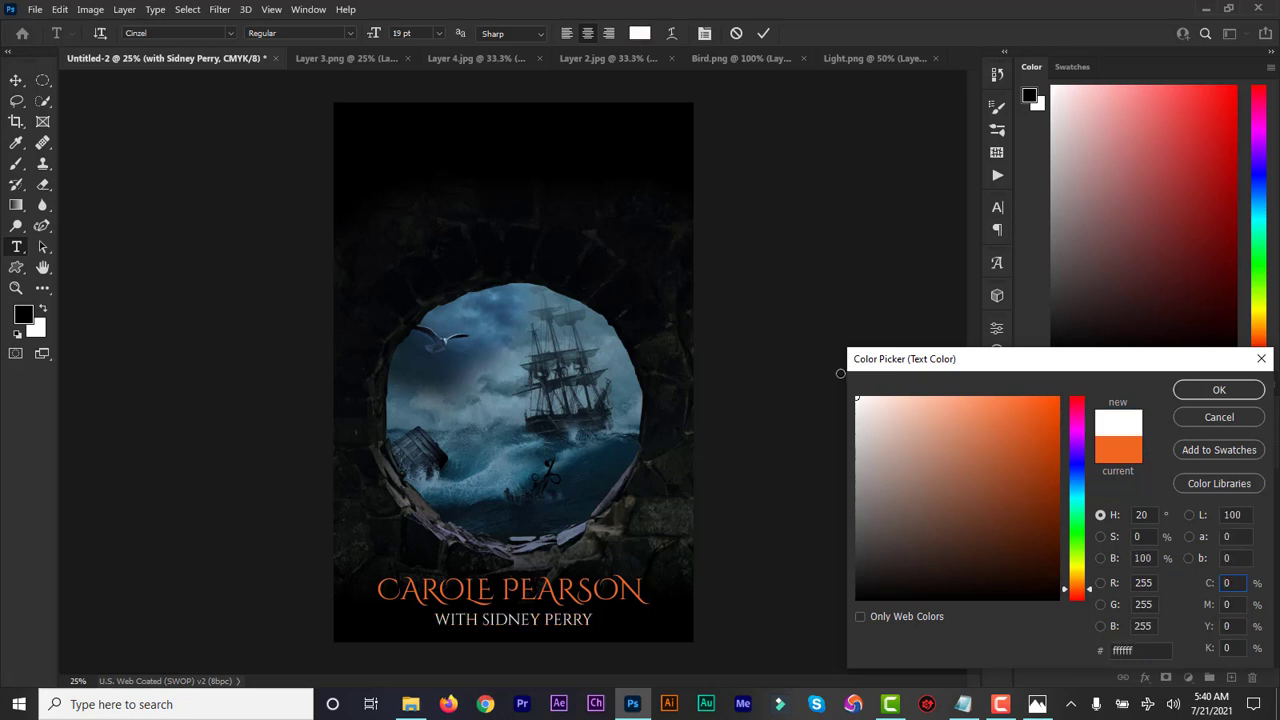
{"action": "left_click", "coordinate": [1214, 391]}
{"action": "left_click", "coordinate": [764, 33]}
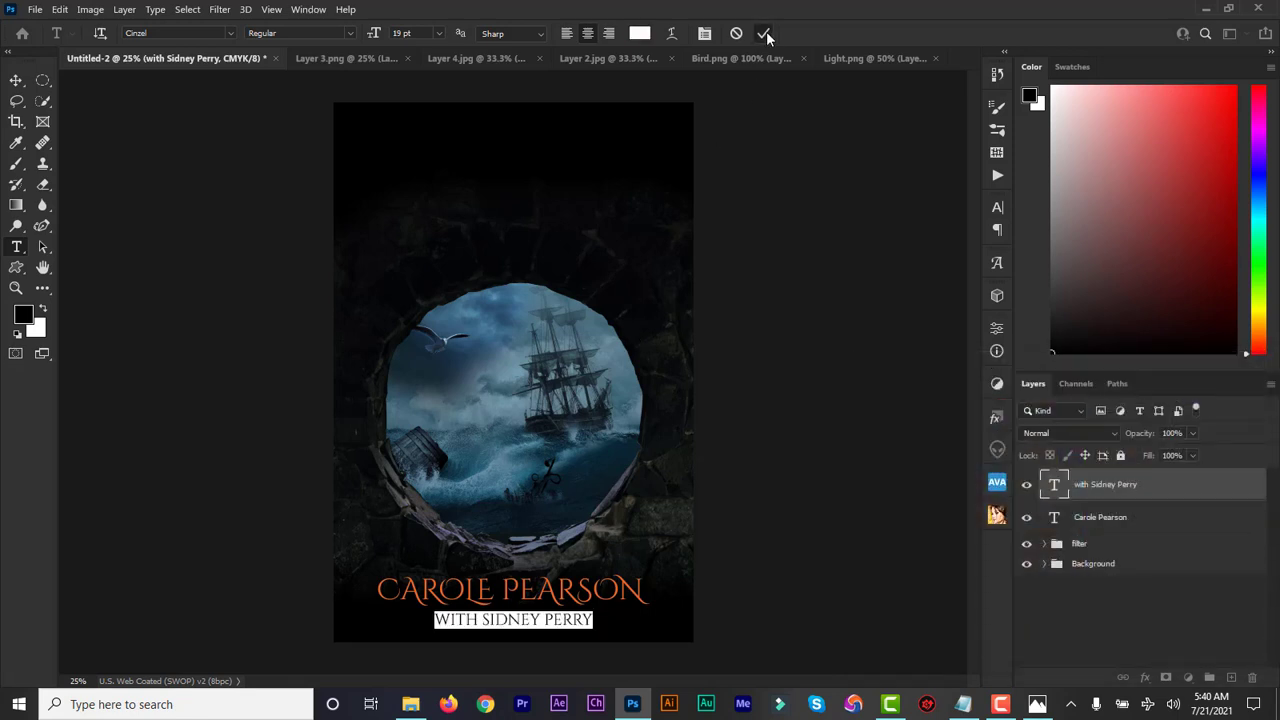
{"action": "key", "text": "v"}
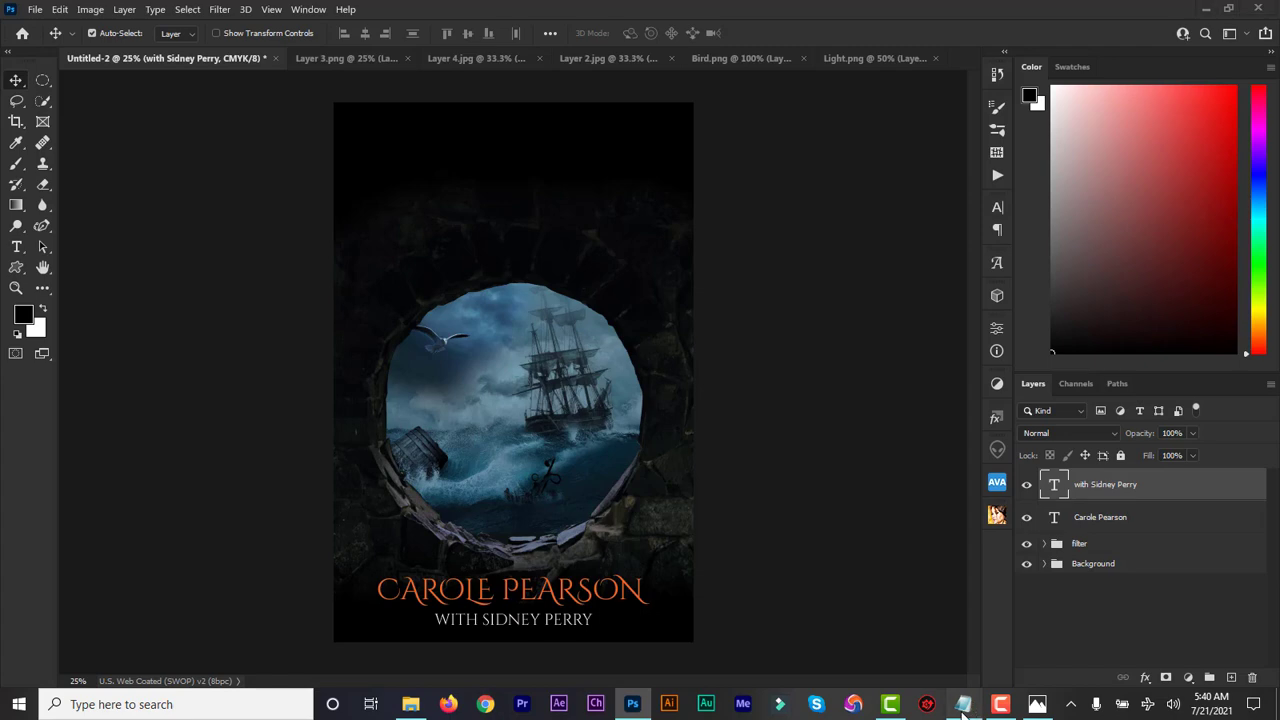
Step: Switch to the design notes in Notepad, copy the title phrase "The mighty men of the great wall of", and return to Photoshop
{"action": "left_click", "coordinate": [964, 704]}
{"action": "left_click", "coordinate": [286, 110]}
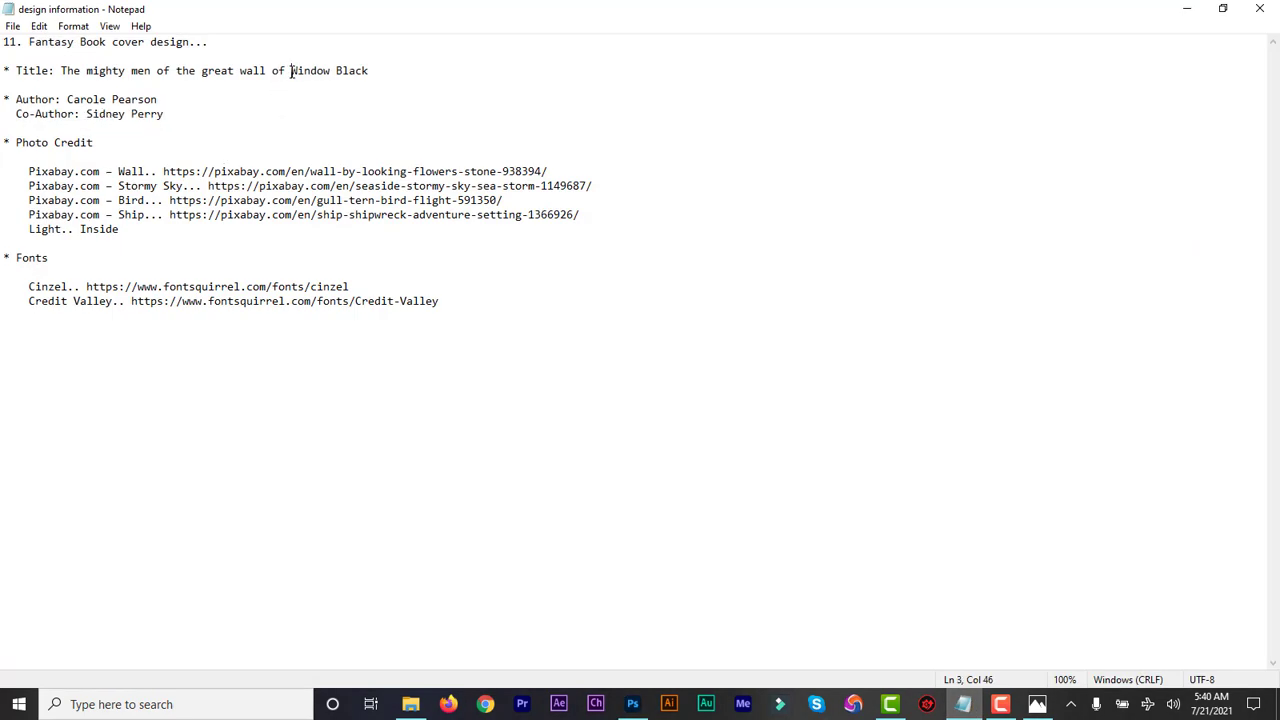
{"action": "left_click_drag", "start_coordinate": [370, 70], "coordinate": [70, 70]}
{"action": "left_click", "coordinate": [293, 70]}
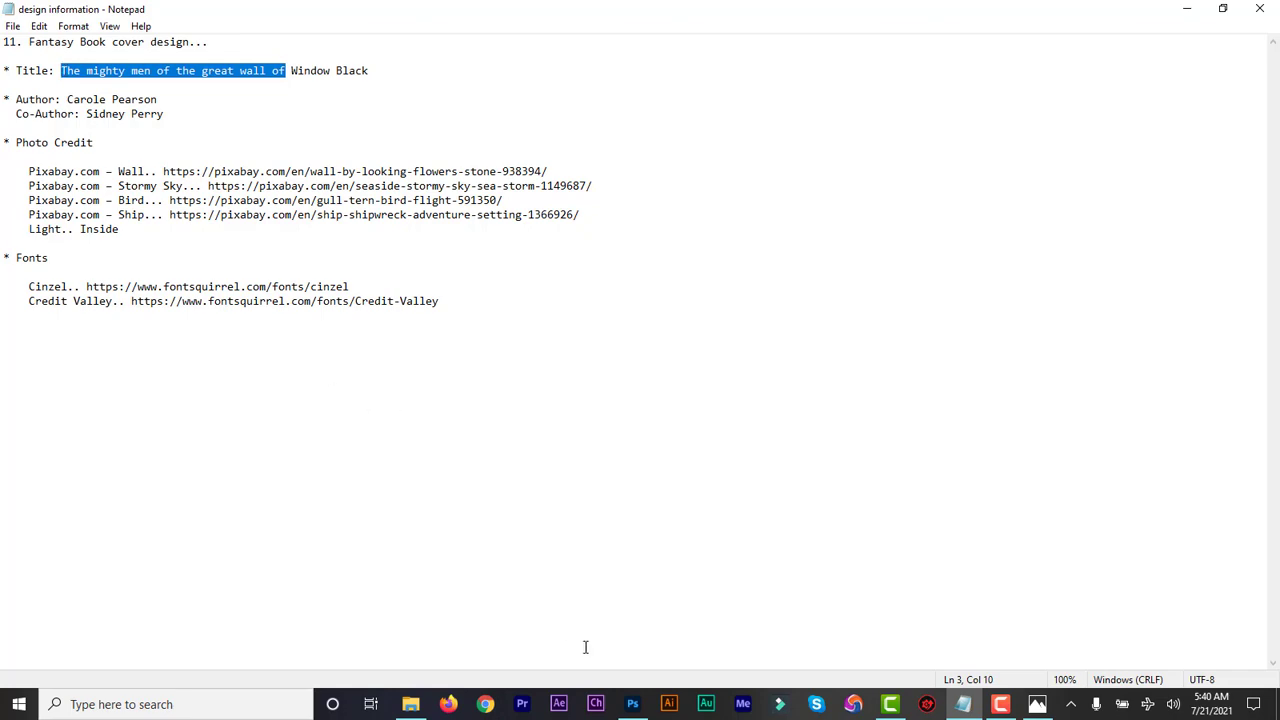
{"action": "left_click", "coordinate": [632, 704]}
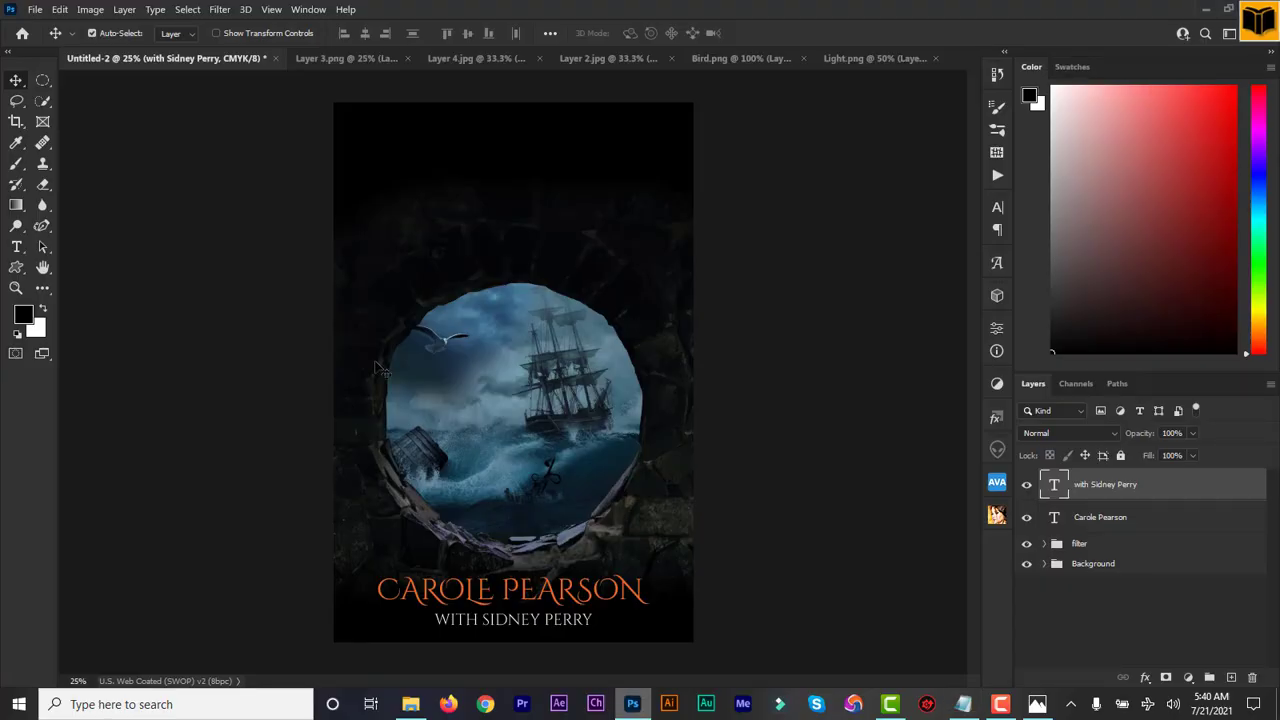
Step: Add the text line "The mighty men of the great wall of" centred near the cover's upper edge
{"action": "left_click", "coordinate": [19, 246]}
{"action": "left_click", "coordinate": [449, 130]}
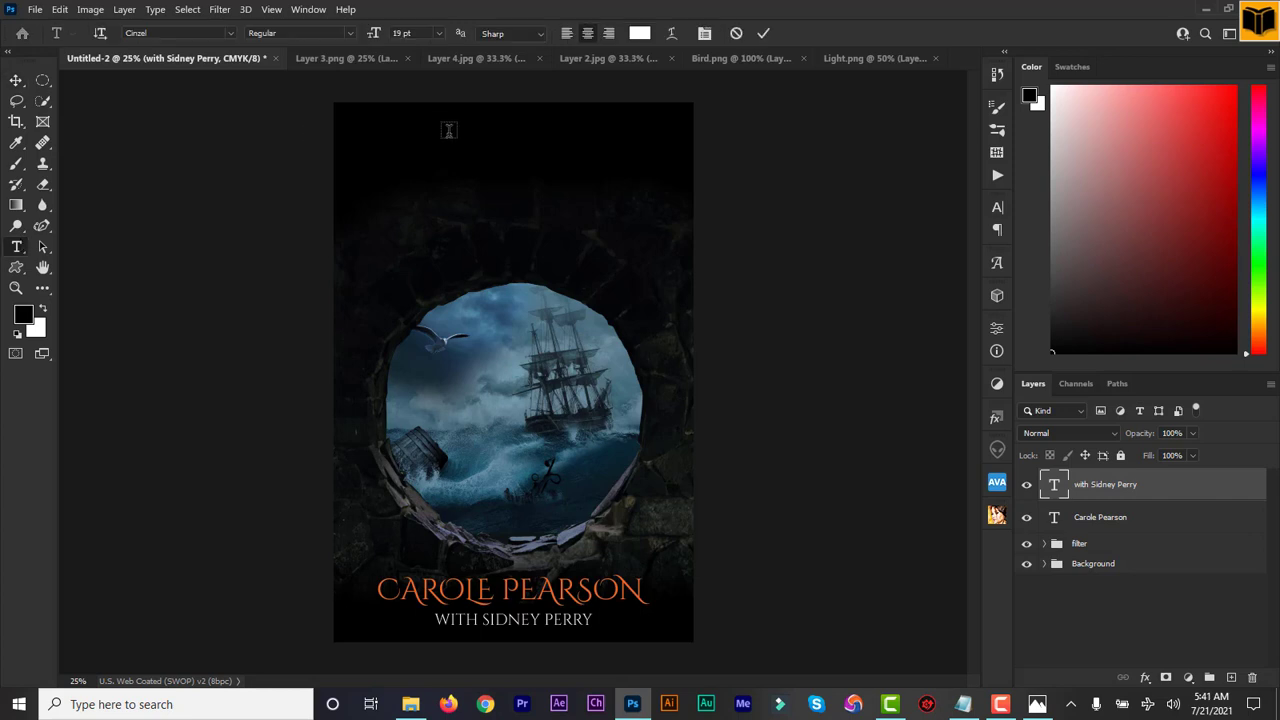
{"action": "type", "text": "THE MIGHTY MEN OF THE GREAT WALL OF"}
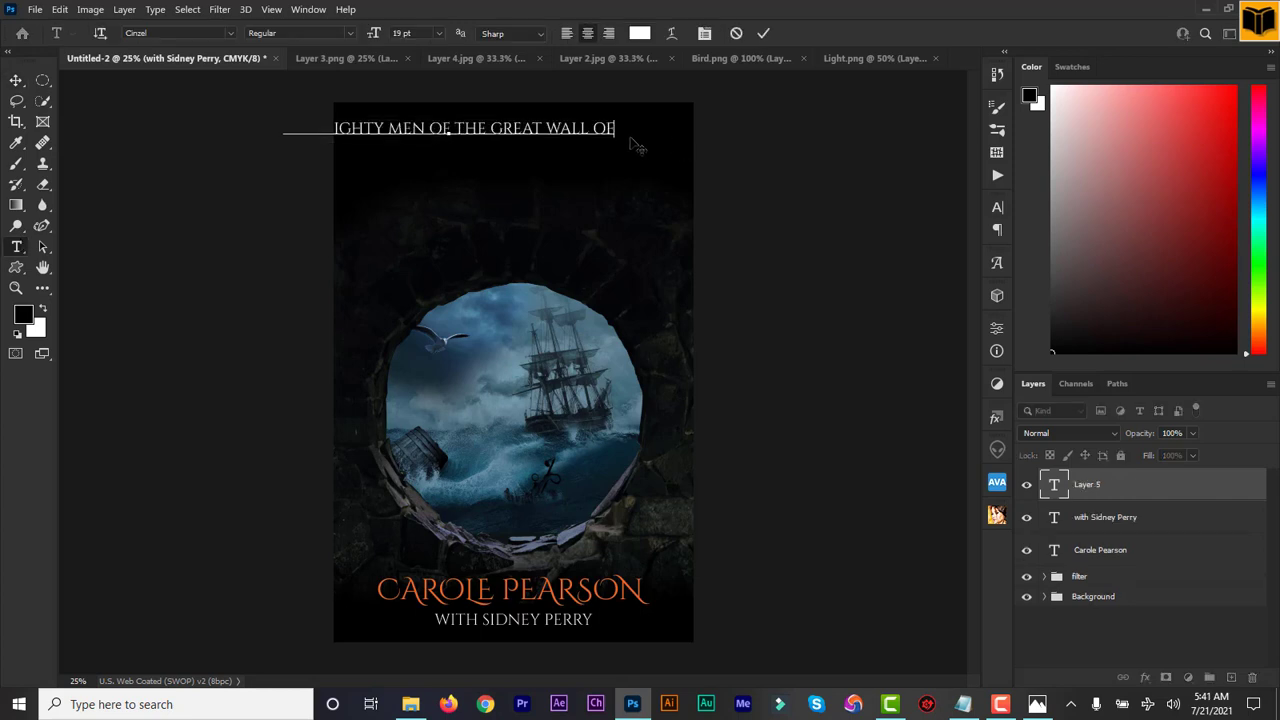
{"action": "key", "text": "BackSpace"}
{"action": "key", "text": "BackSpace"}
{"action": "key", "text": "BackSpace"}
{"action": "key", "text": "BackSpace"}
{"action": "type", "text": "L OF"}
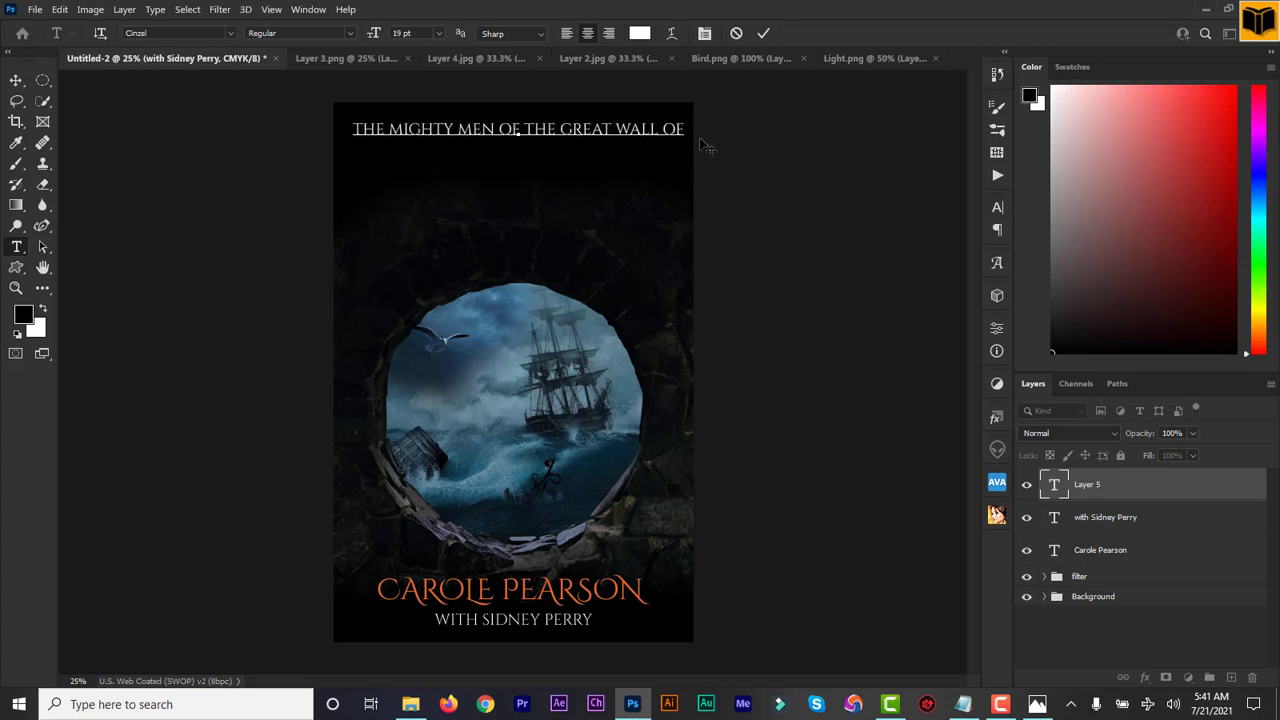
Step: Reduce the upper title line's font size to 11 pt
{"action": "double_click", "coordinate": [1054, 485]}
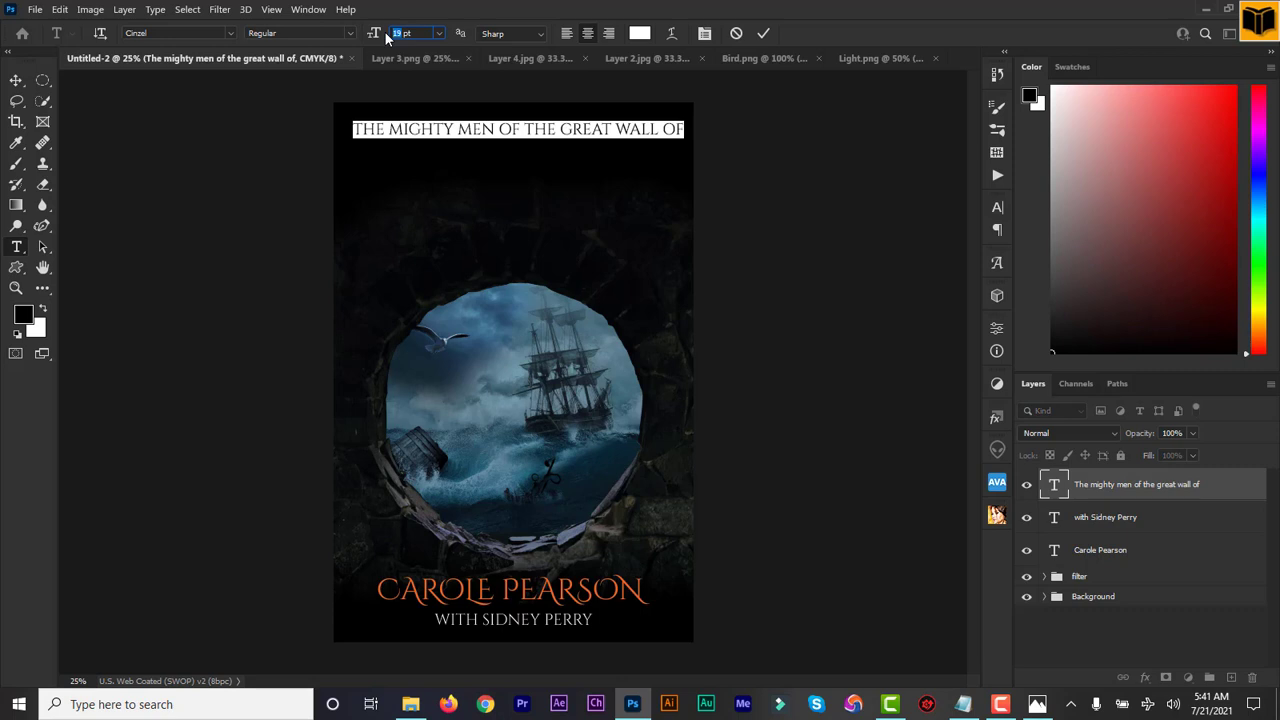
{"action": "left_click", "coordinate": [763, 33]}
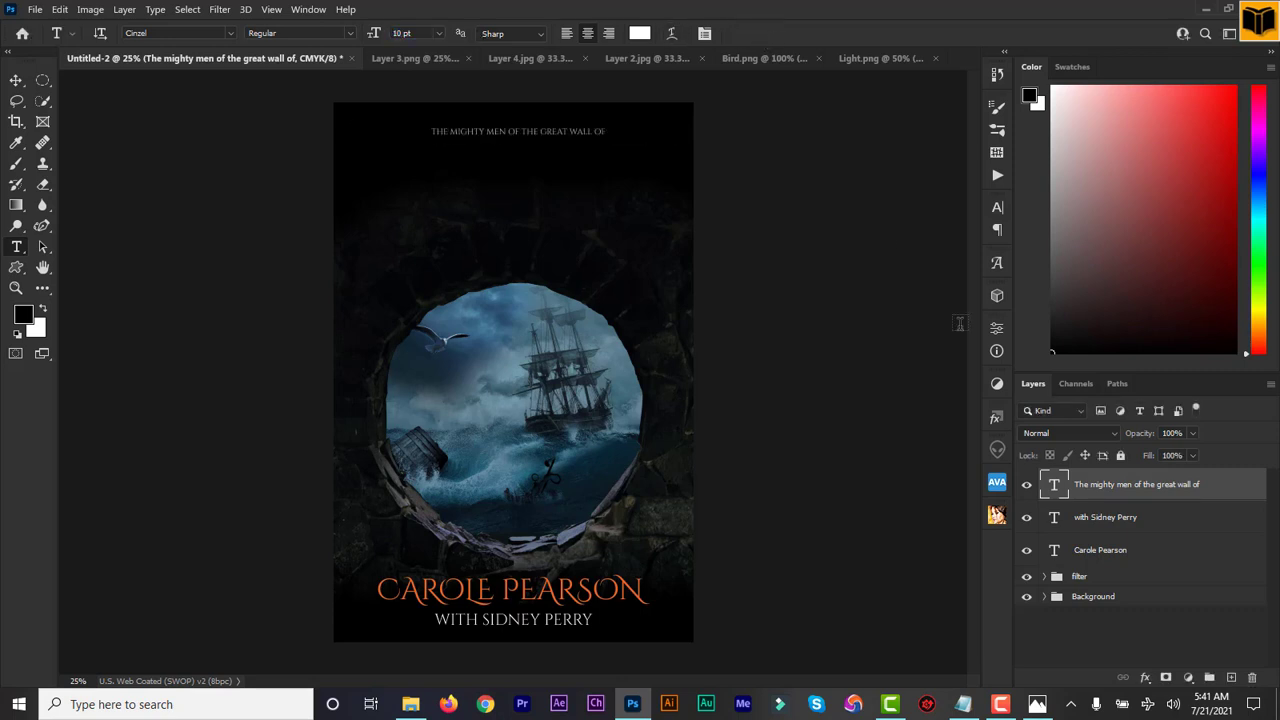
{"action": "double_click", "coordinate": [1055, 487]}
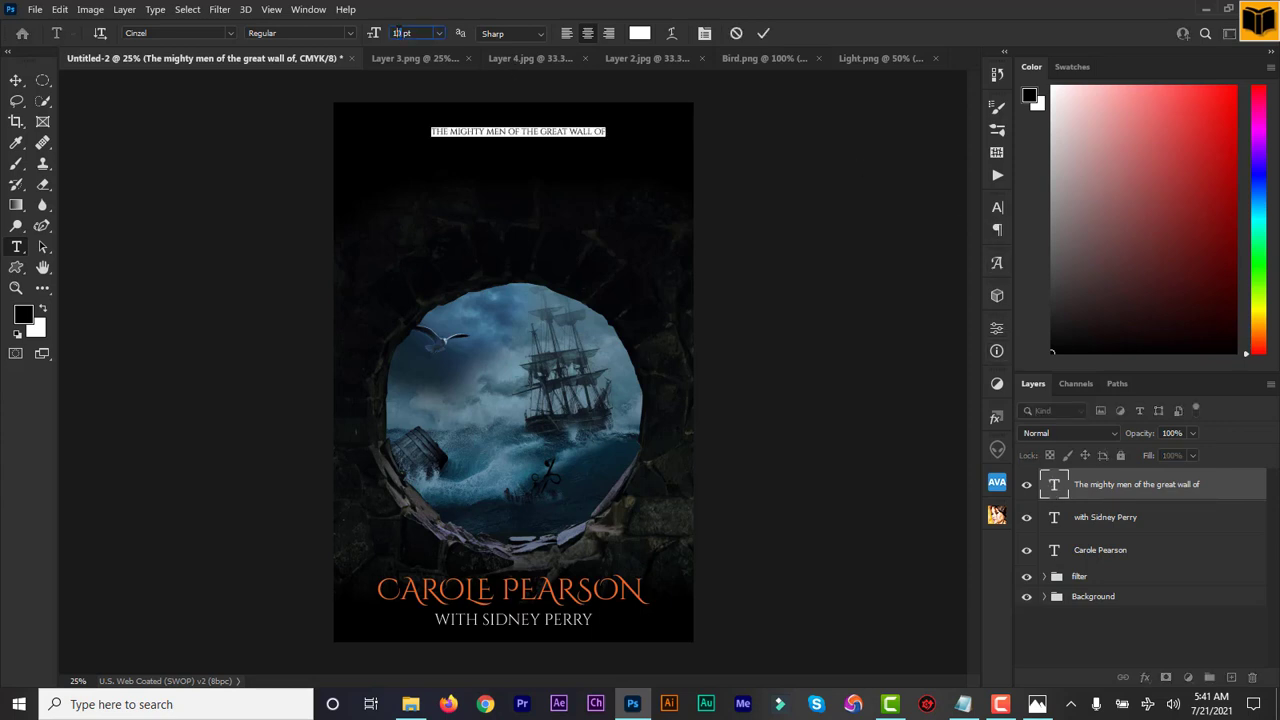
{"action": "key", "text": "Return"}
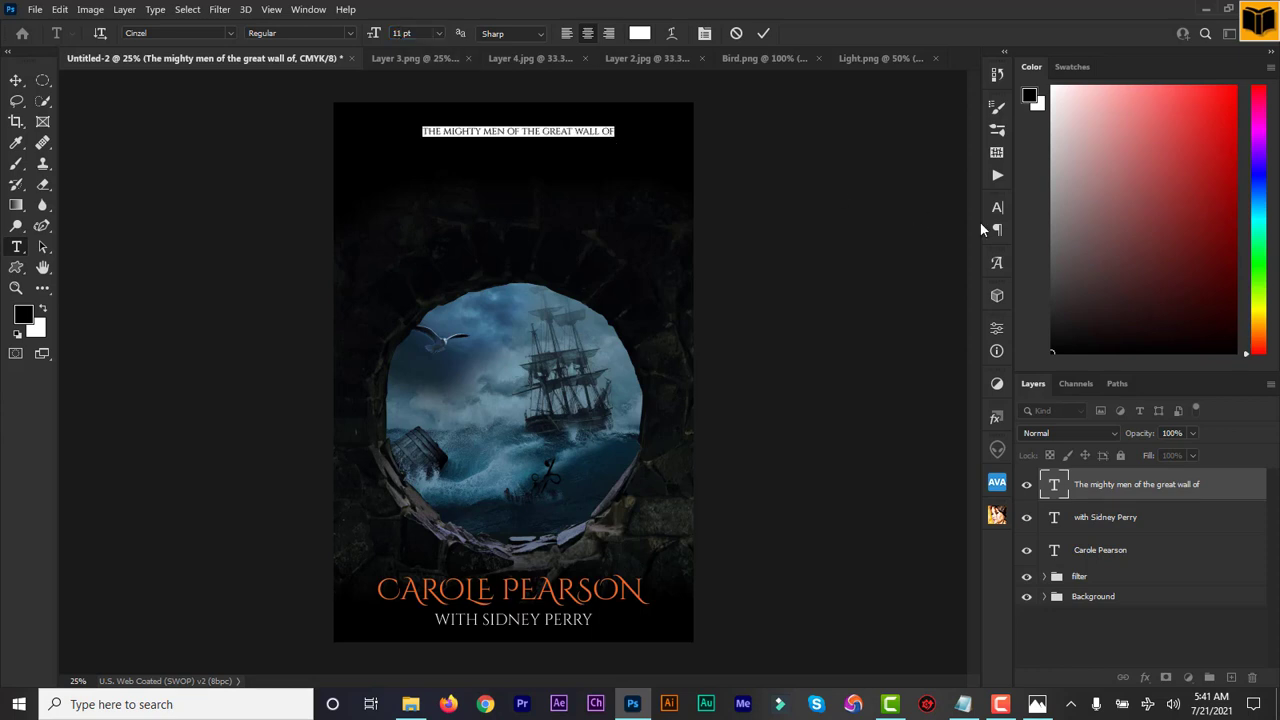
Step: Widen the upper title line's tracking to 160 and commit the text edit
{"action": "left_click", "coordinate": [997, 207]}
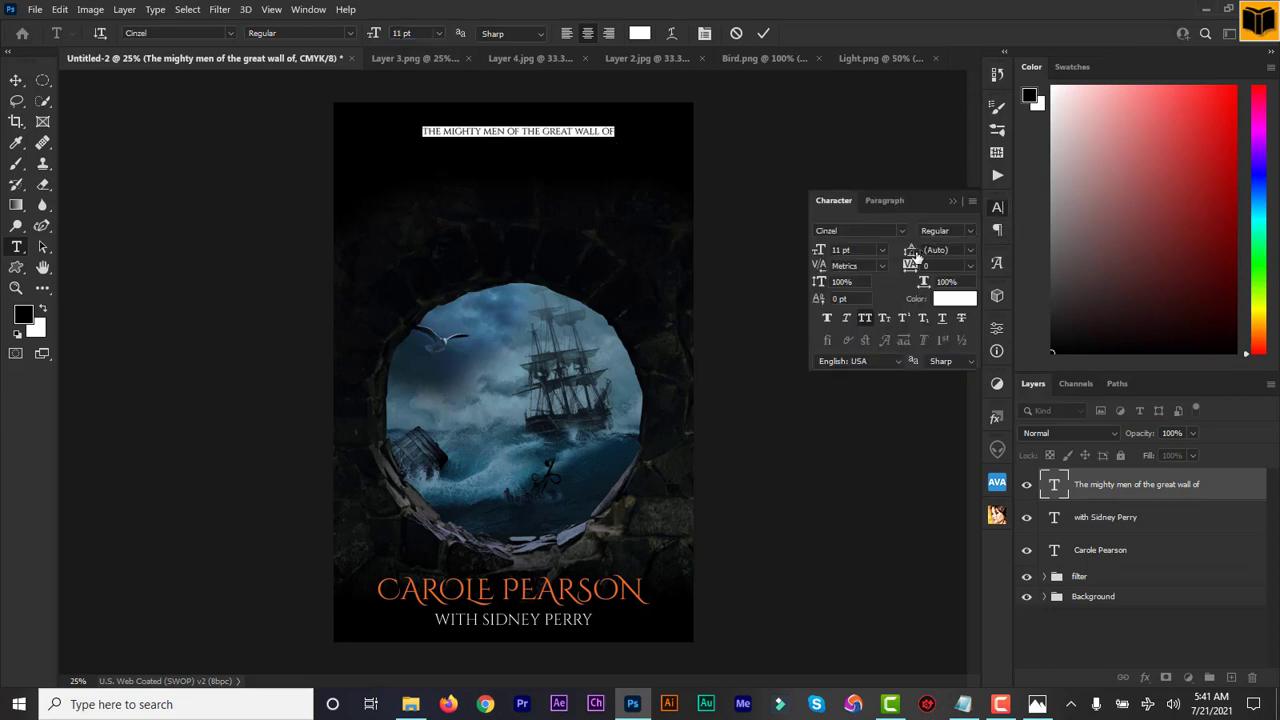
{"action": "left_click_drag", "start_coordinate": [912, 265], "coordinate": [922, 268]}
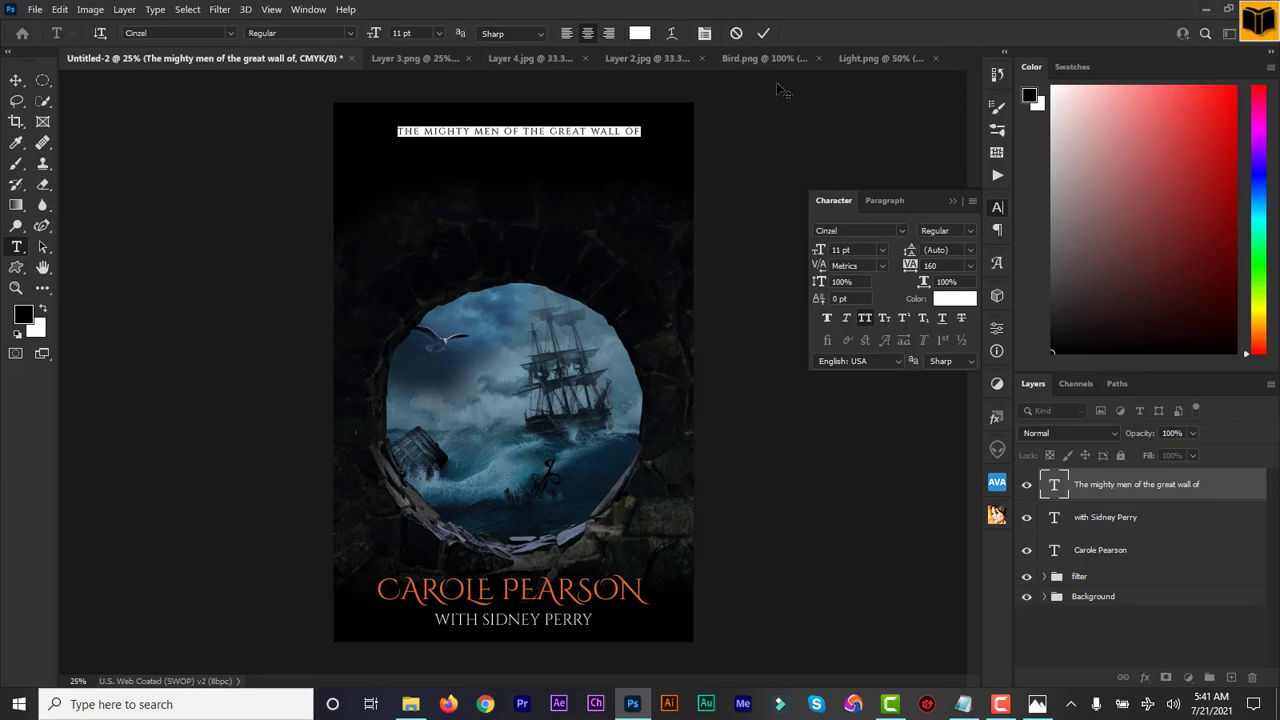
{"action": "left_click", "coordinate": [763, 33]}
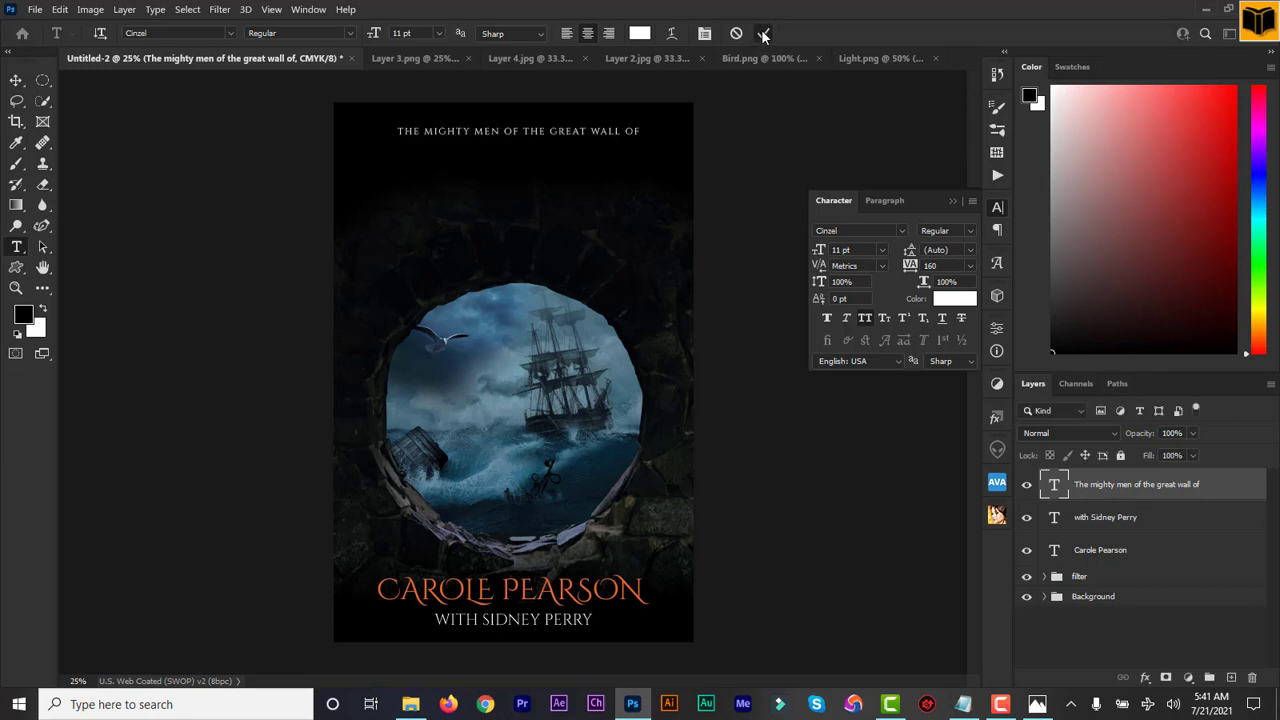
{"action": "left_click", "coordinate": [952, 201]}
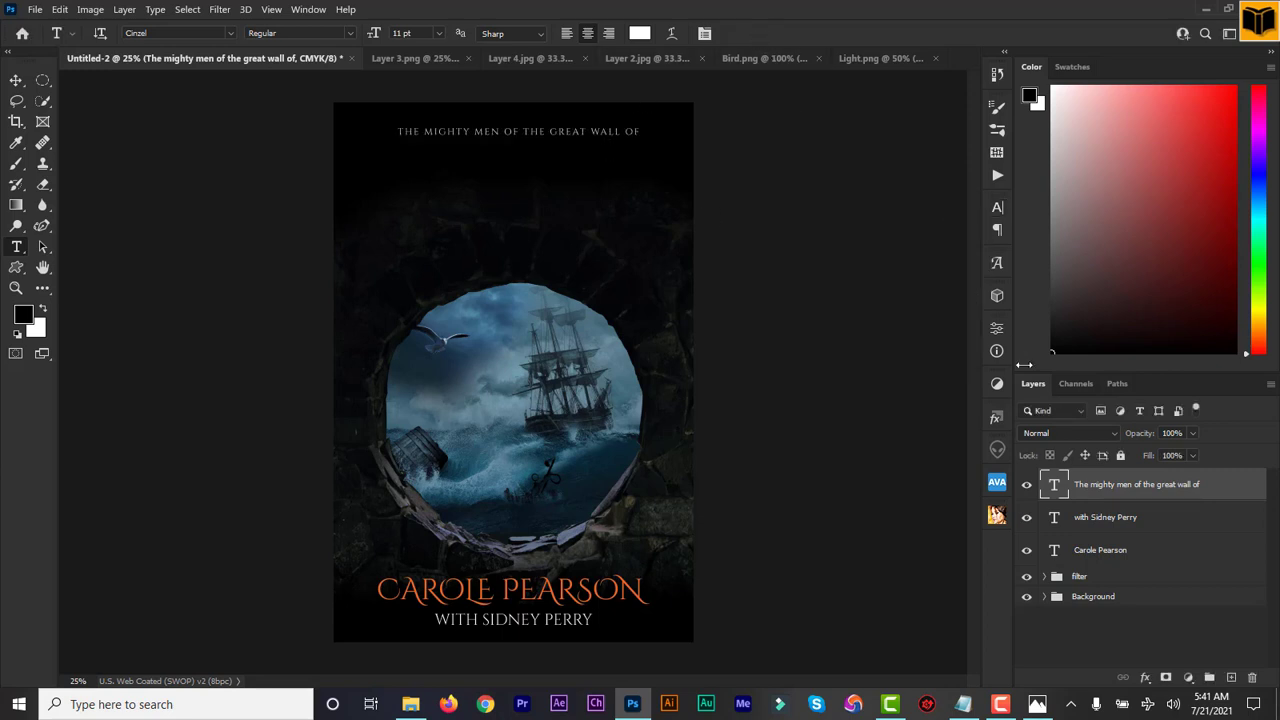
Step: Recolour the upper title line to bright blue 00d8ff and commit the text edit
{"action": "double_click", "coordinate": [1053, 487]}
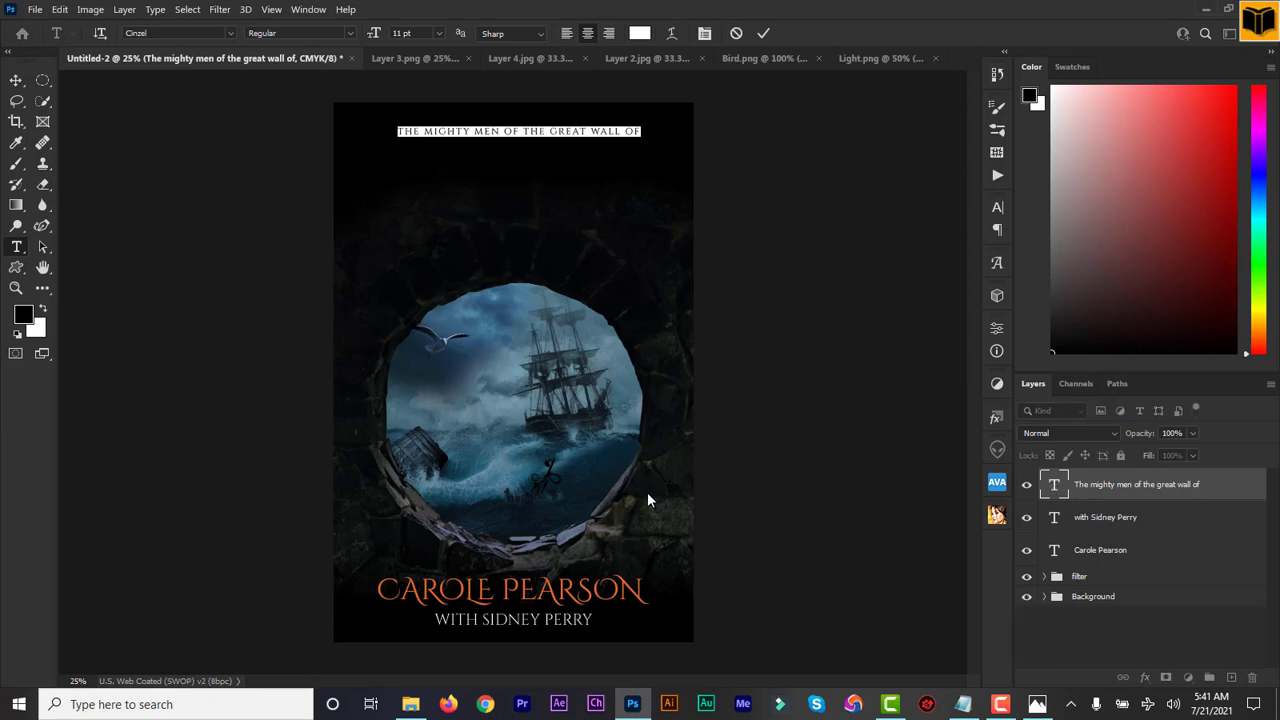
{"action": "left_click", "coordinate": [639, 32]}
{"action": "left_click", "coordinate": [1144, 650]}
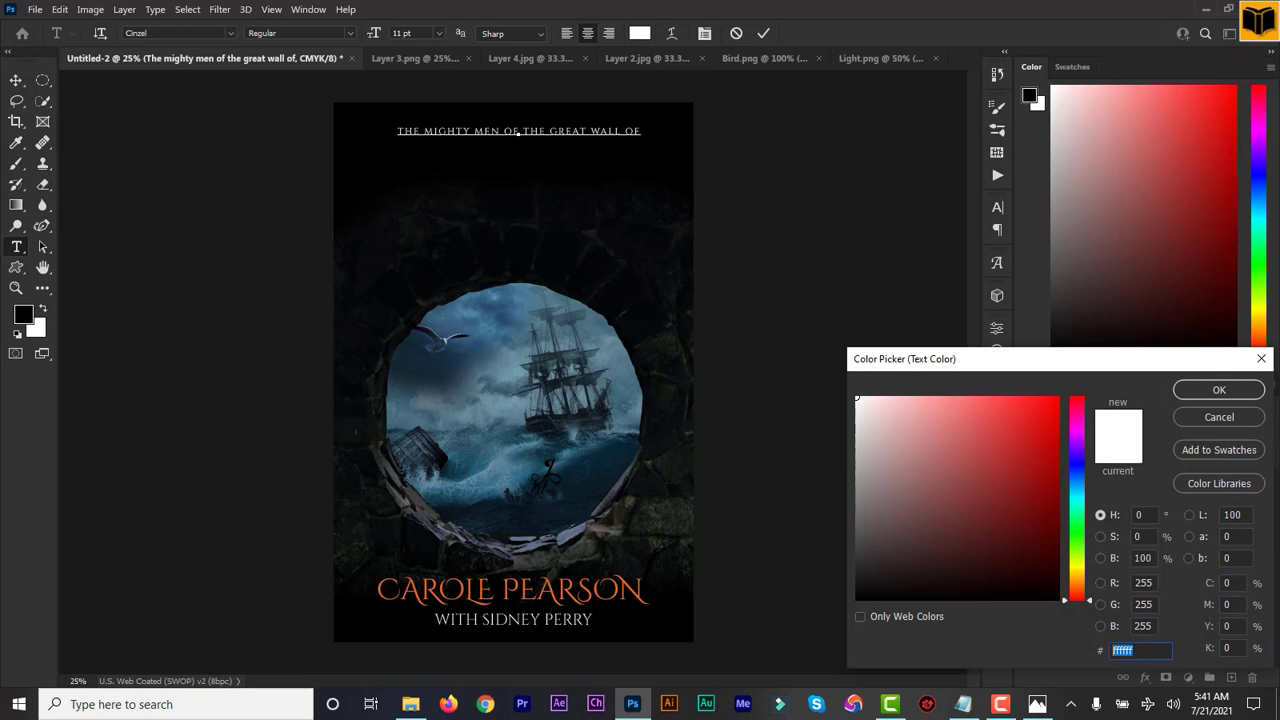
{"action": "type", "text": "00"}
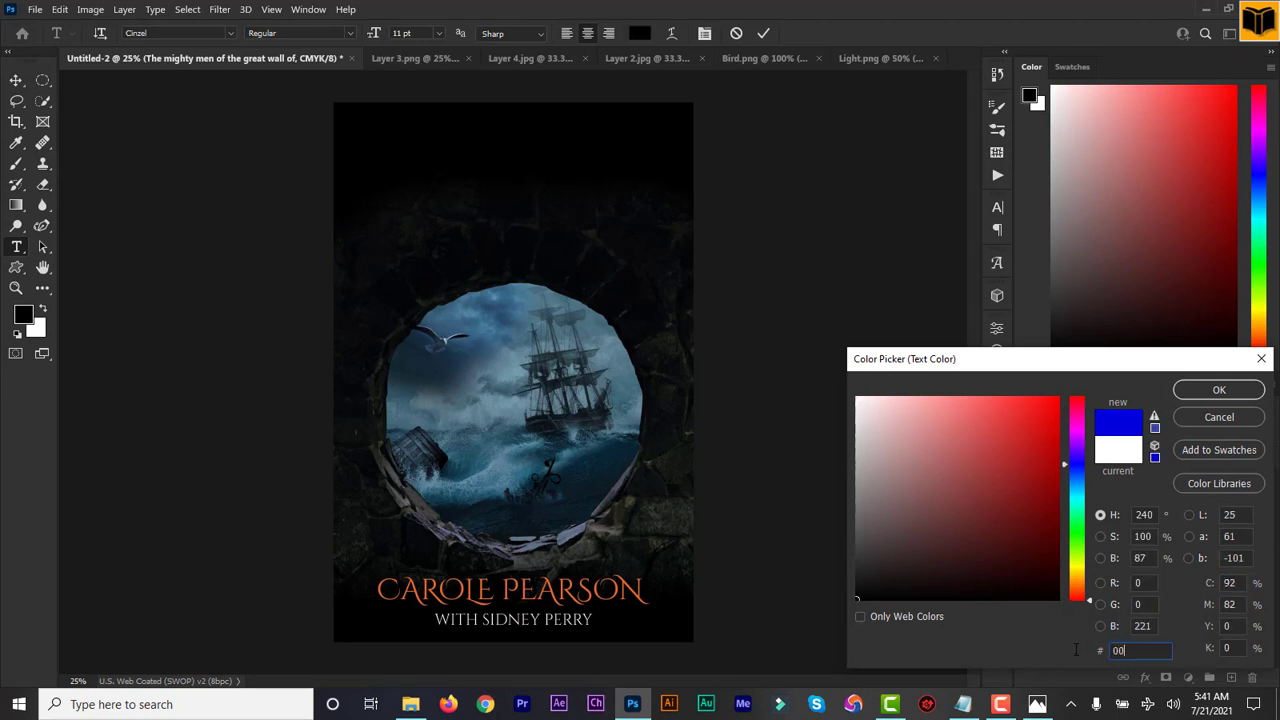
{"action": "type", "text": "d8ff"}
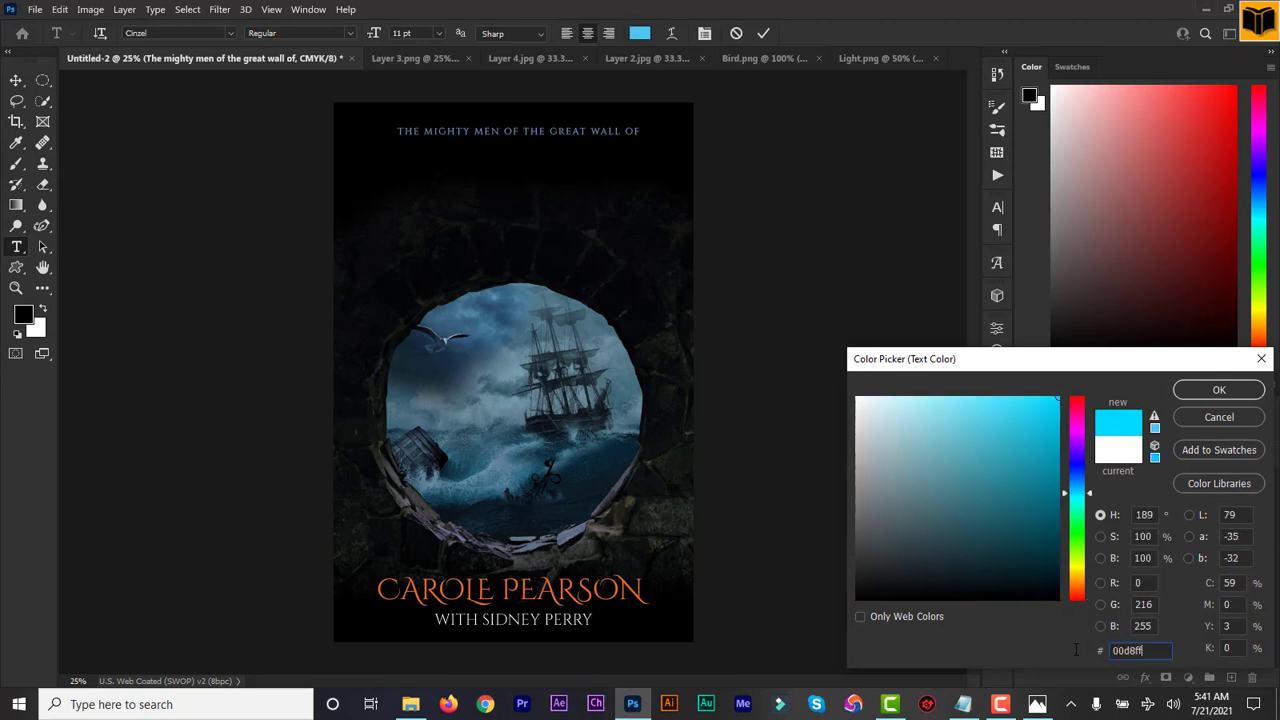
{"action": "left_click", "coordinate": [1219, 390]}
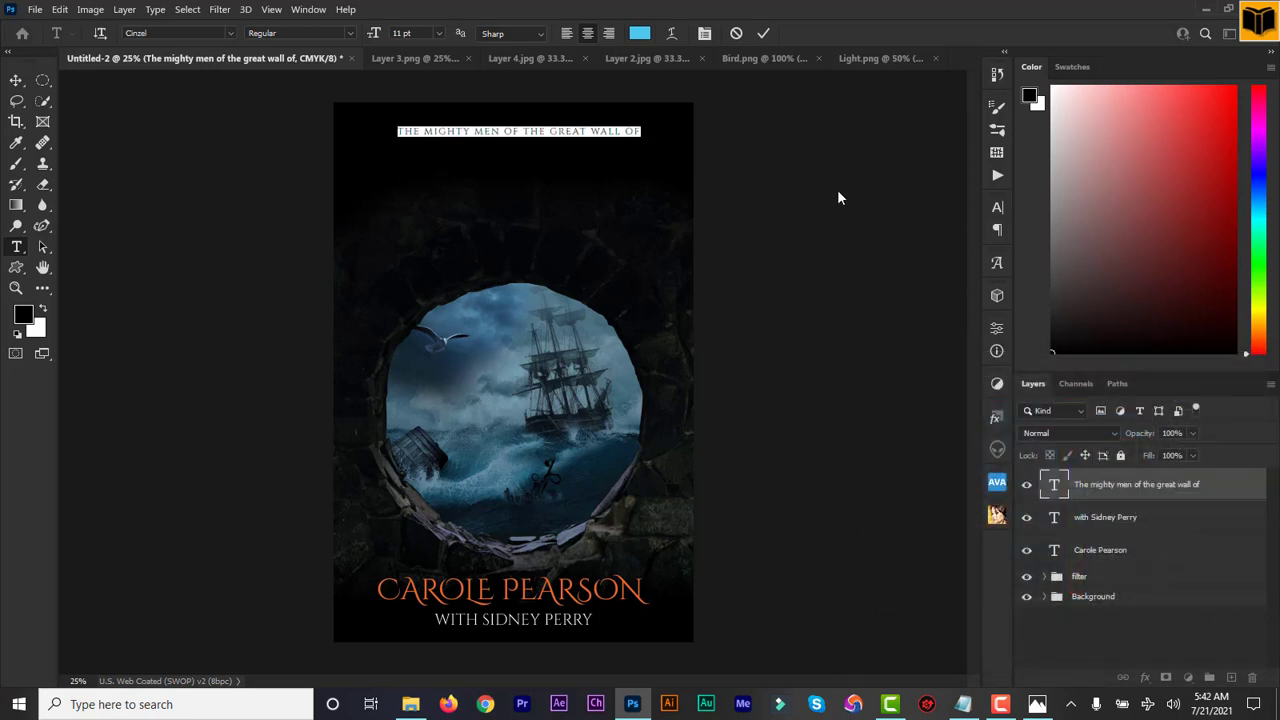
{"action": "left_click", "coordinate": [765, 36]}
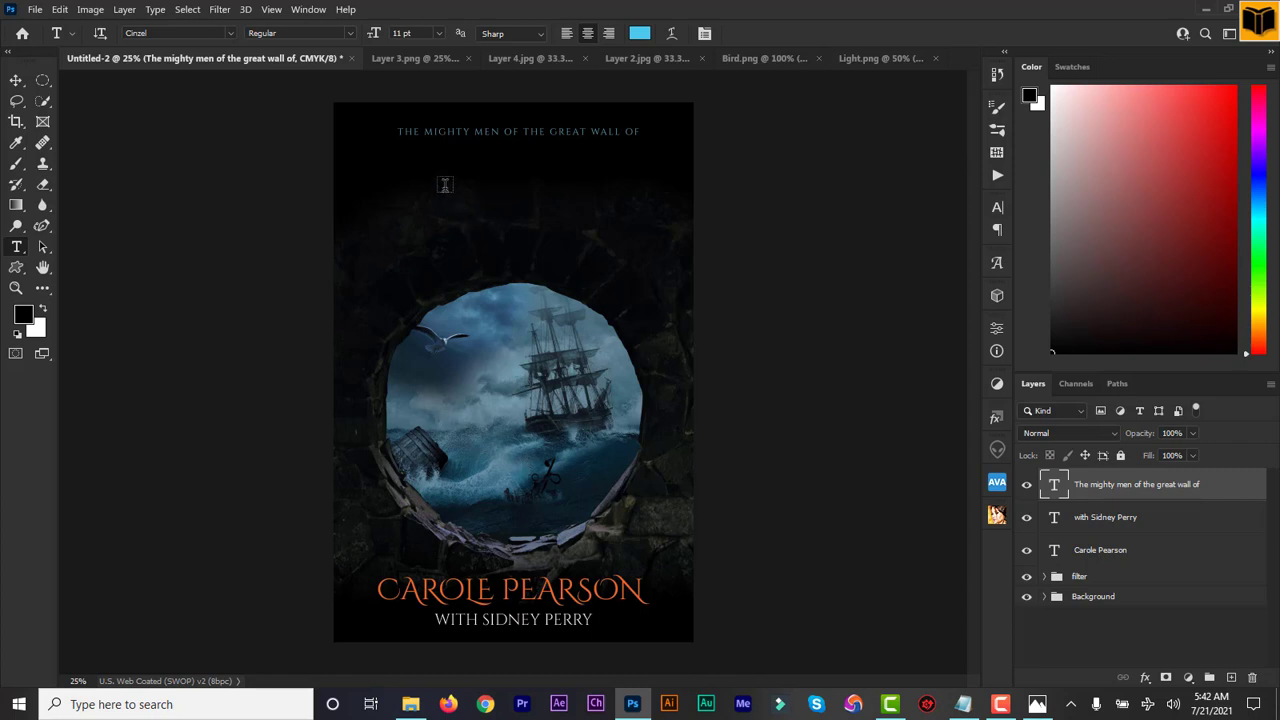
Step: Add a separate text layer reading "window" below the upper title line, checking the title wording in the Notepad design notes
{"action": "left_click", "coordinate": [445, 185]}
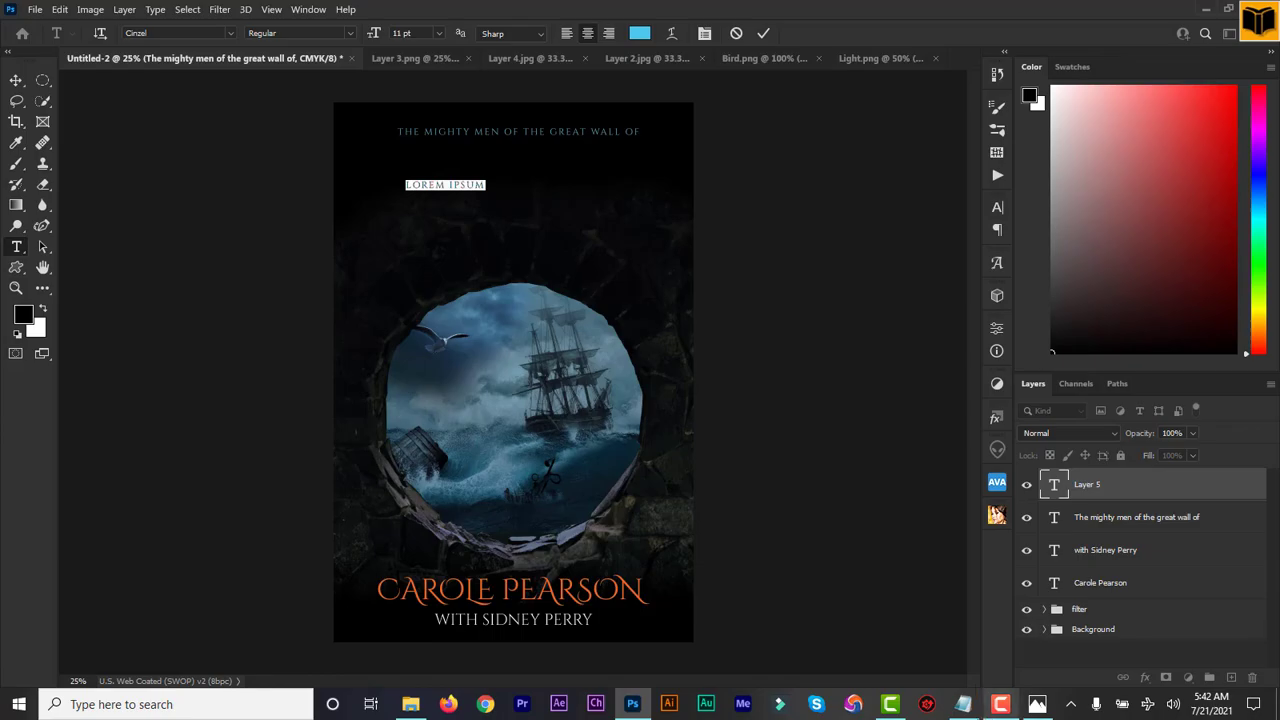
{"action": "left_click", "coordinate": [963, 704]}
{"action": "left_click", "coordinate": [963, 704]}
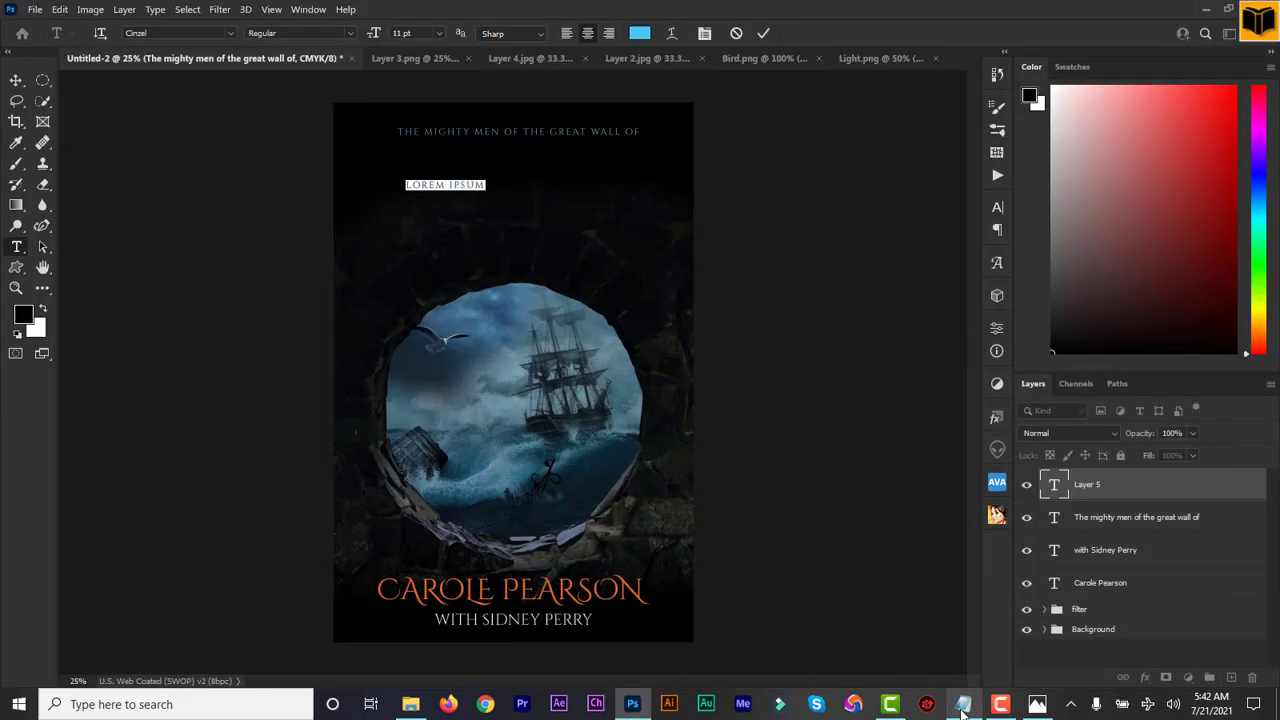
{"action": "type", "text": "window"}
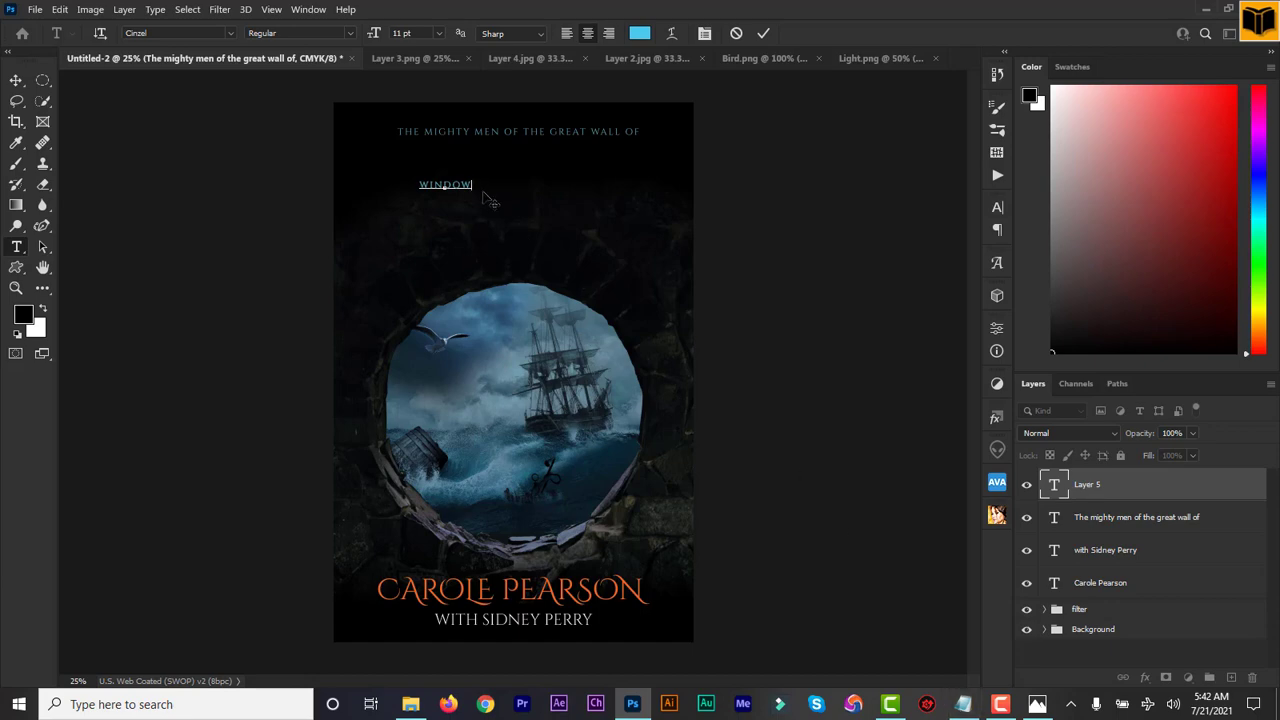
{"action": "left_click", "coordinate": [963, 704]}
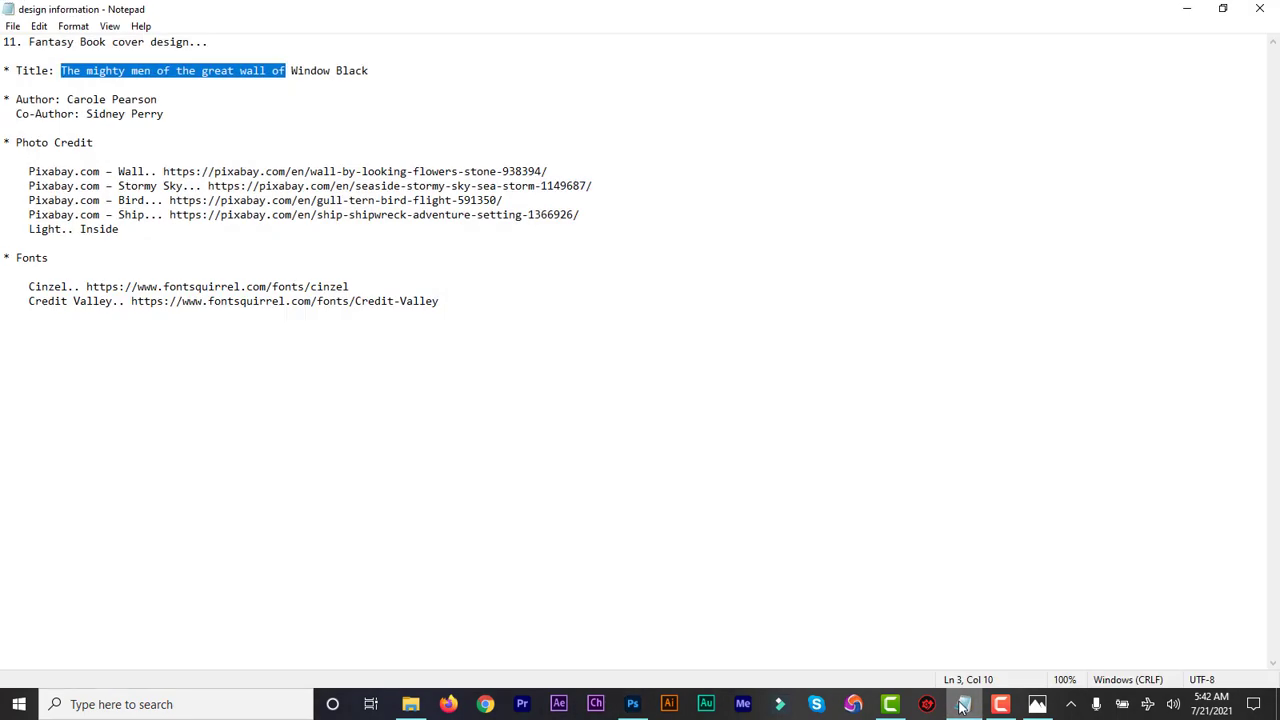
{"action": "left_click", "coordinate": [963, 704]}
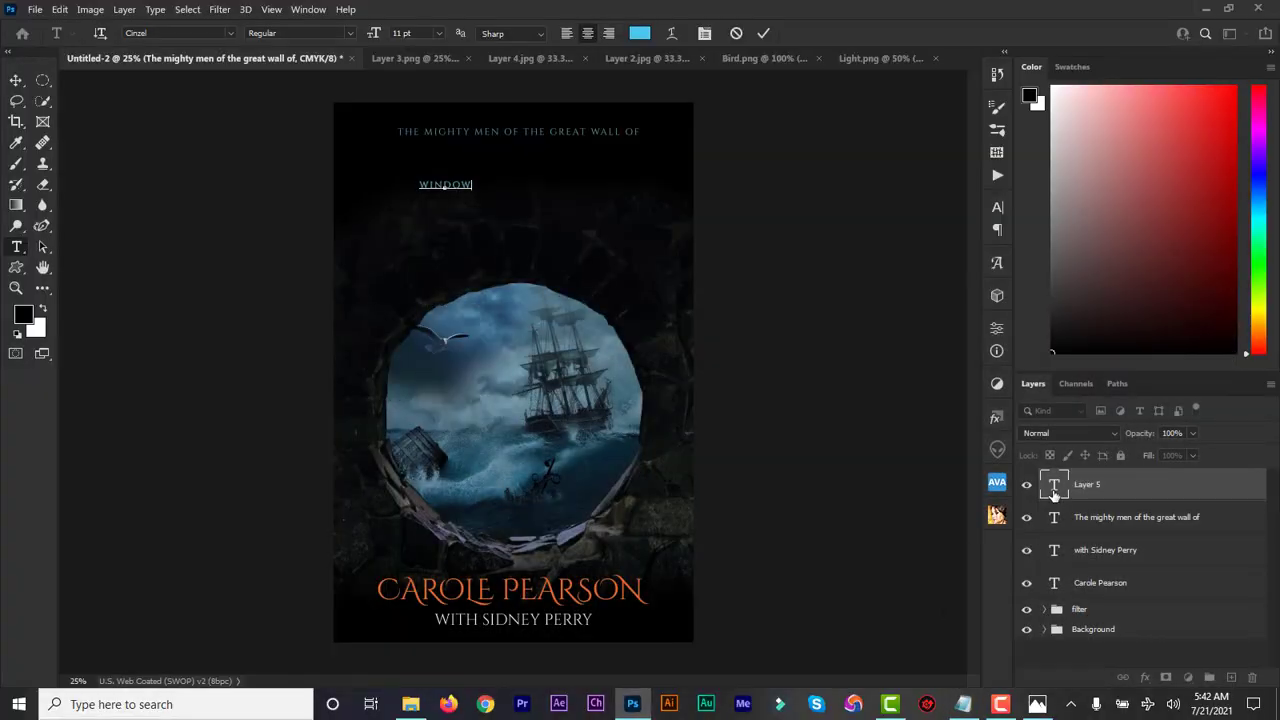
Step: Change the font of the word "window" to Credit River Regular
{"action": "double_click", "coordinate": [1053, 494]}
{"action": "left_click", "coordinate": [158, 34]}
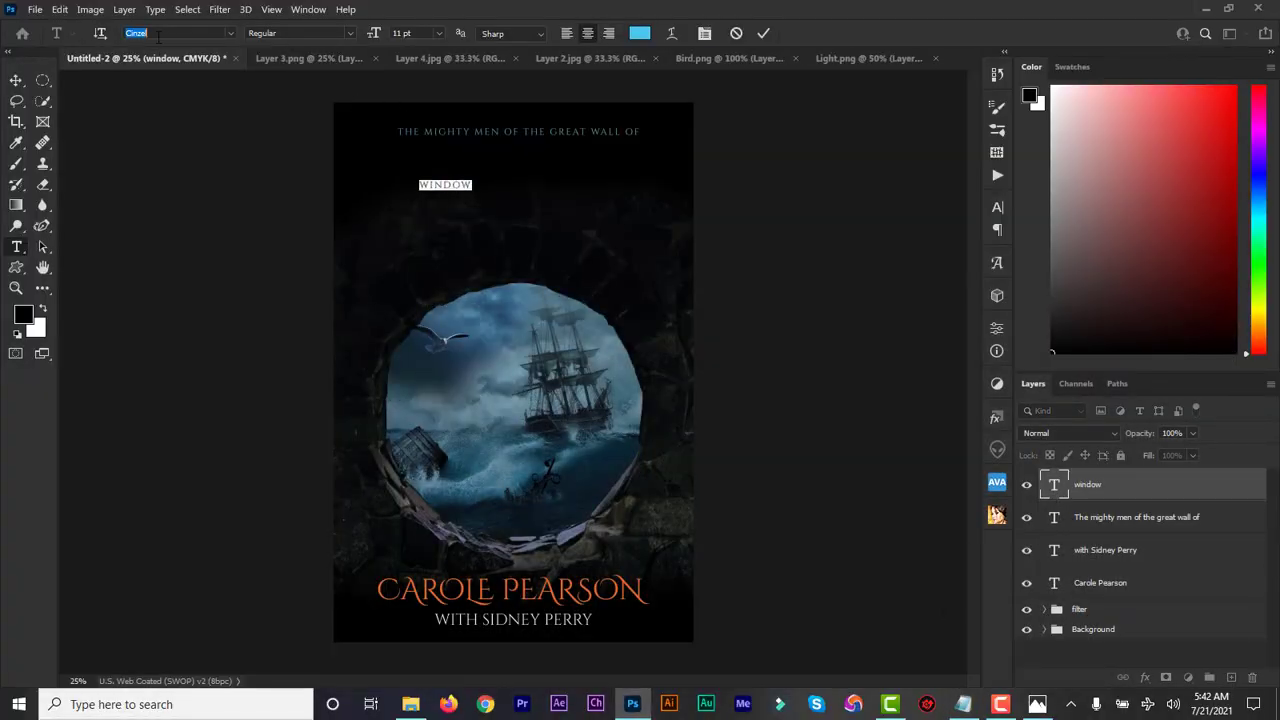
{"action": "type", "text": "cred"}
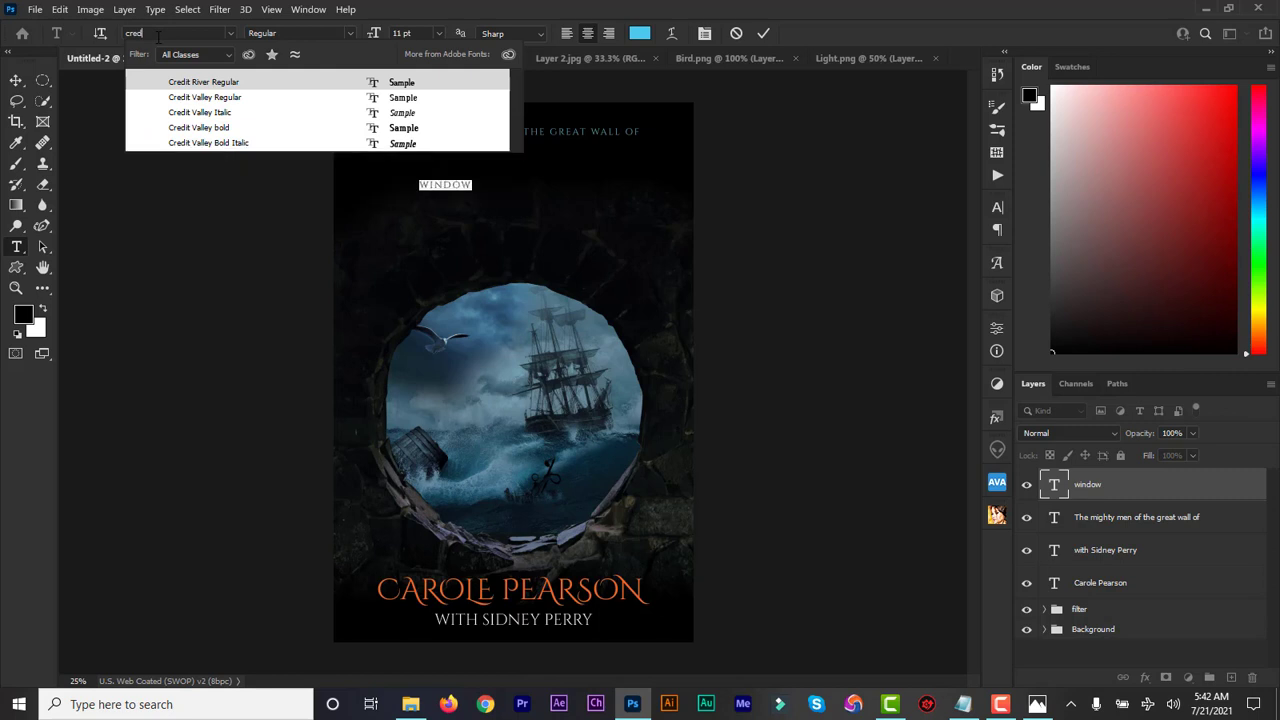
{"action": "left_click", "coordinate": [231, 82]}
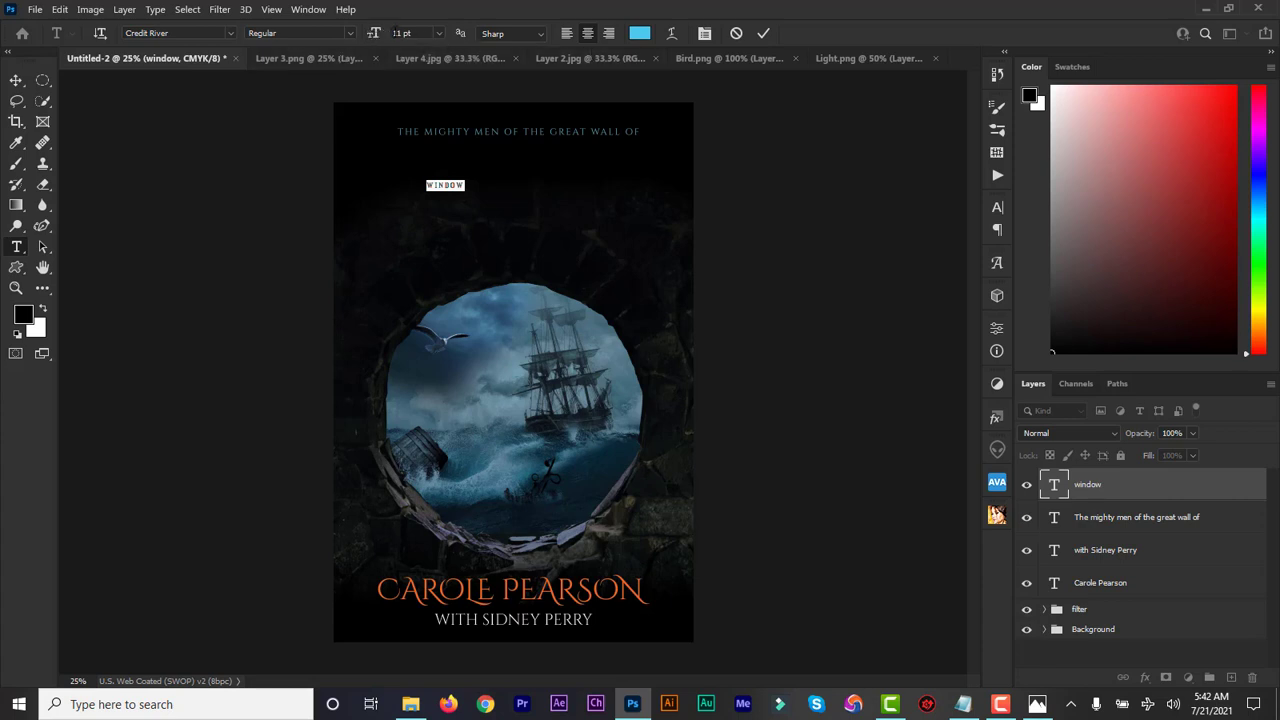
Step: Enlarge the word "window" to 115 pt and set its tracking to 0
{"action": "left_click_drag", "start_coordinate": [373, 38], "coordinate": [453, 36]}
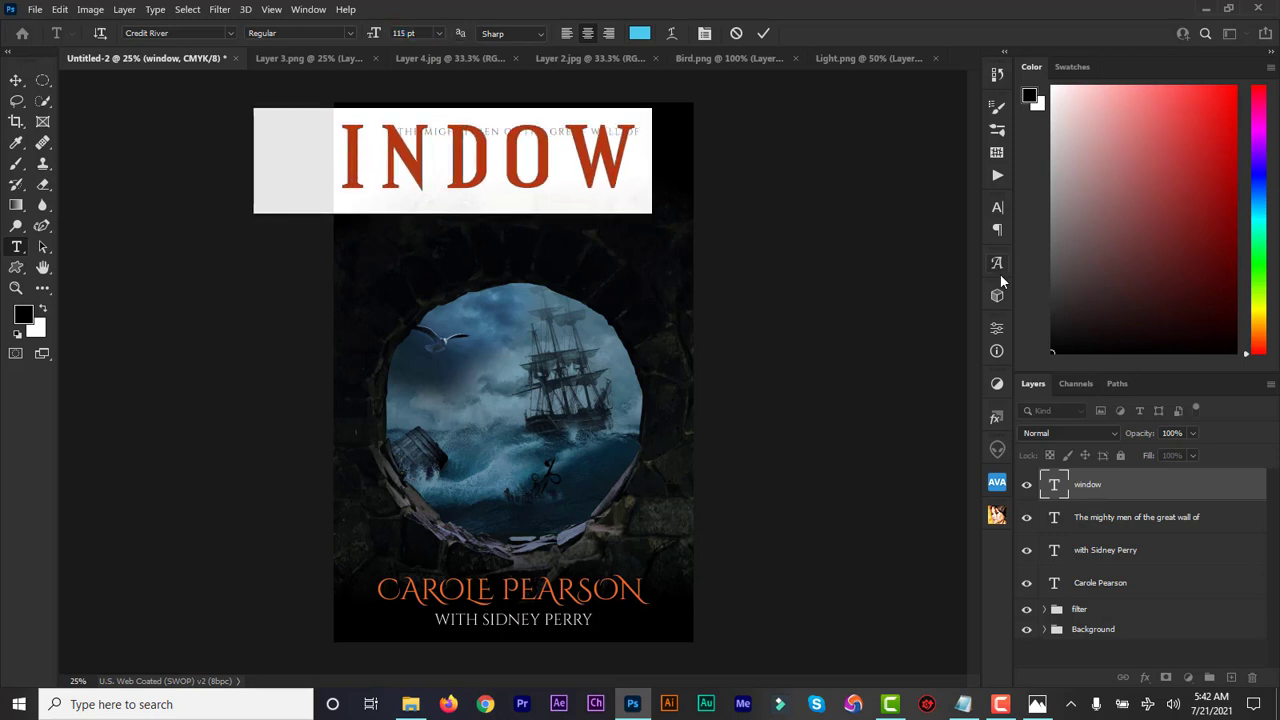
{"action": "left_click", "coordinate": [997, 207]}
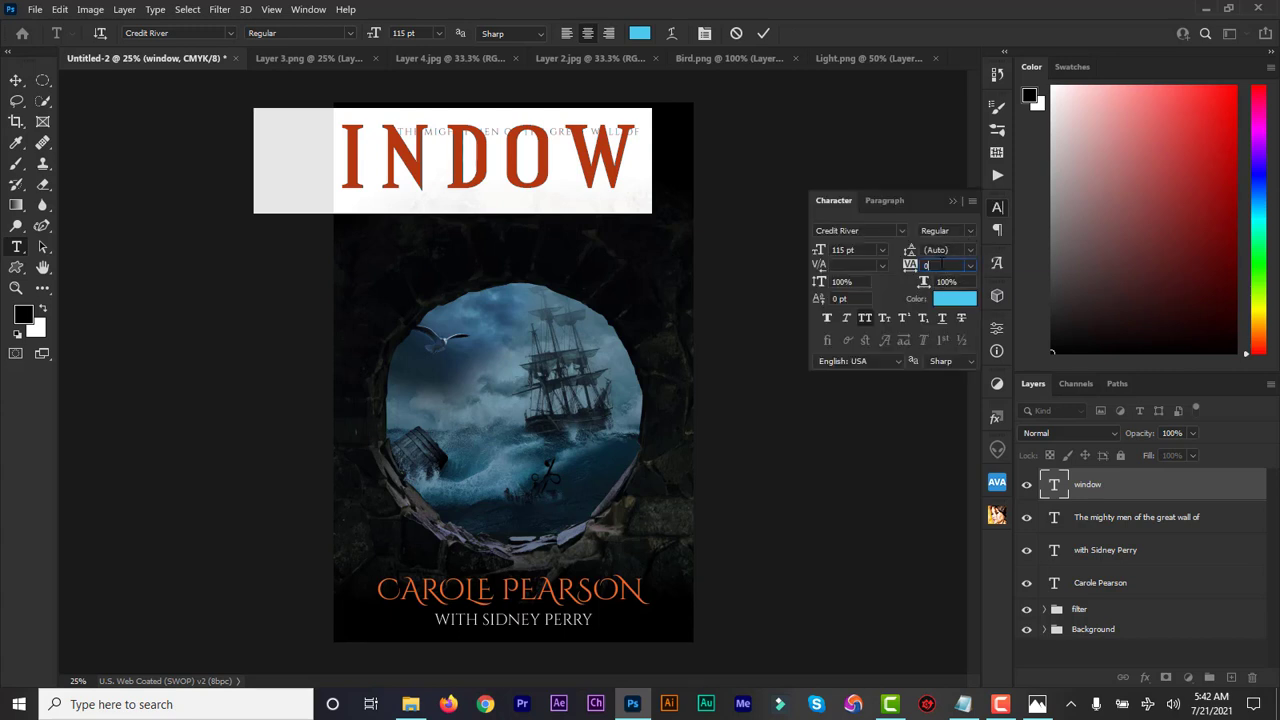
{"action": "type", "text": "0"}
{"action": "key", "text": "Return"}
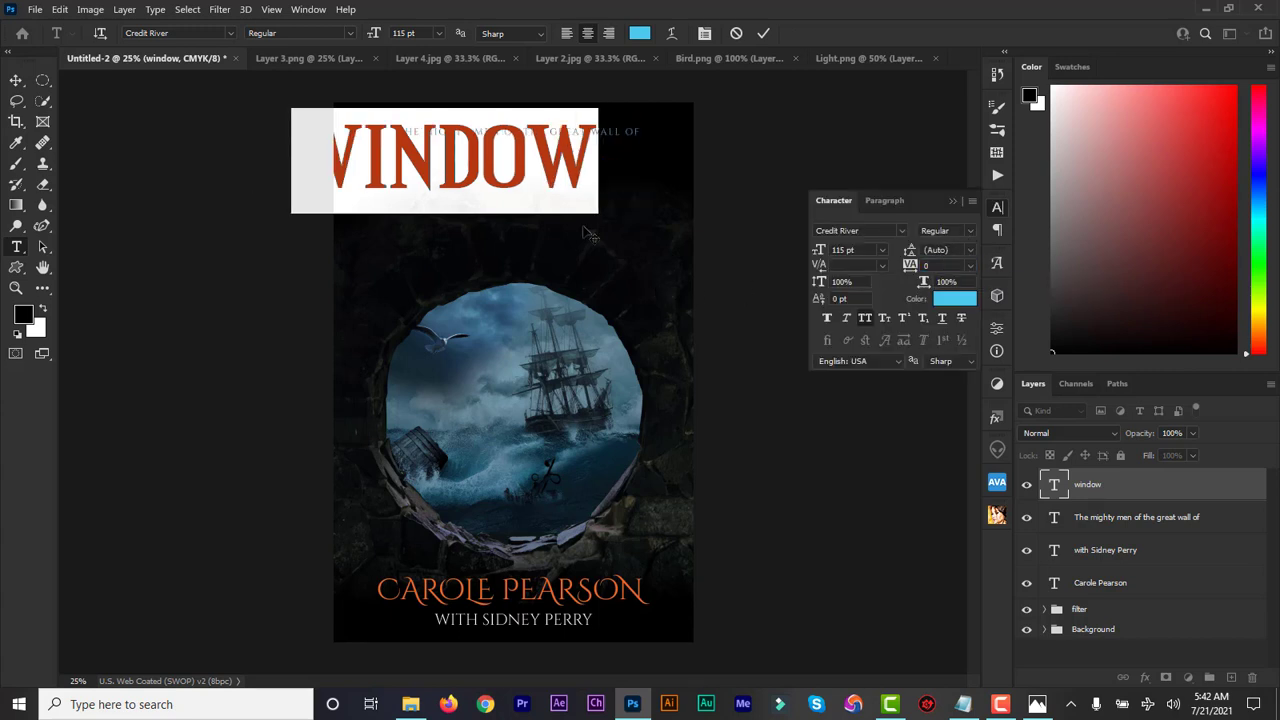
Step: Centre the word "window" closely beneath the upper title line, reduce it to 108 pt and commit the text edit
{"action": "left_click_drag", "start_coordinate": [620, 226], "coordinate": [688, 266]}
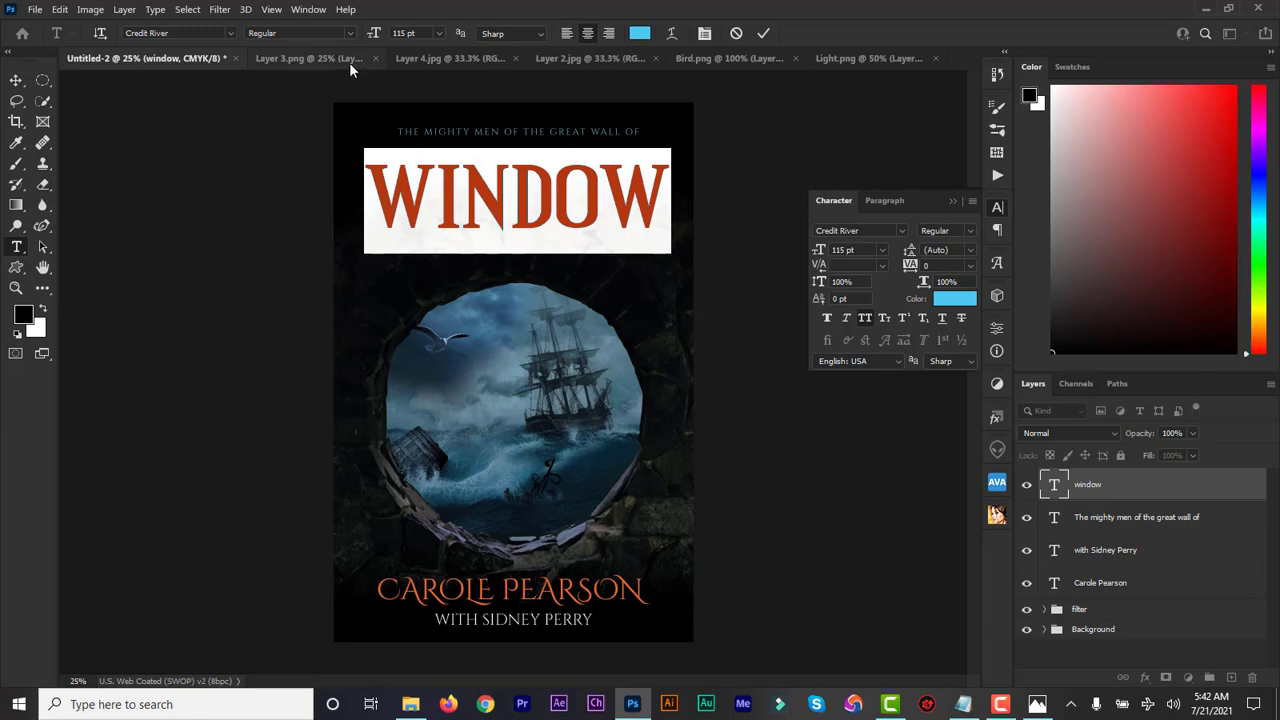
{"action": "left_click_drag", "start_coordinate": [373, 40], "coordinate": [369, 40]}
{"action": "left_click", "coordinate": [644, 244]}
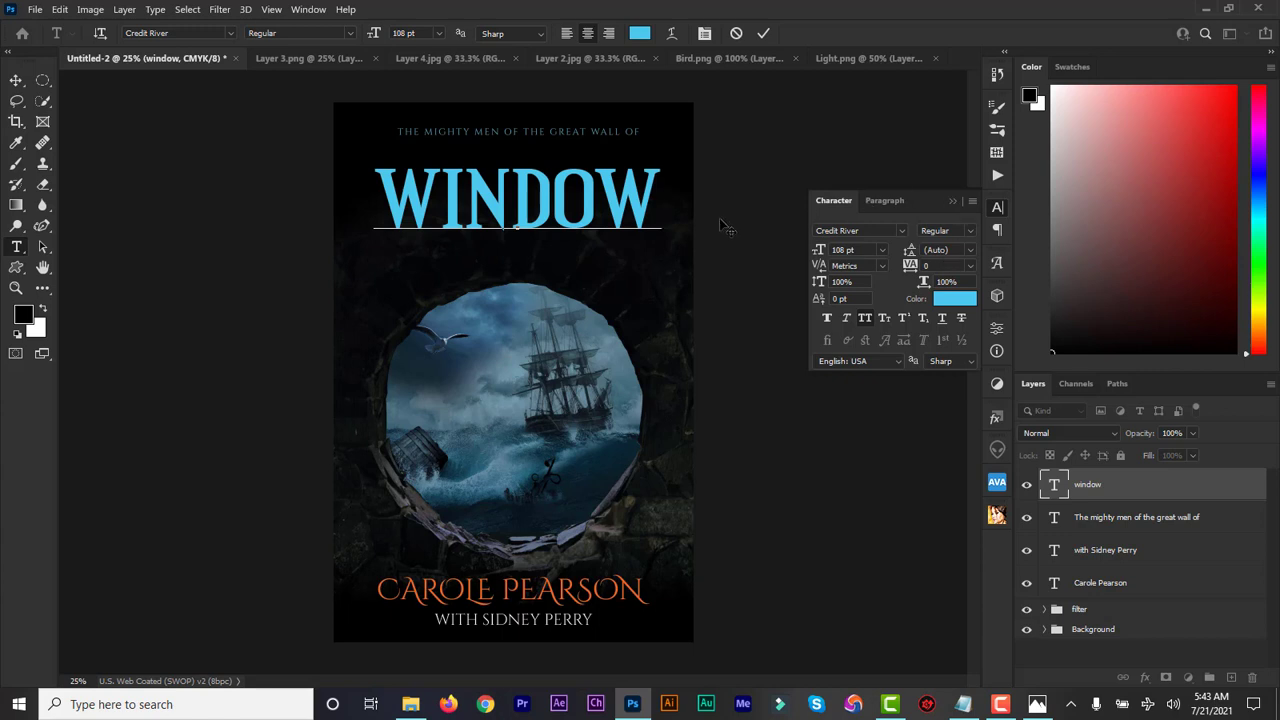
{"action": "left_click_drag", "start_coordinate": [719, 218], "coordinate": [719, 208]}
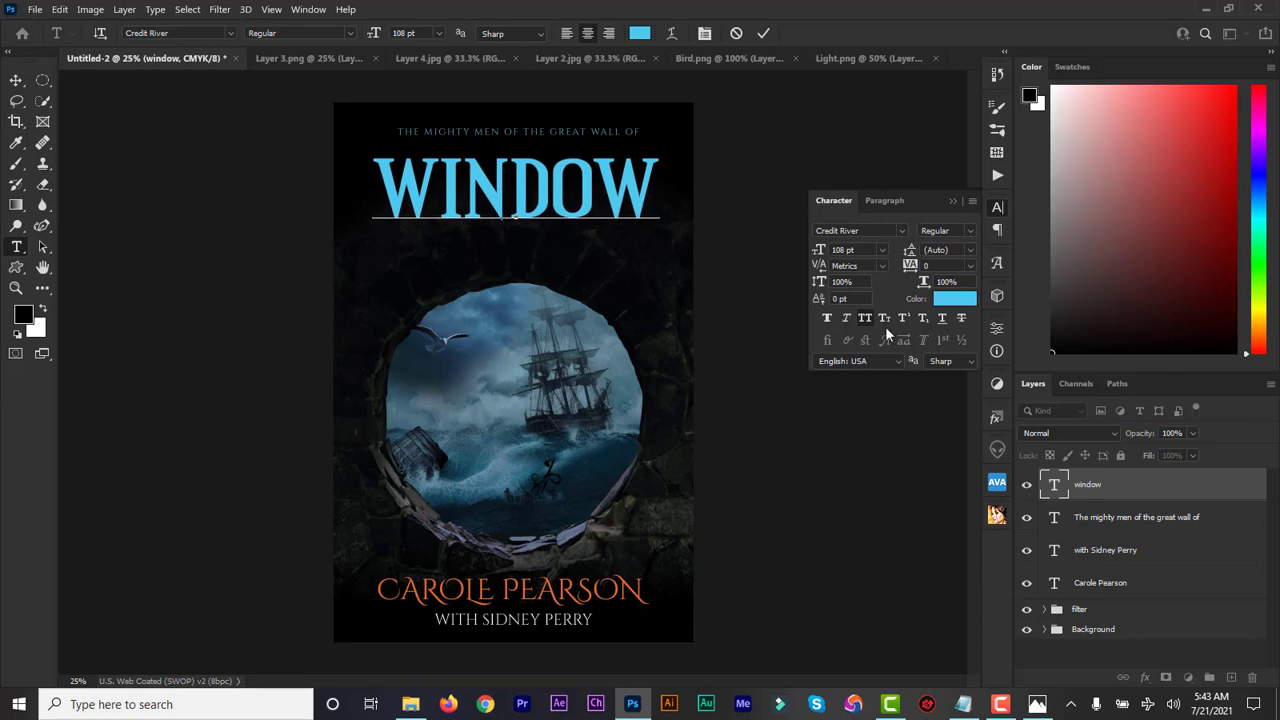
{"action": "left_click", "coordinate": [763, 33]}
{"action": "left_click", "coordinate": [1092, 522]}
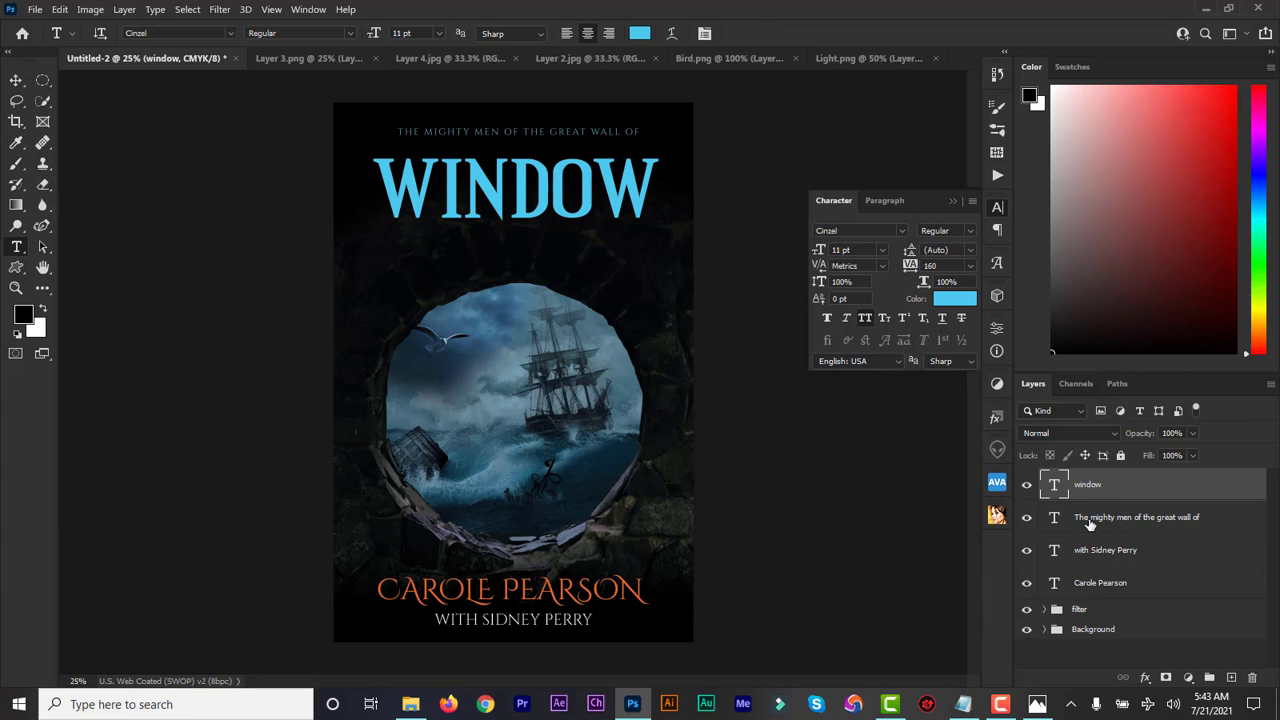
Step: Shift the upper title line and the word "window" slightly upward on the cover, then collapse the character settings
{"action": "left_click", "coordinate": [16, 80]}
{"action": "left_click_drag", "start_coordinate": [553, 140], "coordinate": [551, 126]}
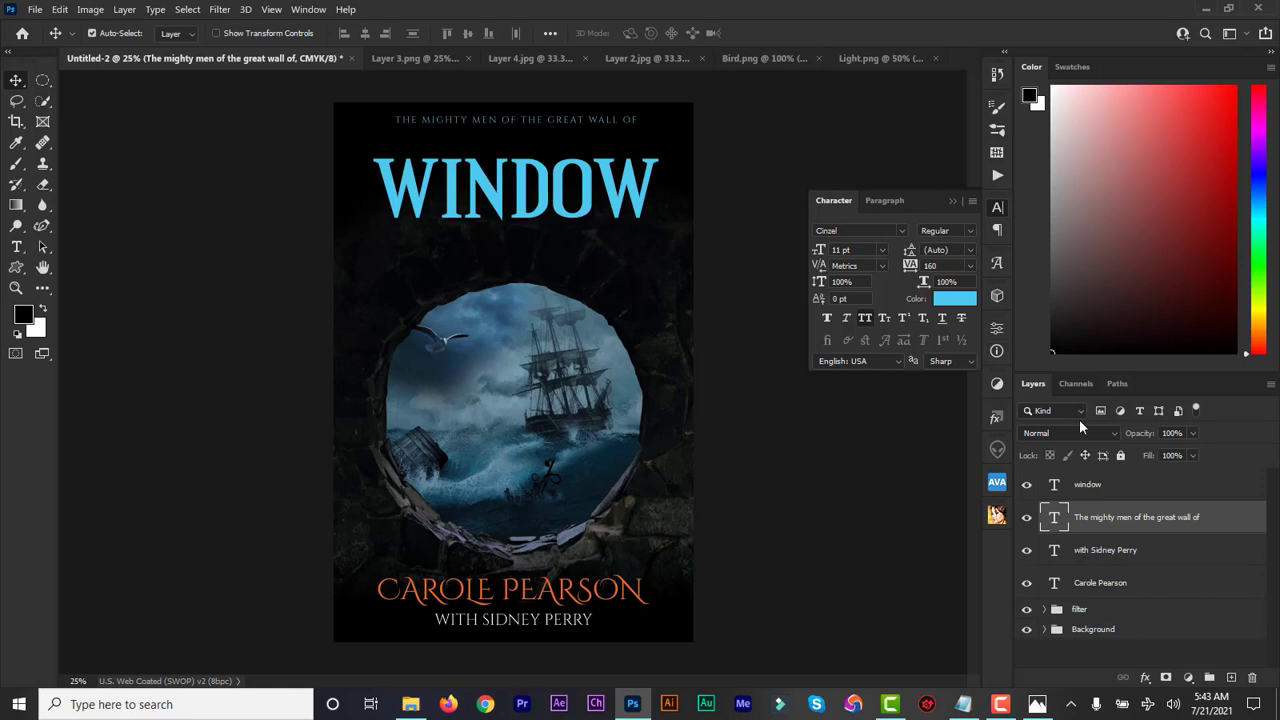
{"action": "left_click", "coordinate": [1082, 490]}
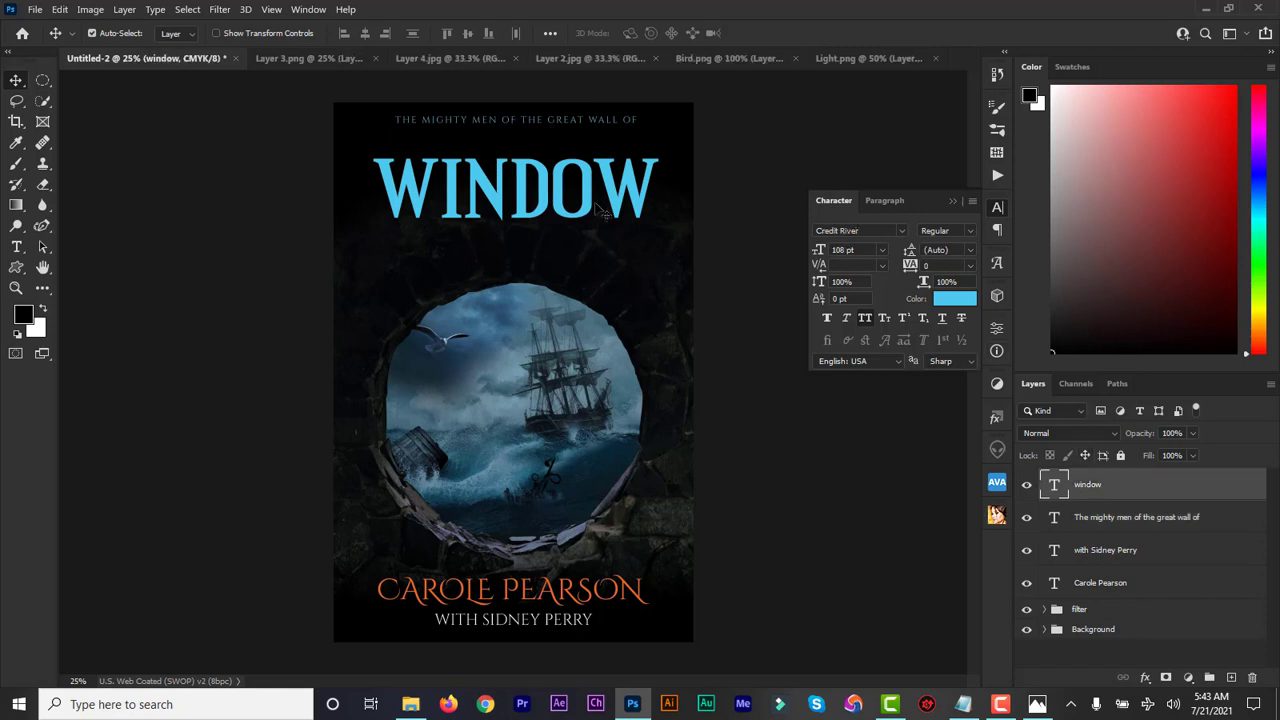
{"action": "left_click_drag", "start_coordinate": [586, 210], "coordinate": [588, 205]}
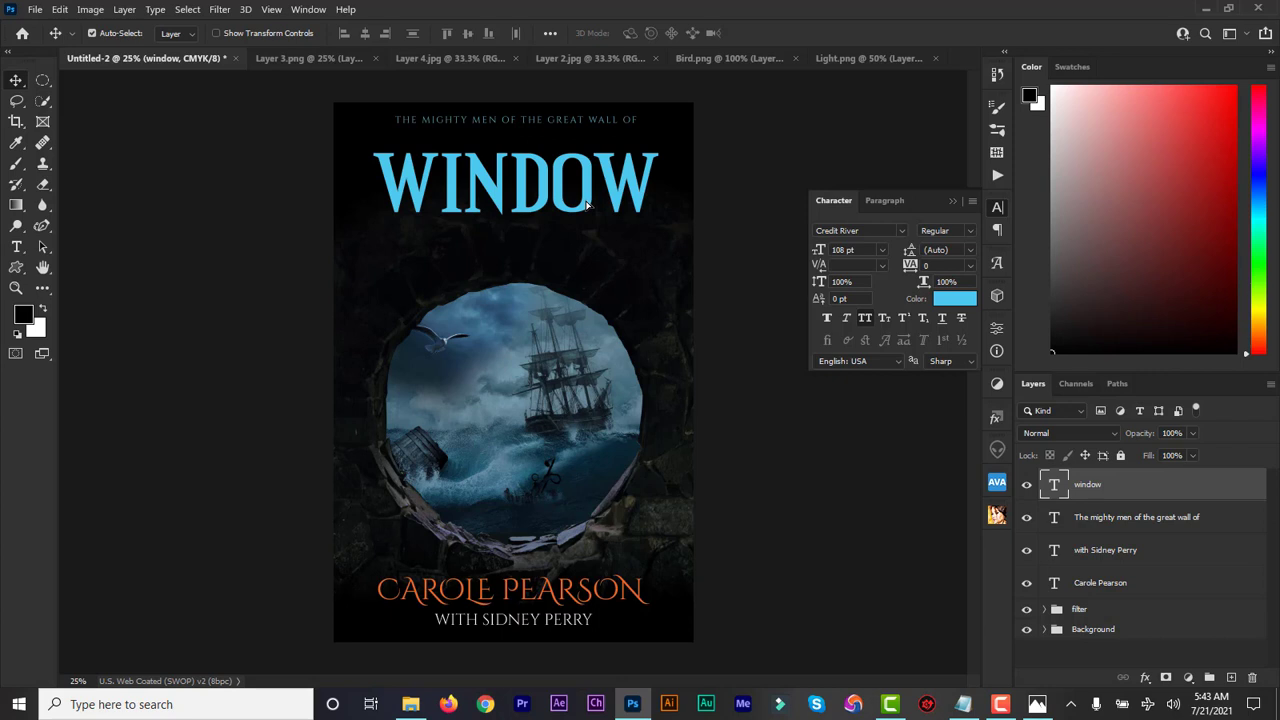
{"action": "left_click", "coordinate": [951, 201]}
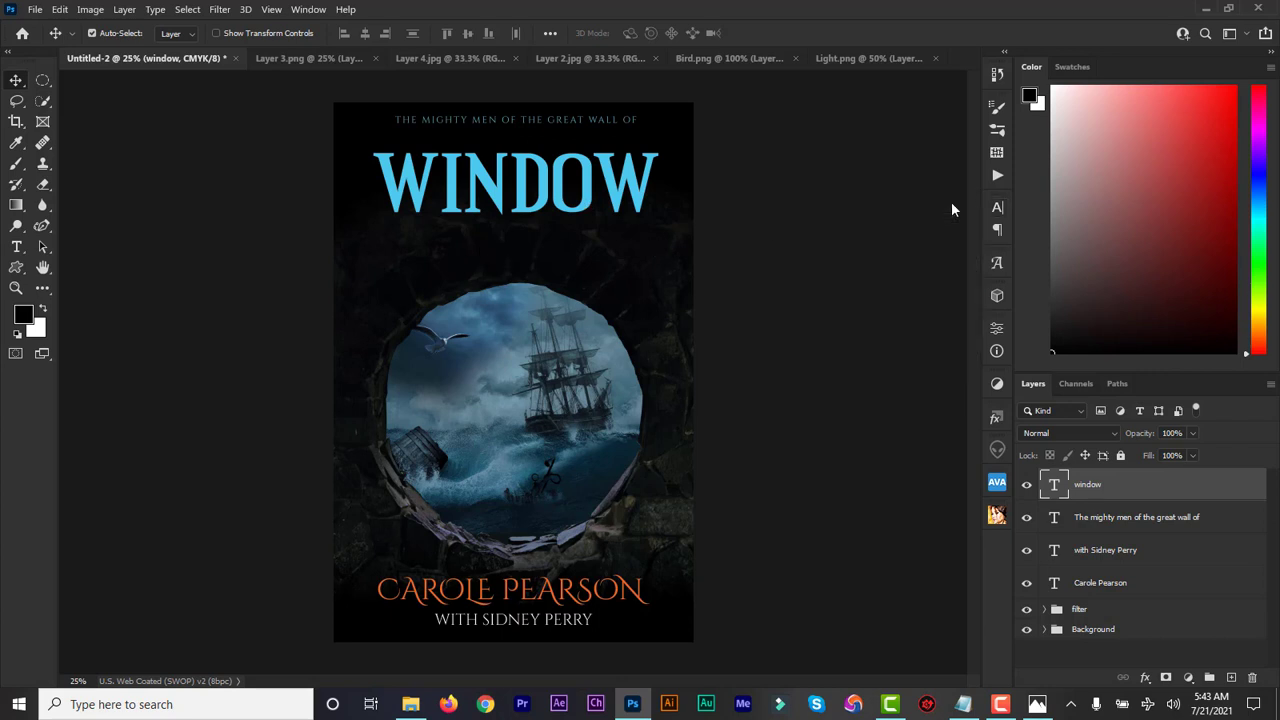
{"action": "double_click", "coordinate": [1055, 487]}
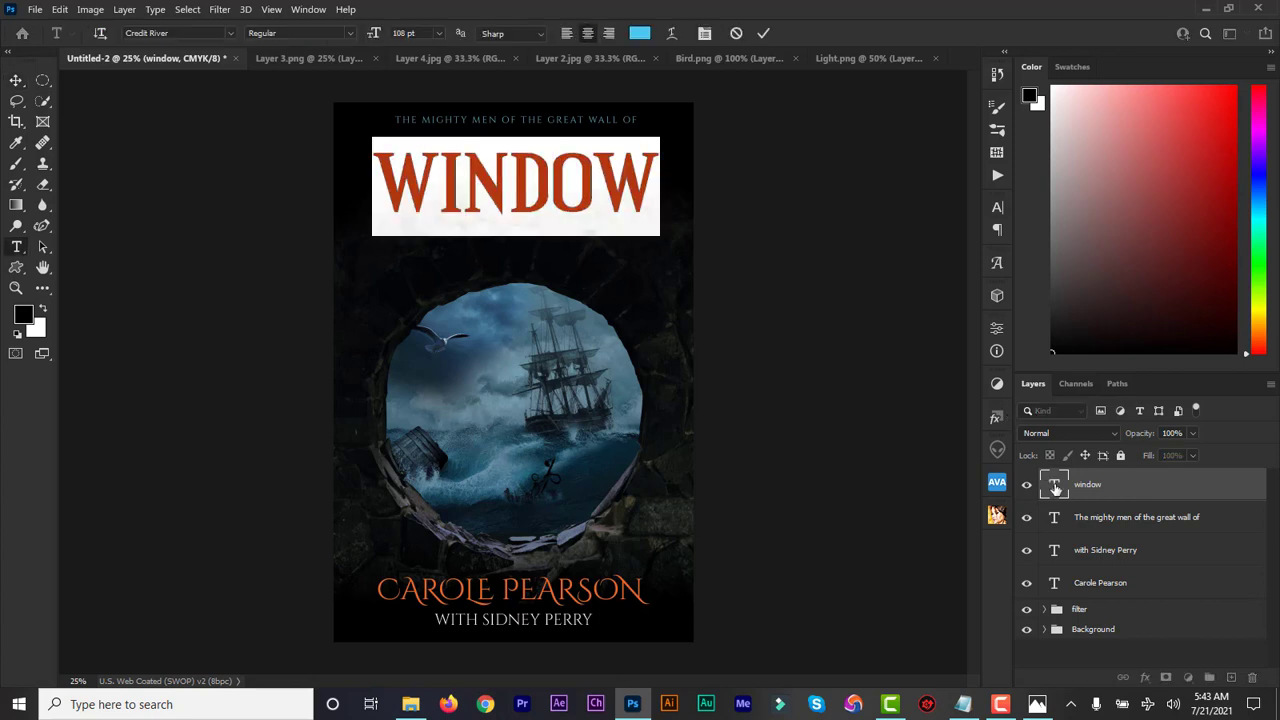
{"action": "left_click", "coordinate": [640, 36]}
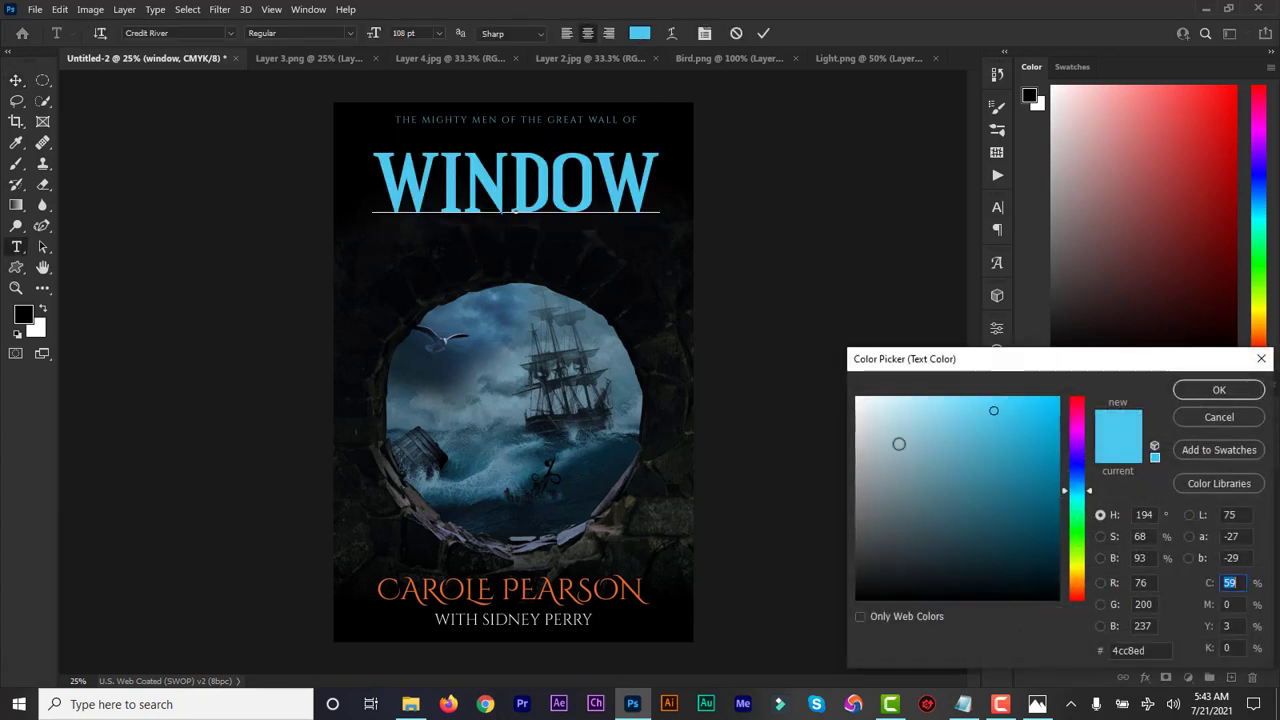
{"action": "left_click", "coordinate": [856, 402]}
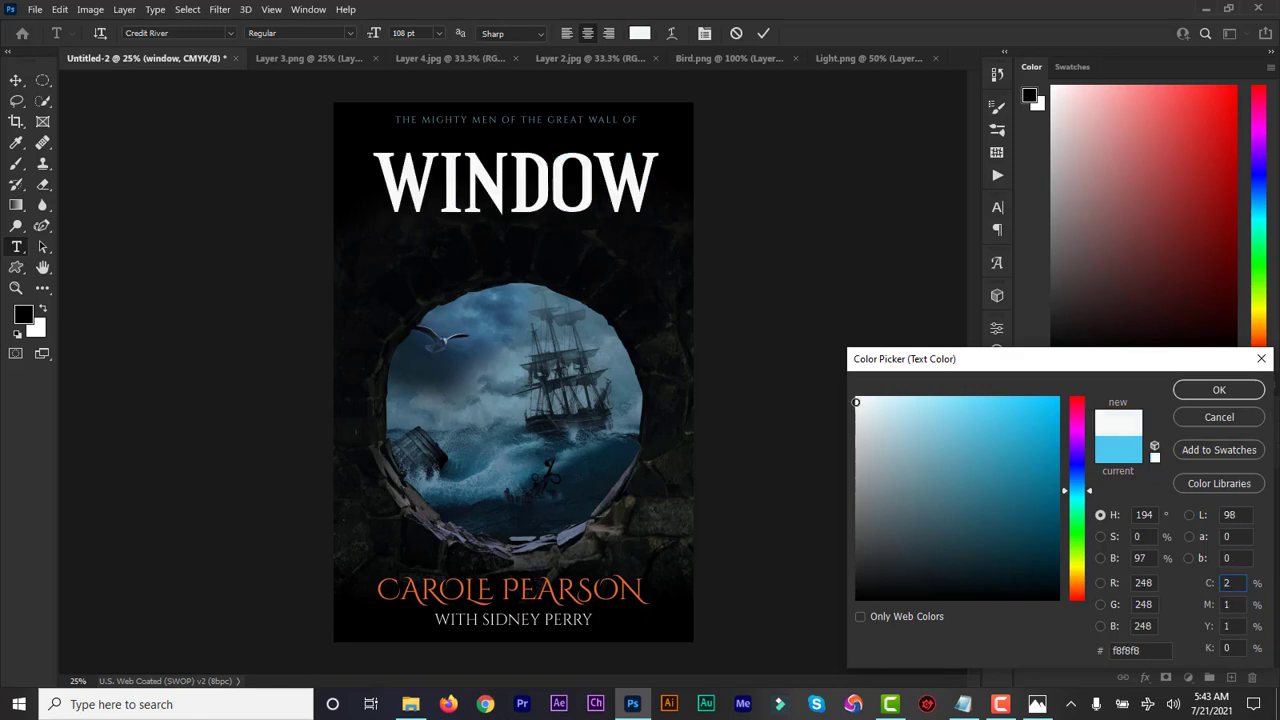
{"action": "left_click", "coordinate": [1208, 416]}
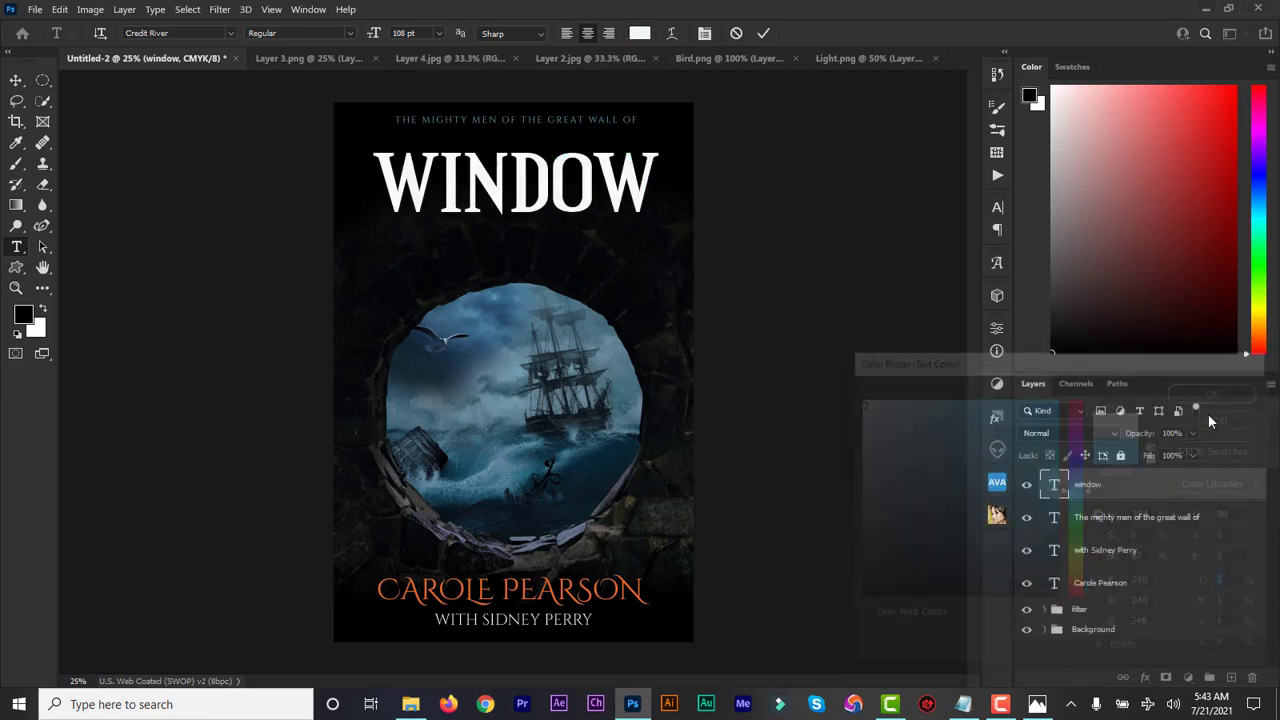
{"action": "left_click", "coordinate": [762, 37]}
{"action": "key", "text": "v"}
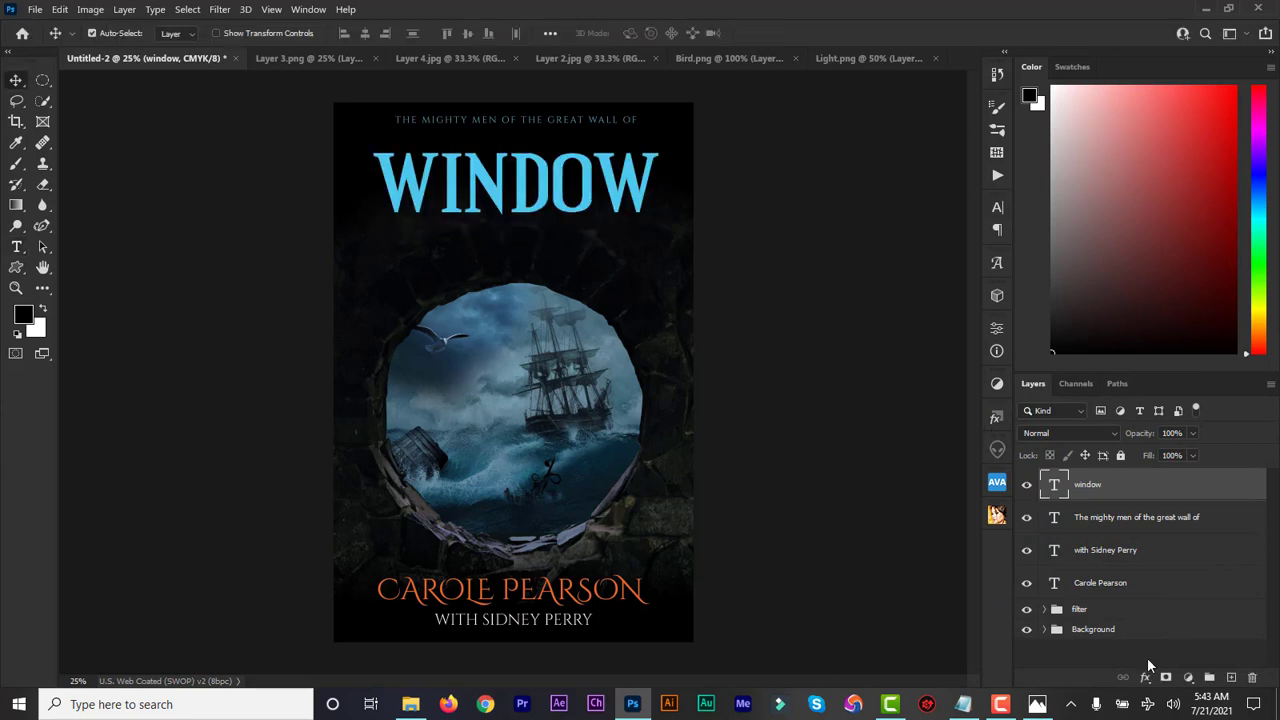
Step: Add a Gradient Overlay to the "window" text layer using the Foreground to Background preset from Basics
{"action": "left_click", "coordinate": [1145, 679]}
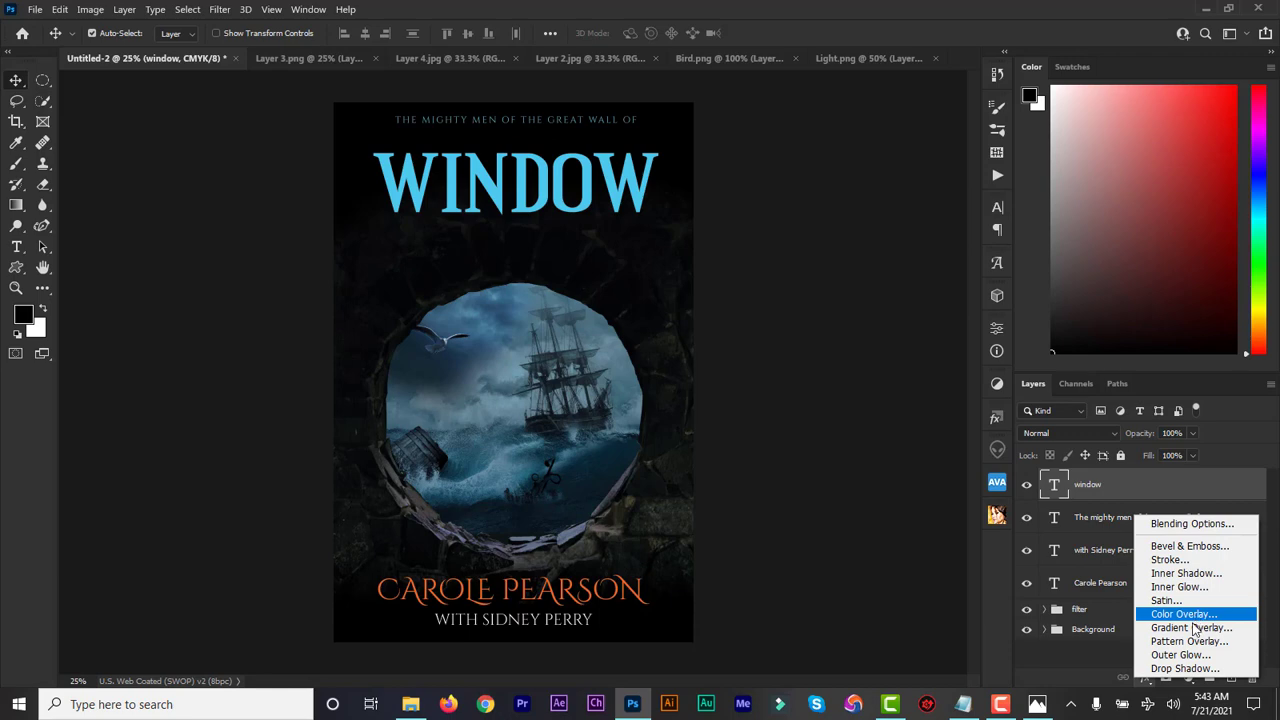
{"action": "left_click", "coordinate": [1191, 627]}
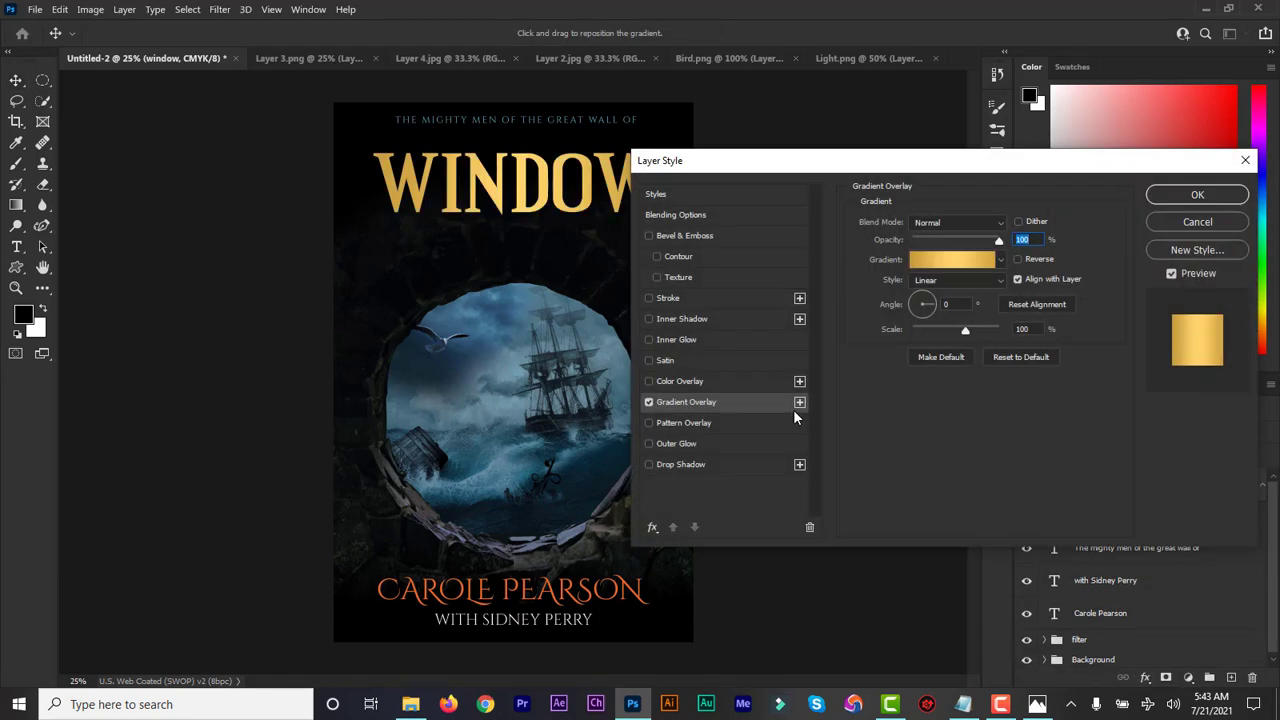
{"action": "left_click", "coordinate": [923, 264]}
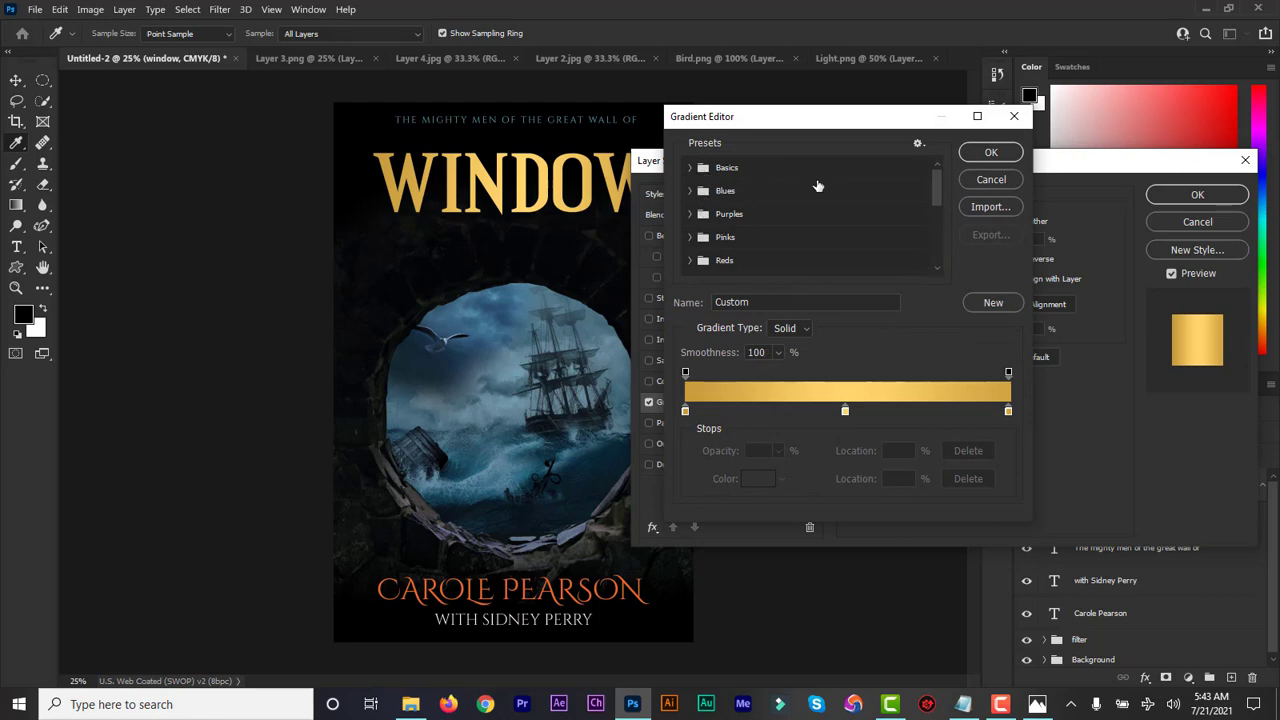
{"action": "left_click", "coordinate": [691, 169]}
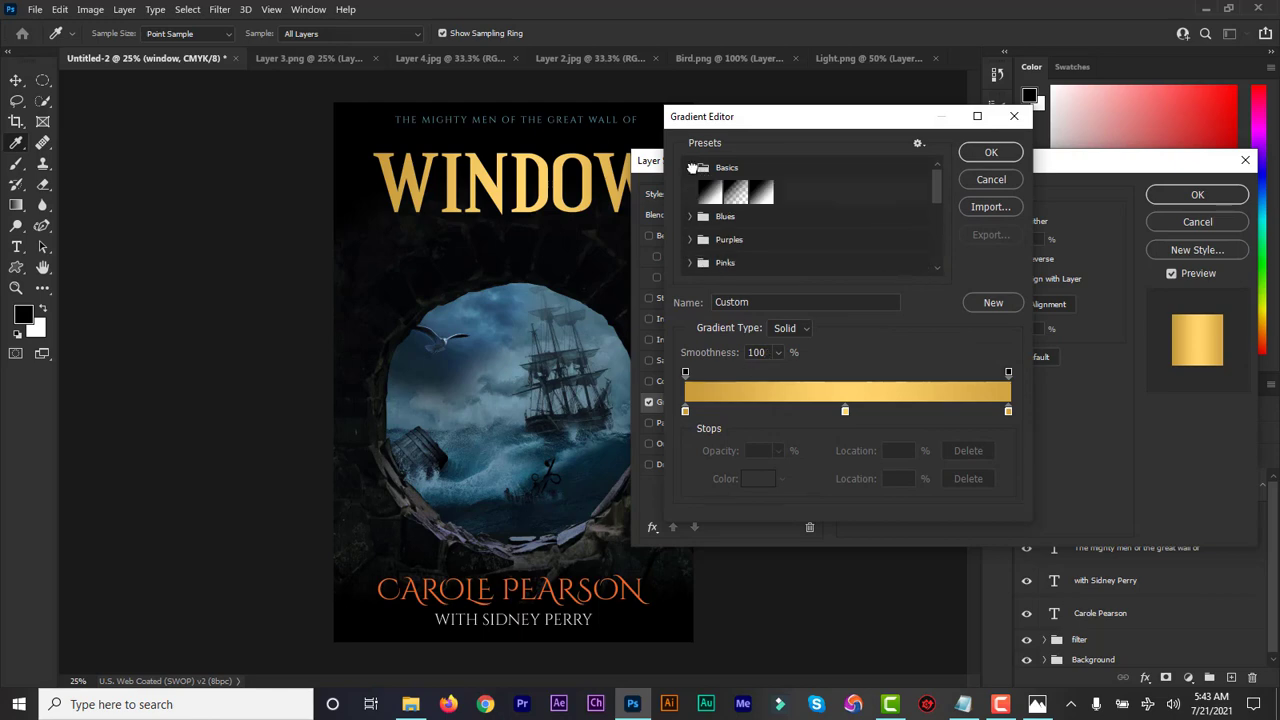
{"action": "left_click", "coordinate": [709, 191]}
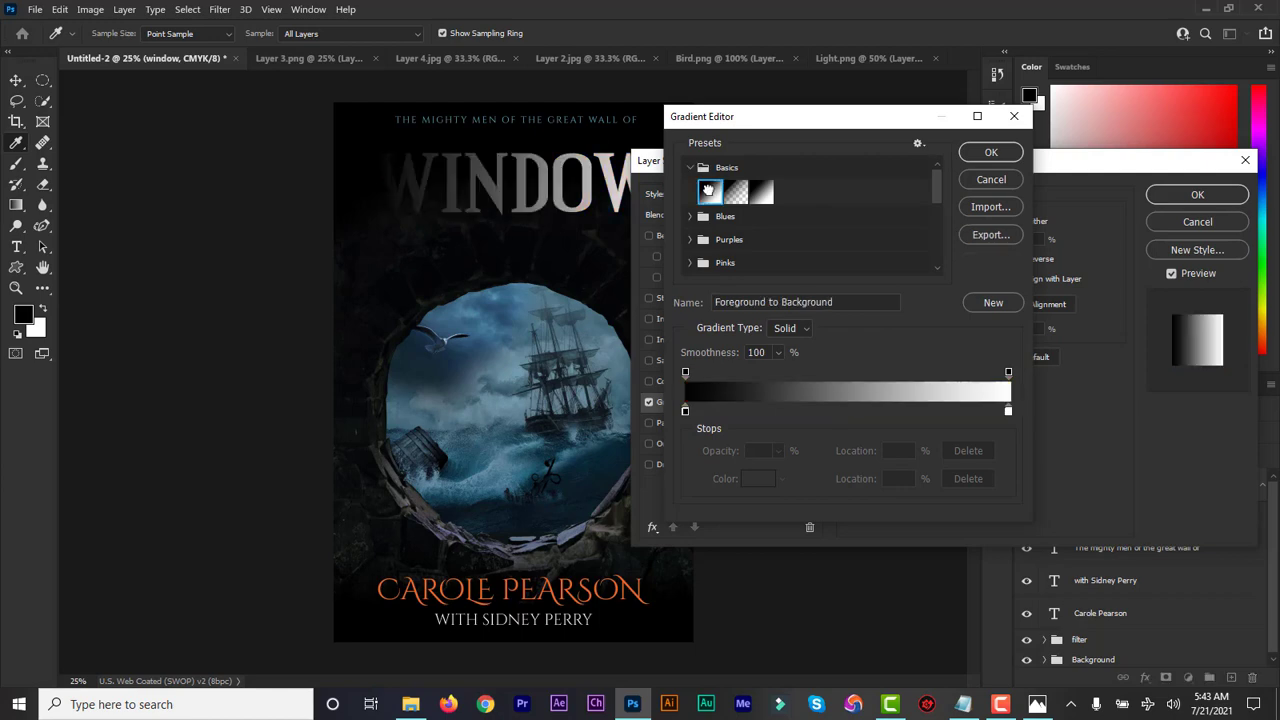
{"action": "left_click", "coordinate": [764, 196]}
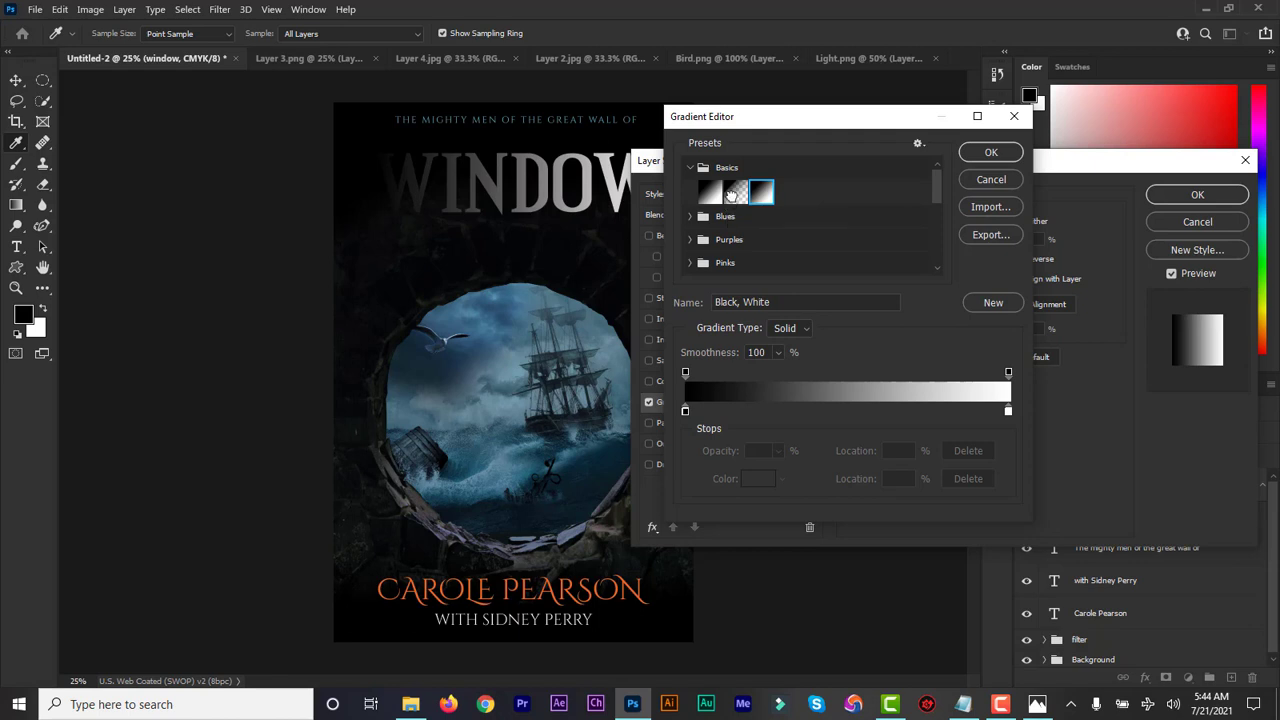
{"action": "left_click", "coordinate": [731, 196]}
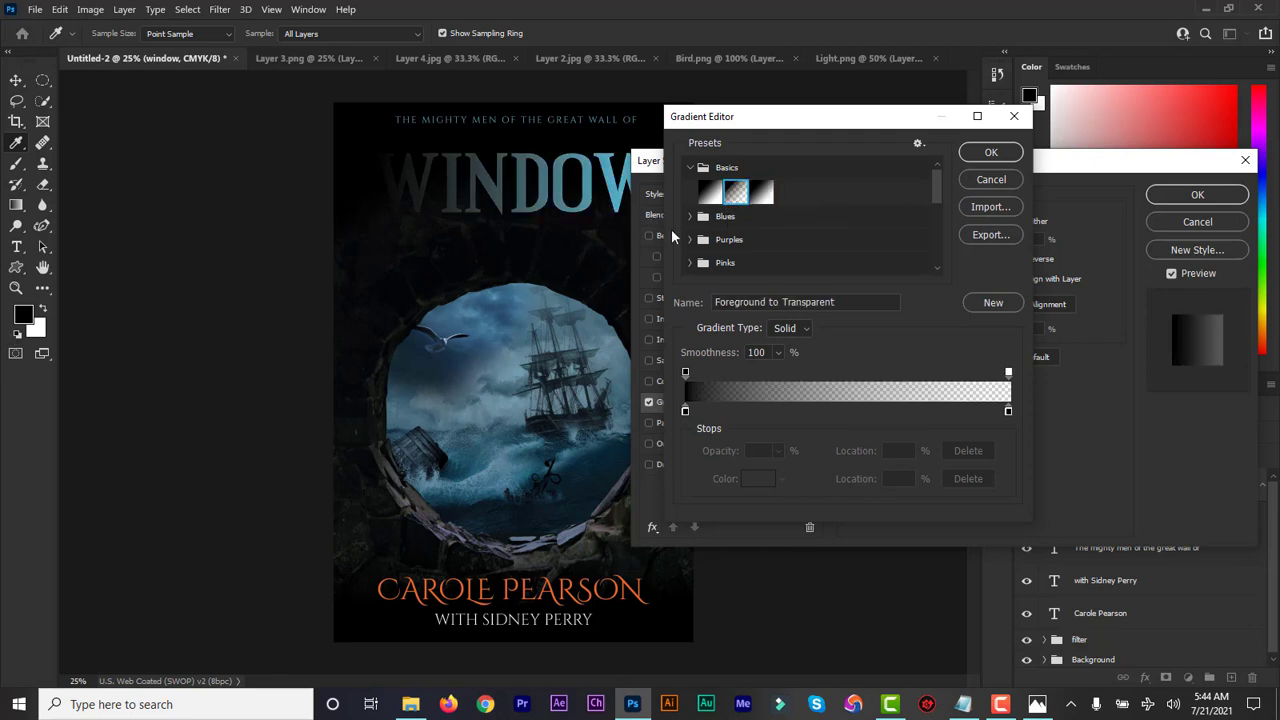
{"action": "left_click", "coordinate": [710, 193]}
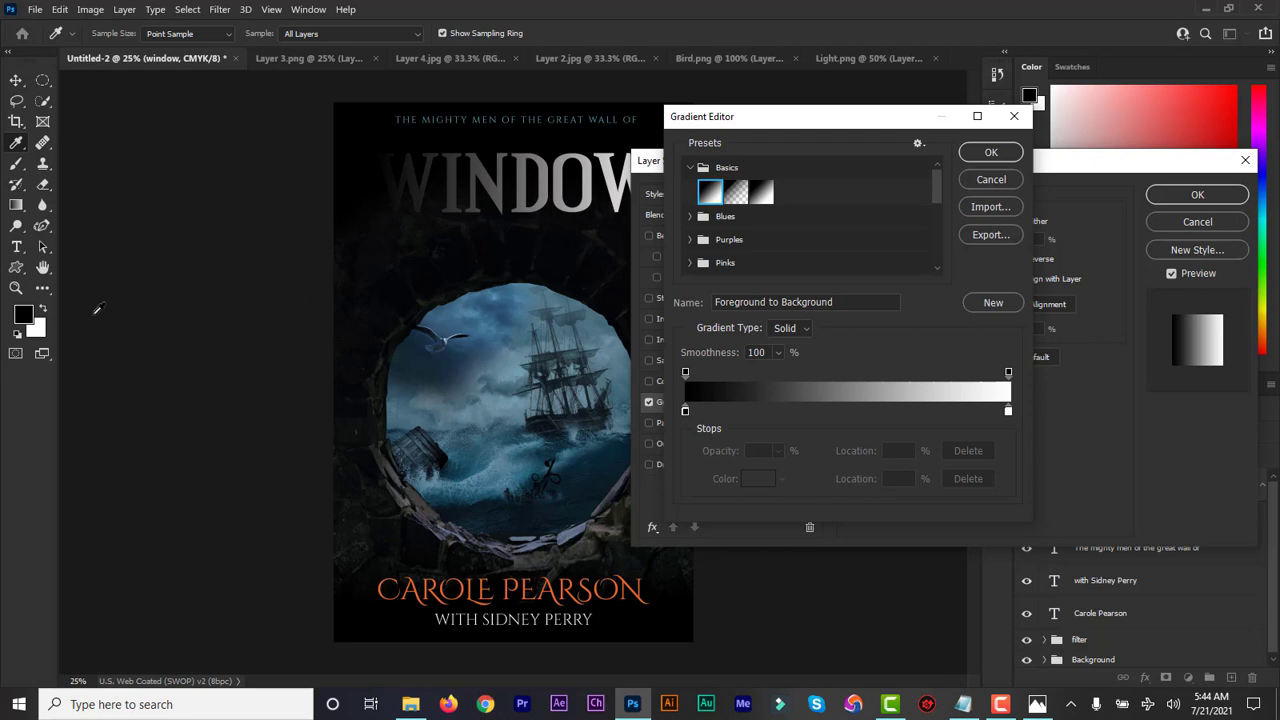
{"action": "left_click", "coordinate": [985, 155]}
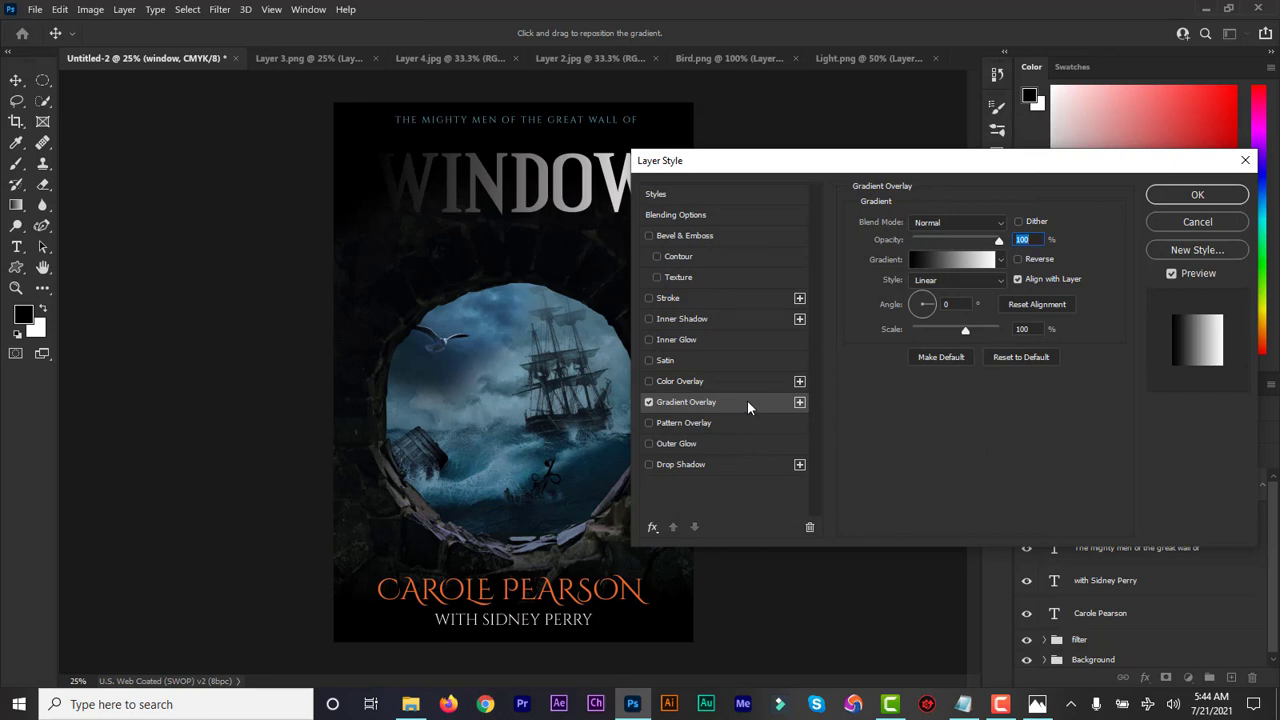
Step: Reverse the black-to-white gradient overlay, try different angles, then set the angle to 0° and apply the layer style
{"action": "left_click", "coordinate": [1017, 259]}
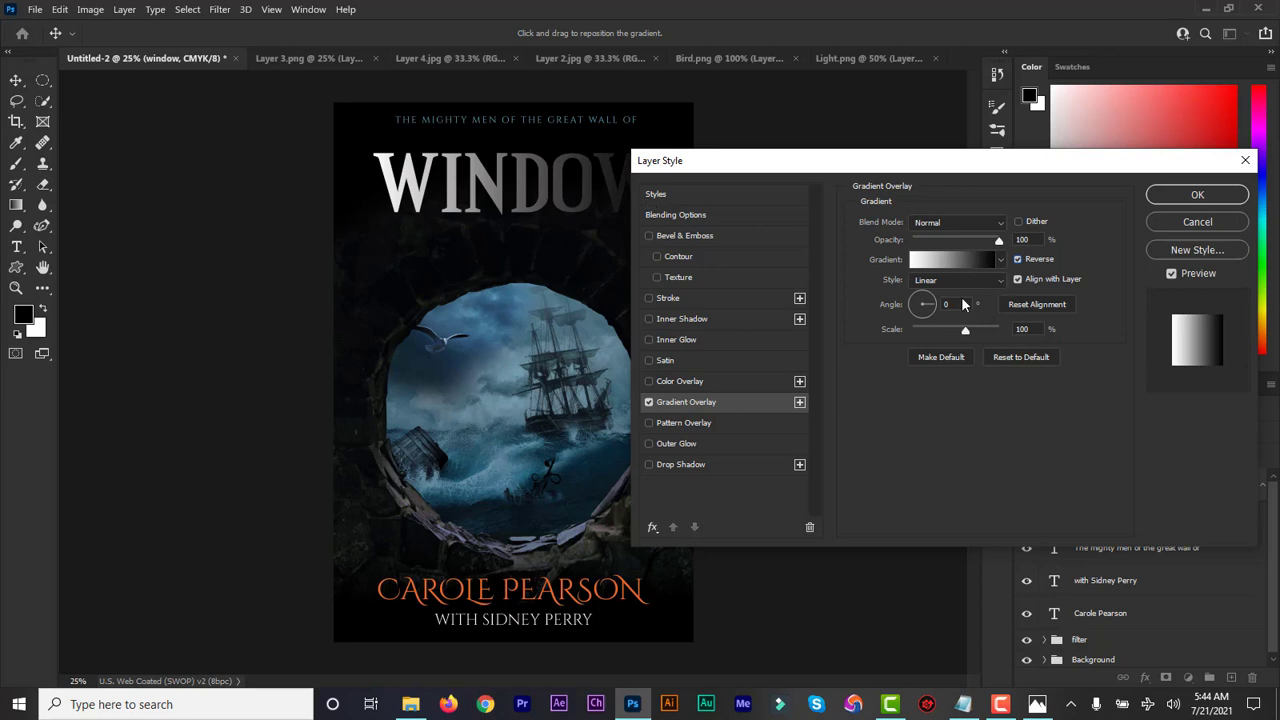
{"action": "left_click", "coordinate": [922, 300]}
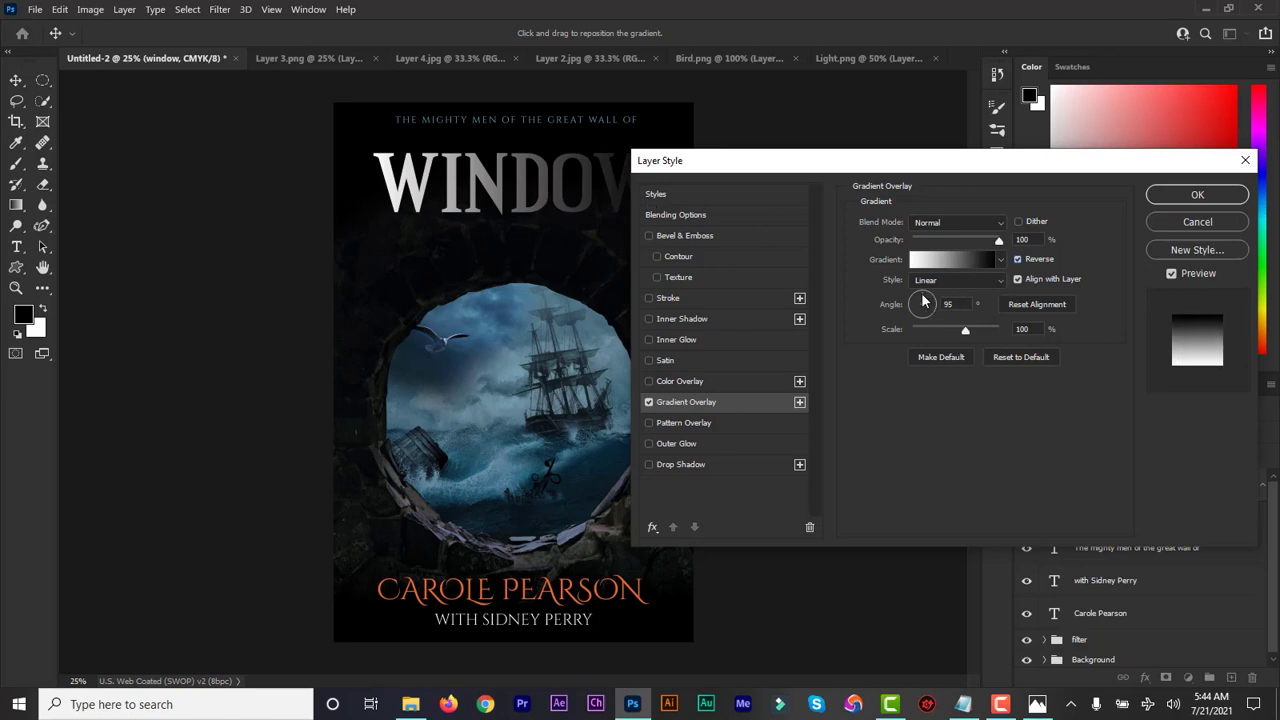
{"action": "mouse_move", "coordinate": [922, 296]}
{"action": "left_mouse_down"}
{"action": "mouse_move", "coordinate": [912, 303]}
{"action": "mouse_move", "coordinate": [935, 303]}
{"action": "mouse_move", "coordinate": [926, 326]}
{"action": "mouse_move", "coordinate": [904, 305]}
{"action": "left_mouse_up"}
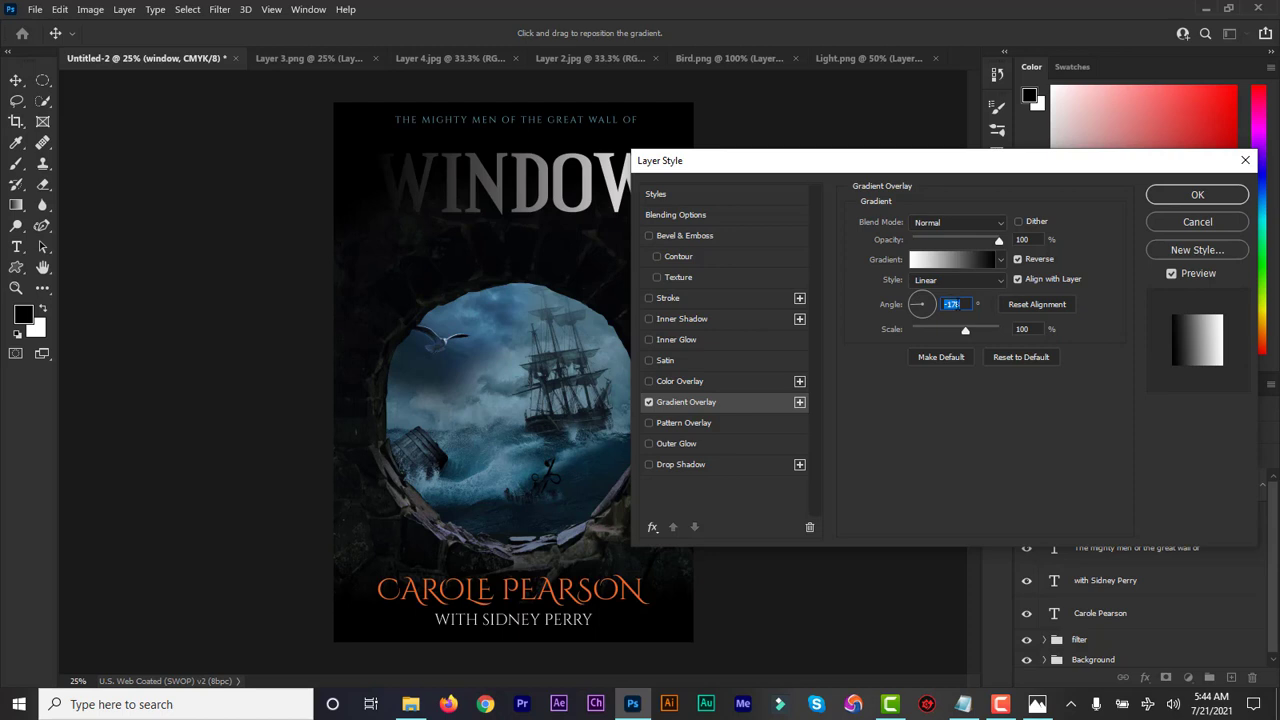
{"action": "type", "text": "0"}
{"action": "key", "text": "Return"}
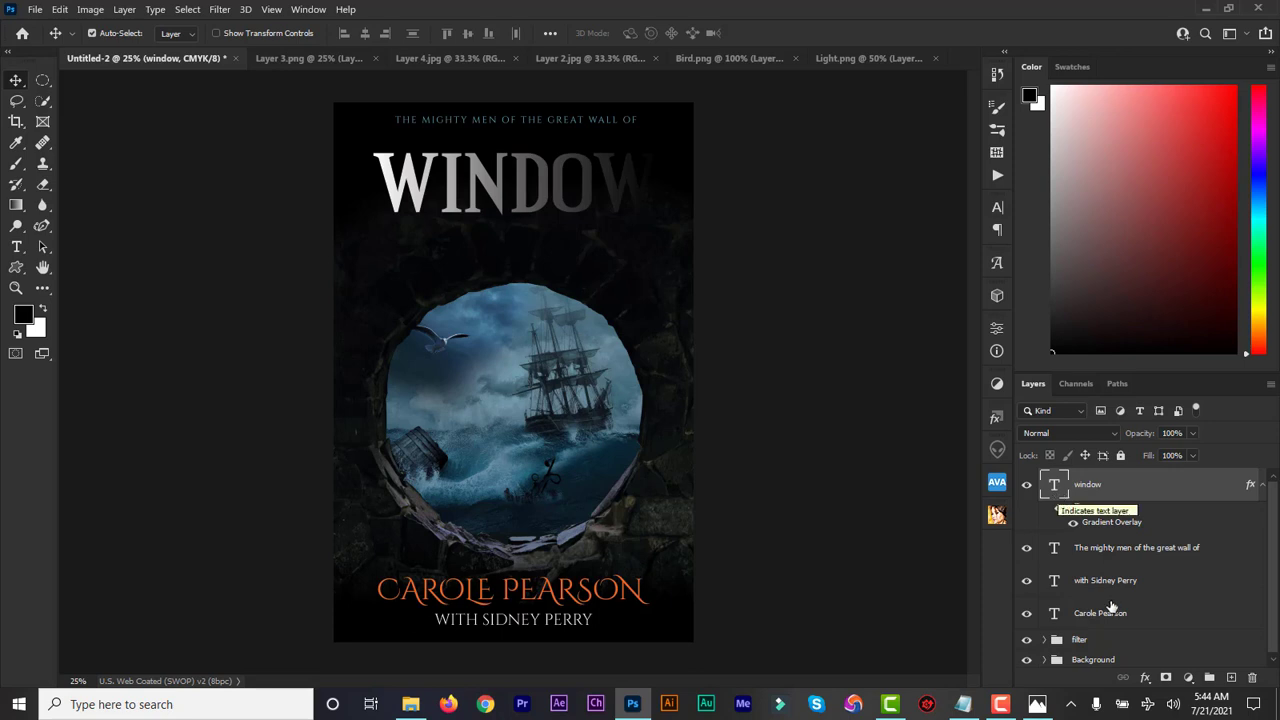
Step: Set the "window" layer's gradient overlay to a 90° angle and 75% opacity and apply it
{"action": "left_click", "coordinate": [1146, 680]}
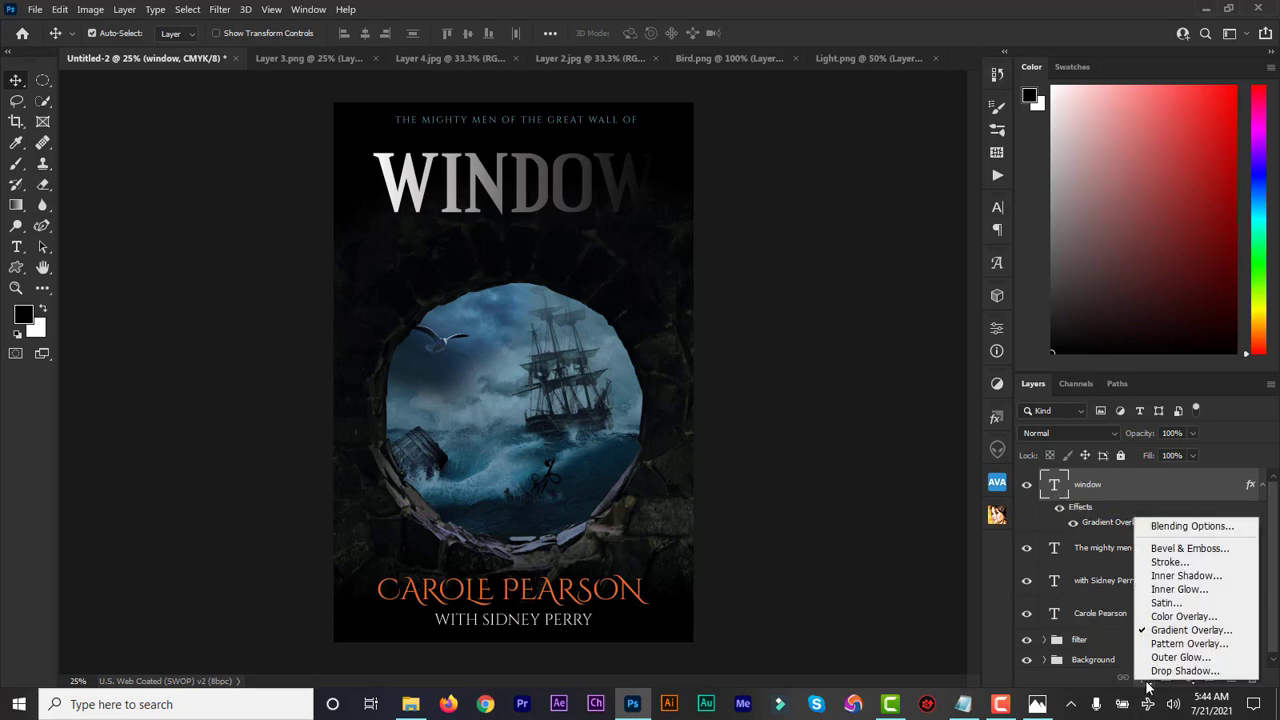
{"action": "left_click", "coordinate": [1192, 629]}
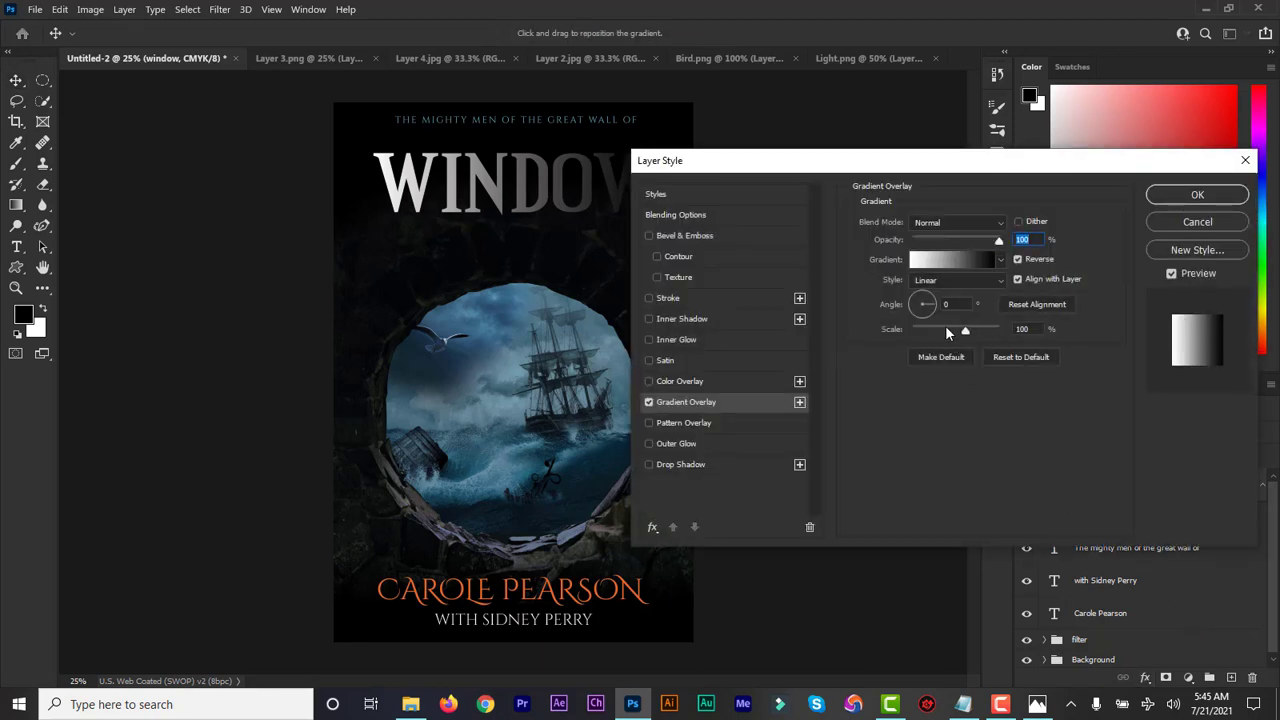
{"action": "left_click", "coordinate": [945, 305]}
{"action": "type", "text": "90"}
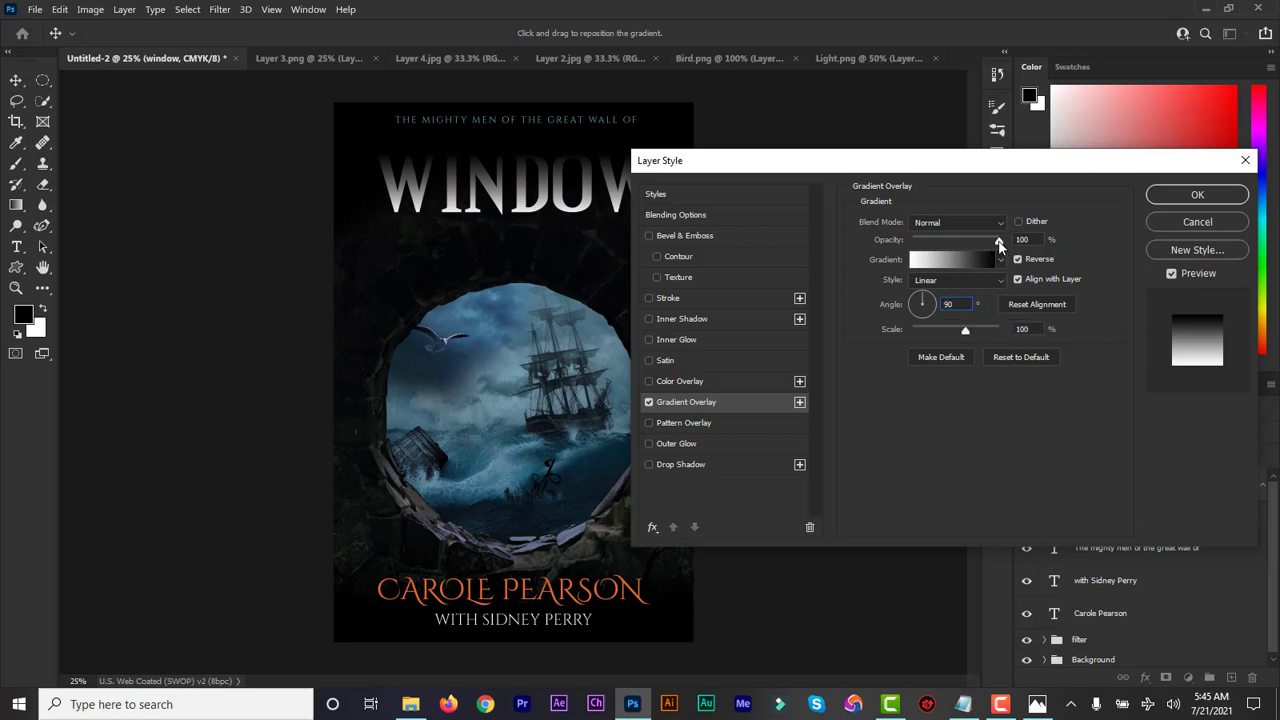
{"action": "mouse_move", "coordinate": [998, 241]}
{"action": "left_mouse_down"}
{"action": "mouse_move", "coordinate": [957, 244]}
{"action": "mouse_move", "coordinate": [979, 244]}
{"action": "left_mouse_up"}
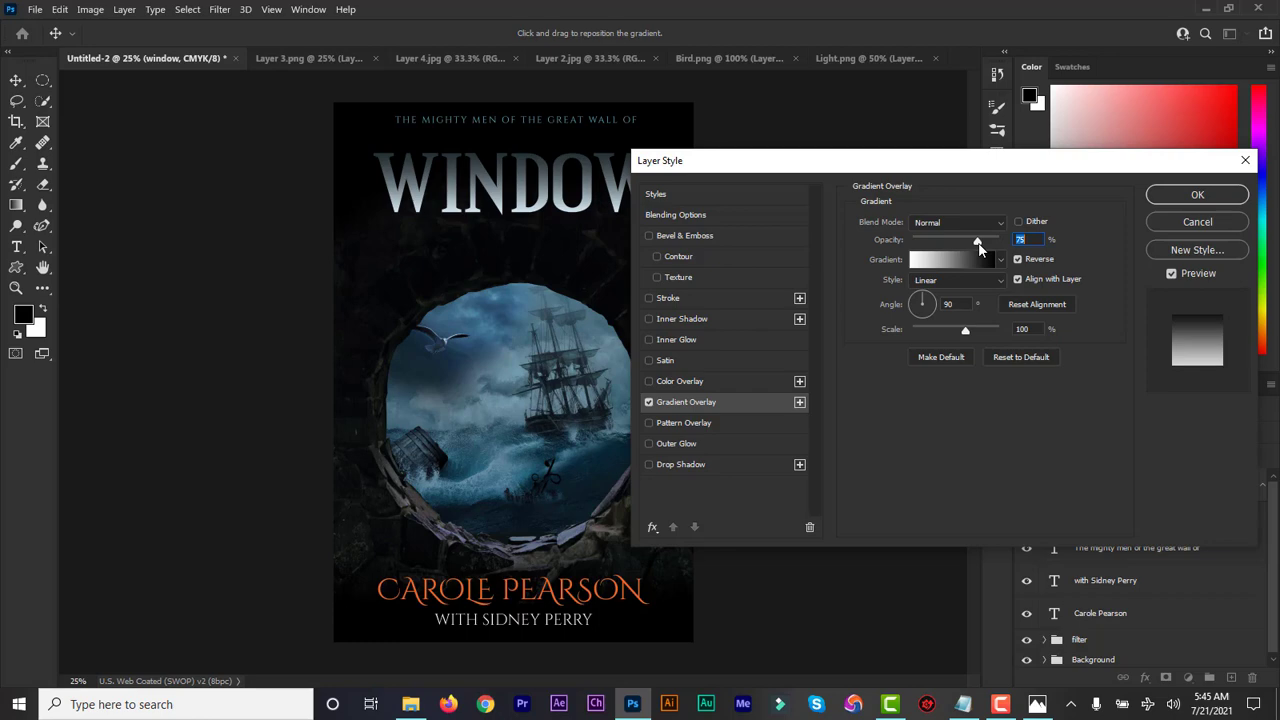
{"action": "left_click", "coordinate": [1197, 196]}
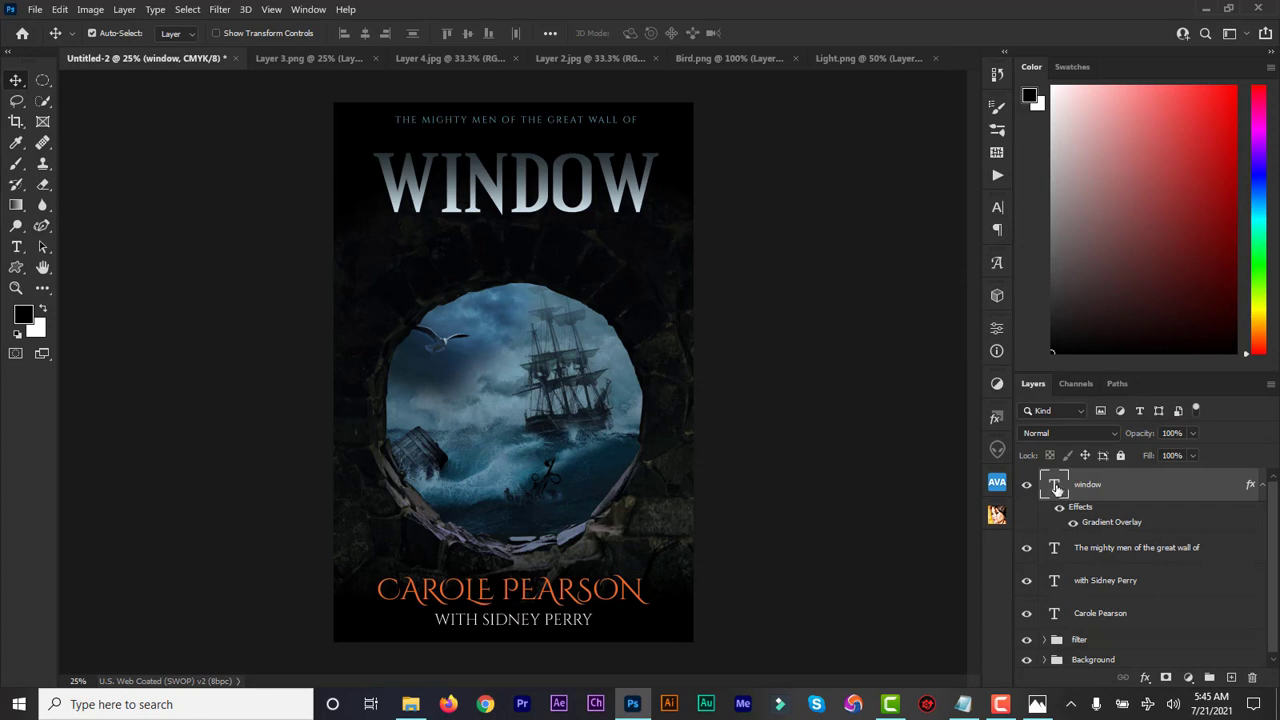
Step: Change the text colour of the word "window" to pure white (ffffff) and commit the text edit
{"action": "double_click", "coordinate": [1057, 488]}
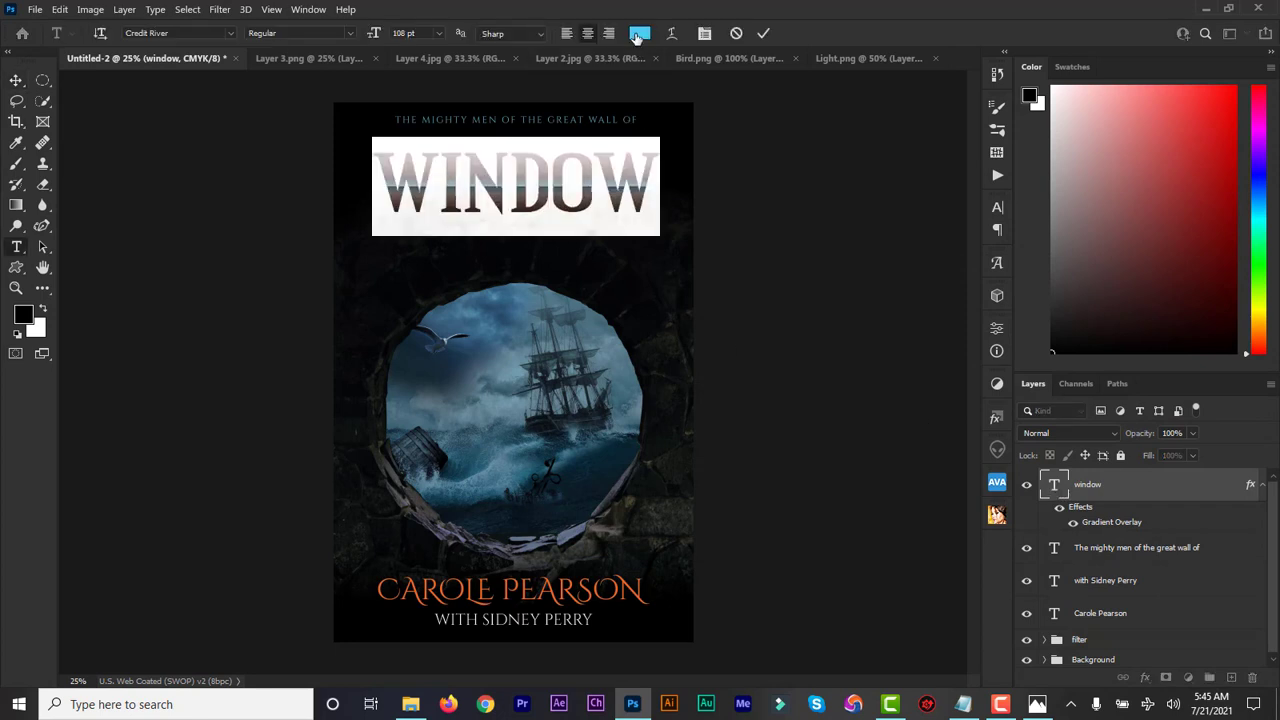
{"action": "left_click", "coordinate": [637, 34]}
{"action": "left_click_drag", "start_coordinate": [860, 414], "coordinate": [848, 379]}
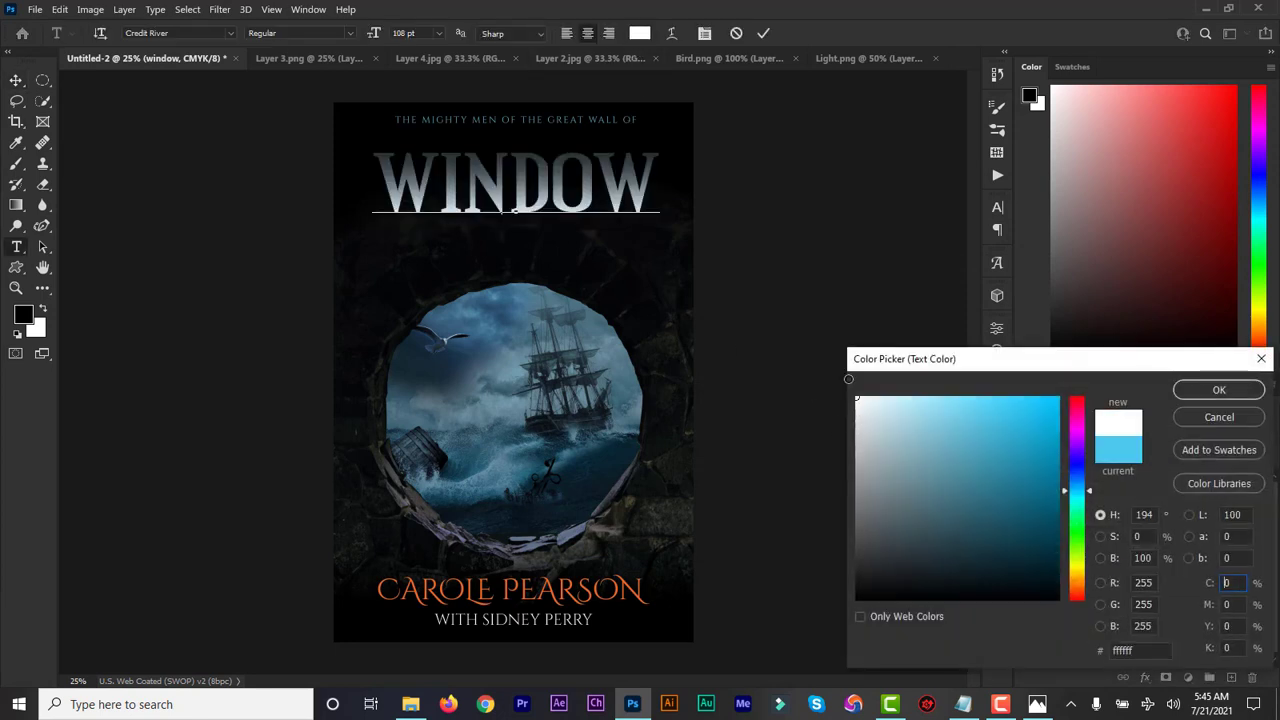
{"action": "left_click", "coordinate": [1199, 395]}
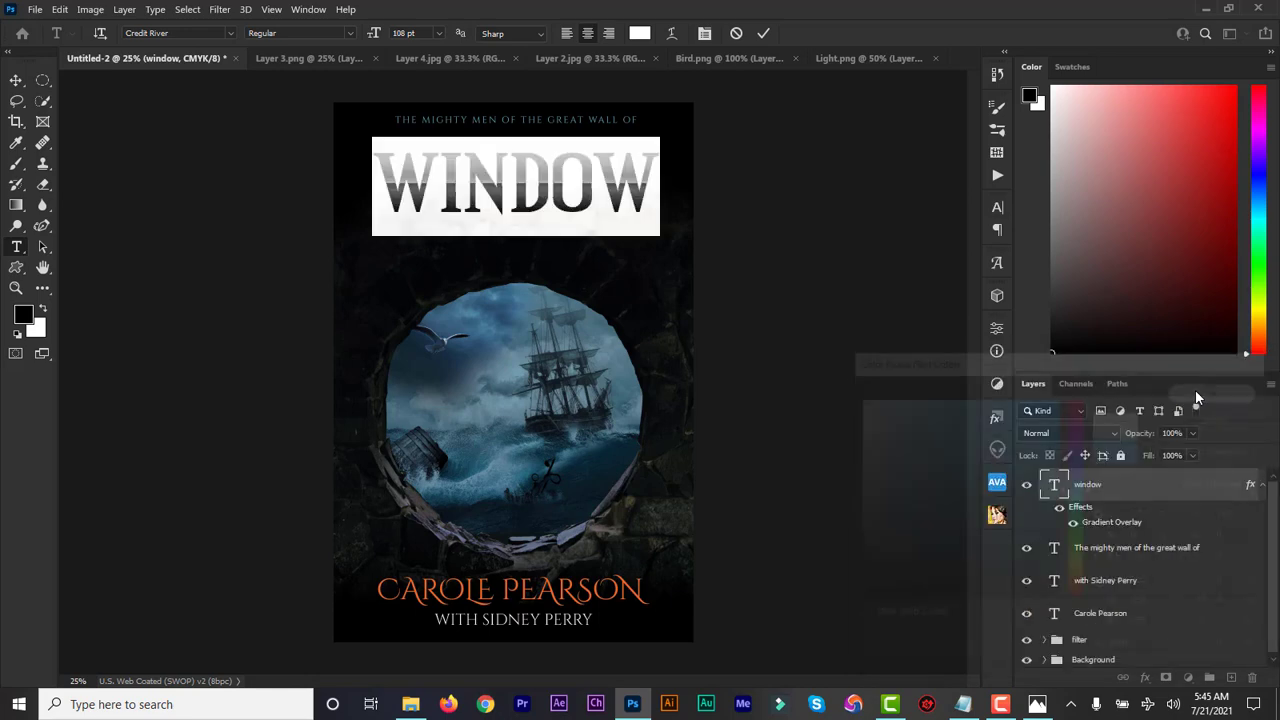
{"action": "left_click", "coordinate": [763, 33]}
{"action": "key", "text": "v"}
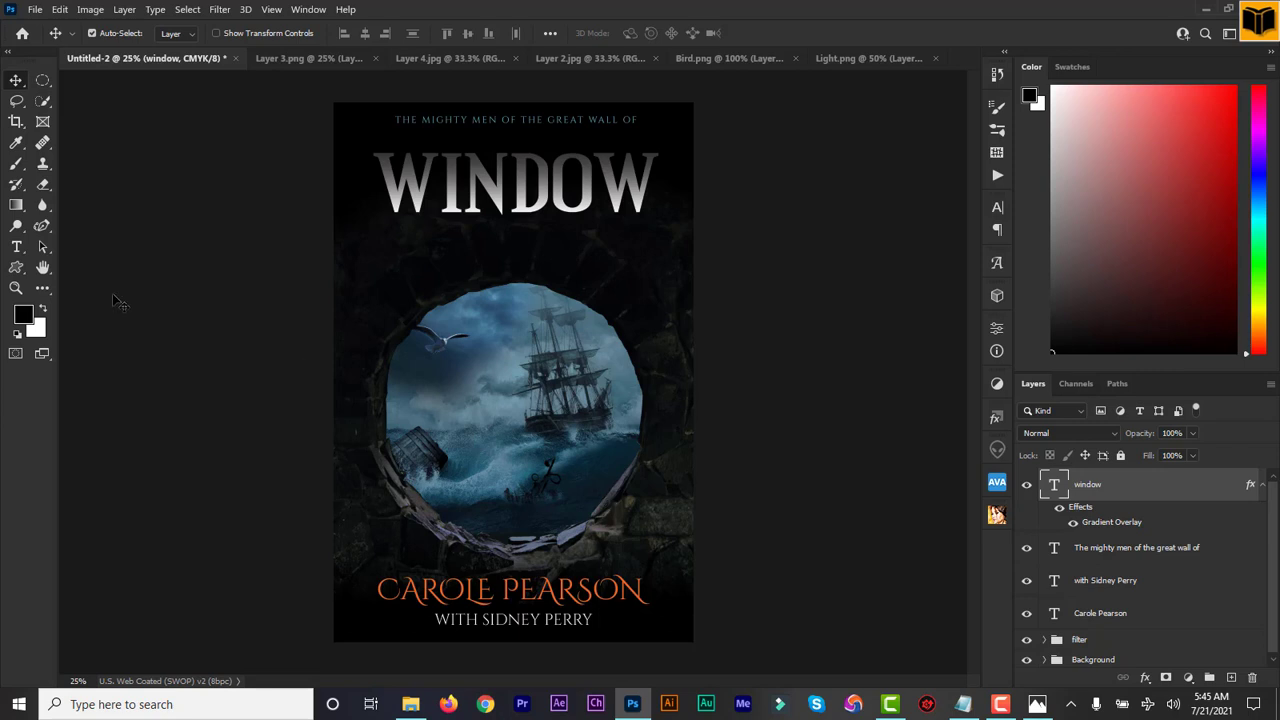
Step: Add a new text line reading "black" in the Credit River font and place it centred just below the word "window"
{"action": "left_click", "coordinate": [16, 247]}
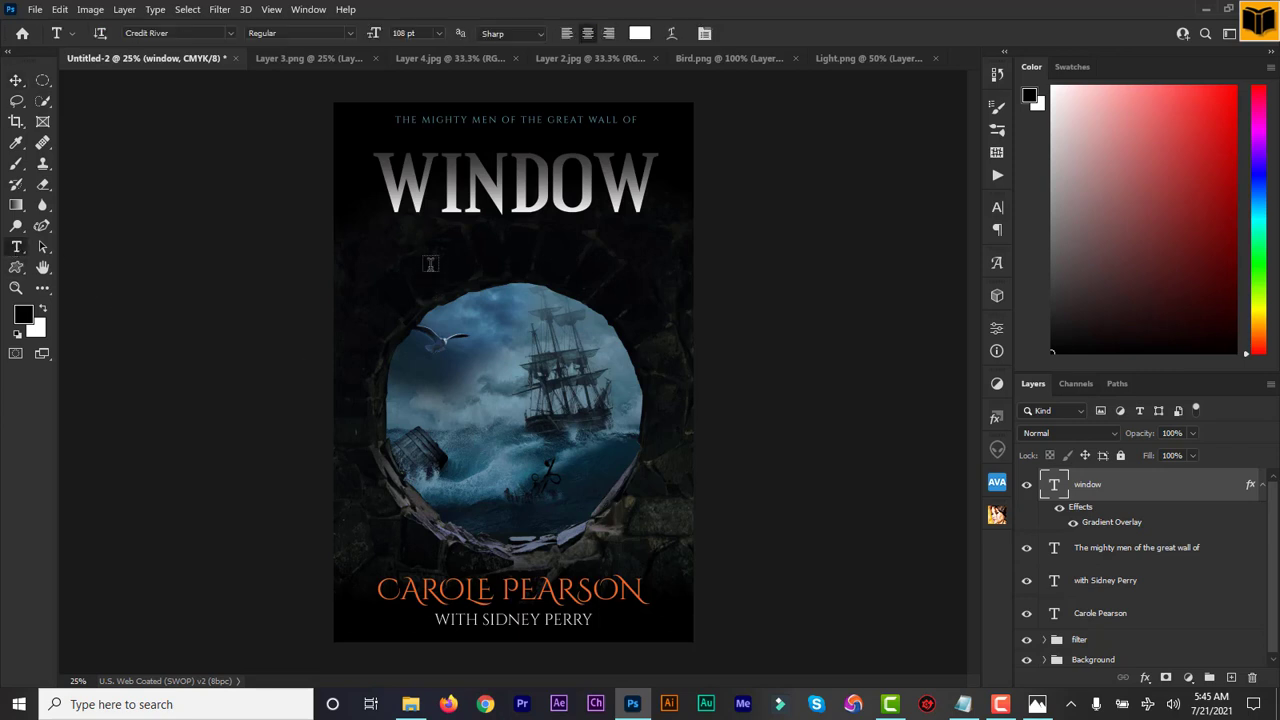
{"action": "left_click", "coordinate": [430, 263]}
{"action": "type", "text": "BLA"}
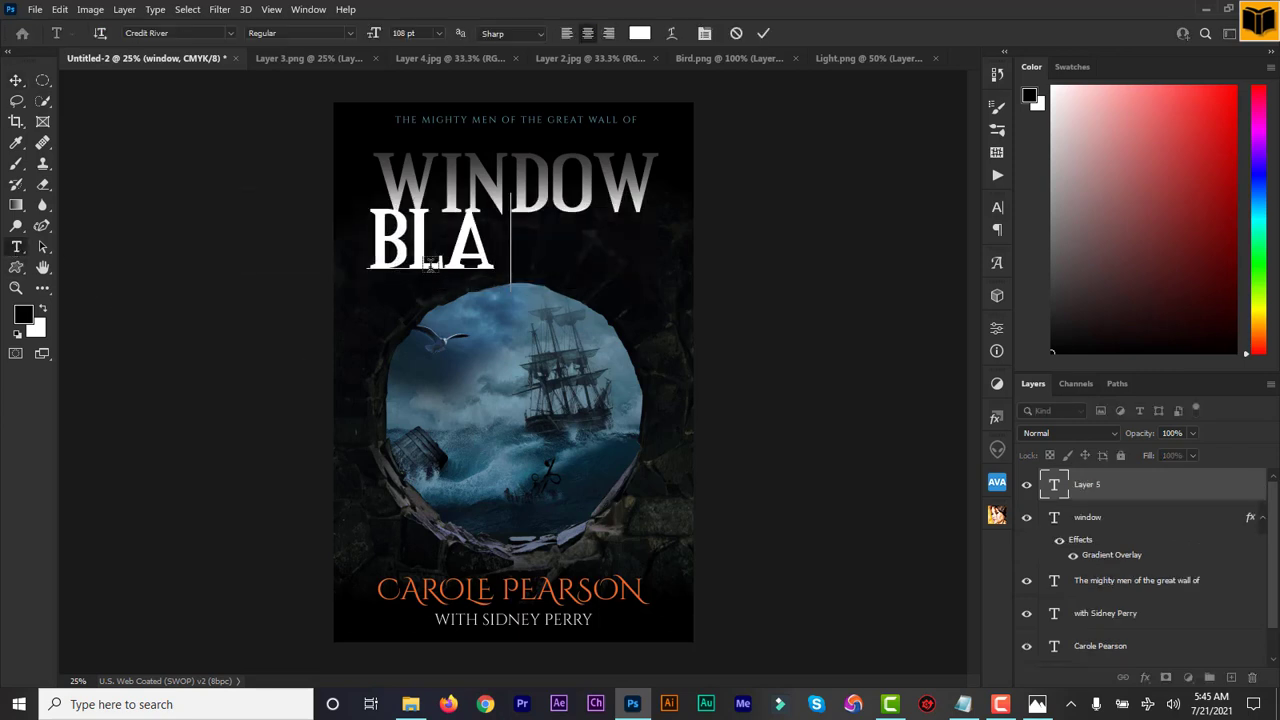
{"action": "type", "text": "CK"}
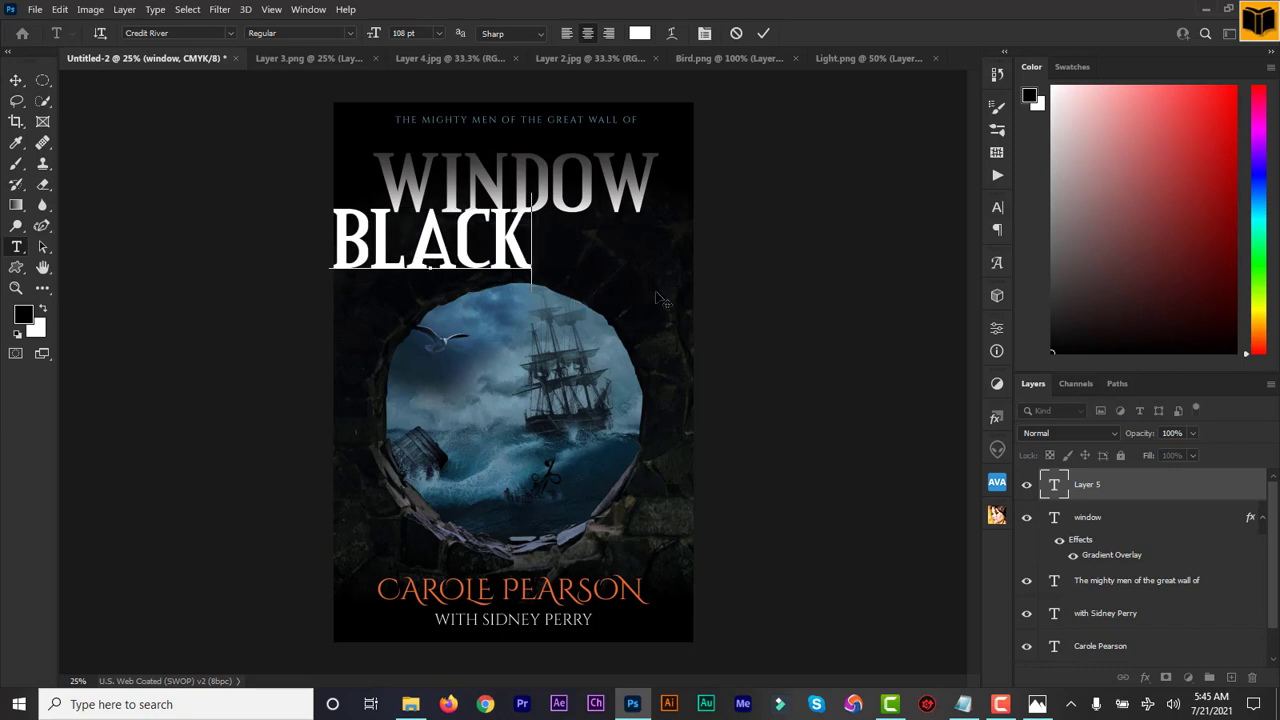
{"action": "left_click_drag", "start_coordinate": [580, 272], "coordinate": [671, 289]}
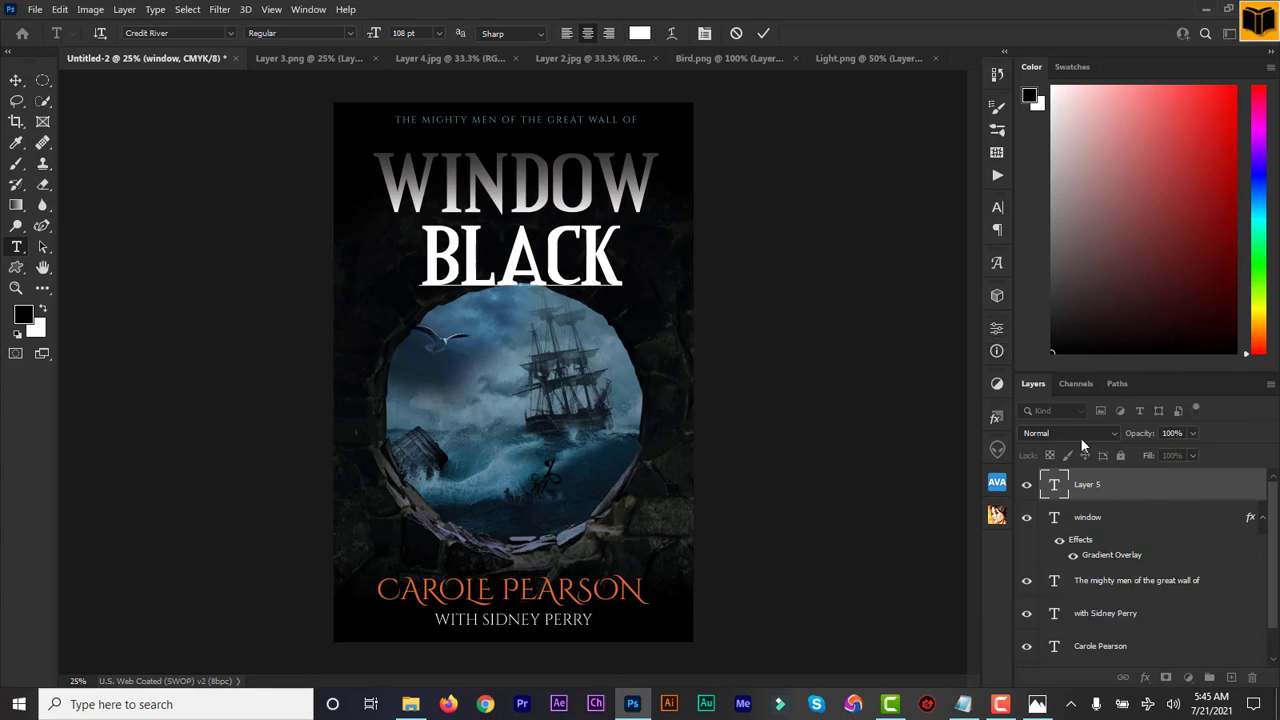
Step: Select the whole word "black" and set its font size to 55 pt
{"action": "left_click", "coordinate": [1054, 488]}
{"action": "double_click", "coordinate": [1054, 488]}
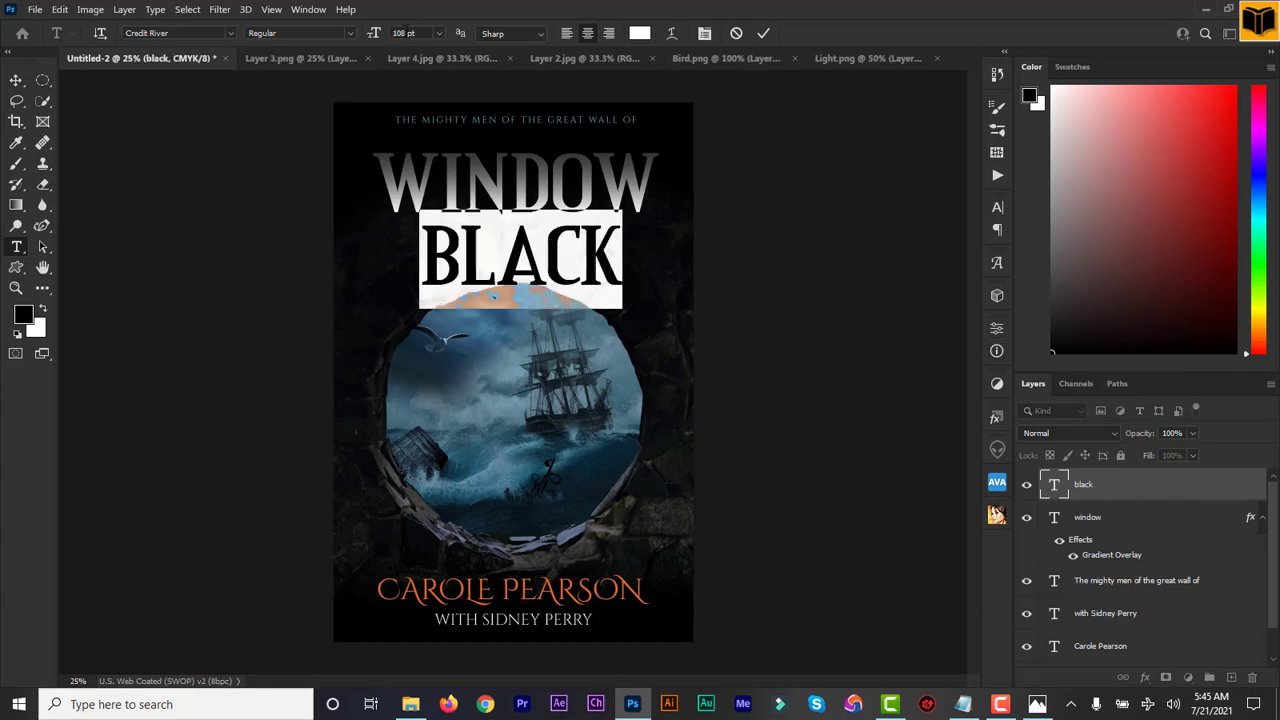
{"action": "left_click", "coordinate": [405, 33]}
{"action": "type", "text": "50"}
{"action": "key", "text": "Return"}
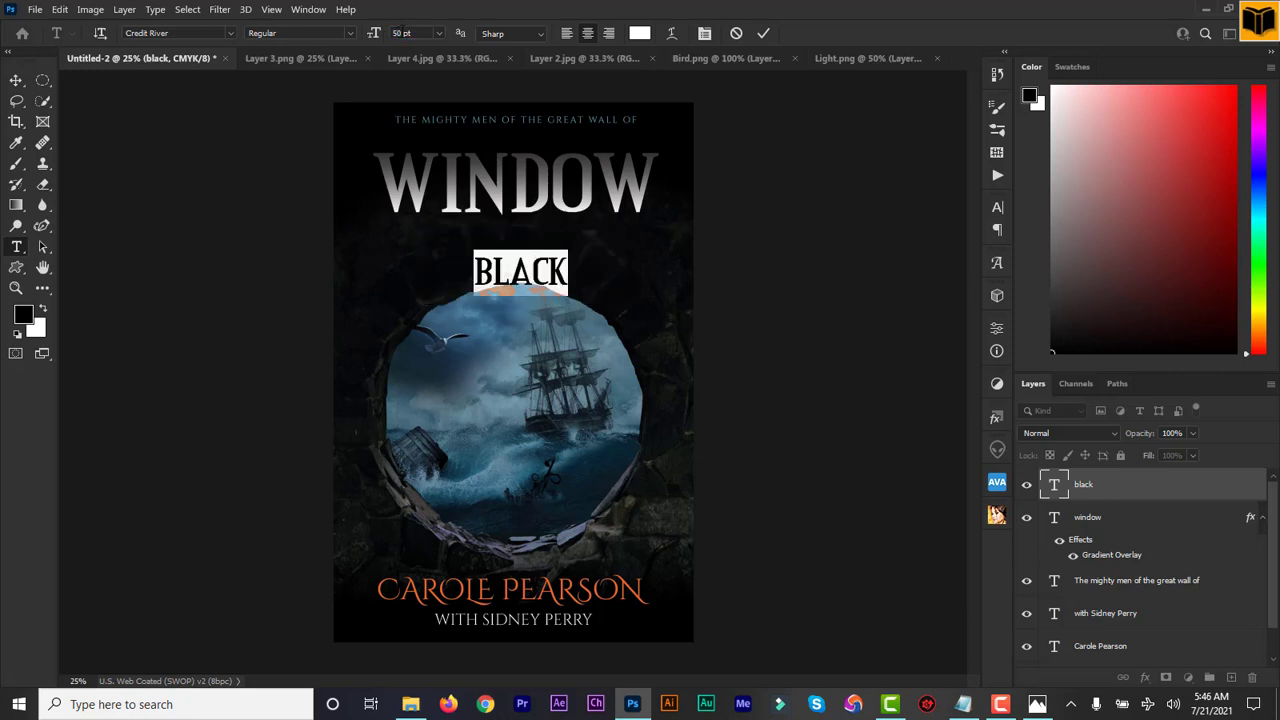
{"action": "type", "text": "5"}
{"action": "key", "text": "Return"}
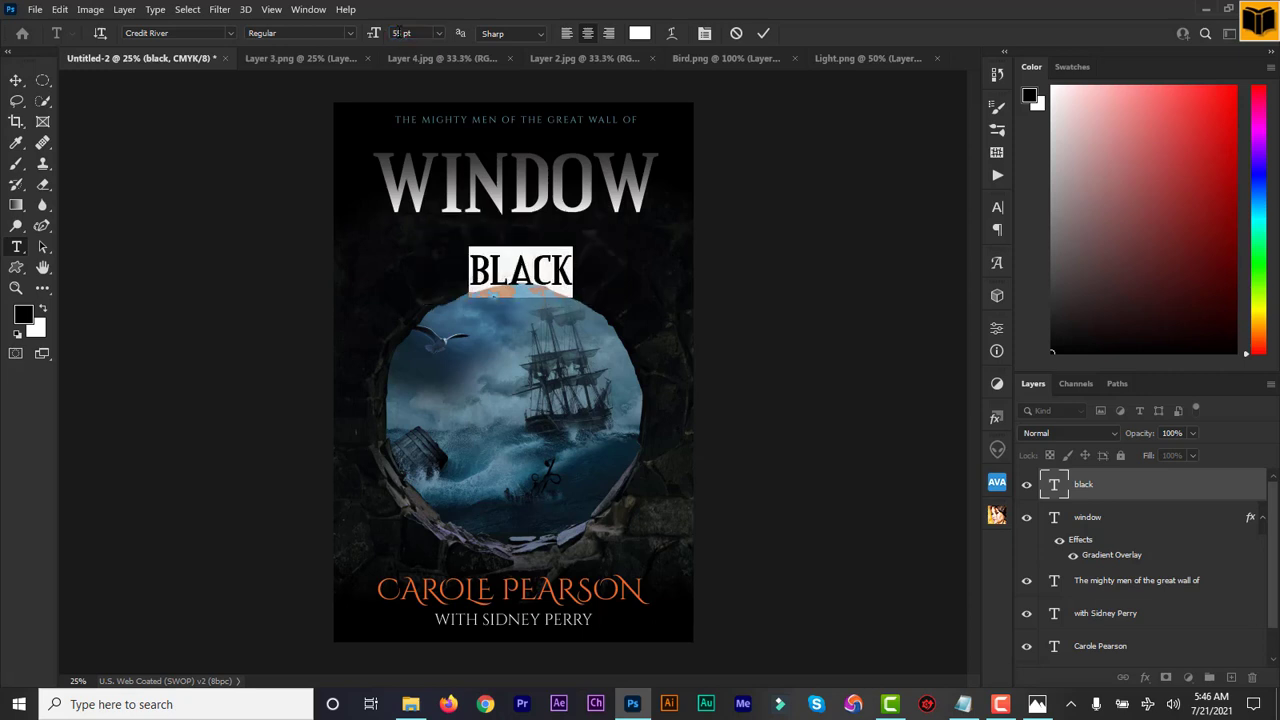
Step: Move the word "black" up so it sits close beneath "window", and commit the text edit
{"action": "left_click_drag", "start_coordinate": [605, 287], "coordinate": [601, 265]}
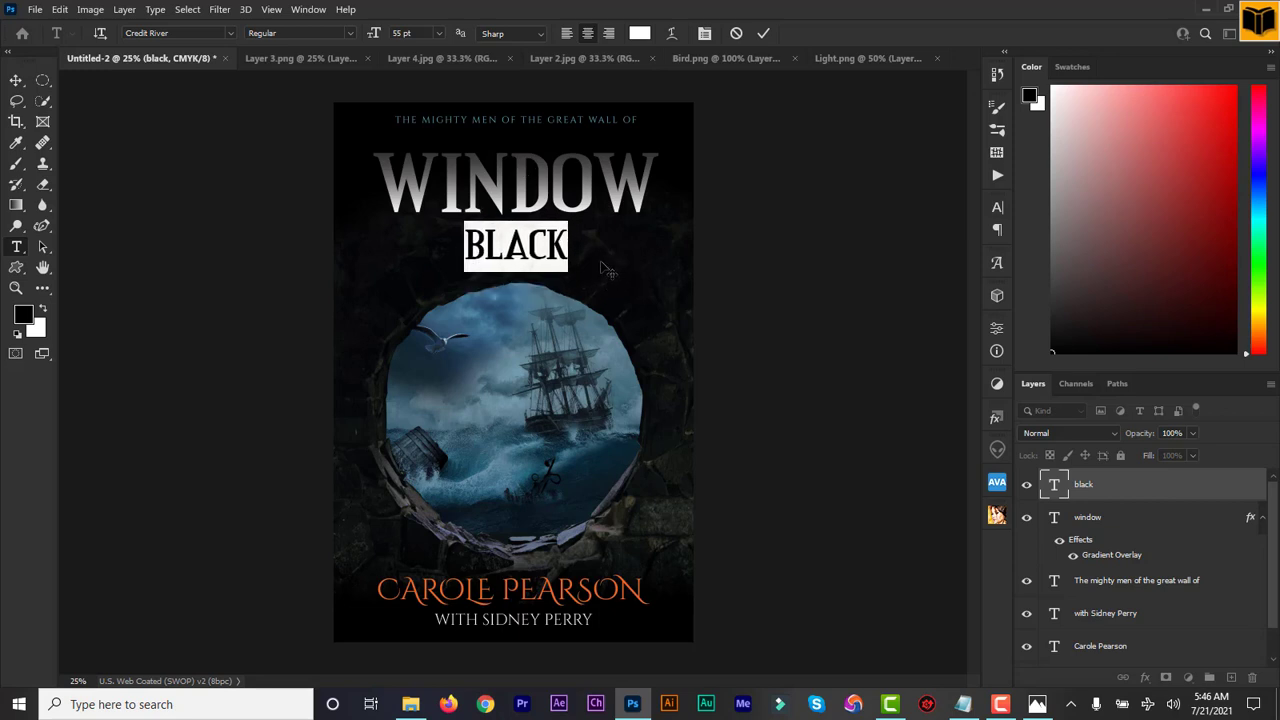
{"action": "left_click", "coordinate": [997, 210]}
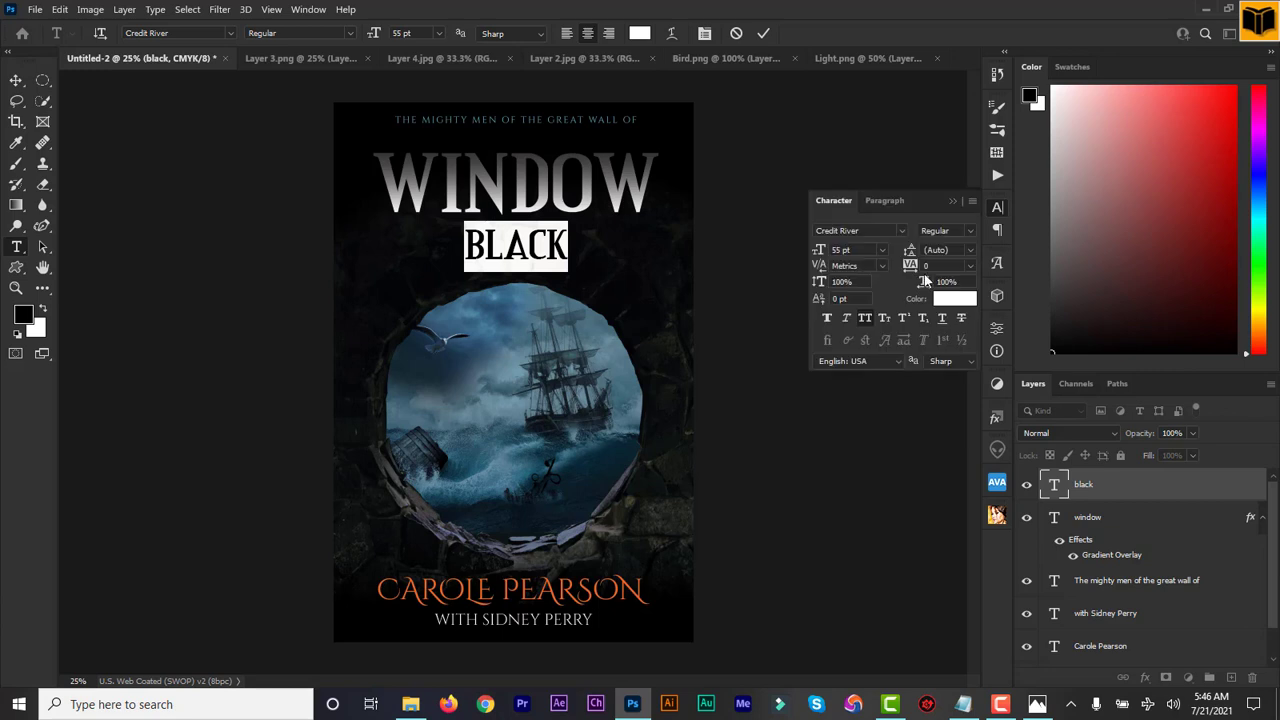
{"action": "left_click_drag", "start_coordinate": [909, 268], "coordinate": [912, 271]}
{"action": "left_click", "coordinate": [764, 34]}
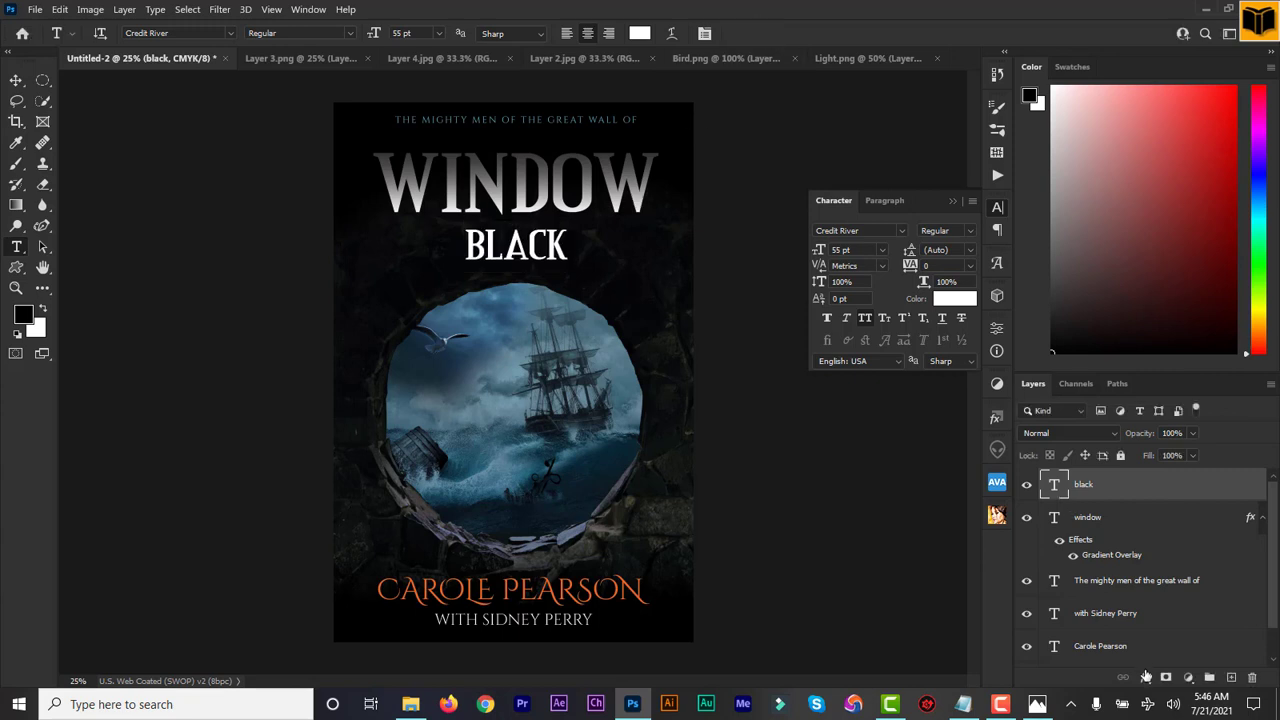
Step: Give the "black" text layer a Gradient Overlay instead of a Color Overlay, and open its gradient for editing
{"action": "left_click", "coordinate": [1146, 678]}
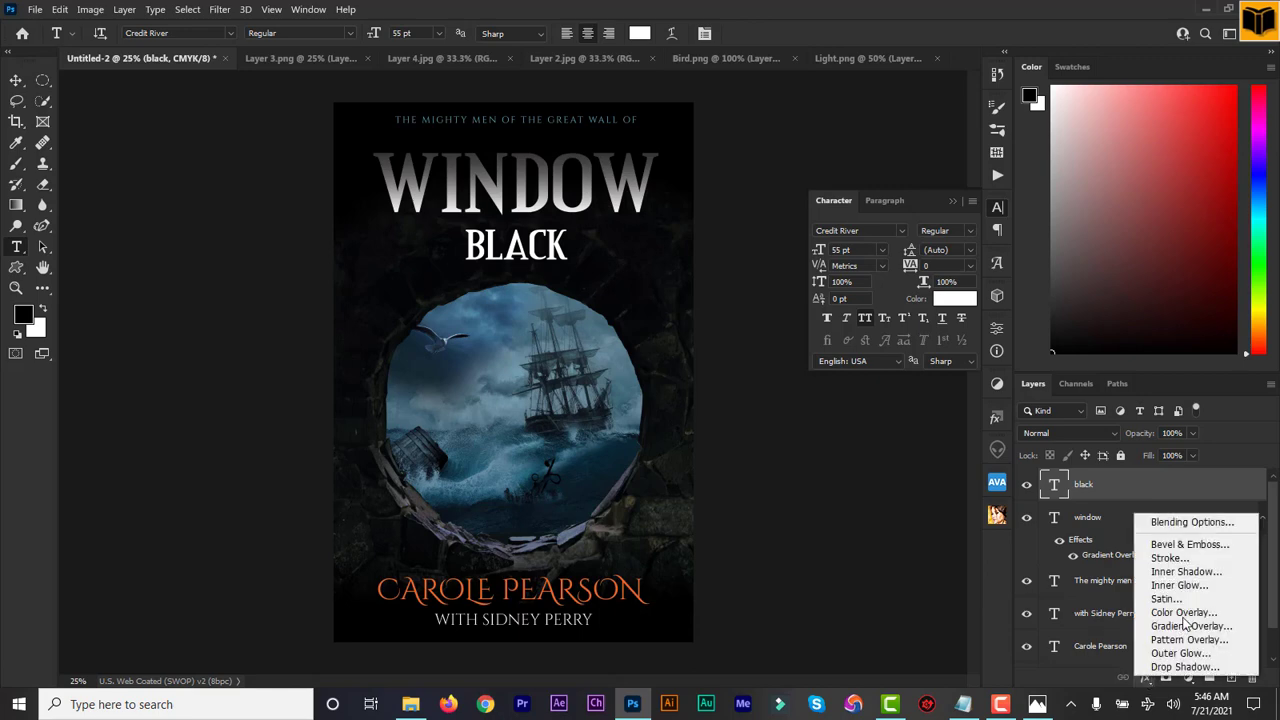
{"action": "left_click", "coordinate": [1190, 614]}
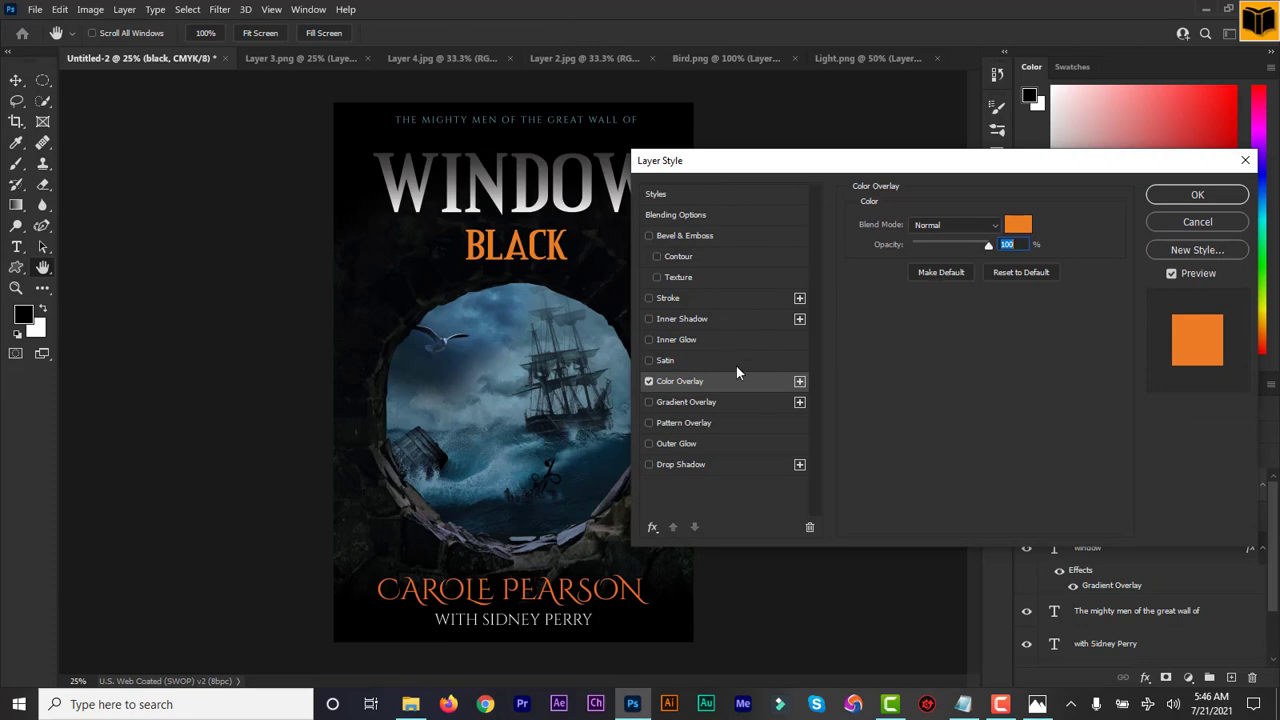
{"action": "left_click", "coordinate": [651, 401]}
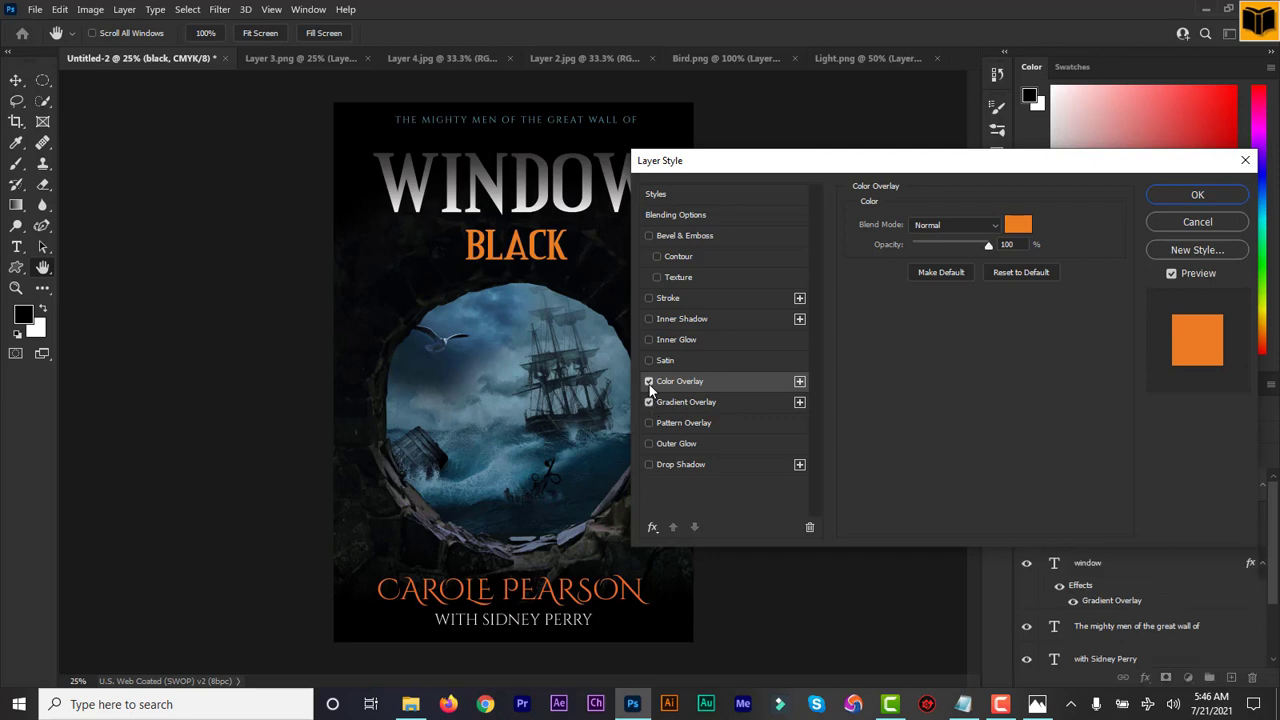
{"action": "left_click", "coordinate": [648, 381]}
{"action": "left_click", "coordinate": [690, 401]}
{"action": "left_click", "coordinate": [690, 402]}
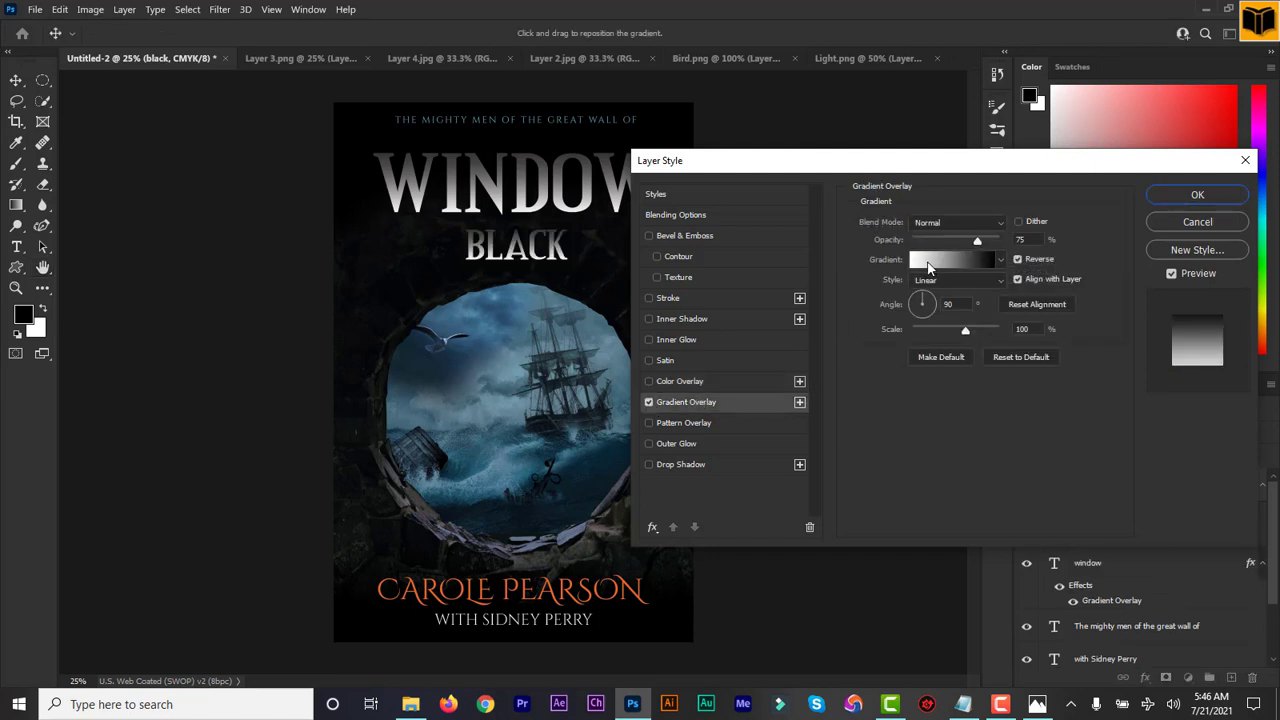
{"action": "left_click", "coordinate": [928, 262]}
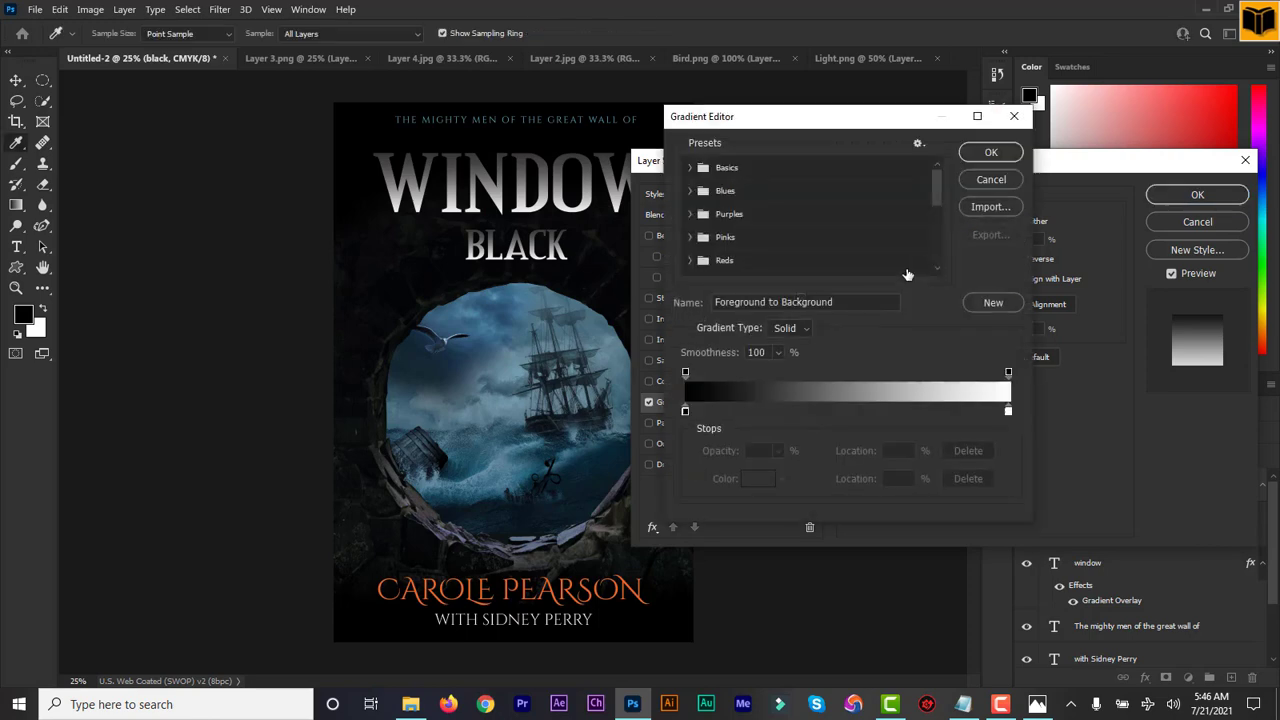
Step: Set the gradient's colour stop at location 0% to bright cyan (00d8ff)
{"action": "left_click", "coordinate": [685, 412]}
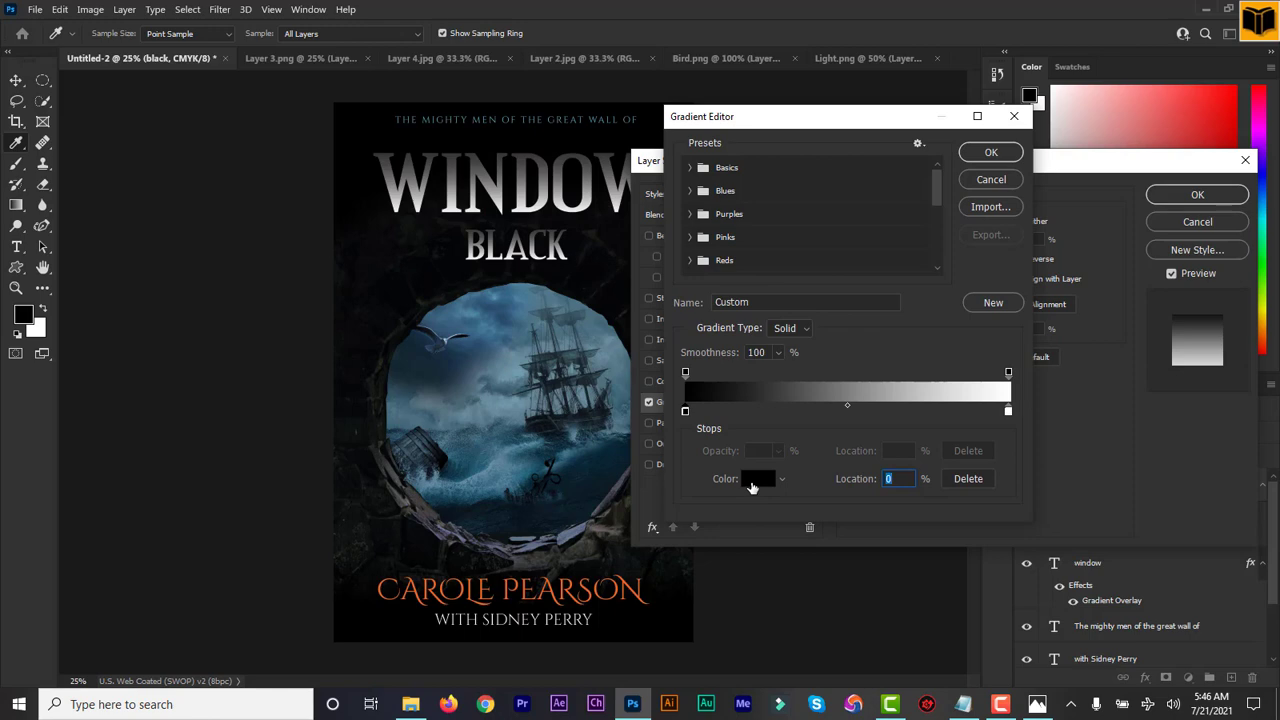
{"action": "left_click", "coordinate": [752, 482]}
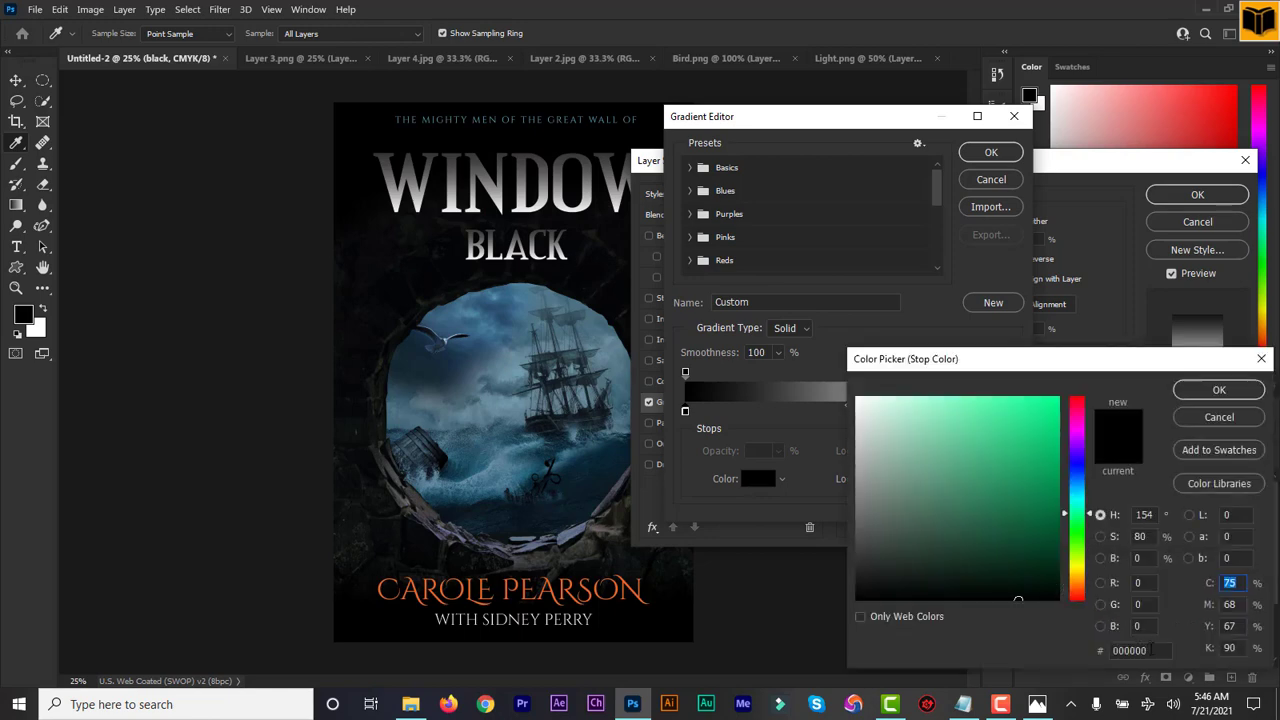
{"action": "left_click", "coordinate": [1150, 650]}
{"action": "type", "text": "00d8ff"}
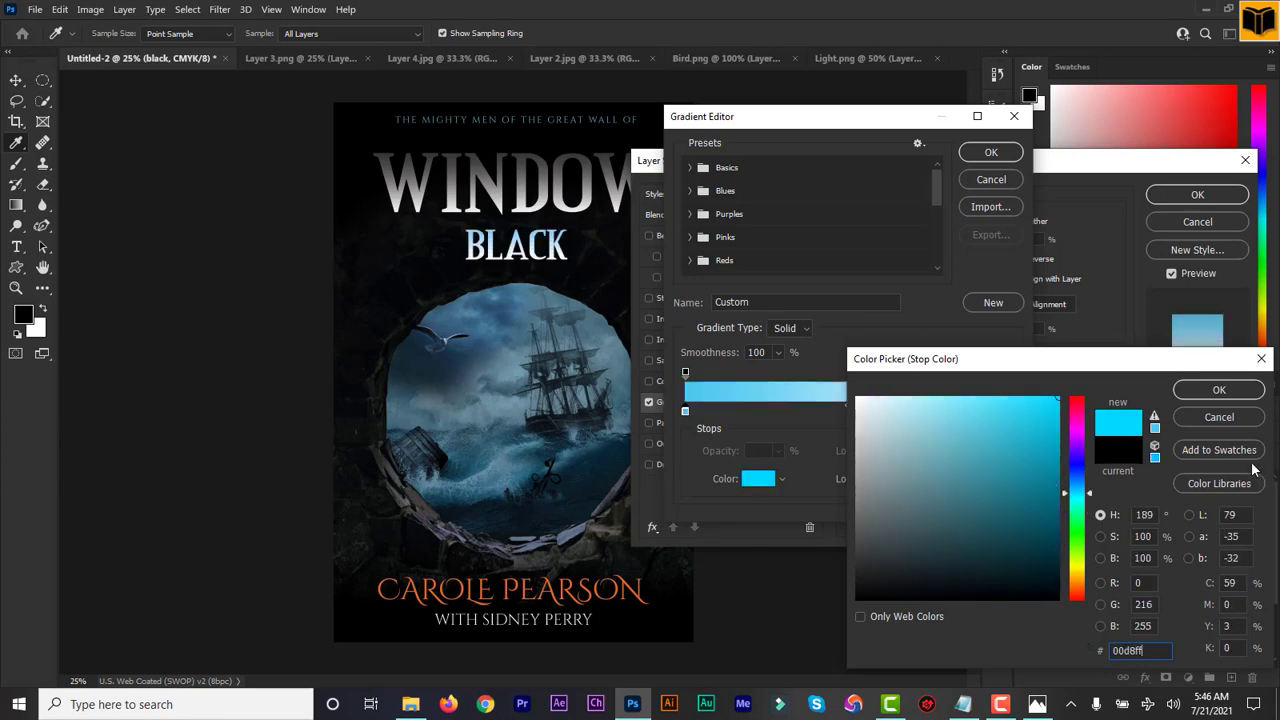
{"action": "left_click", "coordinate": [1222, 390]}
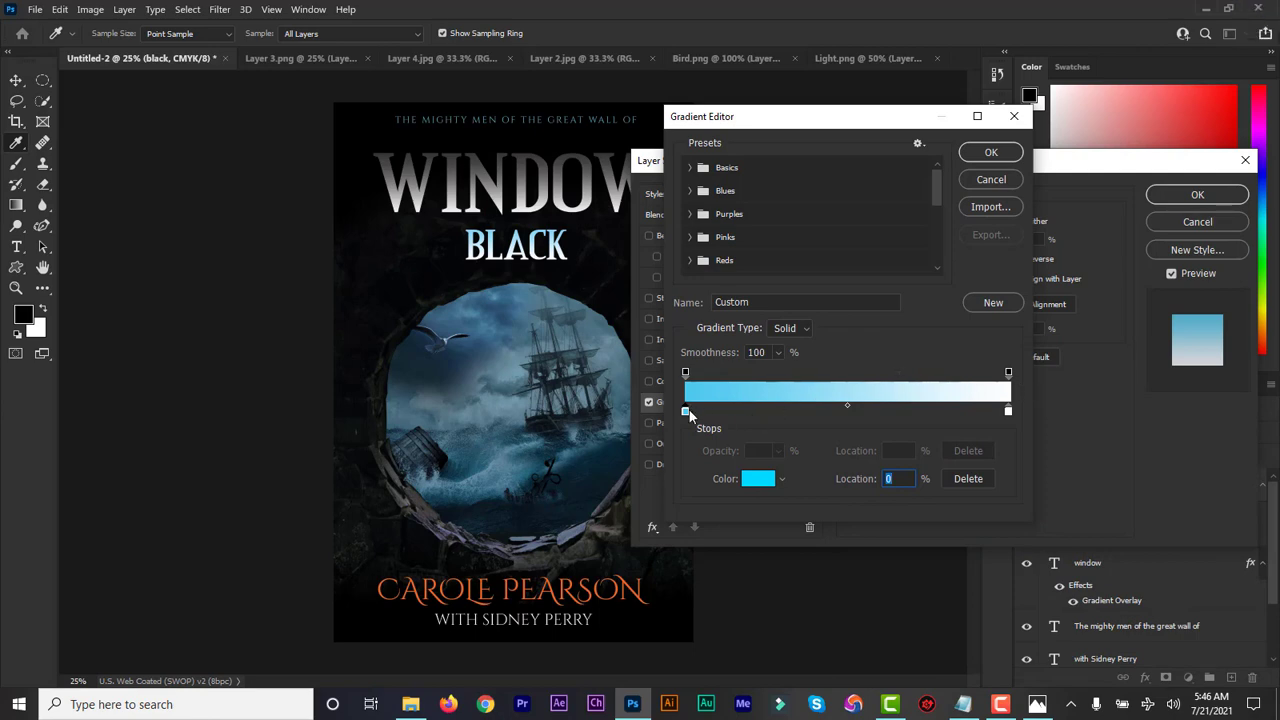
Step: Set the gradient's colour stop at location 100% to bright cyan (00d8ff)
{"action": "left_click", "coordinate": [1008, 412]}
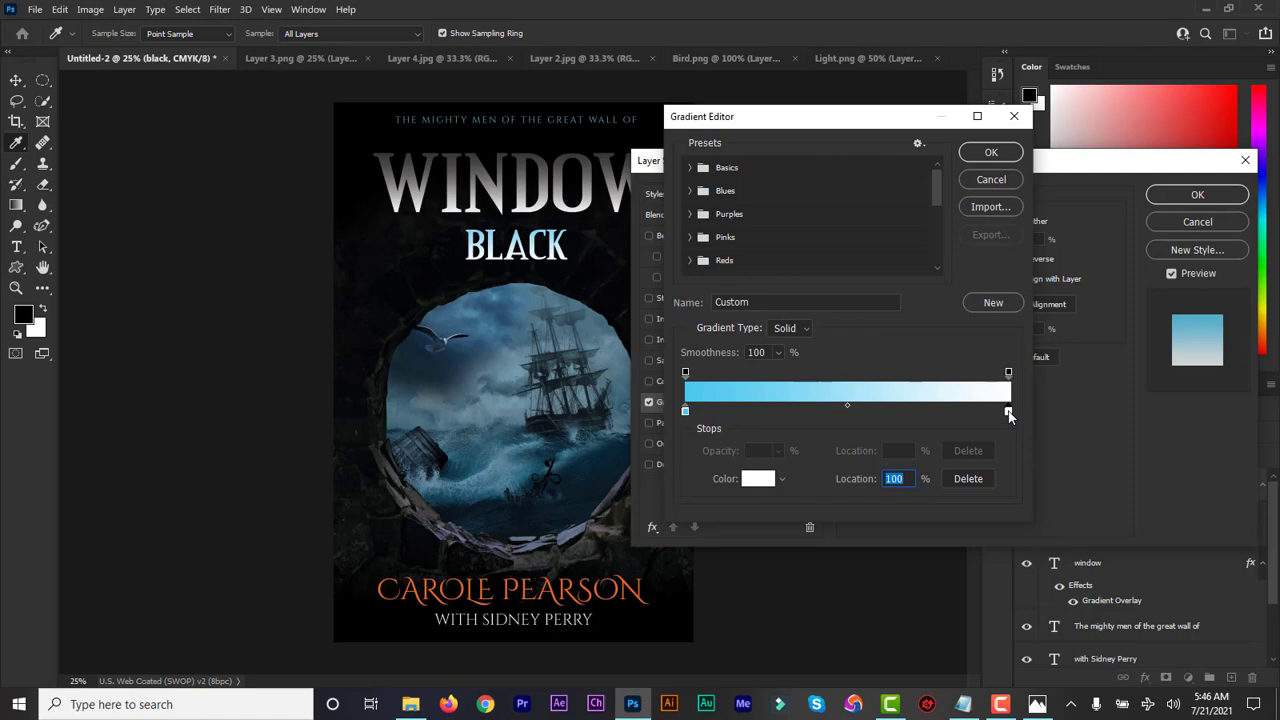
{"action": "left_click", "coordinate": [760, 479]}
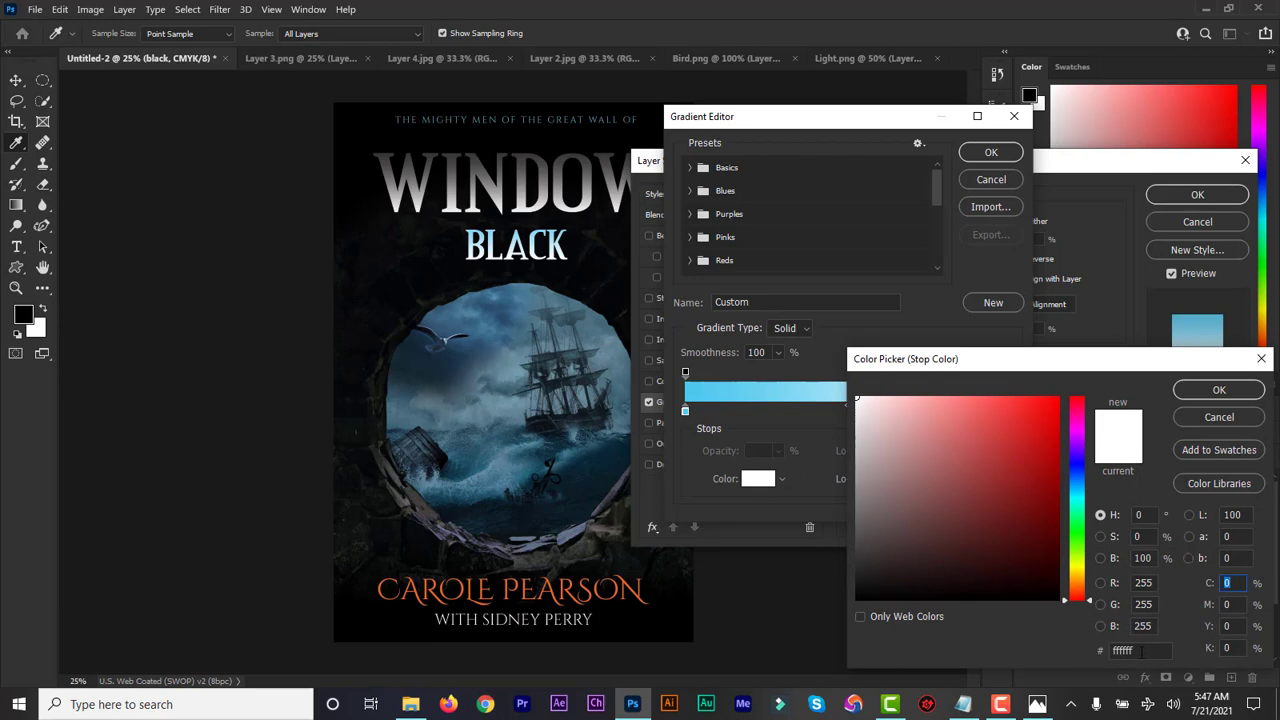
{"action": "left_click_drag", "start_coordinate": [1137, 651], "coordinate": [1080, 651]}
{"action": "type", "text": "00"}
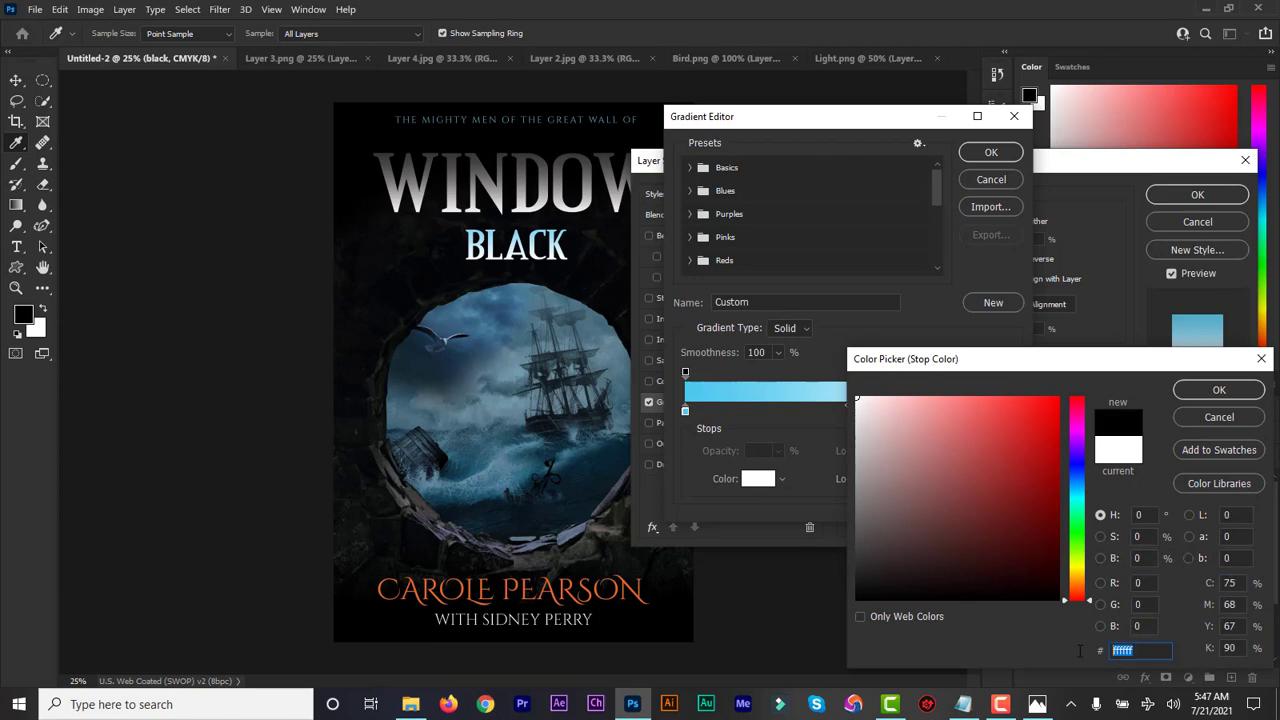
{"action": "type", "text": "d8ff"}
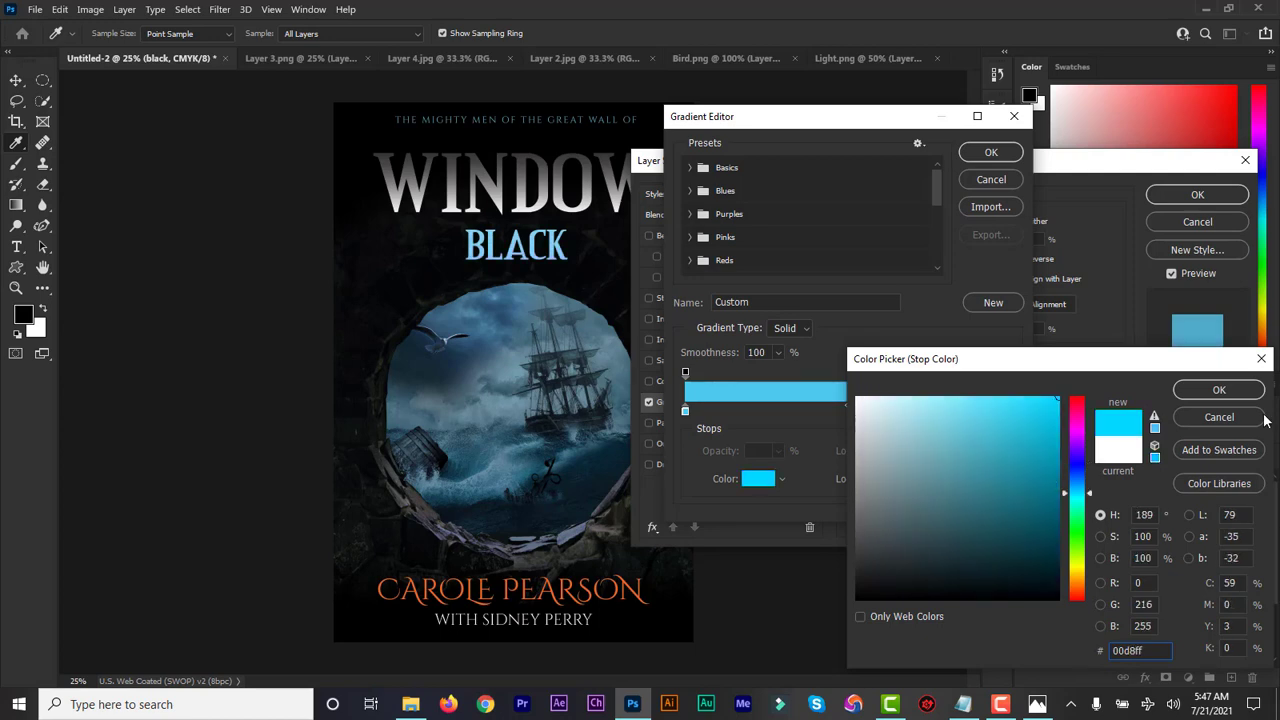
{"action": "left_click", "coordinate": [1238, 392]}
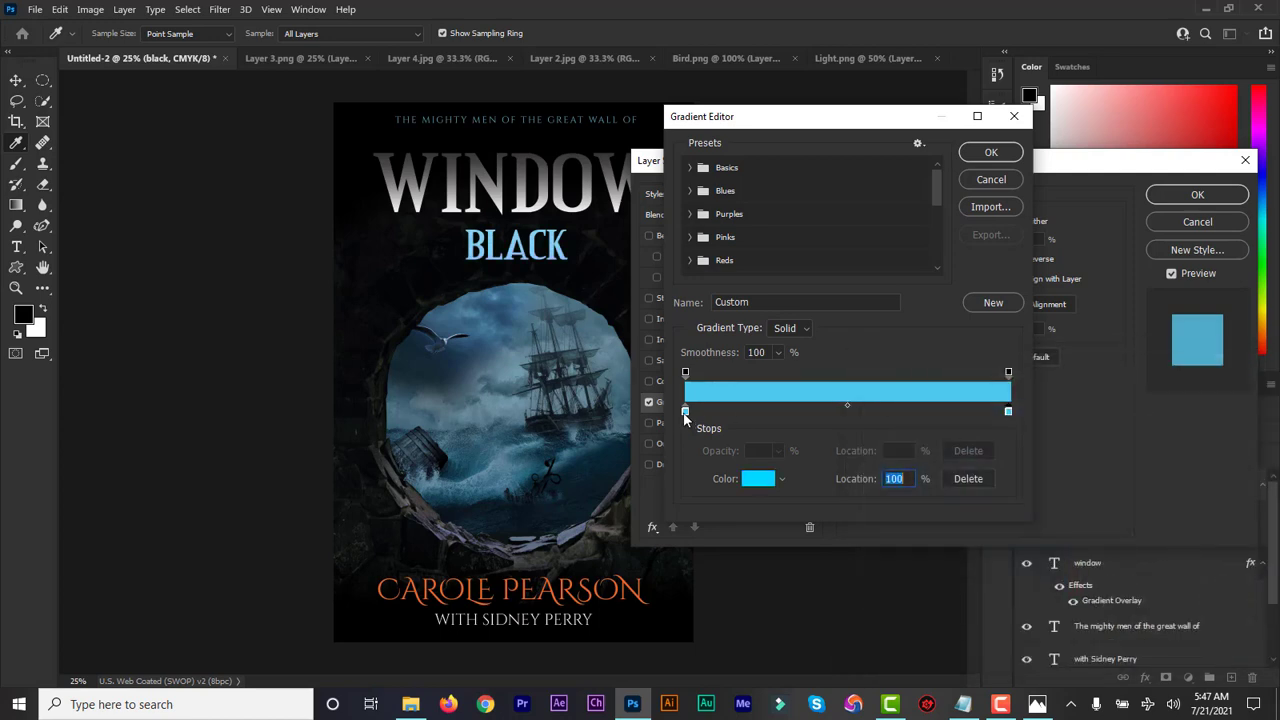
Step: Set the gradient's 0% colour stop to dark grey (2c2d2d) and apply the overlay to the "black" layer
{"action": "left_click", "coordinate": [685, 412]}
{"action": "left_click", "coordinate": [748, 480]}
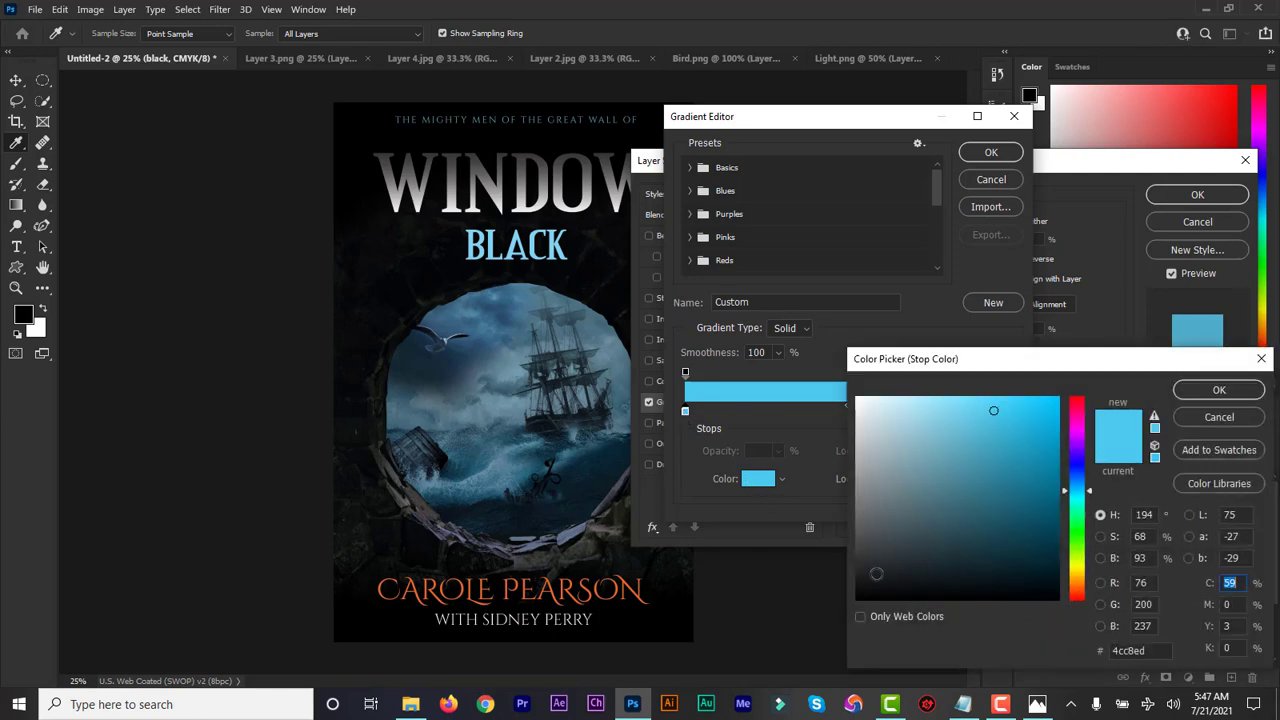
{"action": "left_click", "coordinate": [863, 589]}
{"action": "left_click_drag", "start_coordinate": [863, 589], "coordinate": [858, 589]}
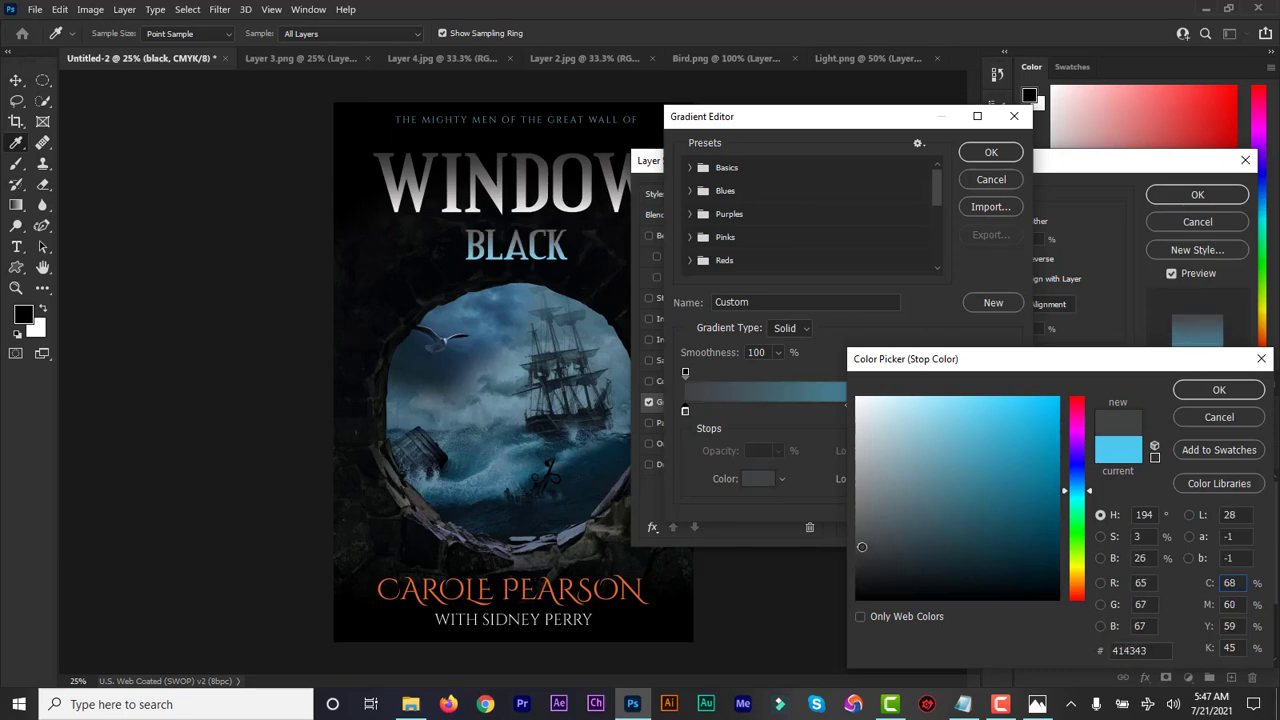
{"action": "left_click_drag", "start_coordinate": [862, 547], "coordinate": [859, 565]}
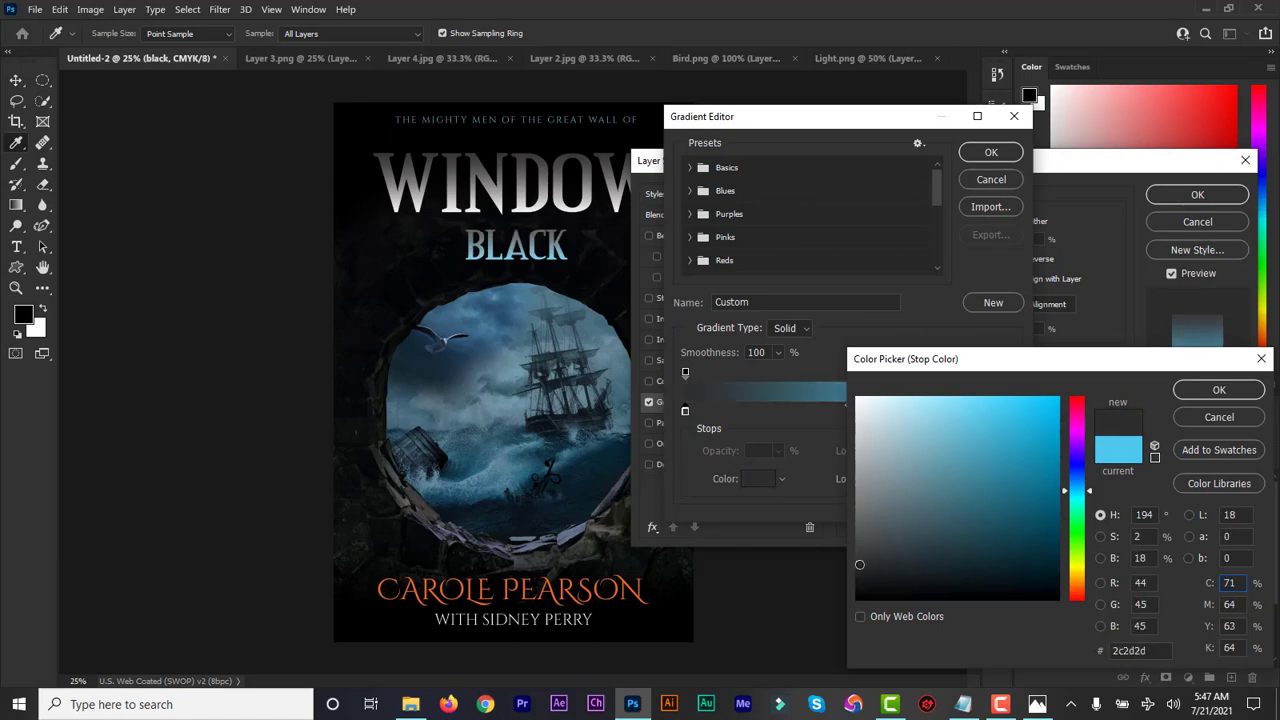
{"action": "left_click", "coordinate": [1214, 389]}
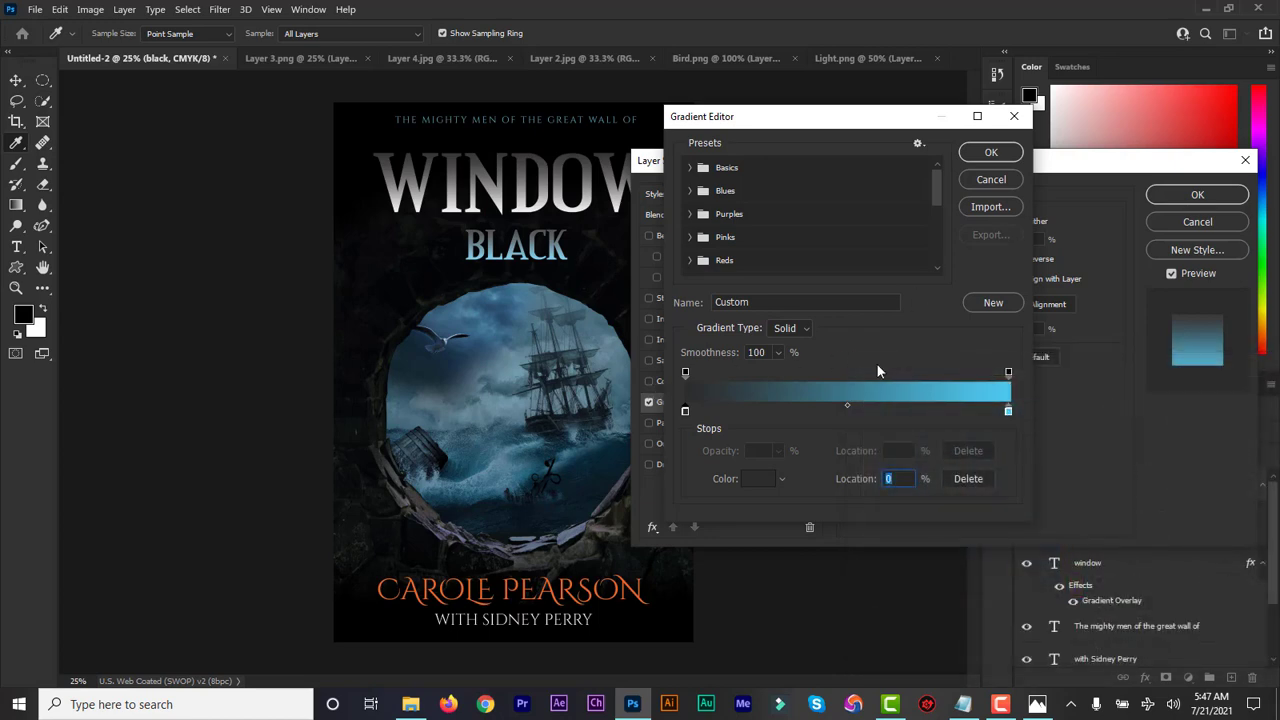
{"action": "left_click", "coordinate": [986, 154]}
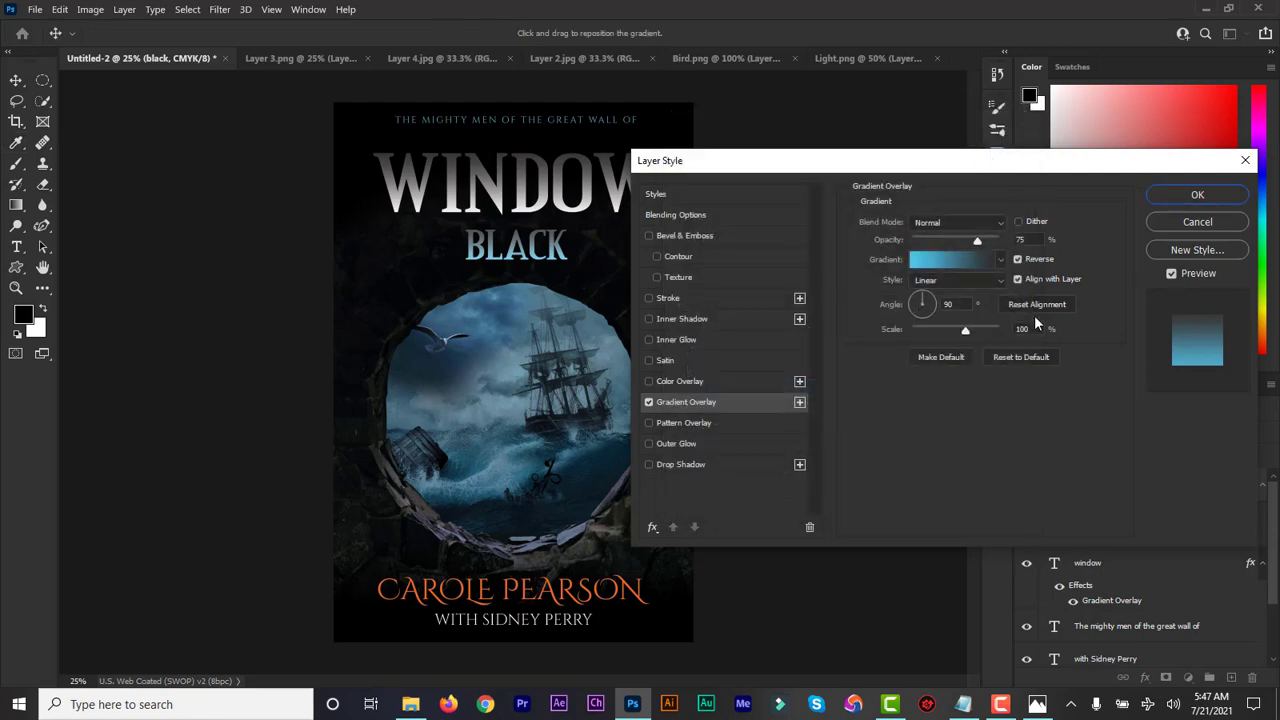
{"action": "left_click", "coordinate": [1207, 194]}
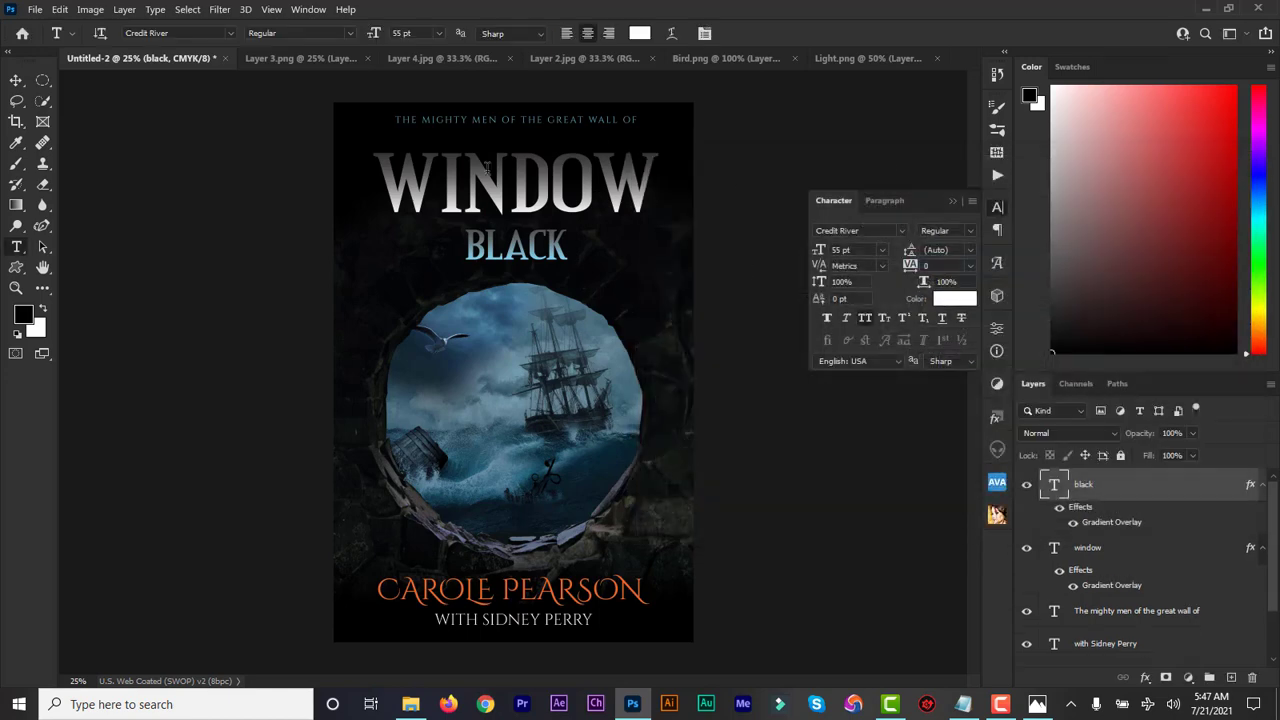
Step: Copy the light streaks from Light.png into the cover document and position them across the word "window"
{"action": "left_click", "coordinate": [20, 85]}
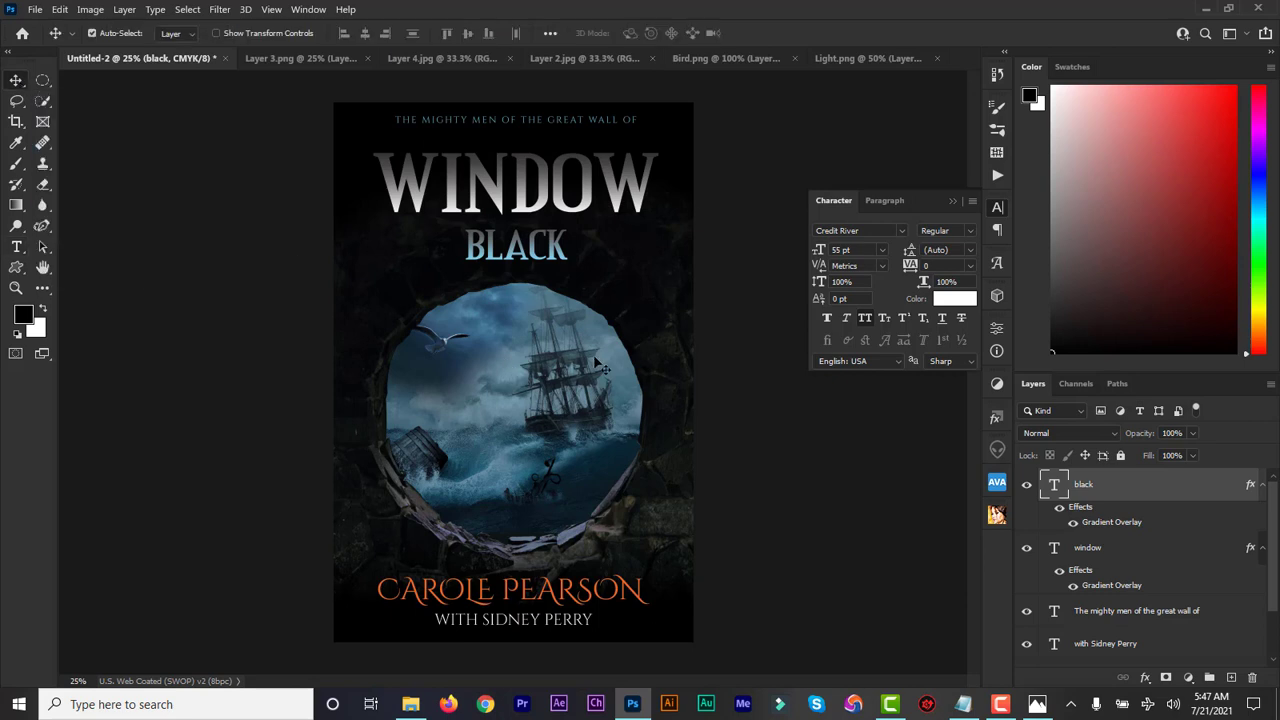
{"action": "left_click", "coordinate": [953, 202]}
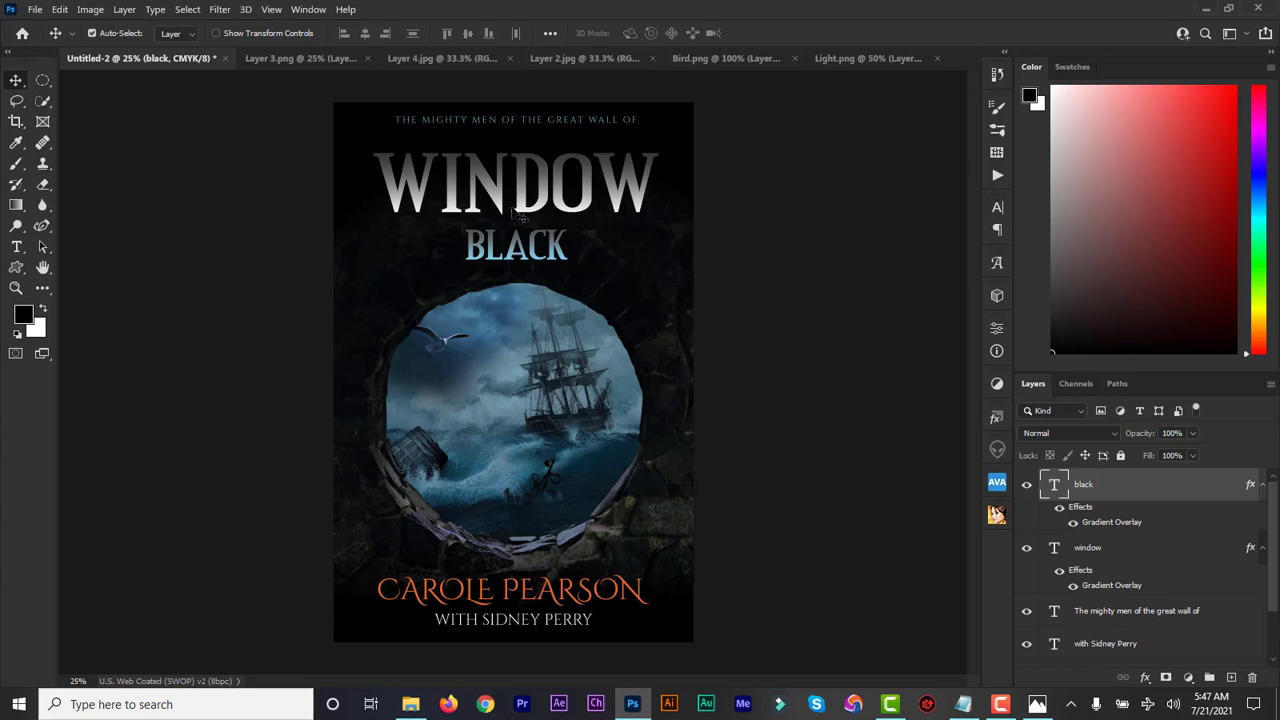
{"action": "left_click", "coordinate": [836, 62]}
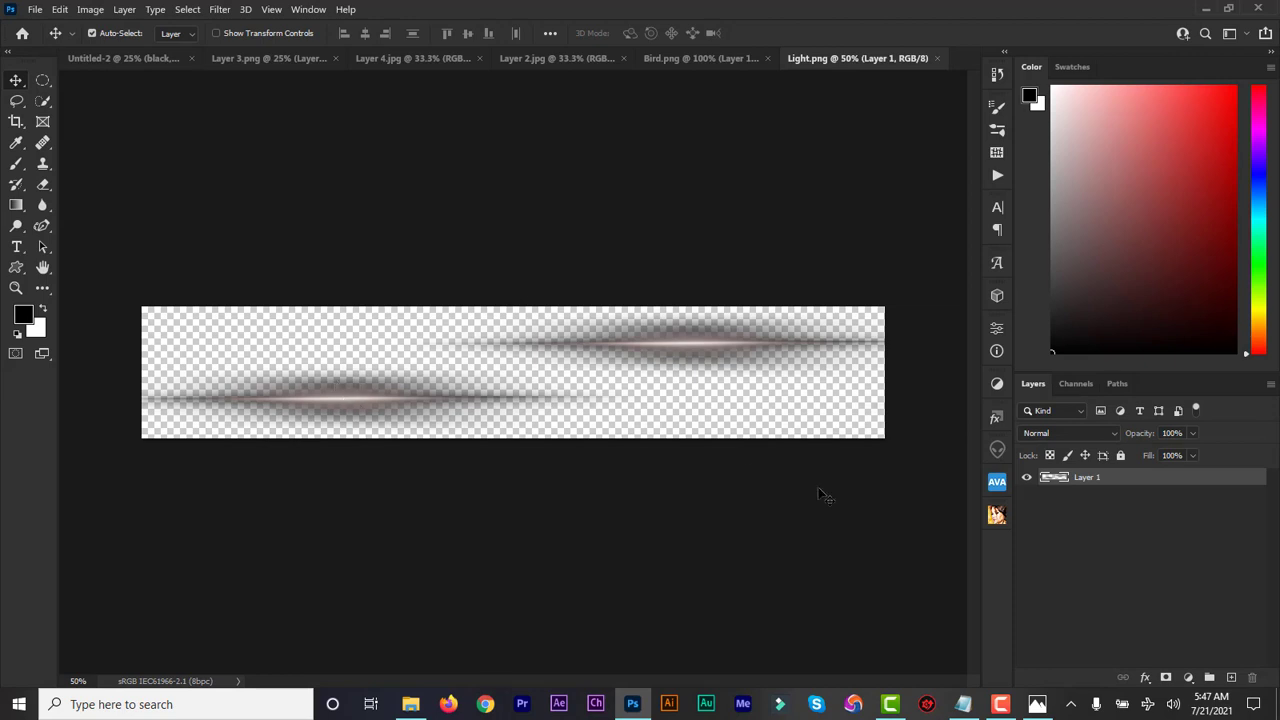
{"action": "mouse_move", "coordinate": [330, 403]}
{"action": "left_mouse_down"}
{"action": "mouse_move", "coordinate": [138, 73]}
{"action": "mouse_move", "coordinate": [117, 290]}
{"action": "mouse_move", "coordinate": [146, 56]}
{"action": "mouse_move", "coordinate": [487, 200]}
{"action": "left_mouse_up"}
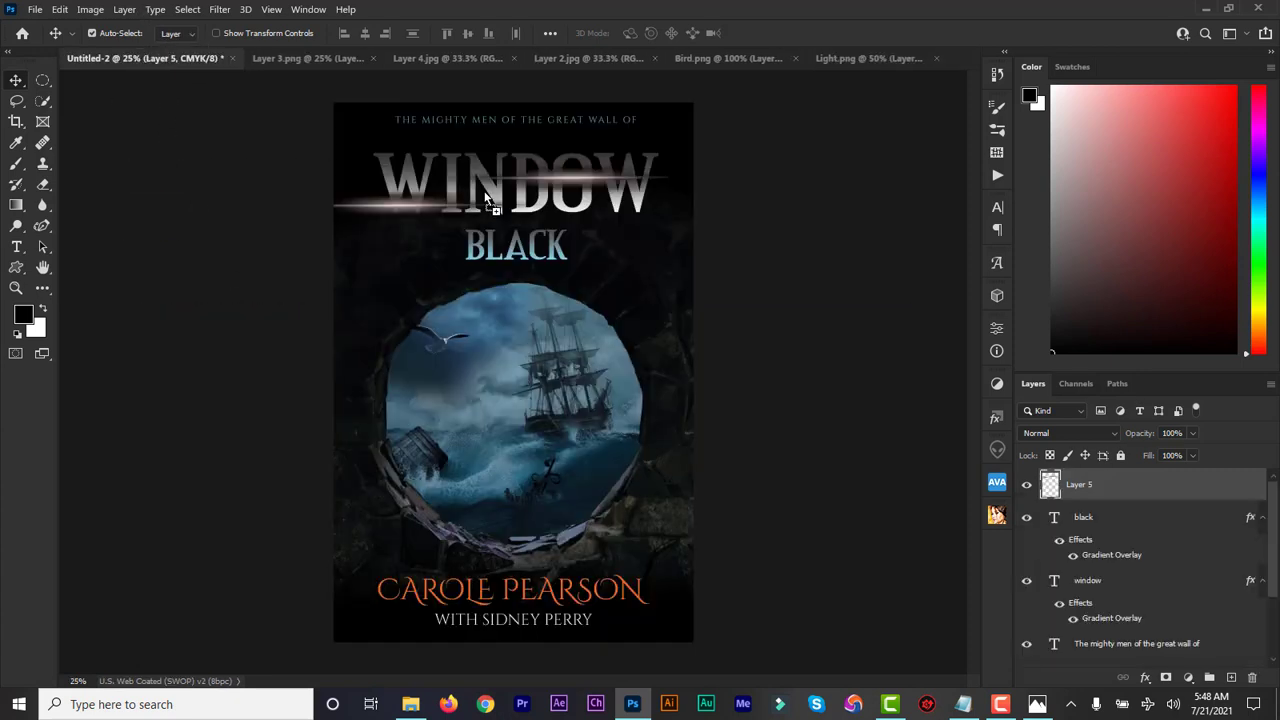
{"action": "left_click_drag", "start_coordinate": [595, 186], "coordinate": [606, 186]}
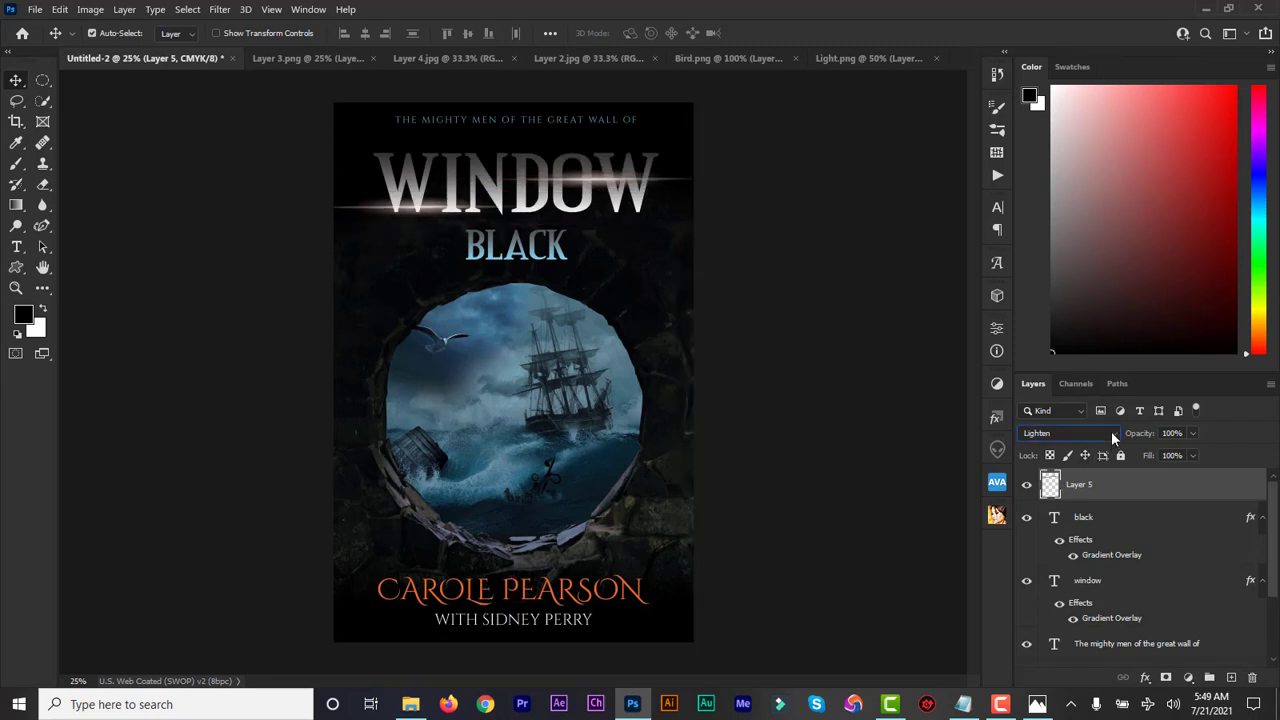
Step: Set the light-streak layer's blend mode to Color Dodge, then shrink it slightly and refit it over the word "window"
{"action": "left_click", "coordinate": [1111, 432]}
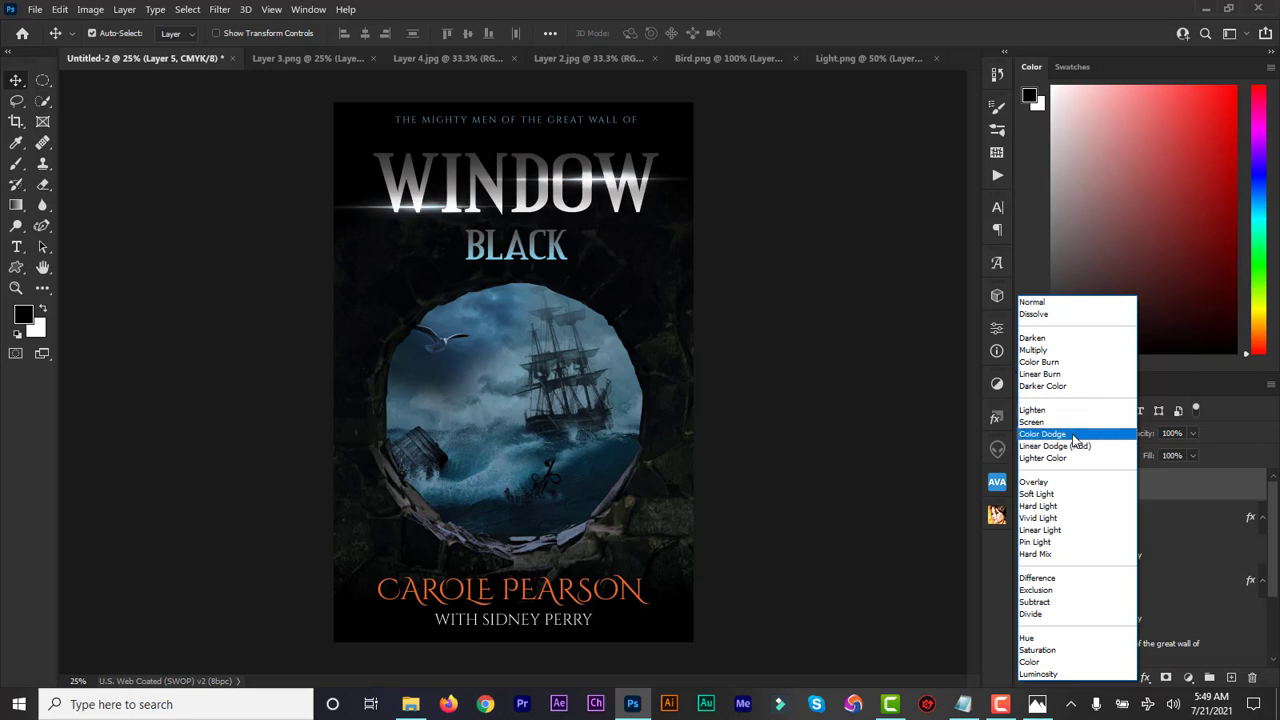
{"action": "left_click", "coordinate": [1074, 435]}
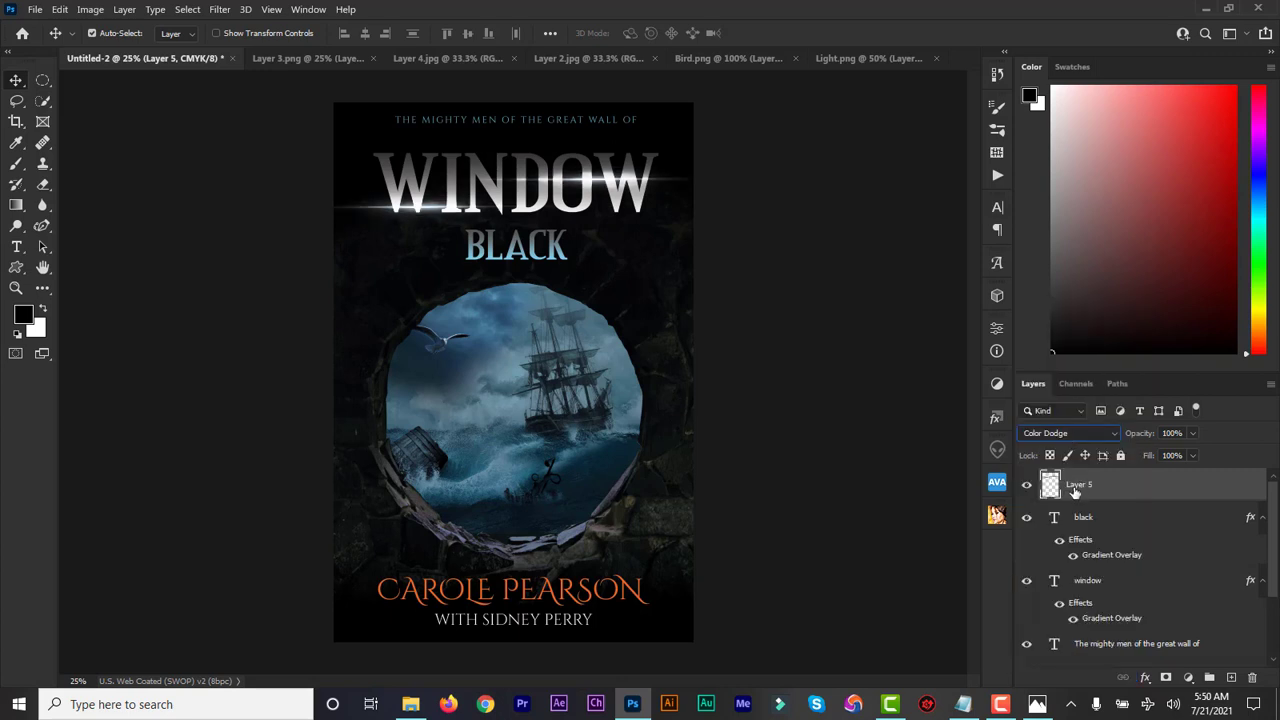
{"action": "key", "text": "ctrl+t"}
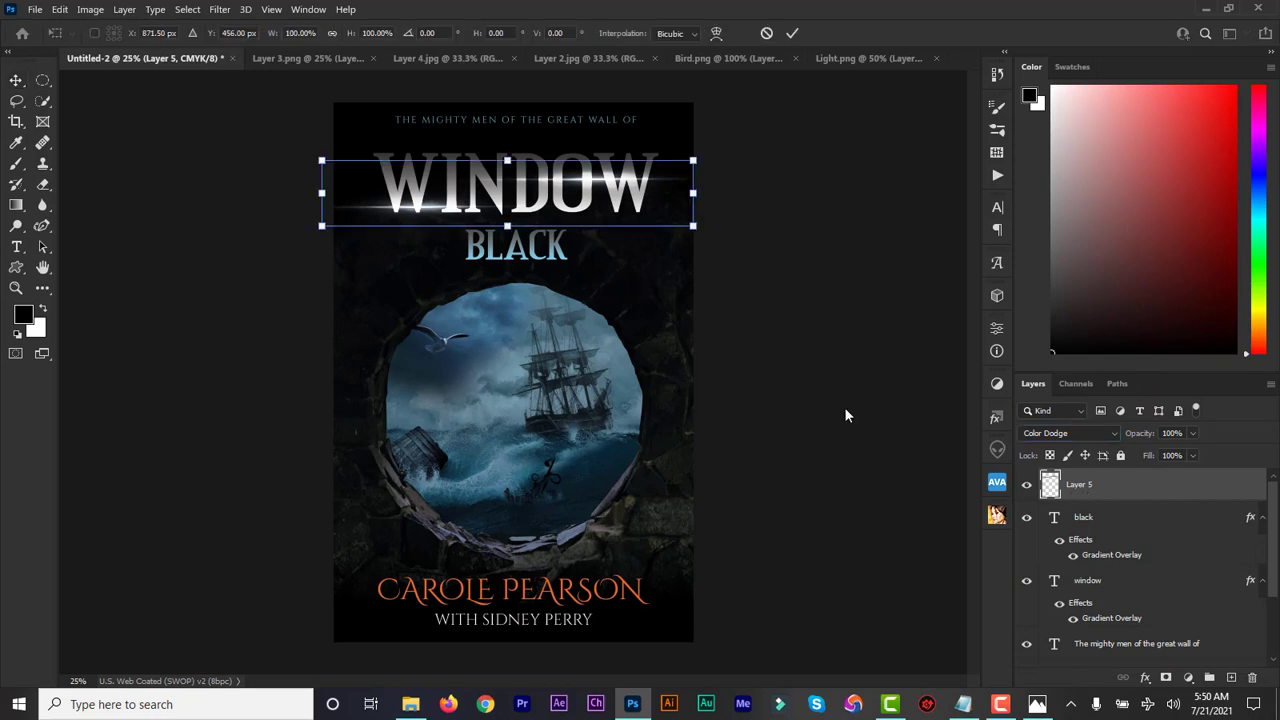
{"action": "left_click_drag", "start_coordinate": [322, 226], "coordinate": [355, 219]}
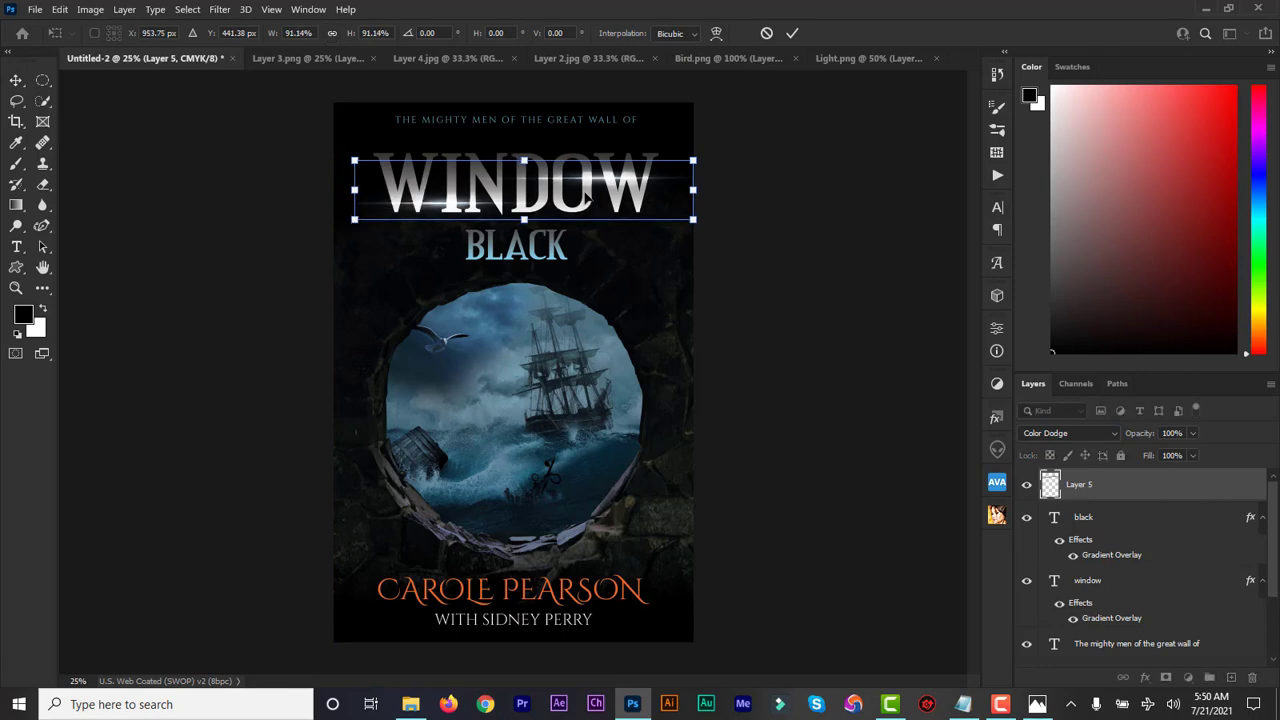
{"action": "left_click_drag", "start_coordinate": [588, 198], "coordinate": [588, 192]}
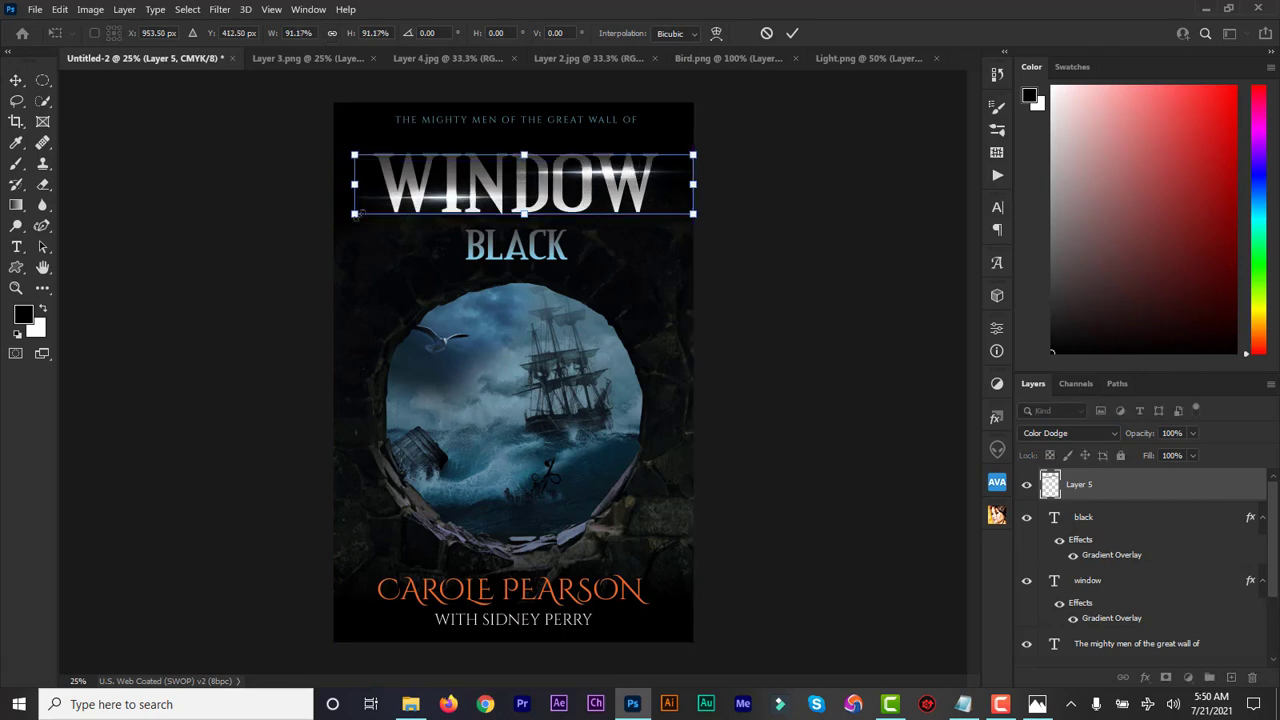
{"action": "left_click_drag", "start_coordinate": [354, 213], "coordinate": [369, 211]}
{"action": "left_click_drag", "start_coordinate": [624, 183], "coordinate": [621, 184]}
{"action": "left_click", "coordinate": [792, 35]}
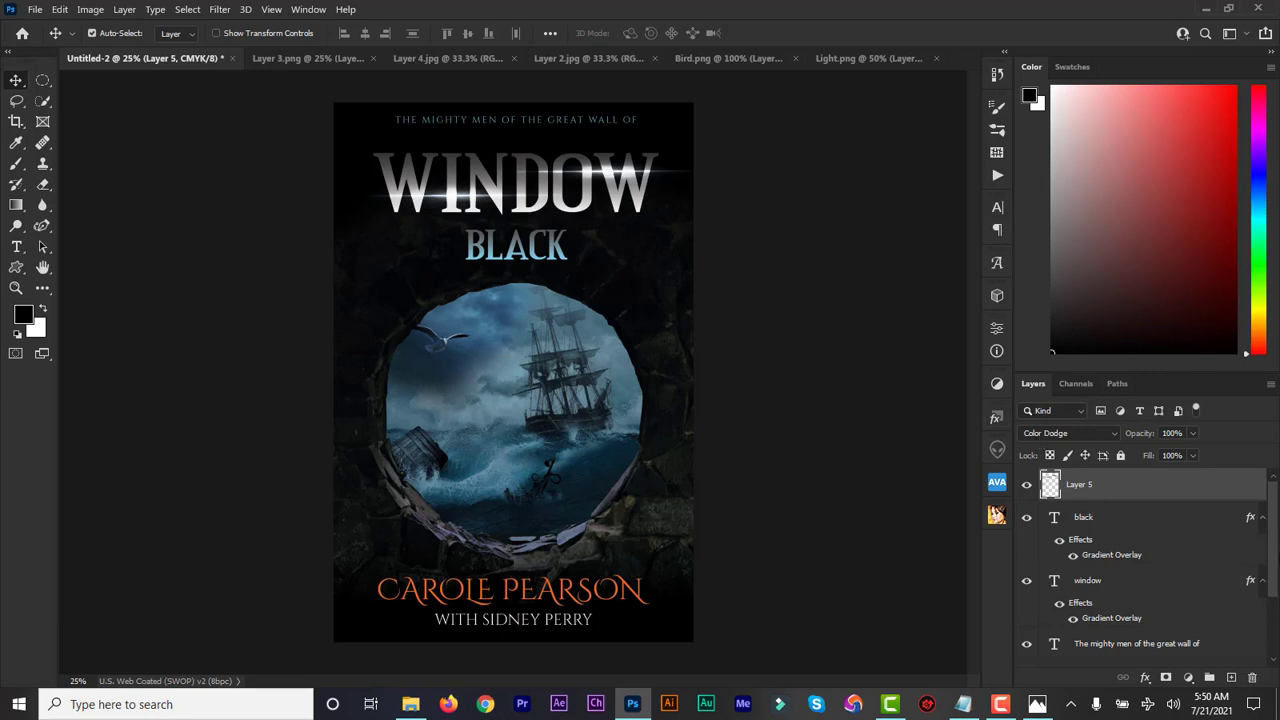
Step: Set the tracking of the title word "black" to 280
{"action": "scroll", "coordinate": [1104, 563], "scroll_direction": "down", "scroll_amount": 1}
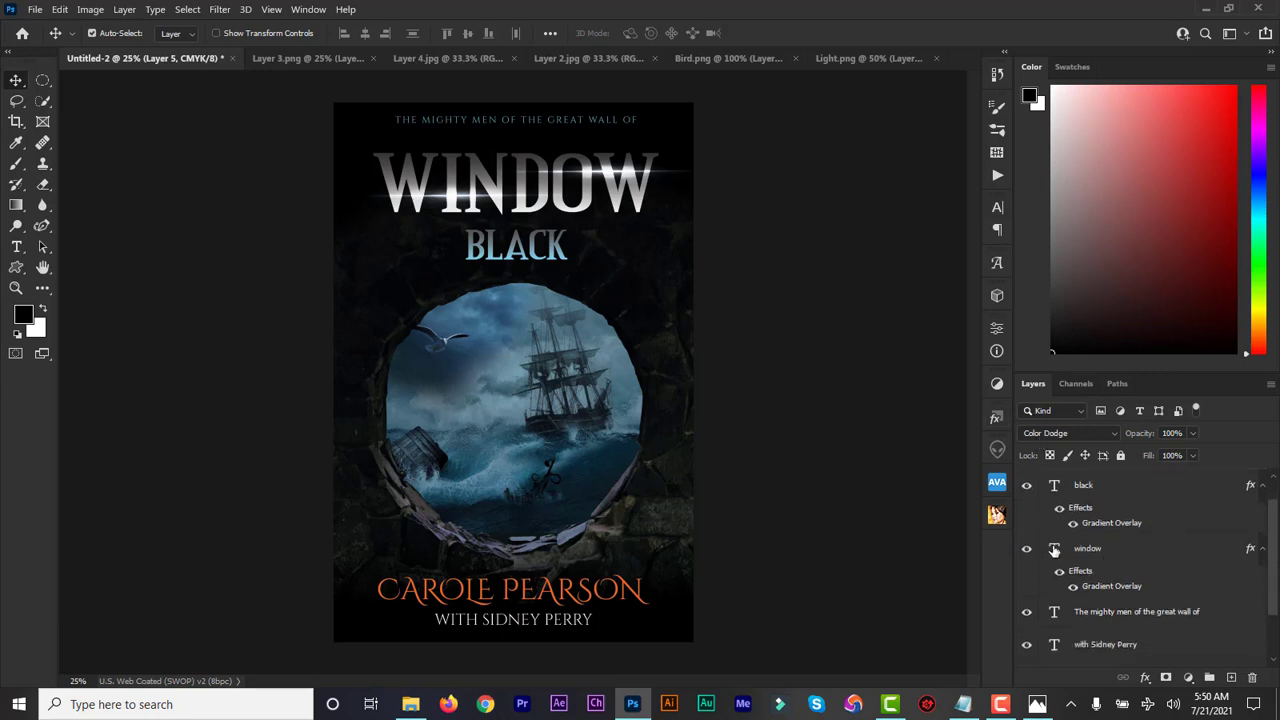
{"action": "left_click", "coordinate": [1053, 550]}
{"action": "left_click", "coordinate": [1054, 550]}
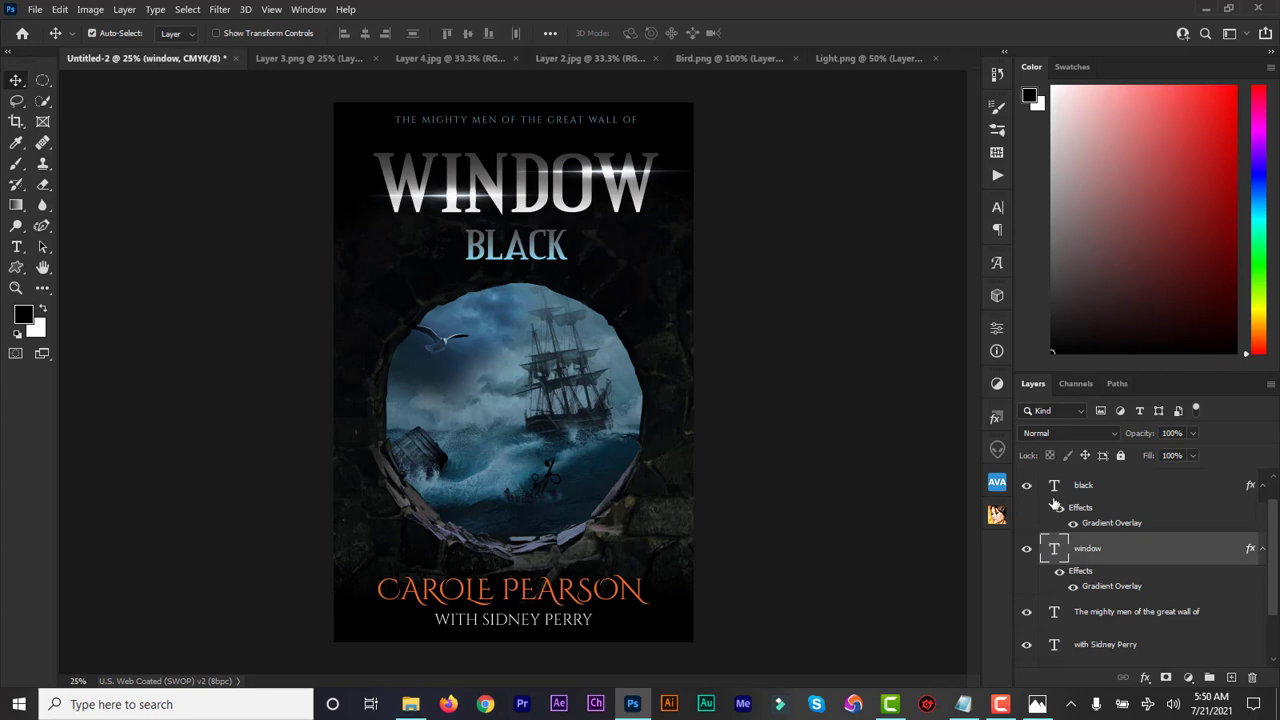
{"action": "double_click", "coordinate": [1055, 489]}
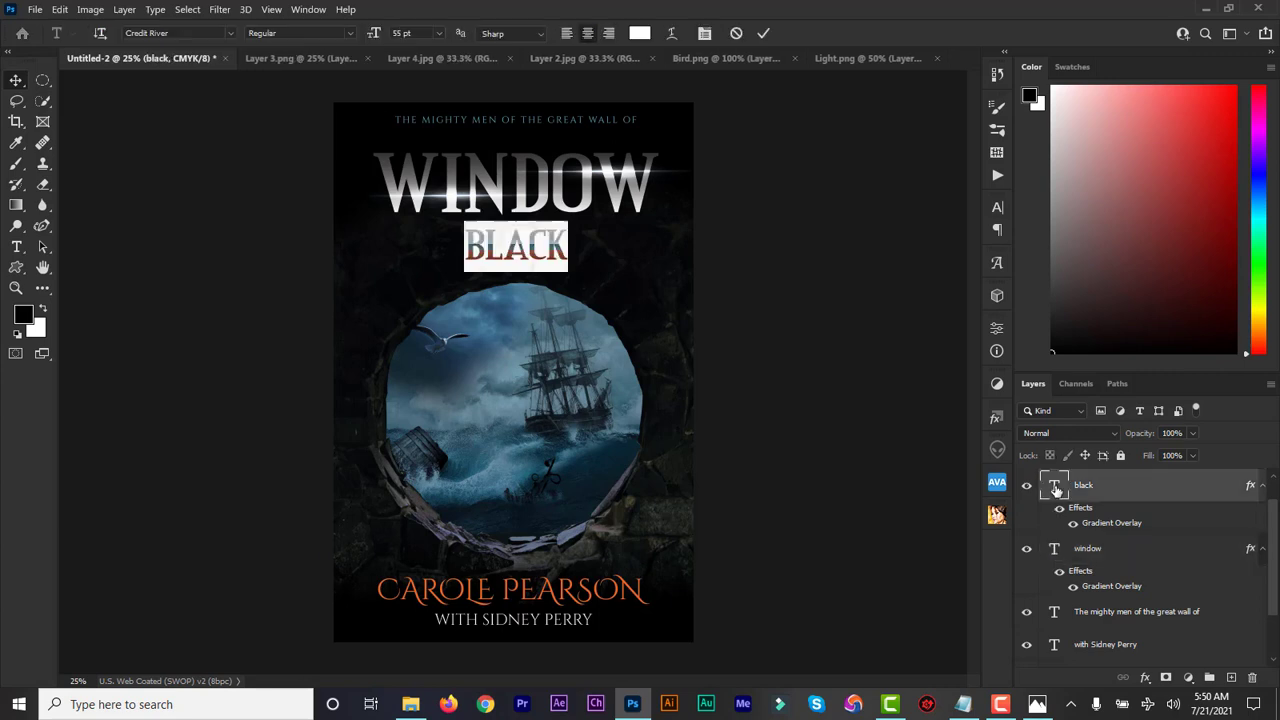
{"action": "left_click", "coordinate": [997, 208]}
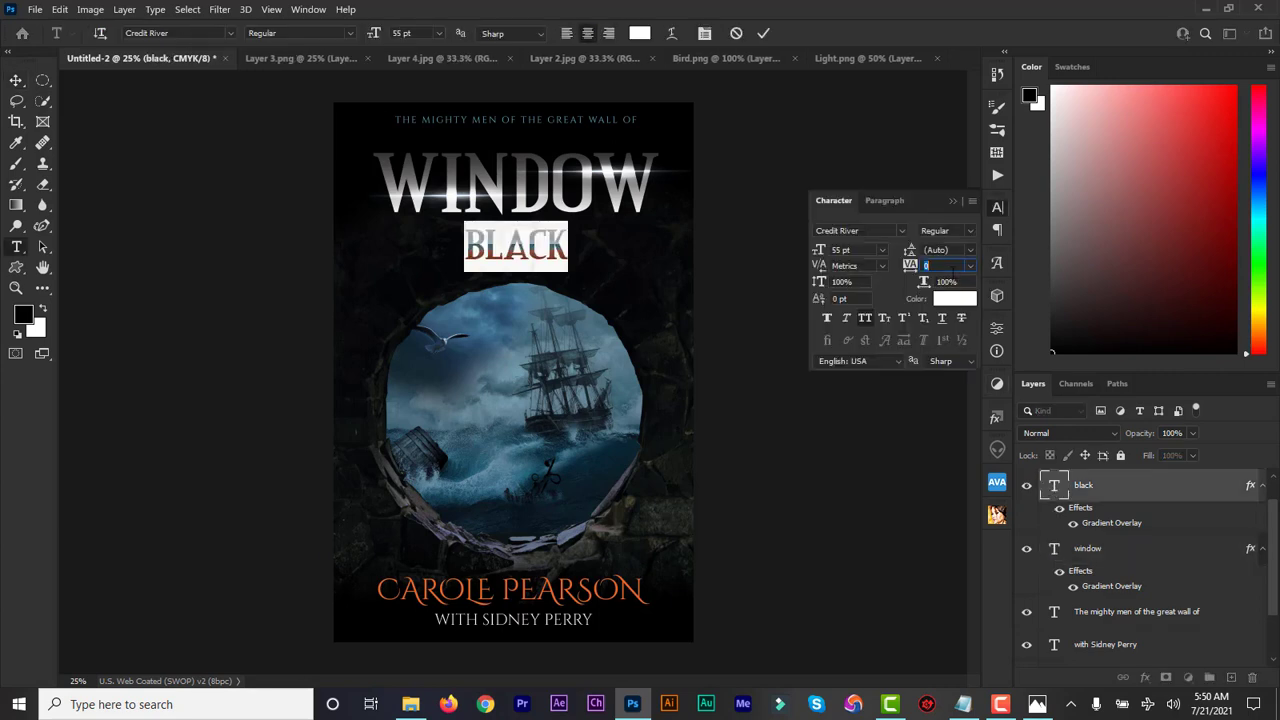
{"action": "left_click_drag", "start_coordinate": [911, 267], "coordinate": [924, 272]}
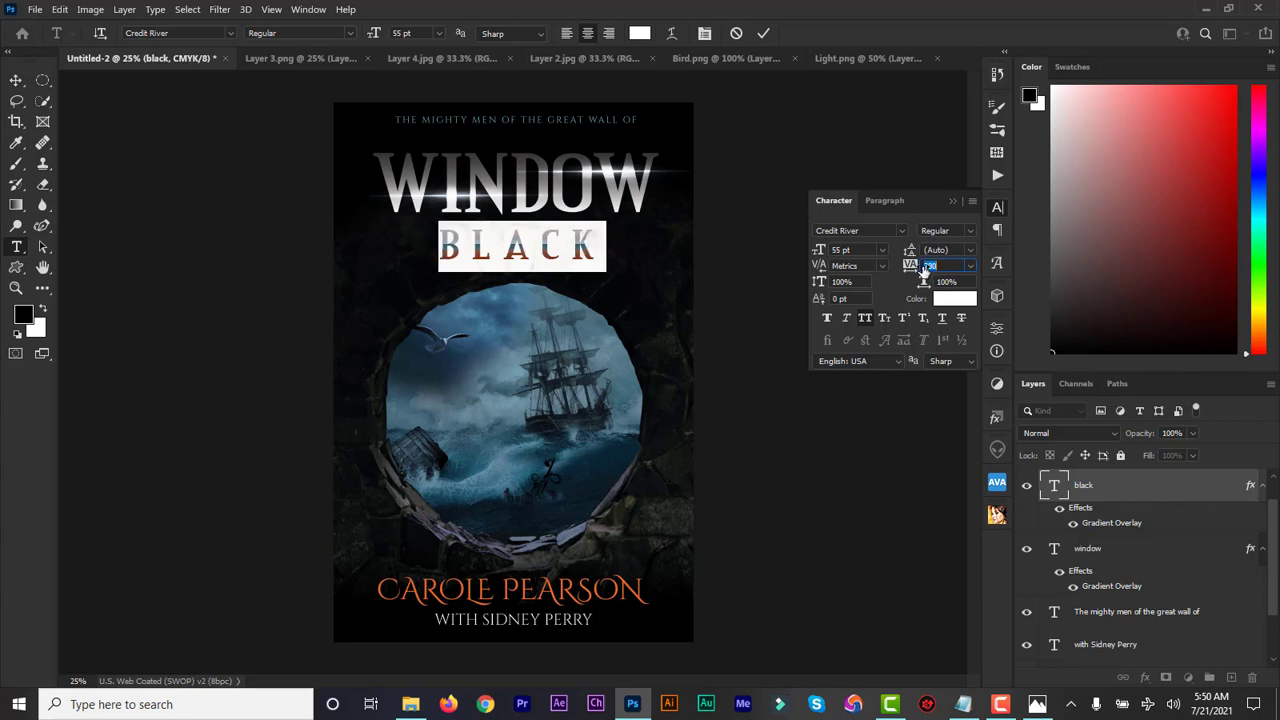
{"action": "left_click", "coordinate": [763, 33]}
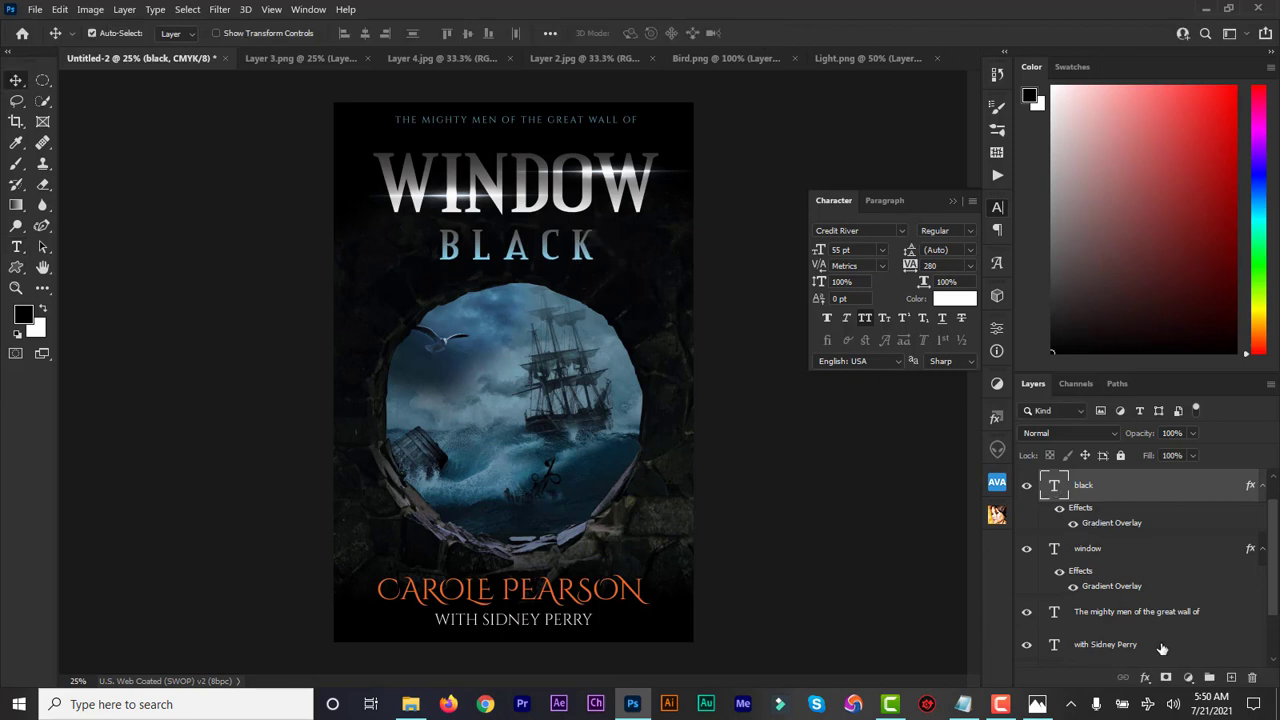
Step: Turn off Reverse in the "black" layer's gradient overlay and set its 100% colour stop to vivid blue (08bdf4)
{"action": "left_click", "coordinate": [1145, 679]}
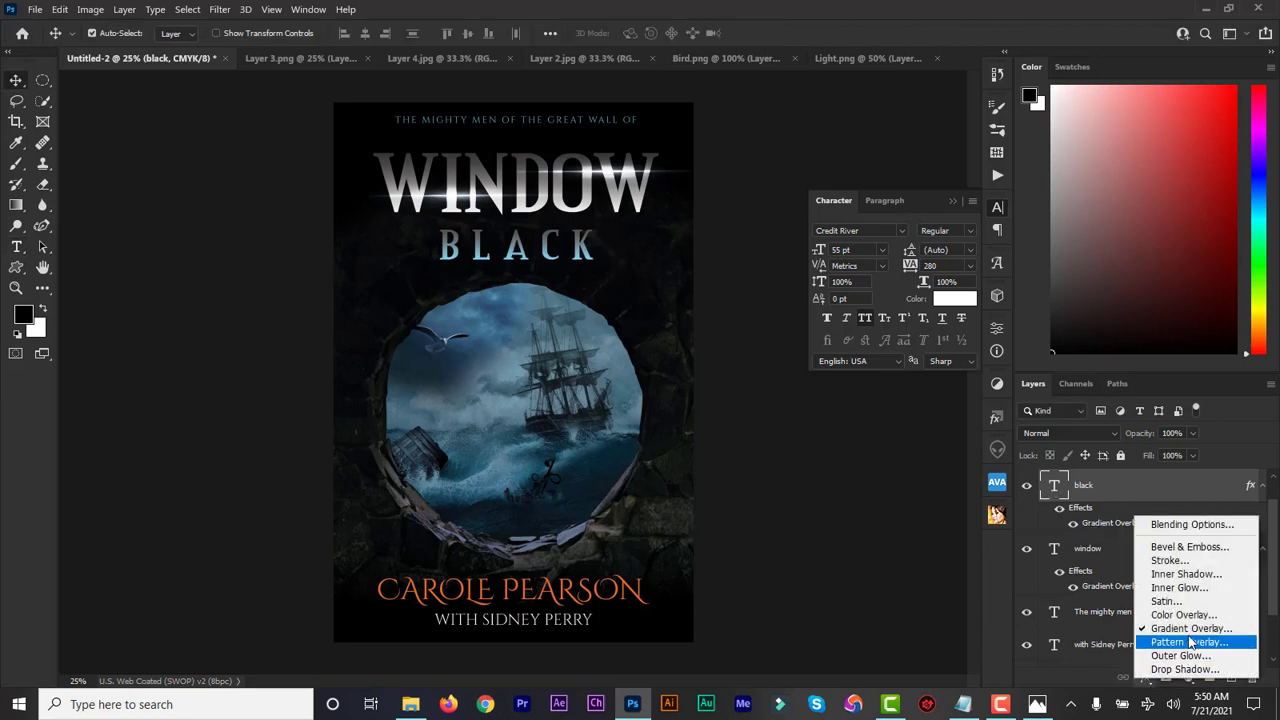
{"action": "left_click", "coordinate": [1189, 629]}
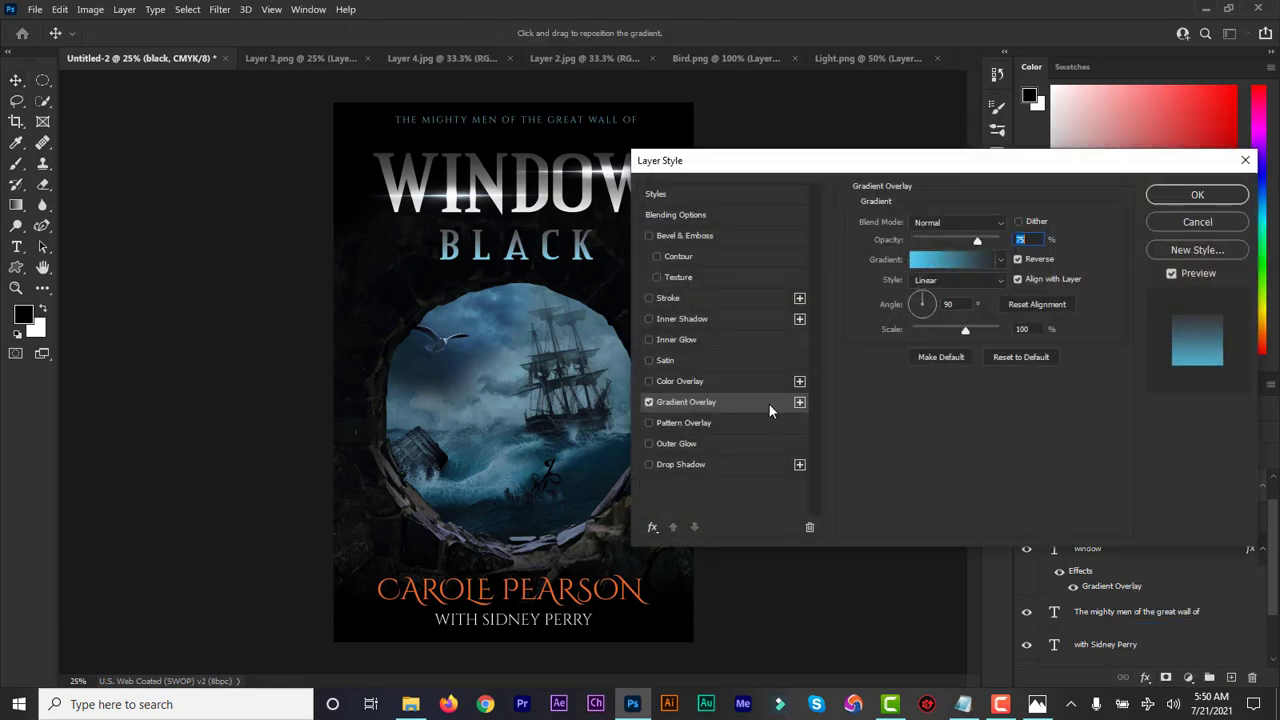
{"action": "left_click", "coordinate": [1019, 258]}
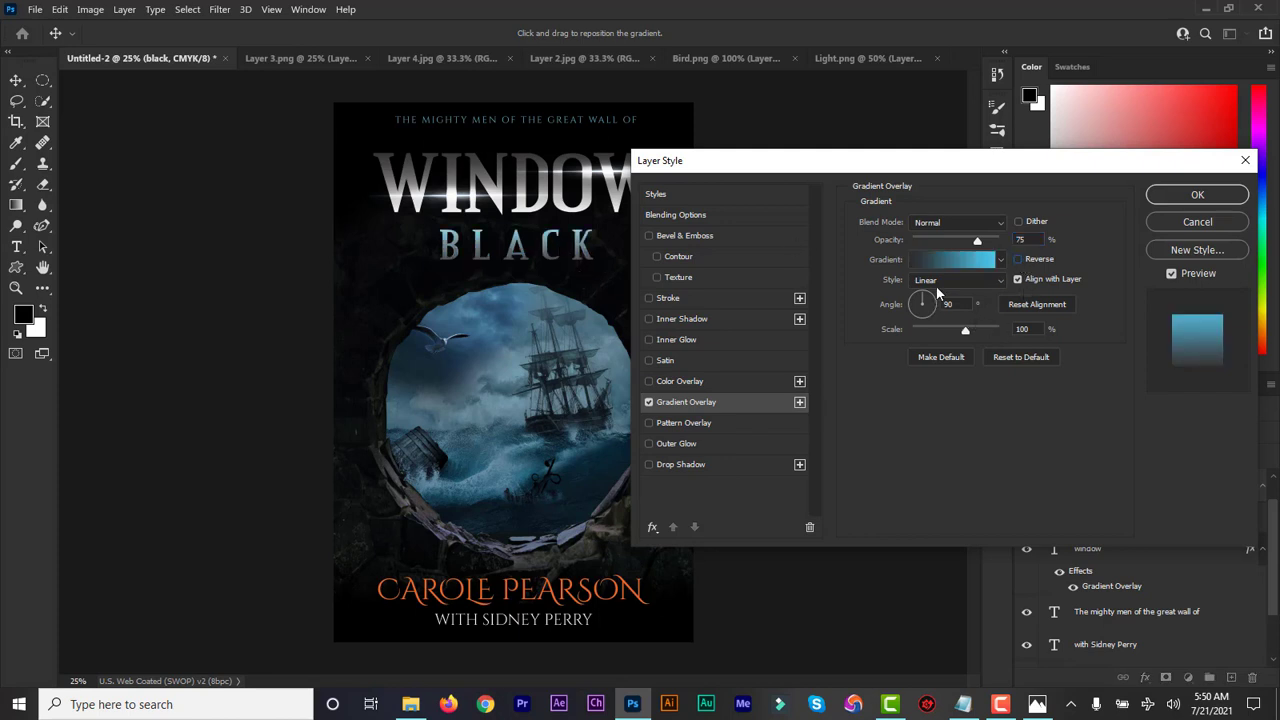
{"action": "left_click", "coordinate": [949, 257]}
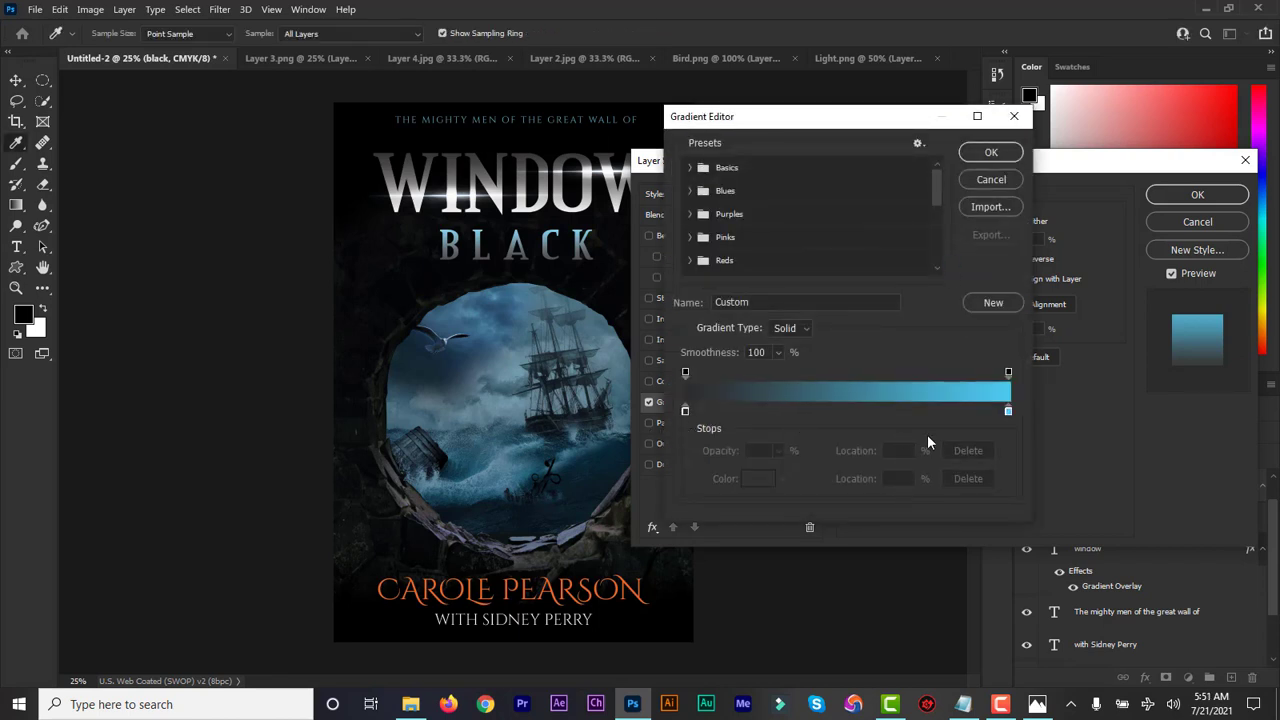
{"action": "double_click", "coordinate": [1009, 412]}
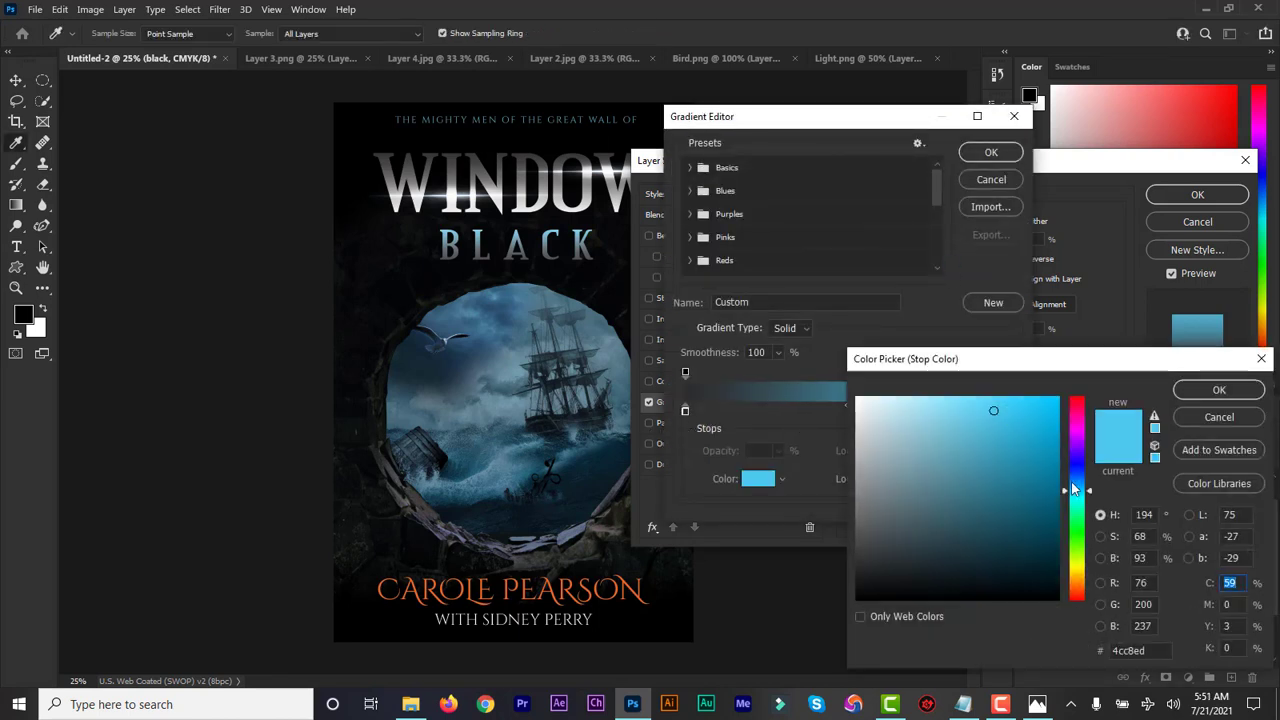
{"action": "left_click", "coordinate": [1029, 411]}
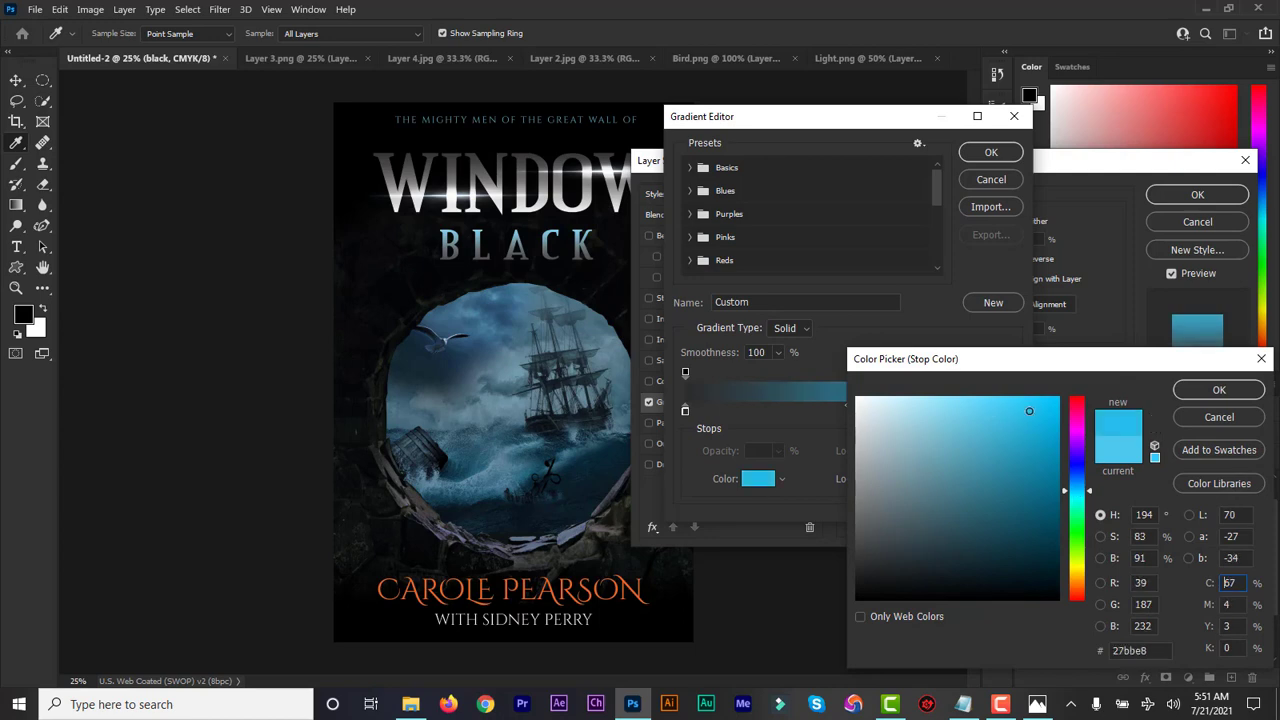
{"action": "left_click_drag", "start_coordinate": [1029, 411], "coordinate": [1052, 404]}
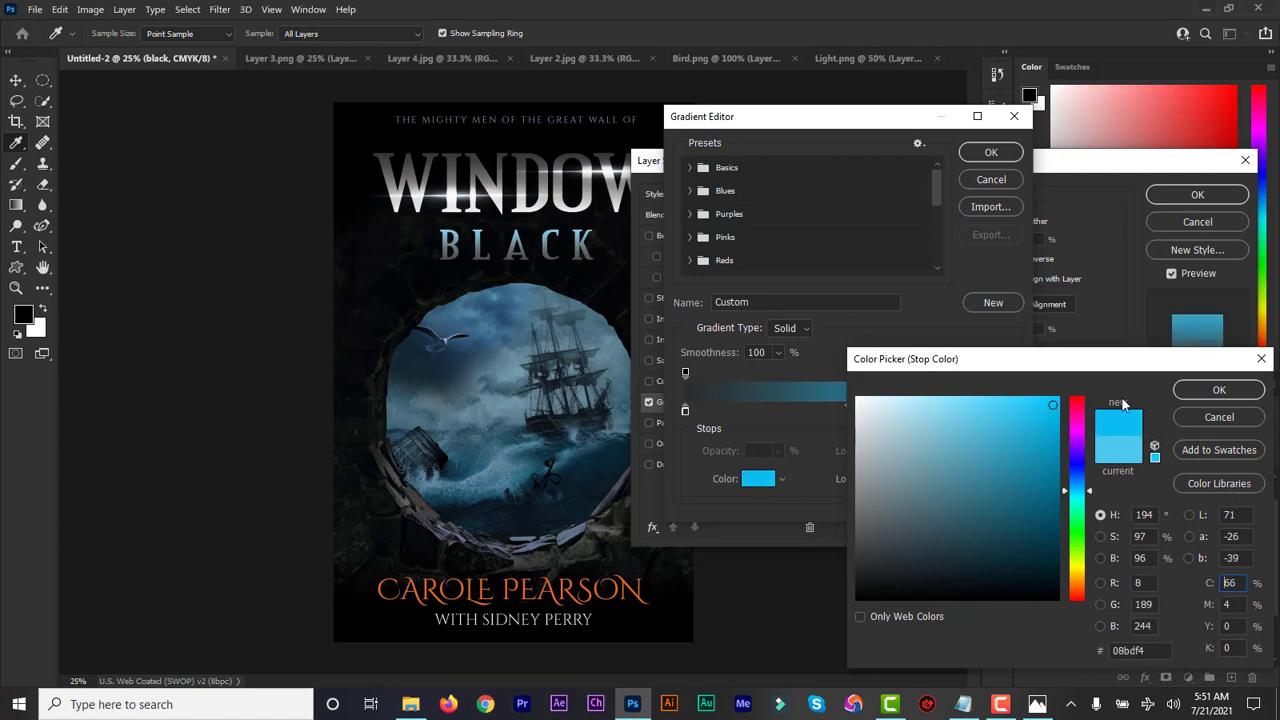
{"action": "left_click", "coordinate": [1218, 391]}
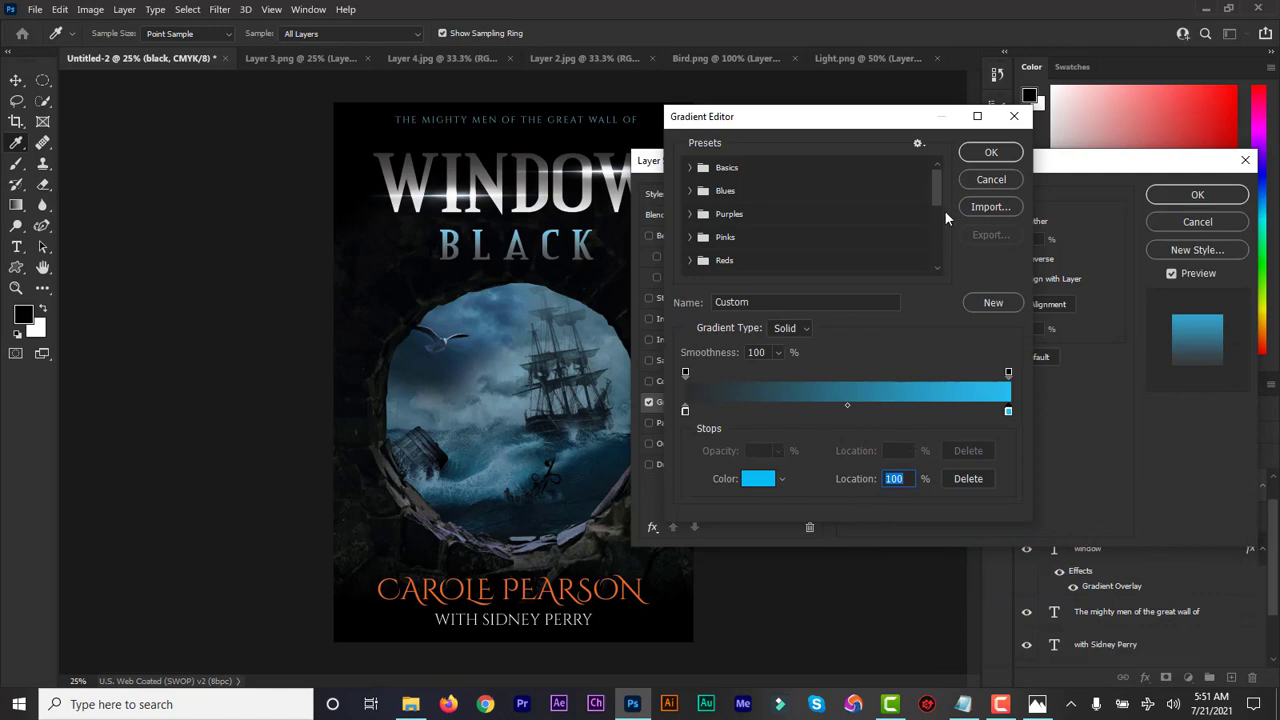
{"action": "left_click", "coordinate": [990, 155]}
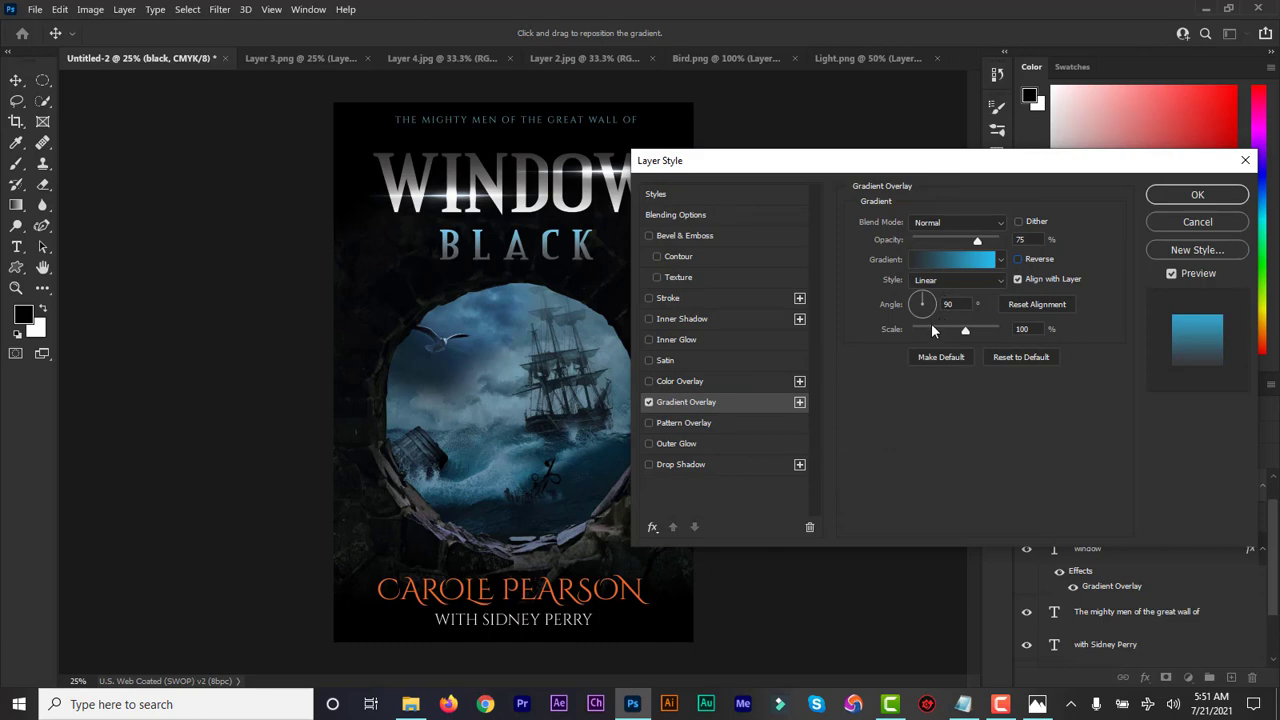
{"action": "left_click", "coordinate": [1200, 197]}
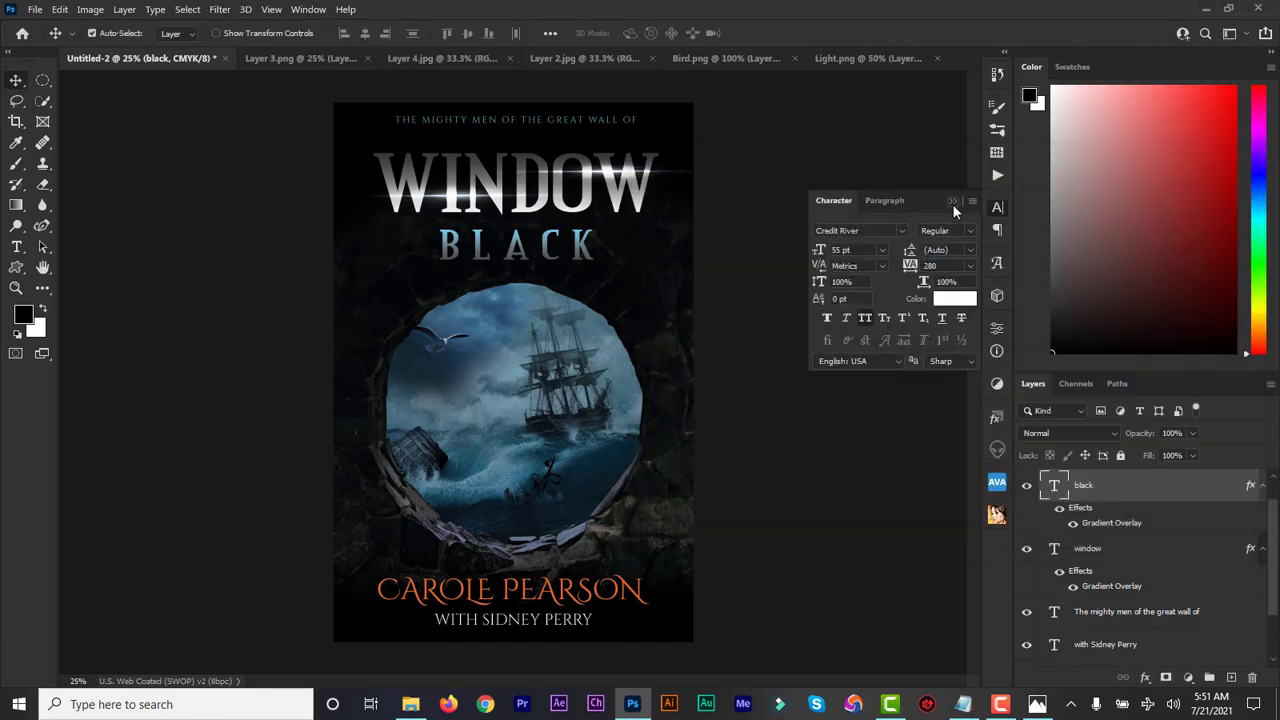
{"action": "left_click", "coordinate": [953, 203]}
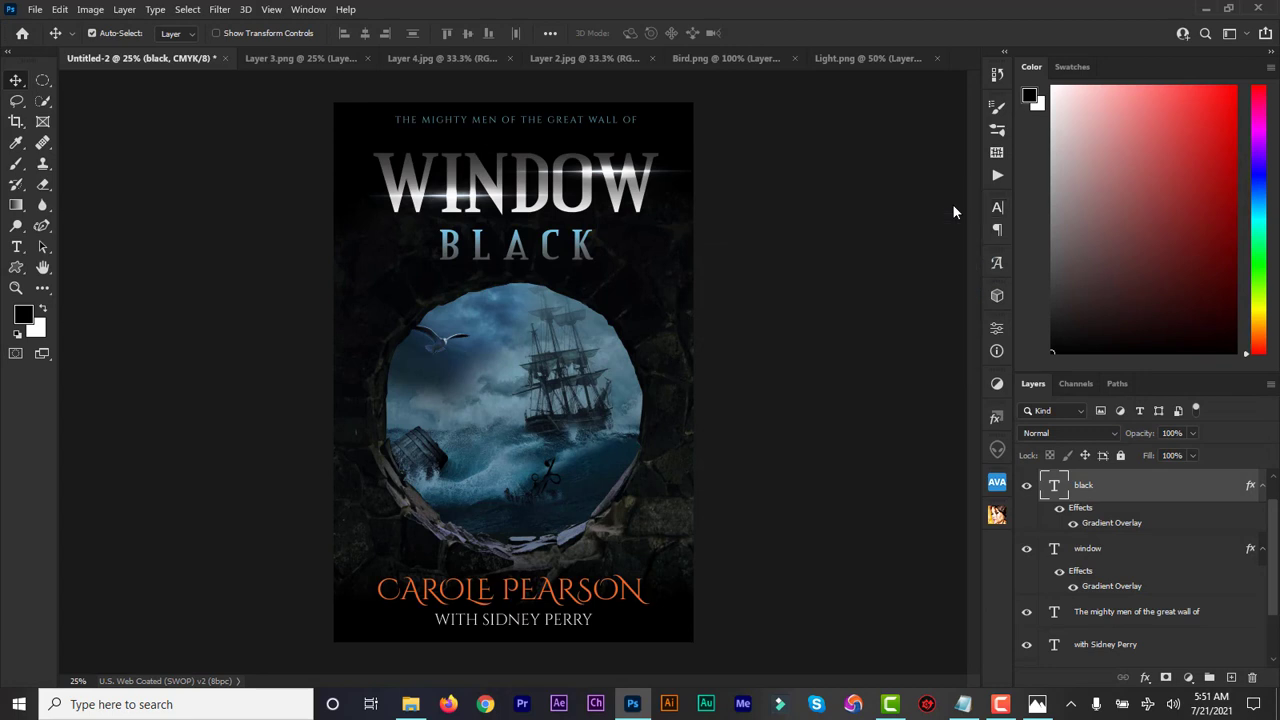
Step: Move the tagline "The mighty men of the great wall of" down closer to the word "window"
{"action": "left_click", "coordinate": [1098, 615]}
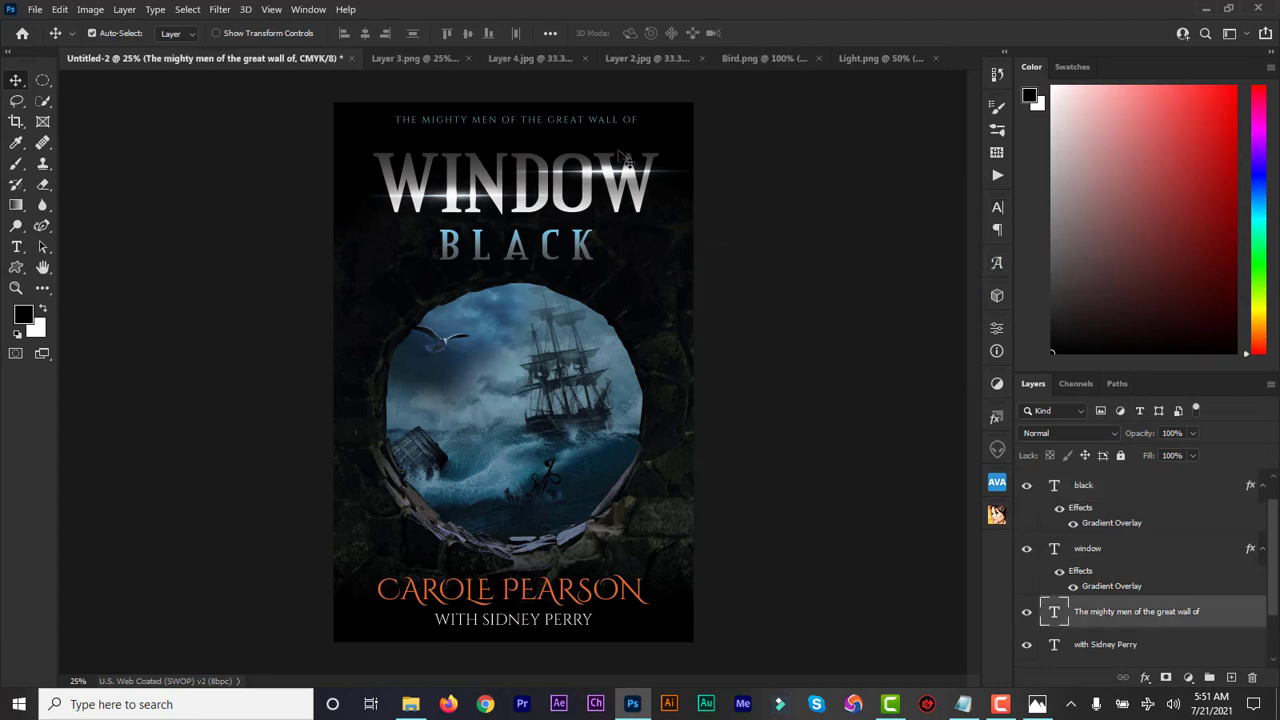
{"action": "key", "text": "shift+Down"}
{"action": "key", "text": "shift+Down"}
{"action": "key", "text": "shift+Down"}
{"action": "key", "text": "shift+Down"}
{"action": "key", "text": "shift+Down"}
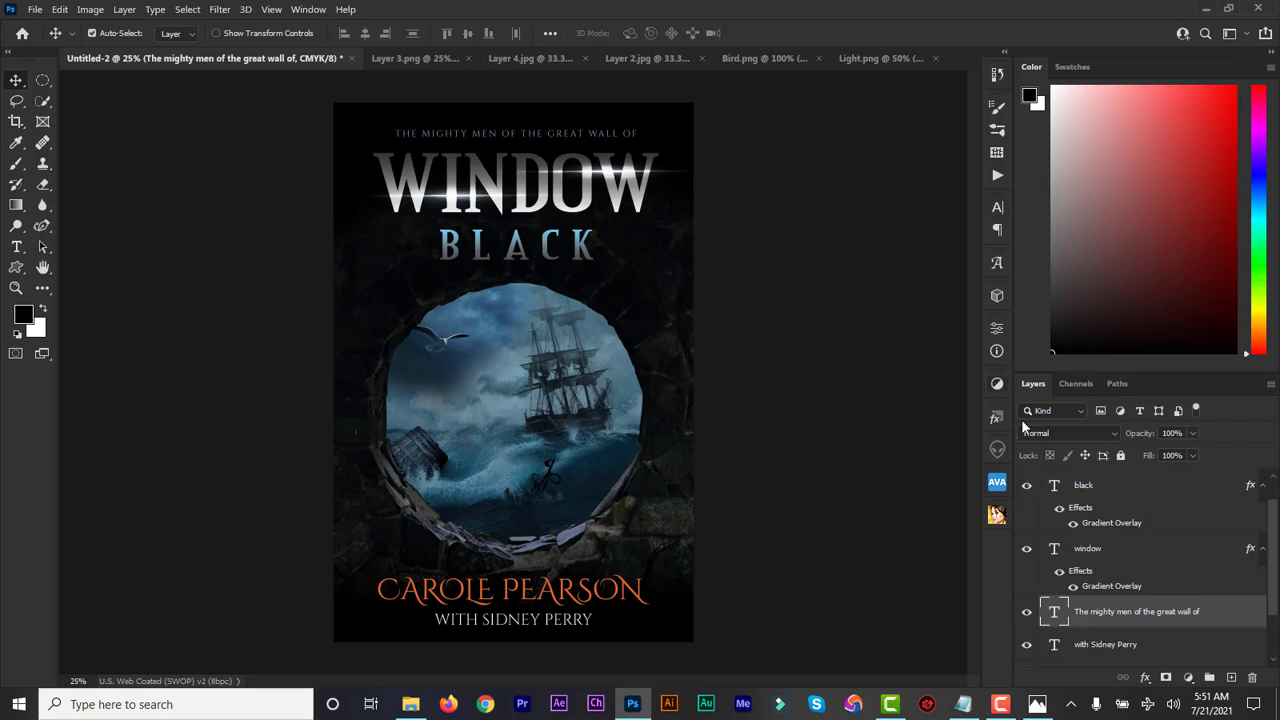
Step: Set the tagline's tracking to 300 and nudge it further down towards the title
{"action": "double_click", "coordinate": [1053, 613]}
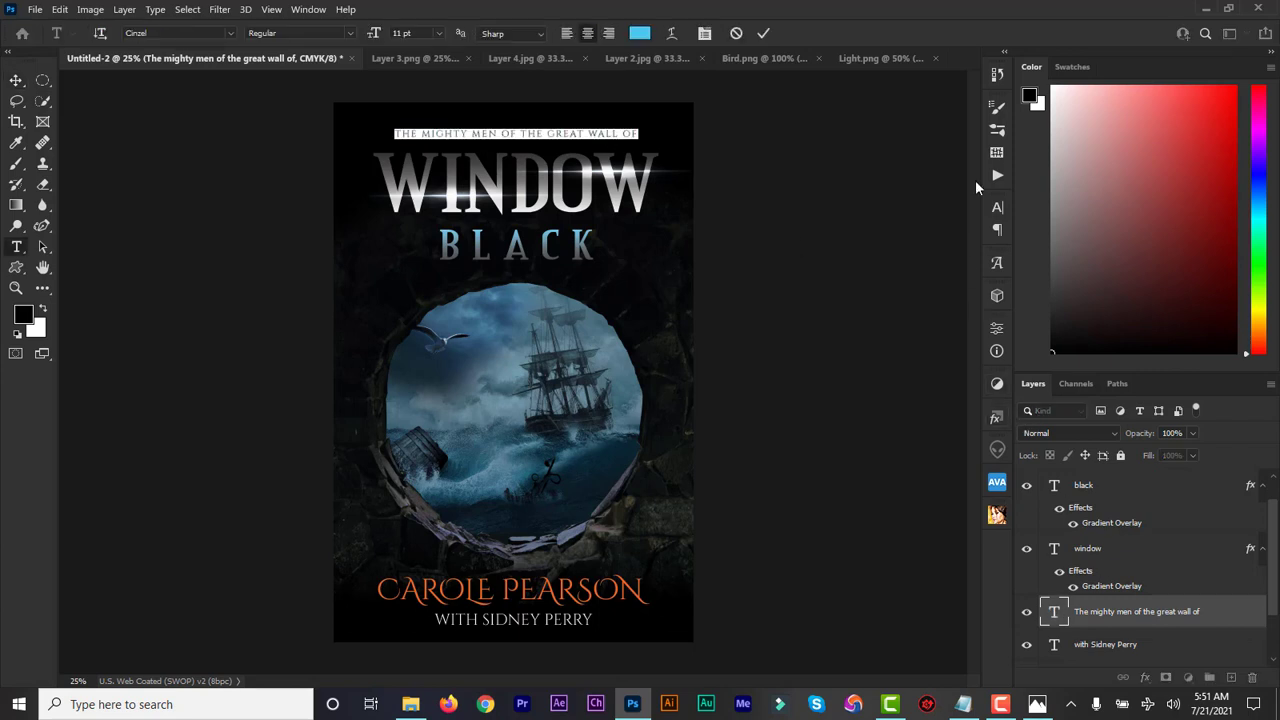
{"action": "left_click", "coordinate": [997, 210]}
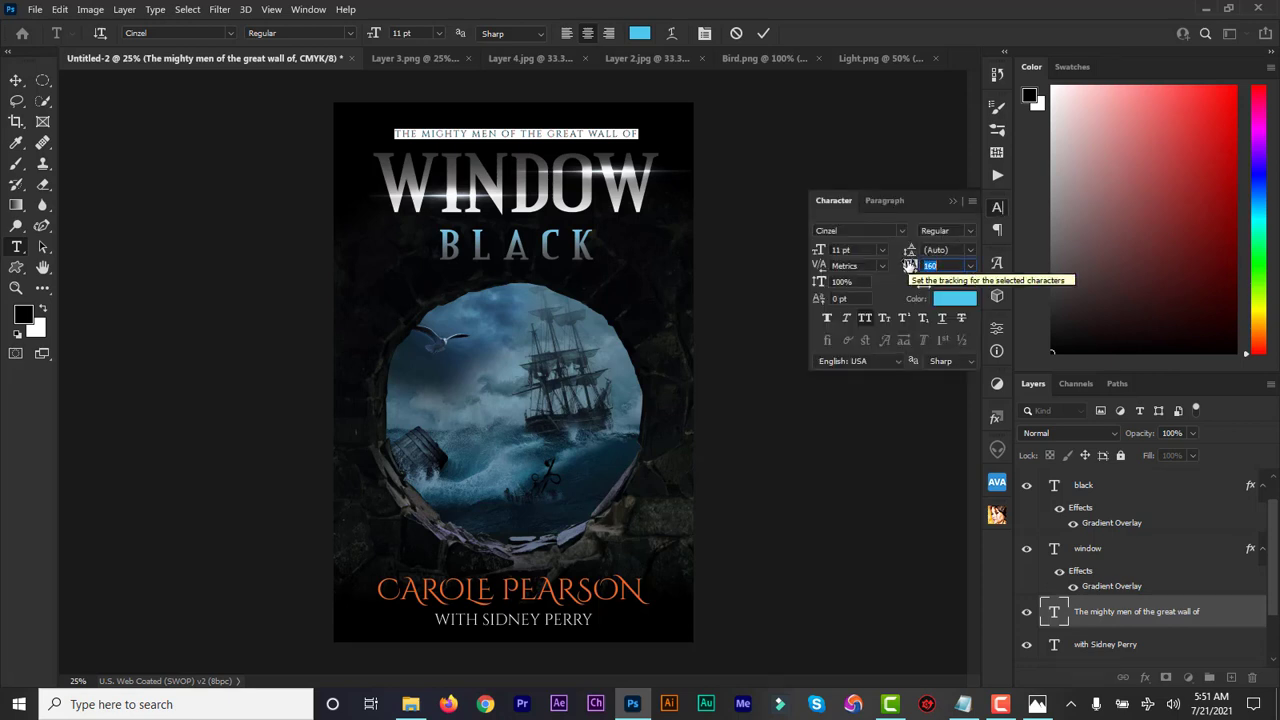
{"action": "left_click_drag", "start_coordinate": [910, 265], "coordinate": [914, 268]}
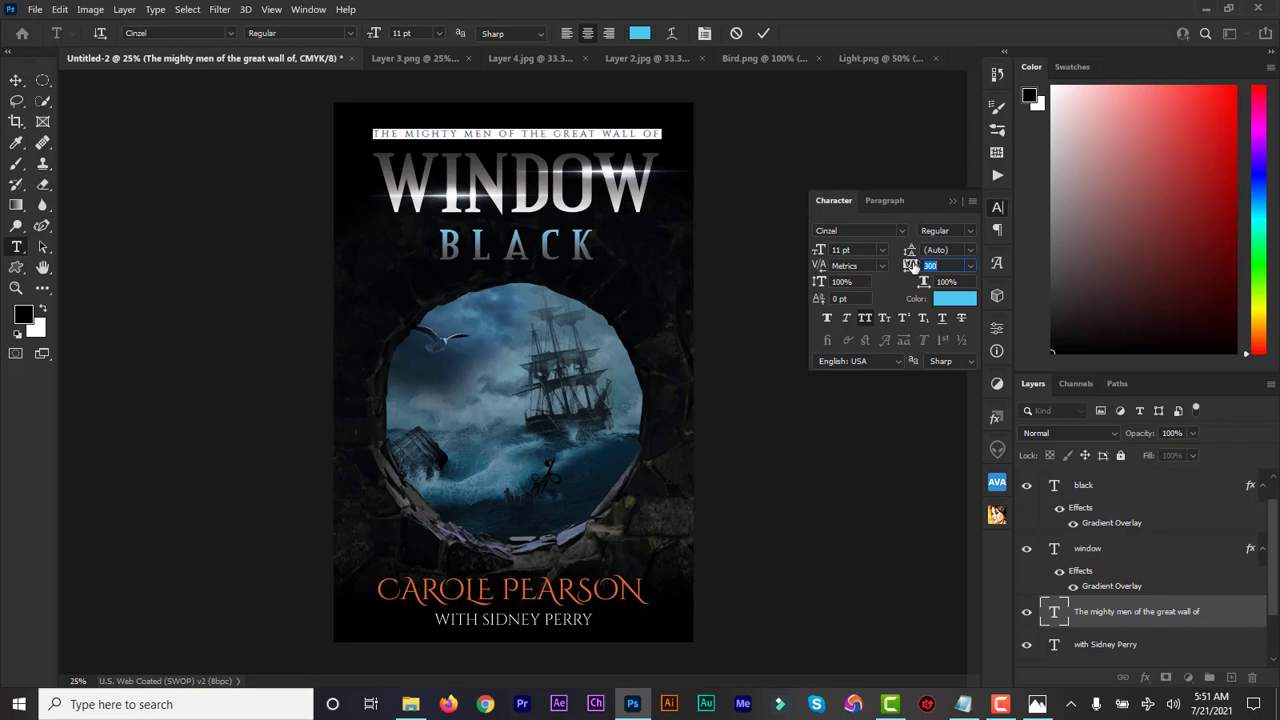
{"action": "left_click", "coordinate": [763, 33]}
{"action": "key", "text": "v"}
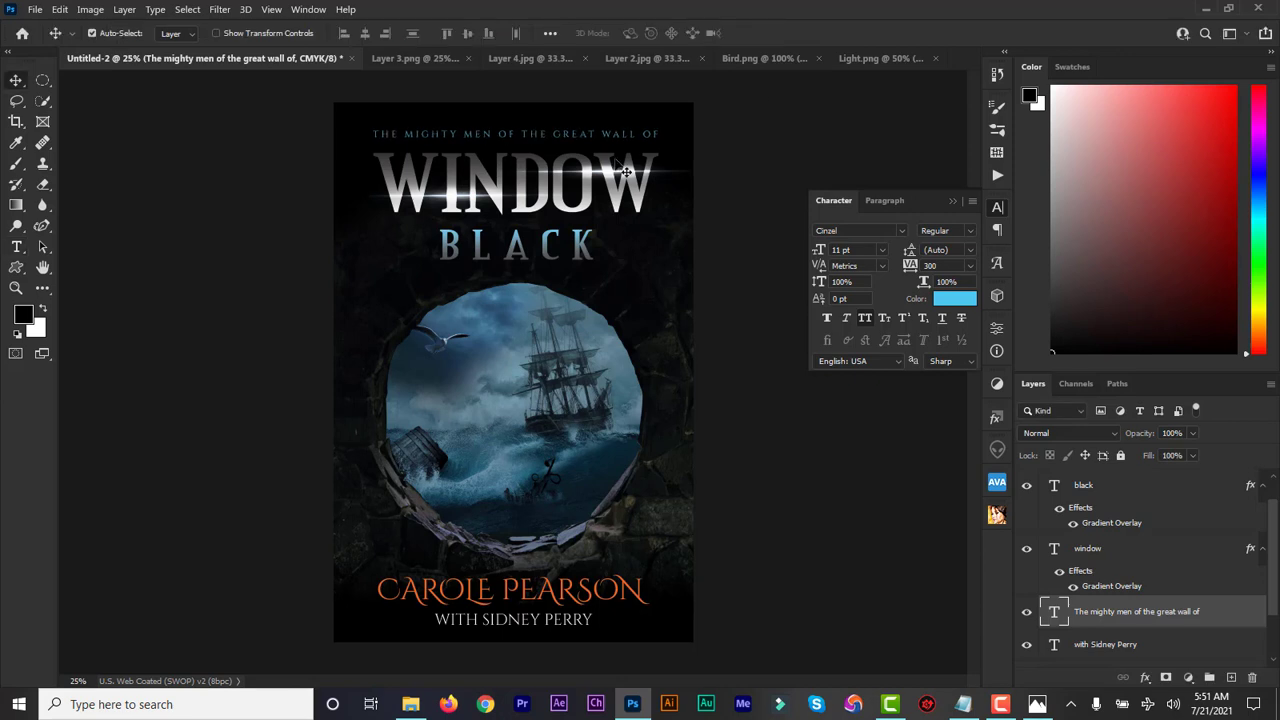
{"action": "key", "text": "shift+Down"}
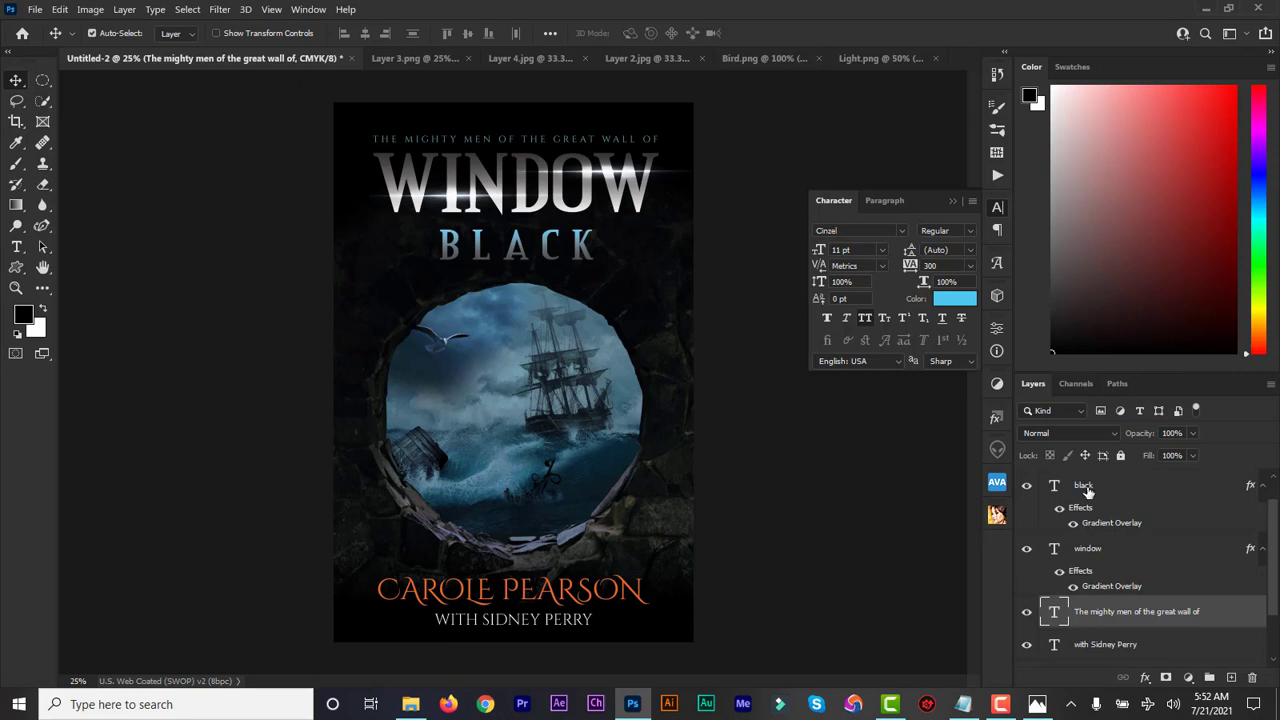
Step: Select the "black", "window" and tagline text layers together and nudge them slightly up the cover
{"action": "left_click", "coordinate": [1087, 490], "text": "shift"}
{"action": "key", "text": "Up"}
{"action": "key", "text": "Up"}
{"action": "key", "text": "Up"}
{"action": "key", "text": "Up"}
{"action": "key", "text": "Up"}
{"action": "key", "text": "Up"}
{"action": "key", "text": "Up"}
{"action": "key", "text": "Up"}
{"action": "key", "text": "Up"}
{"action": "key", "text": "Up"}
{"action": "key", "text": "Up"}
{"action": "key", "text": "Up"}
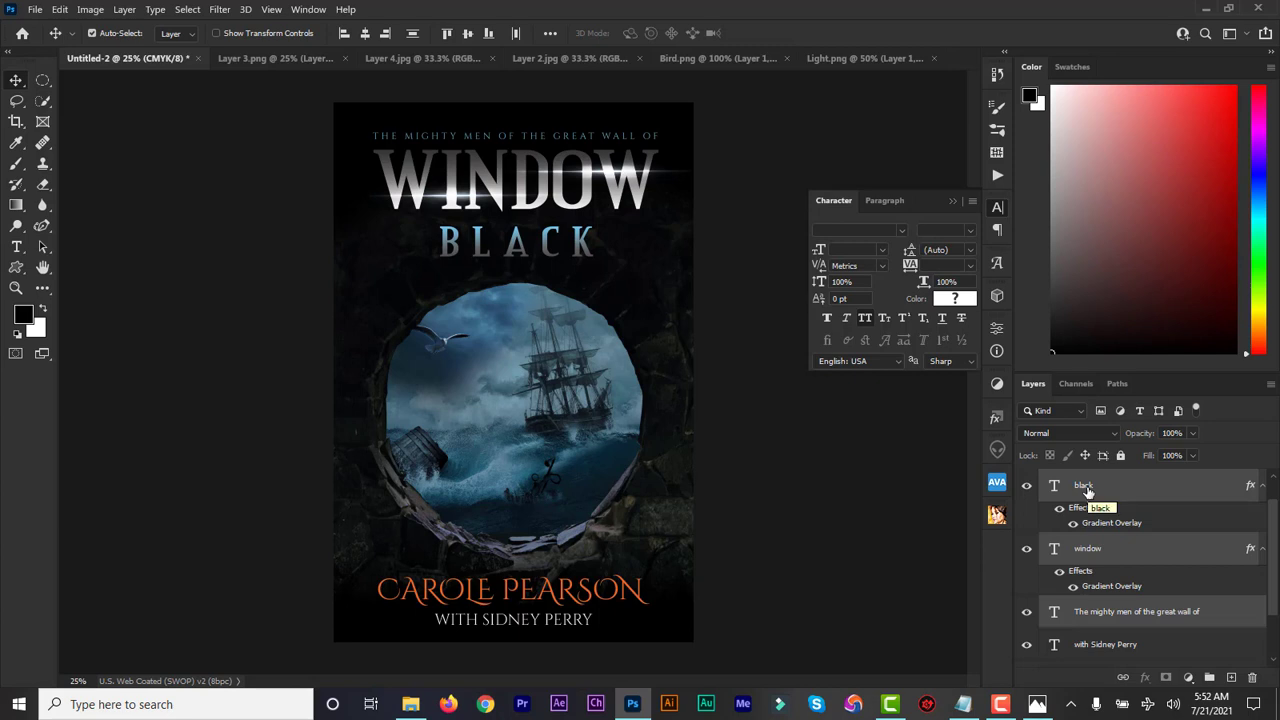
{"action": "key", "text": "Up"}
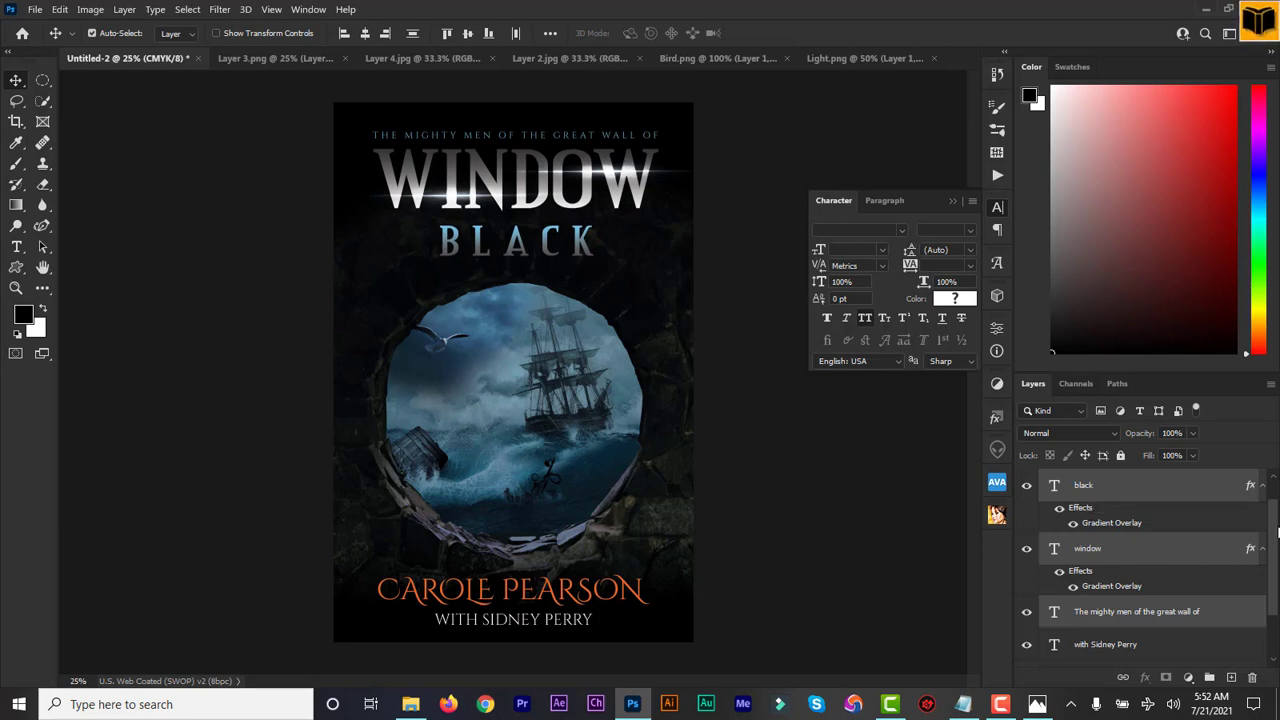
Step: Select the light-streak layer (Layer 5) and collapse the character settings
{"action": "scroll", "coordinate": [1275, 527], "scroll_direction": "up", "scroll_amount": 1}
{"action": "left_click", "coordinate": [1105, 486]}
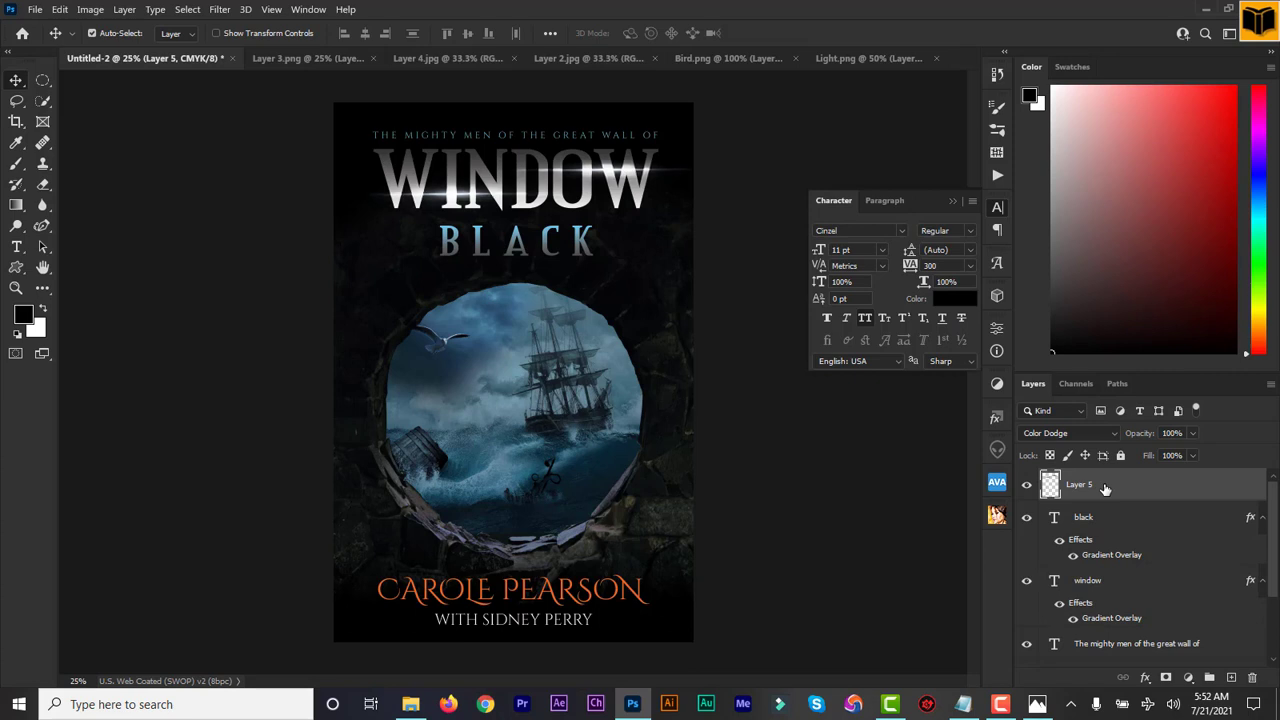
{"action": "left_click", "coordinate": [953, 202]}
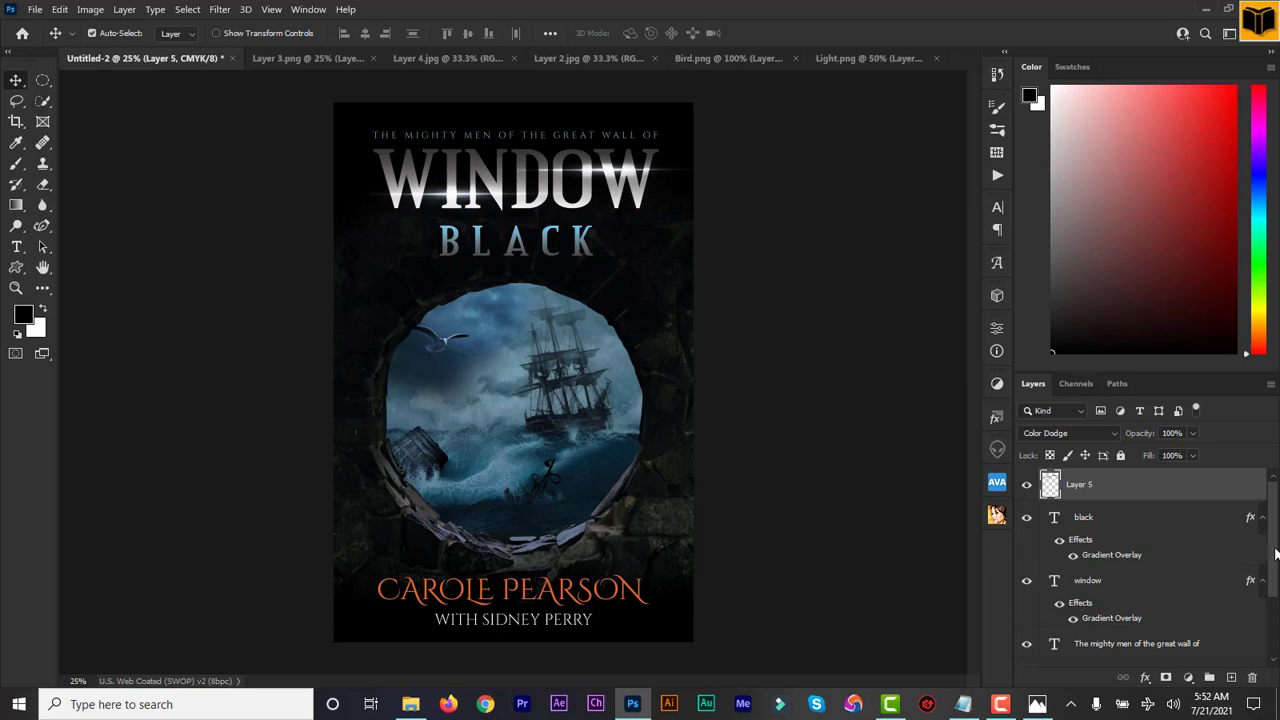
{"action": "scroll", "coordinate": [1273, 548], "scroll_direction": "down", "scroll_amount": 3}
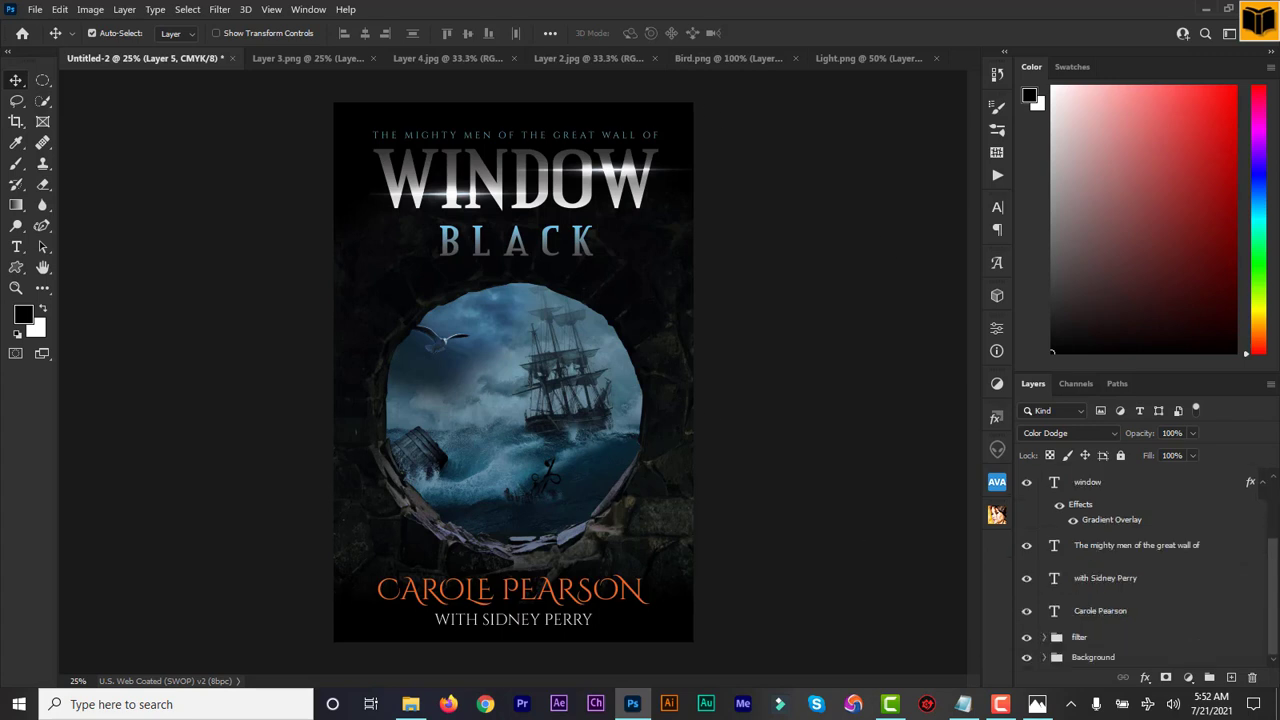
Step: Group the two author credit text layers and name the group "author"
{"action": "left_click", "coordinate": [1091, 618]}
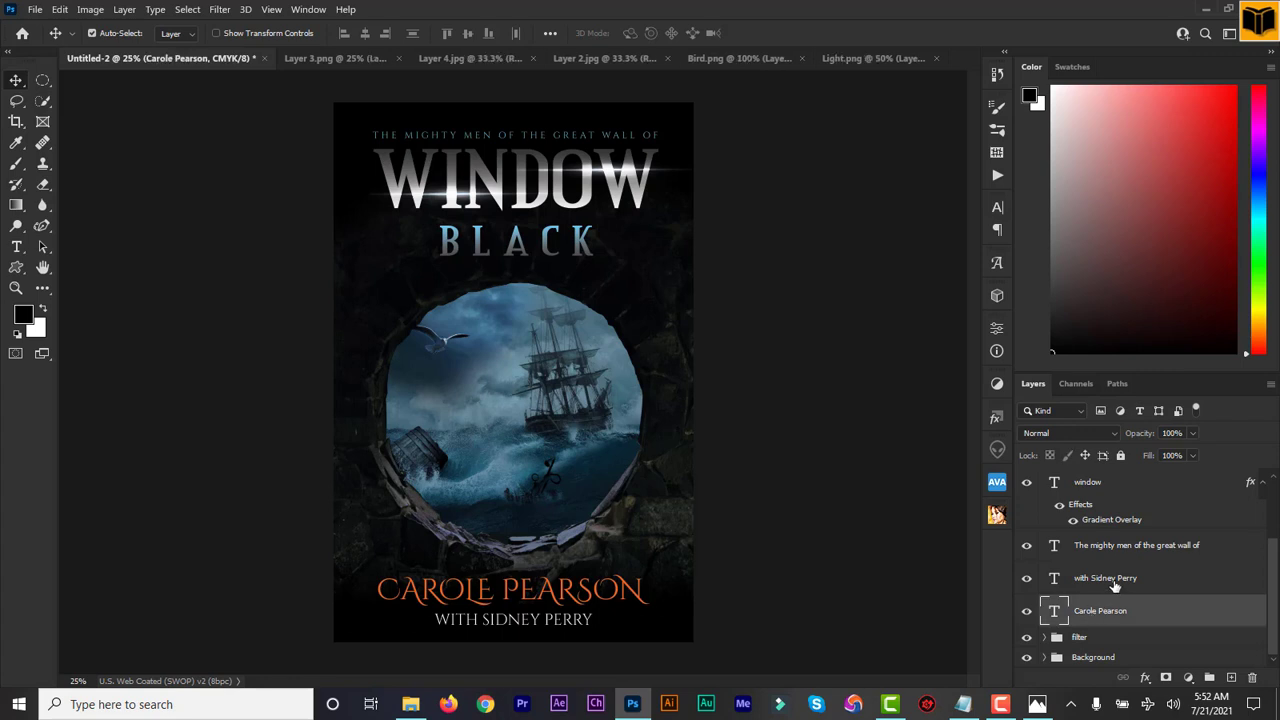
{"action": "left_click", "coordinate": [1115, 585], "text": "shift"}
{"action": "left_click", "coordinate": [1210, 679]}
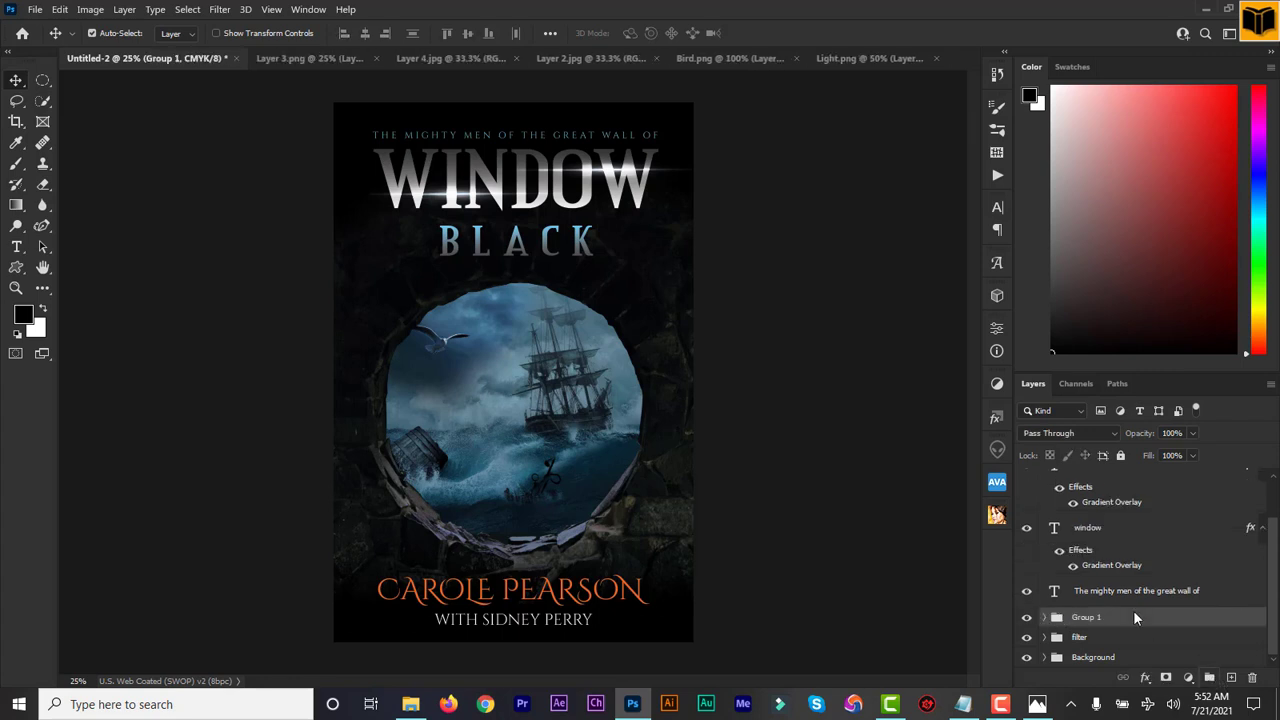
{"action": "double_click", "coordinate": [1086, 617]}
{"action": "type", "text": "author"}
{"action": "key", "text": "Return"}
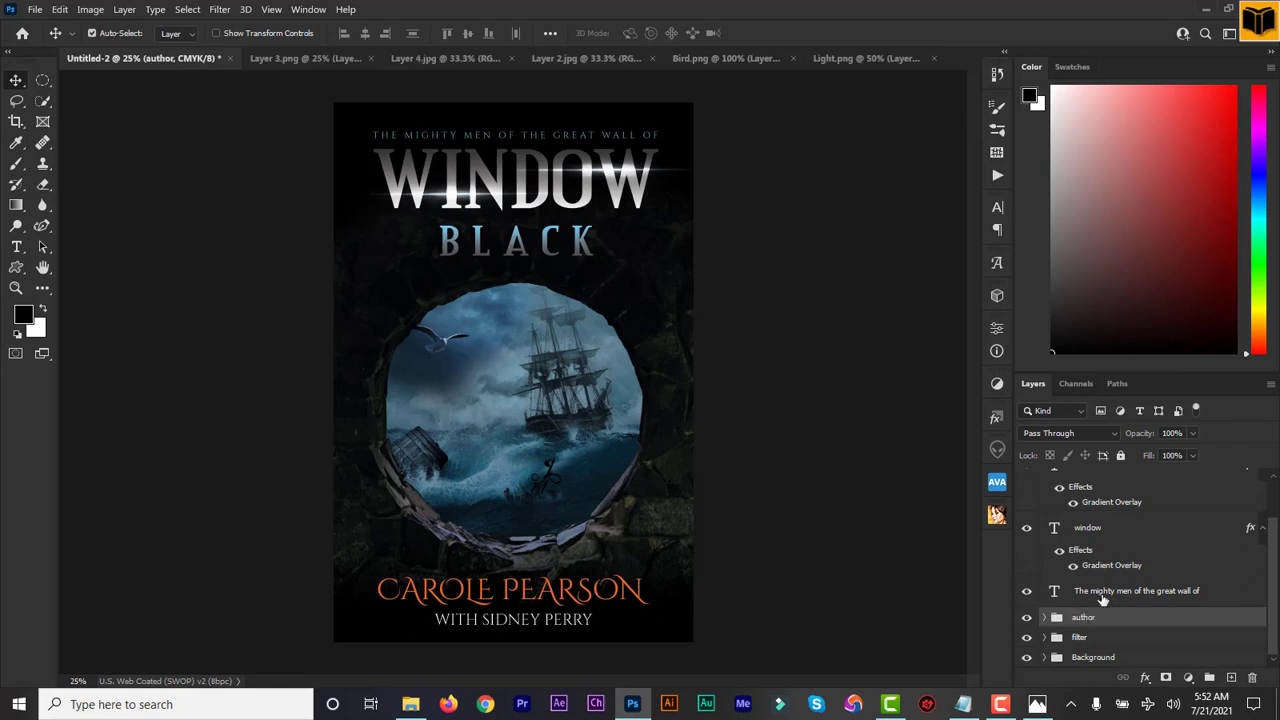
Step: Group the tagline, "window", "black" and Layer 5 layers together and name the group "title"
{"action": "left_click", "coordinate": [1103, 598]}
{"action": "scroll", "coordinate": [1270, 598], "scroll_direction": "up", "scroll_amount": 2}
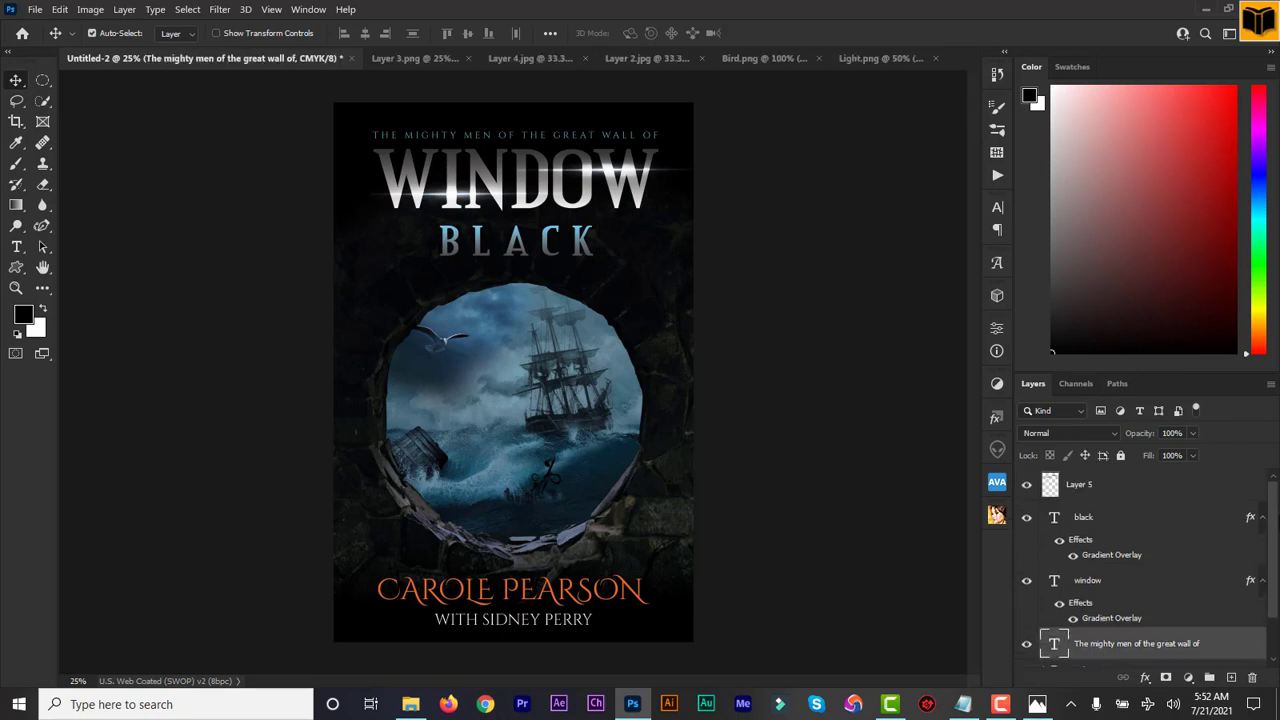
{"action": "left_click", "coordinate": [1082, 486]}
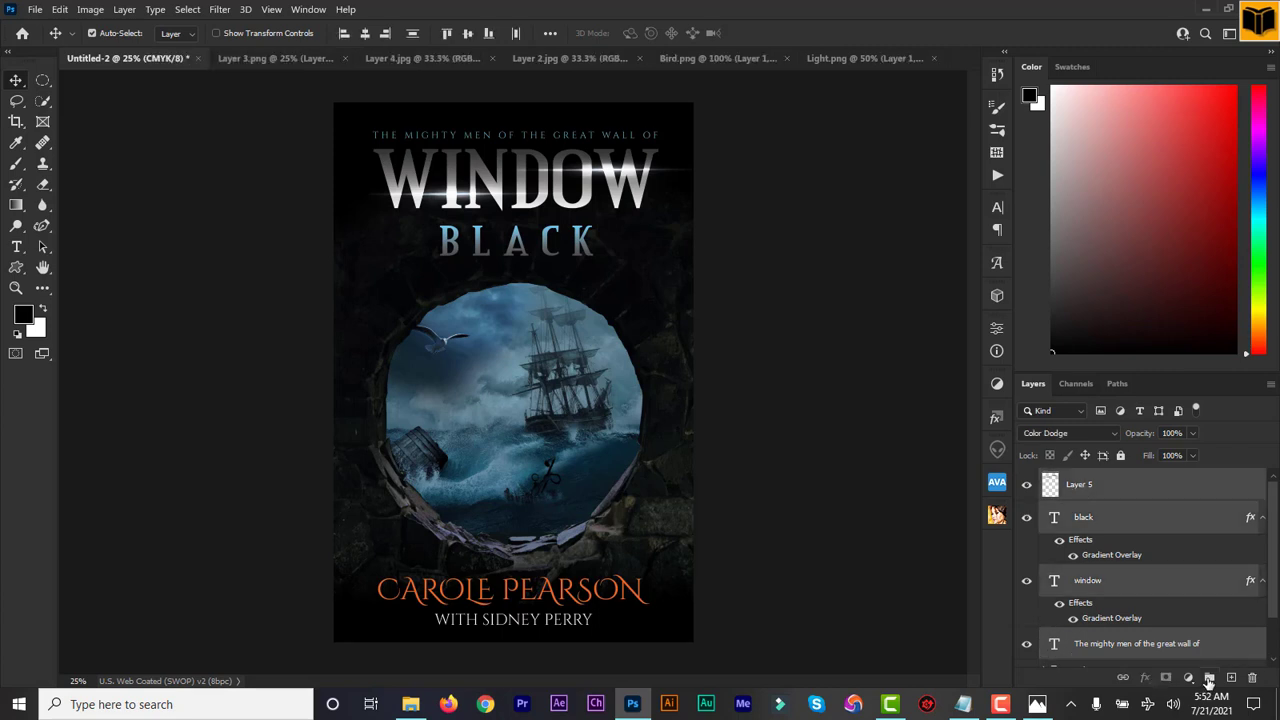
{"action": "left_click", "coordinate": [1209, 679]}
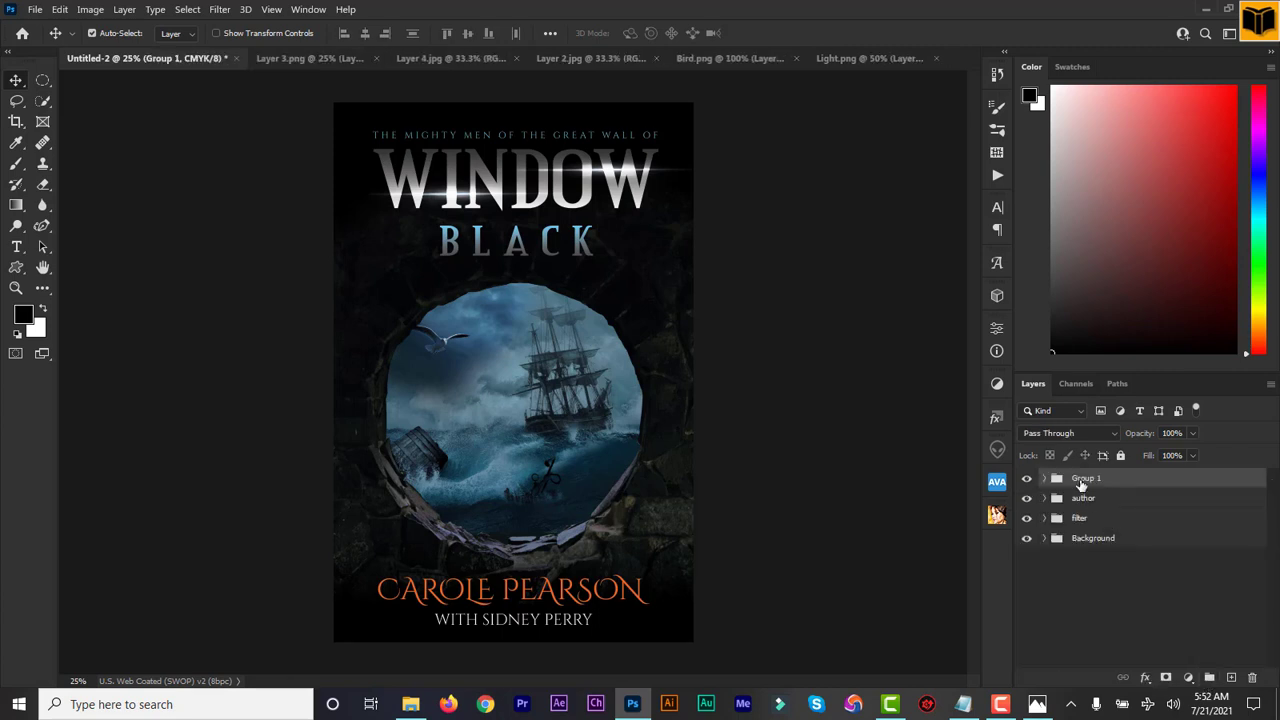
{"action": "double_click", "coordinate": [1081, 483]}
{"action": "type", "text": "title"}
{"action": "key", "text": "Return"}
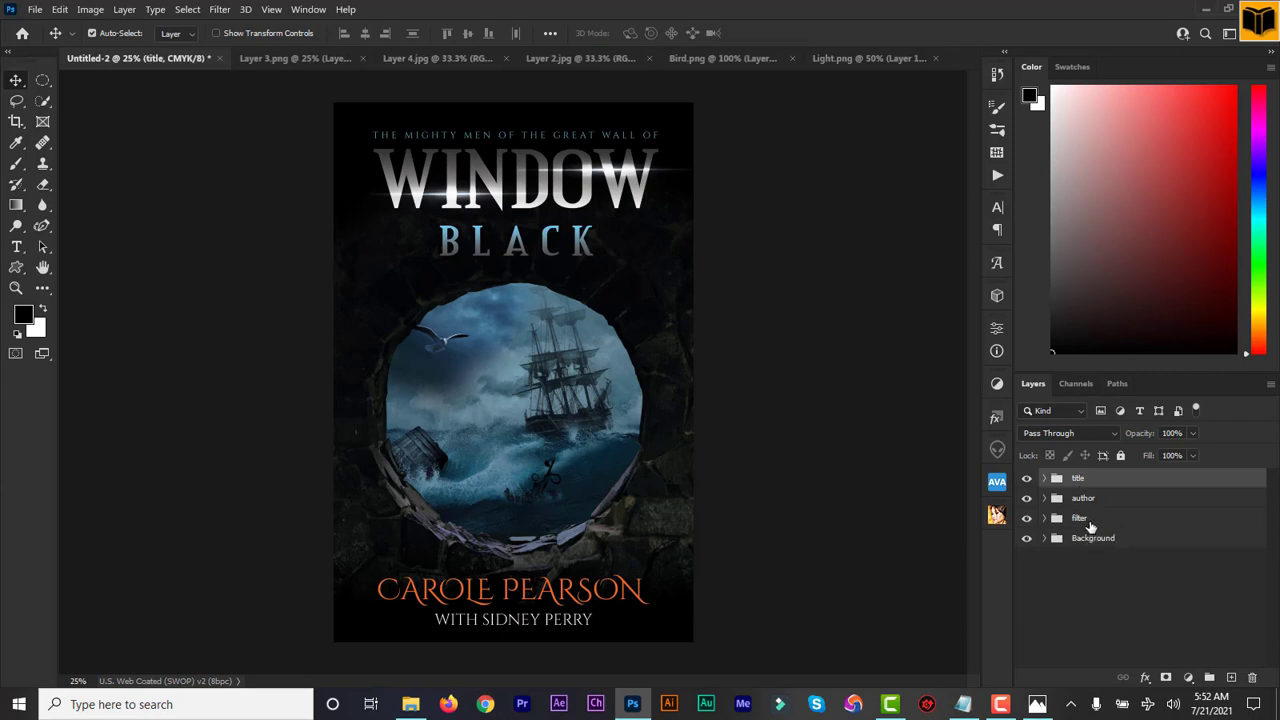
Step: Try to align the title, author and filter groups by their horizontal centres
{"action": "left_click", "coordinate": [1088, 522], "text": "shift"}
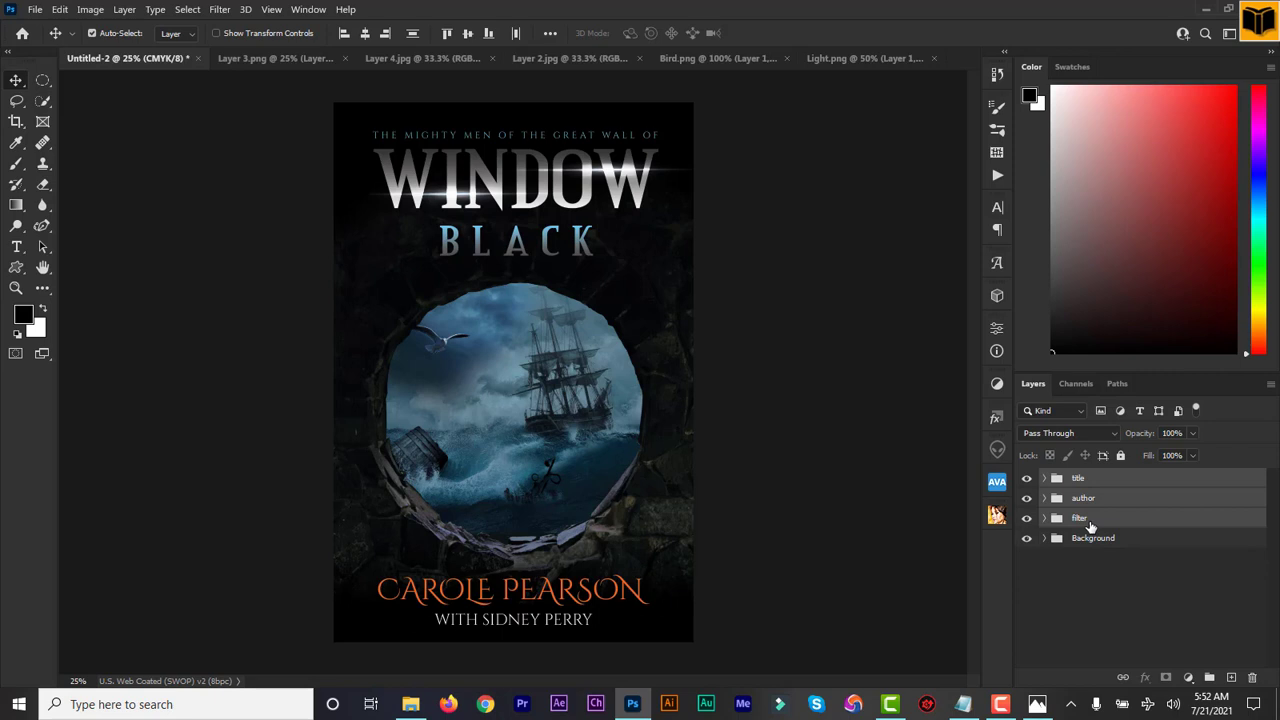
{"action": "left_click", "coordinate": [366, 34]}
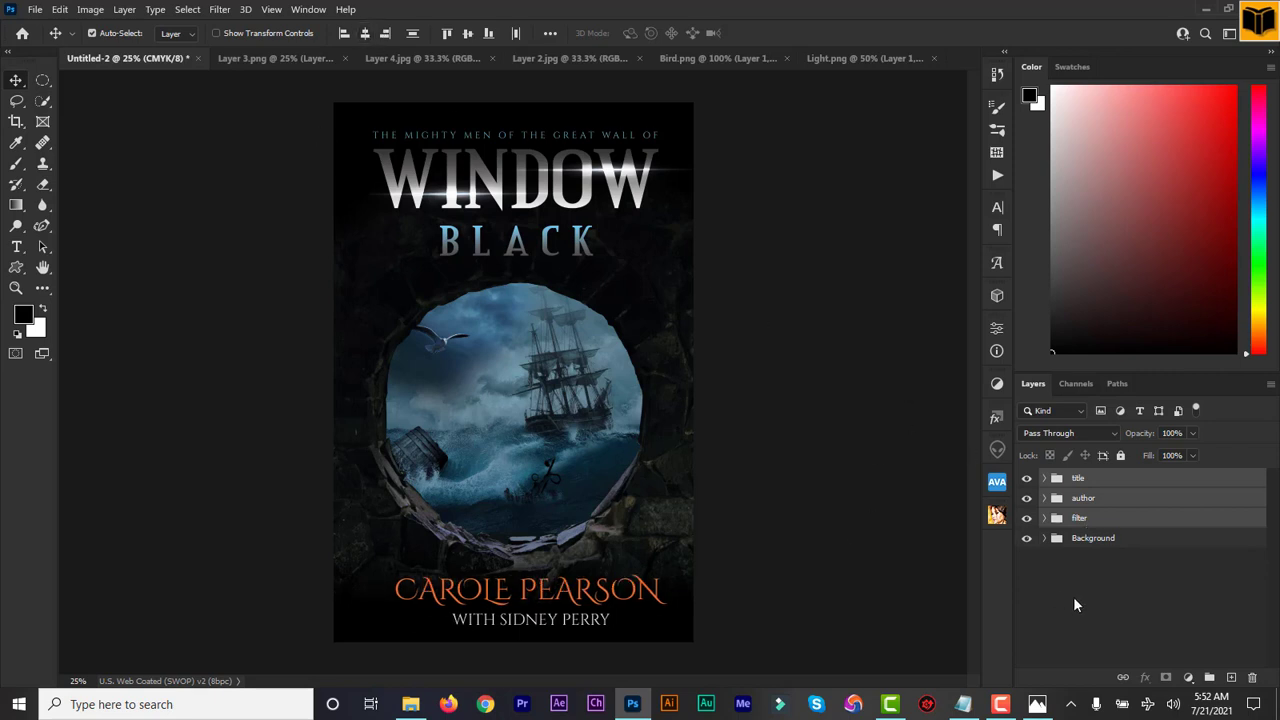
{"action": "left_click", "coordinate": [1089, 501]}
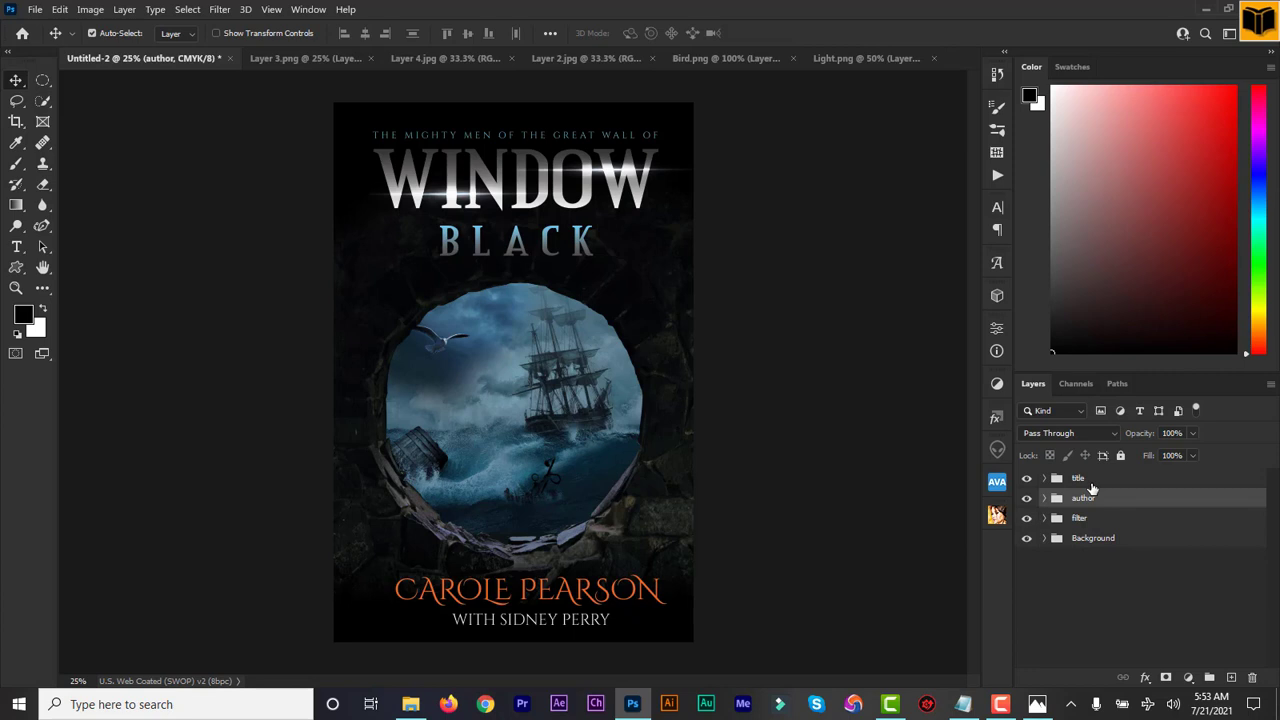
{"action": "left_click", "coordinate": [1090, 482], "text": "shift"}
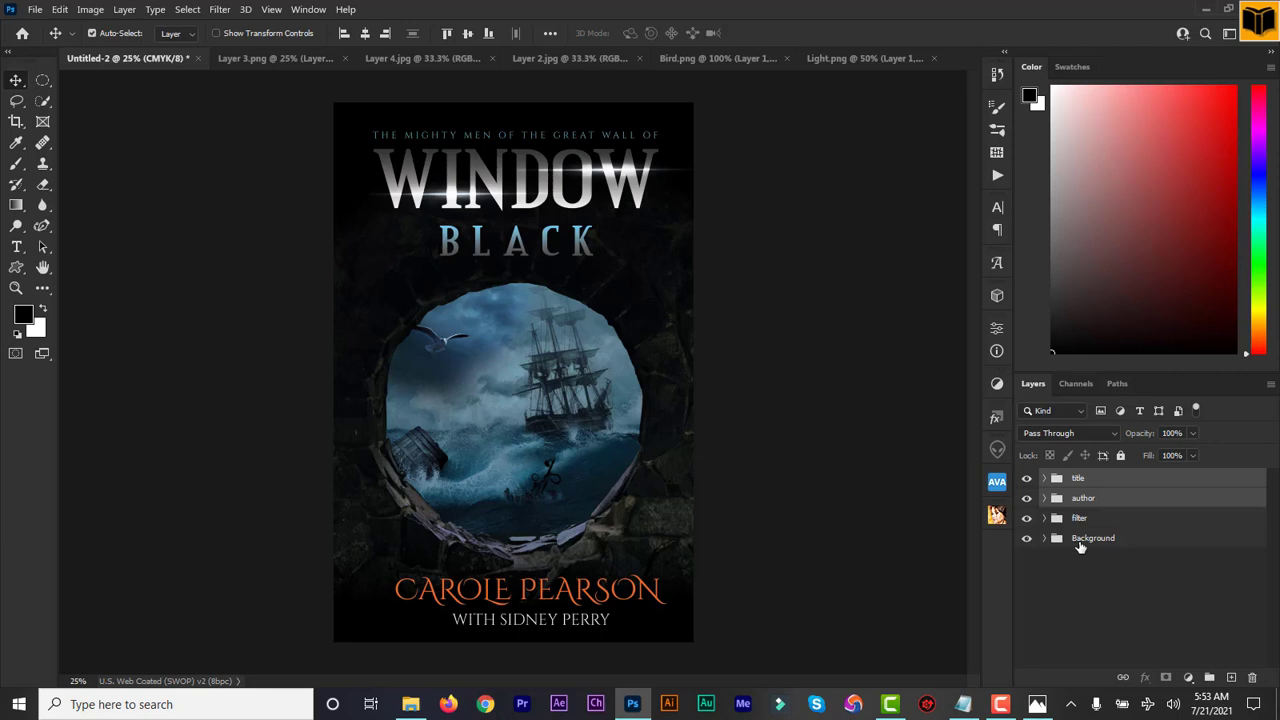
{"action": "left_click", "coordinate": [830, 503]}
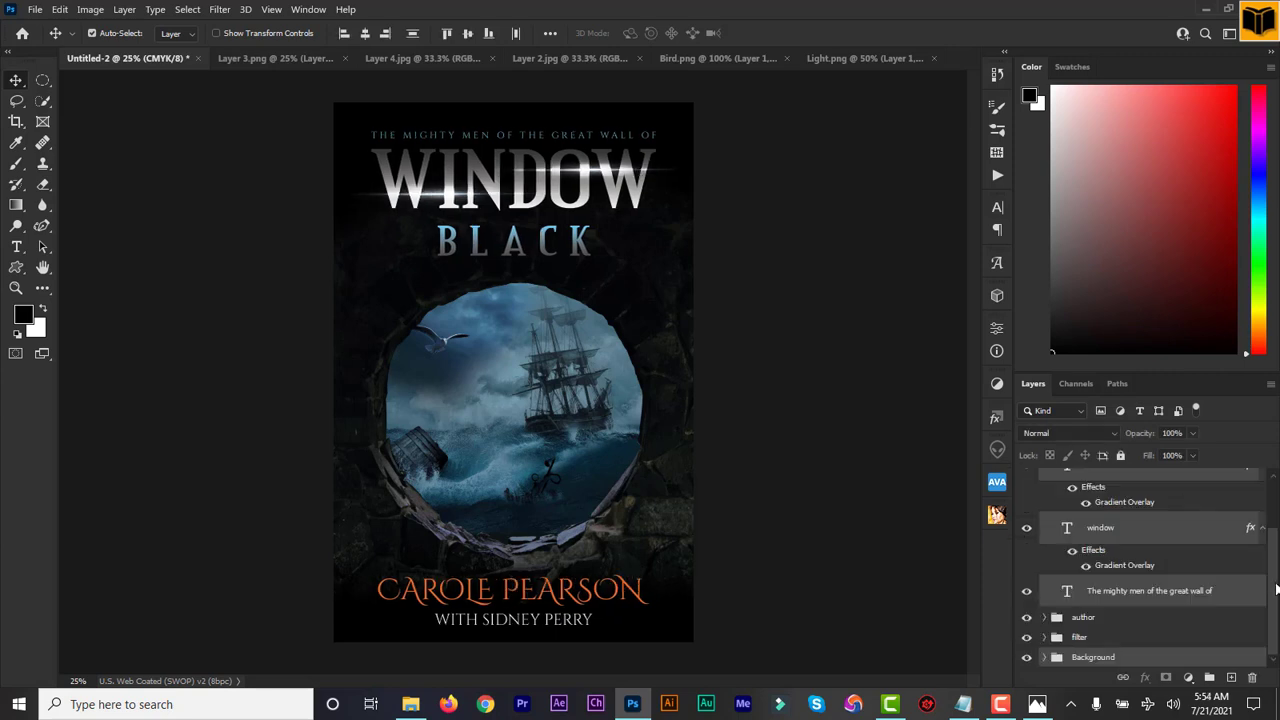
Step: Check the bounds of the light-streak layer (Layer 5) with Free Transform, then collapse the title group and deselect all layers
{"action": "left_click_drag", "start_coordinate": [1276, 590], "coordinate": [1276, 528]}
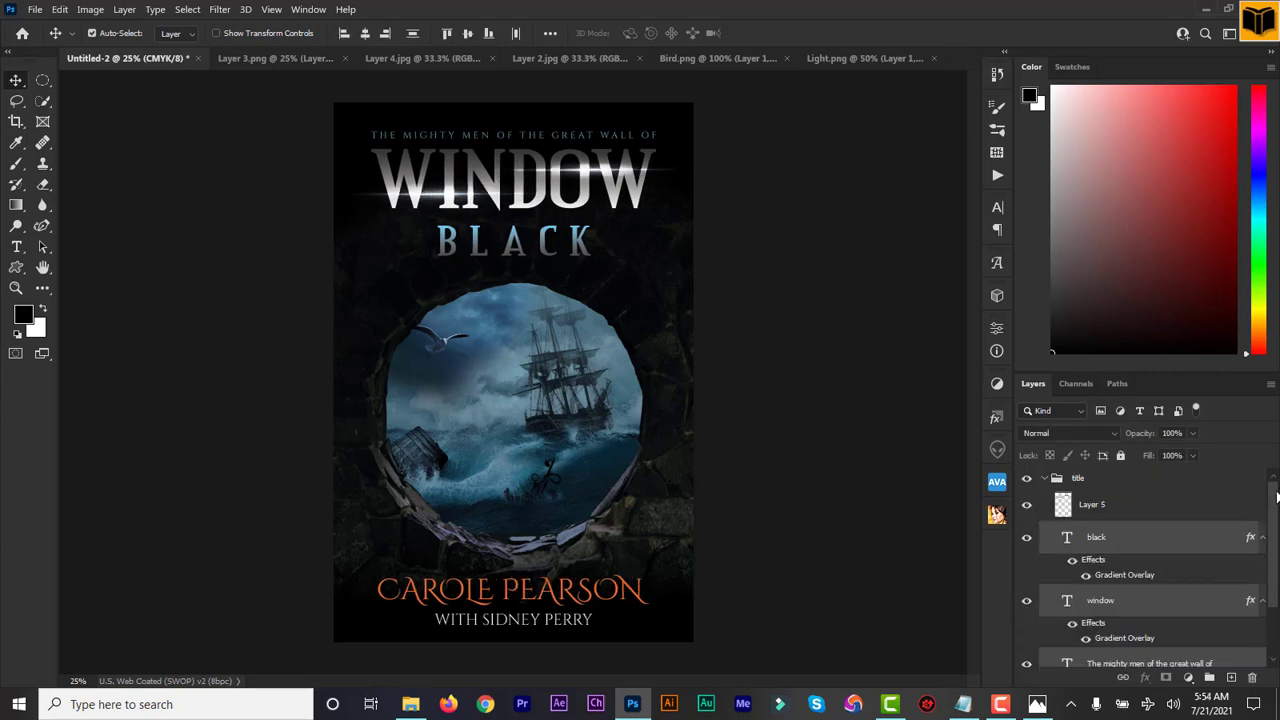
{"action": "left_click", "coordinate": [1093, 508]}
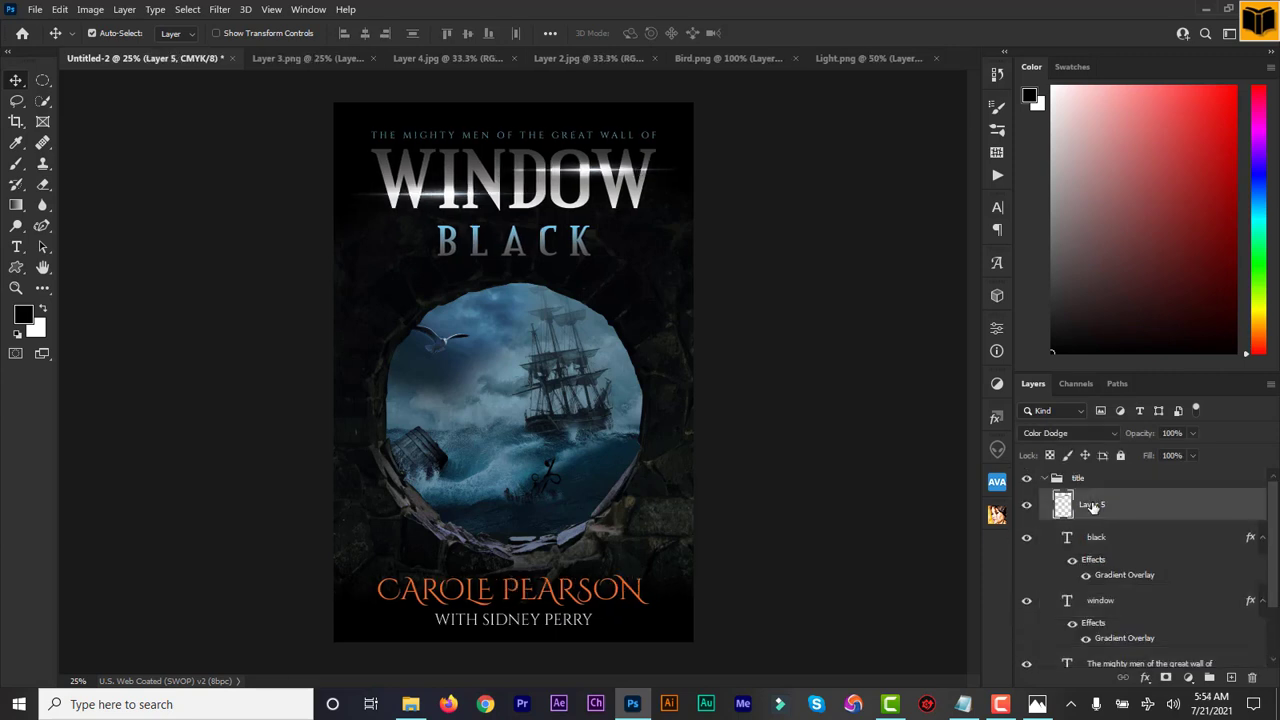
{"action": "key", "text": "ctrl+t"}
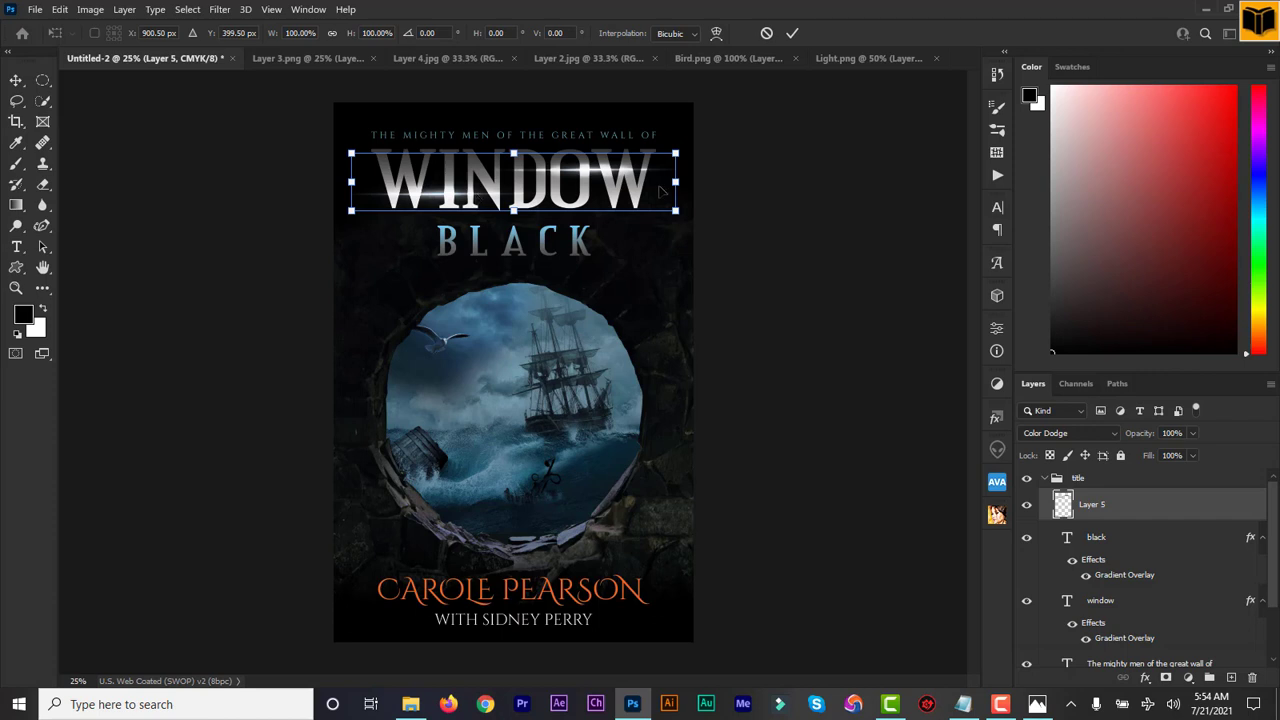
{"action": "left_click", "coordinate": [792, 33]}
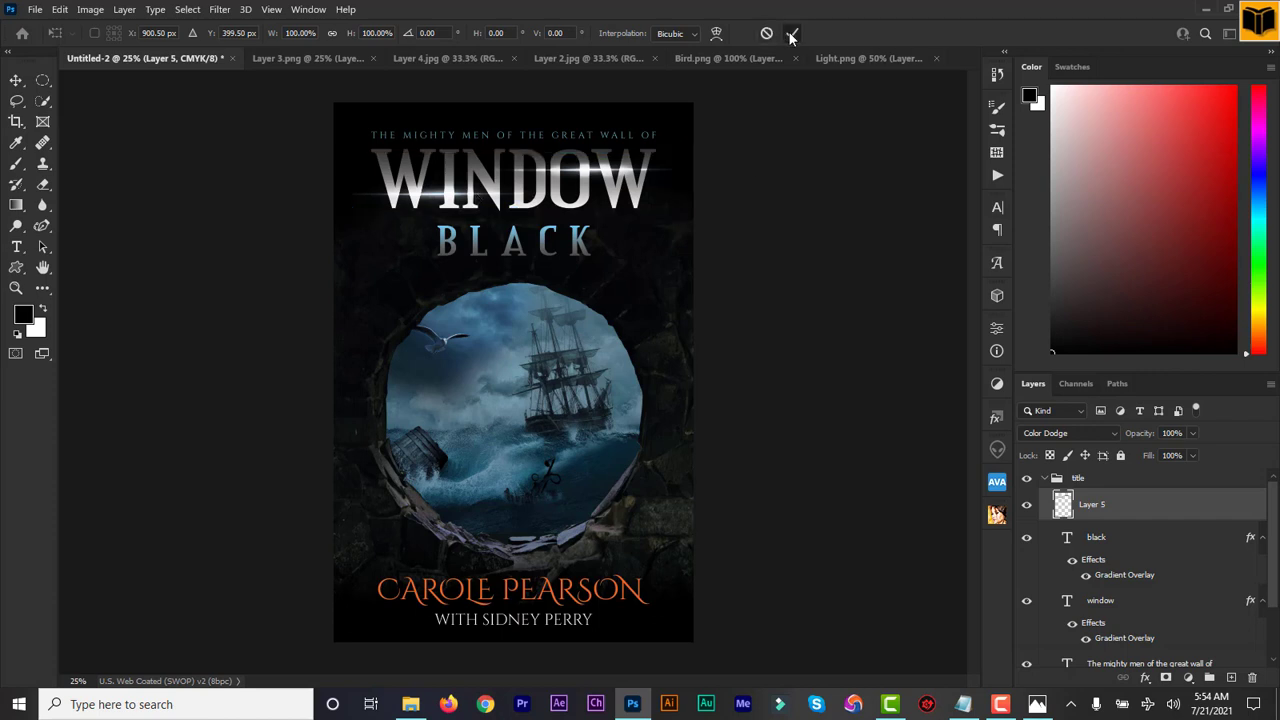
{"action": "left_click", "coordinate": [1045, 479]}
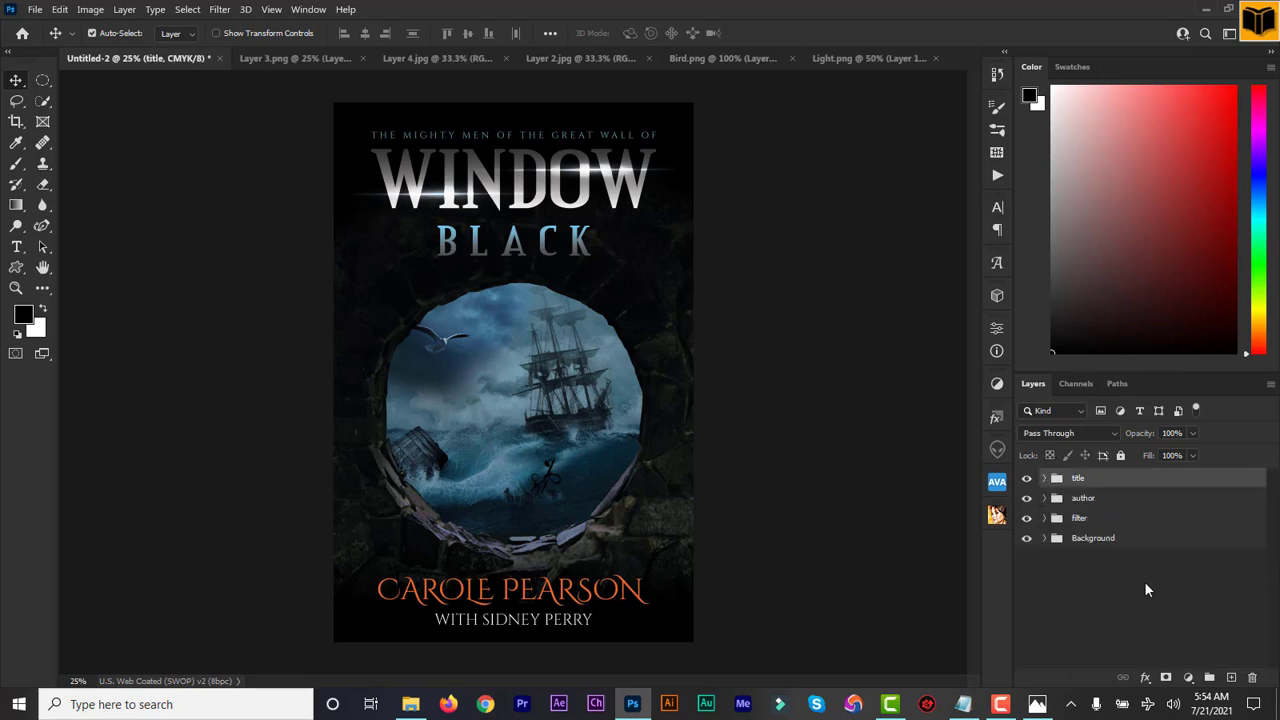
{"action": "left_click", "coordinate": [1146, 591]}
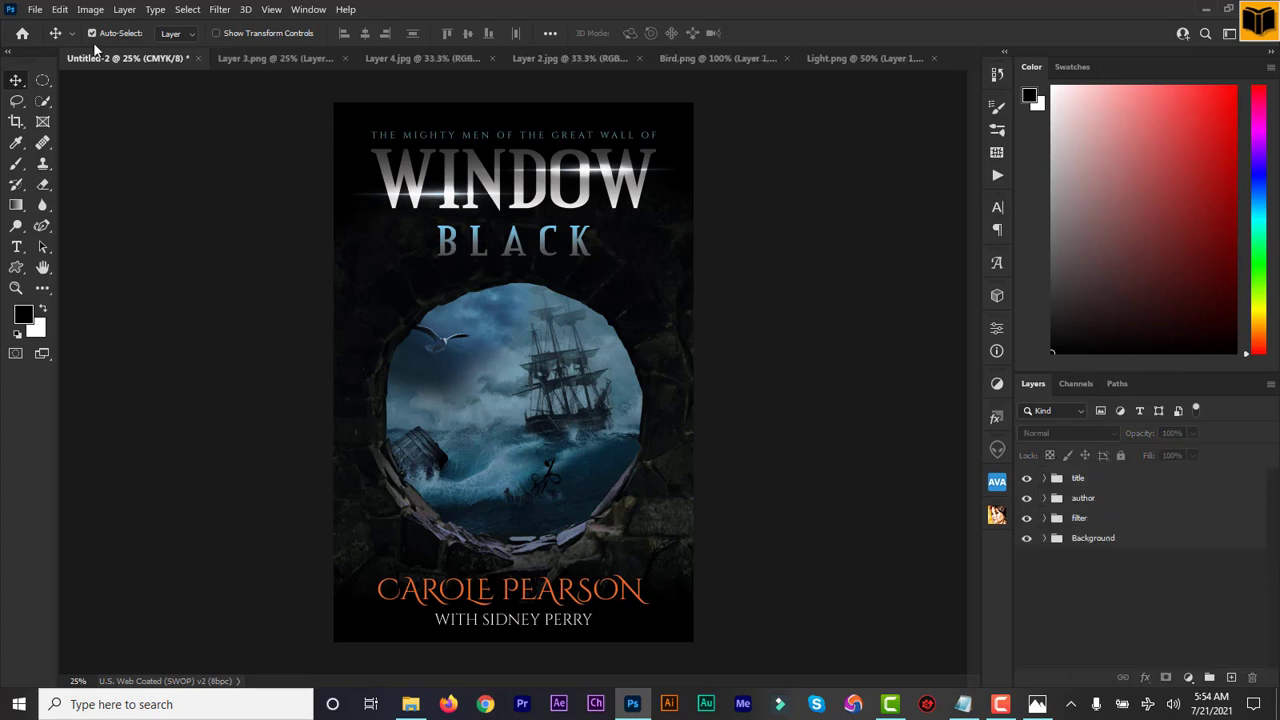
Step: Save the cover as a layered Photoshop PSD file named "Fantasy Book Cover Design"
{"action": "left_click", "coordinate": [35, 10]}
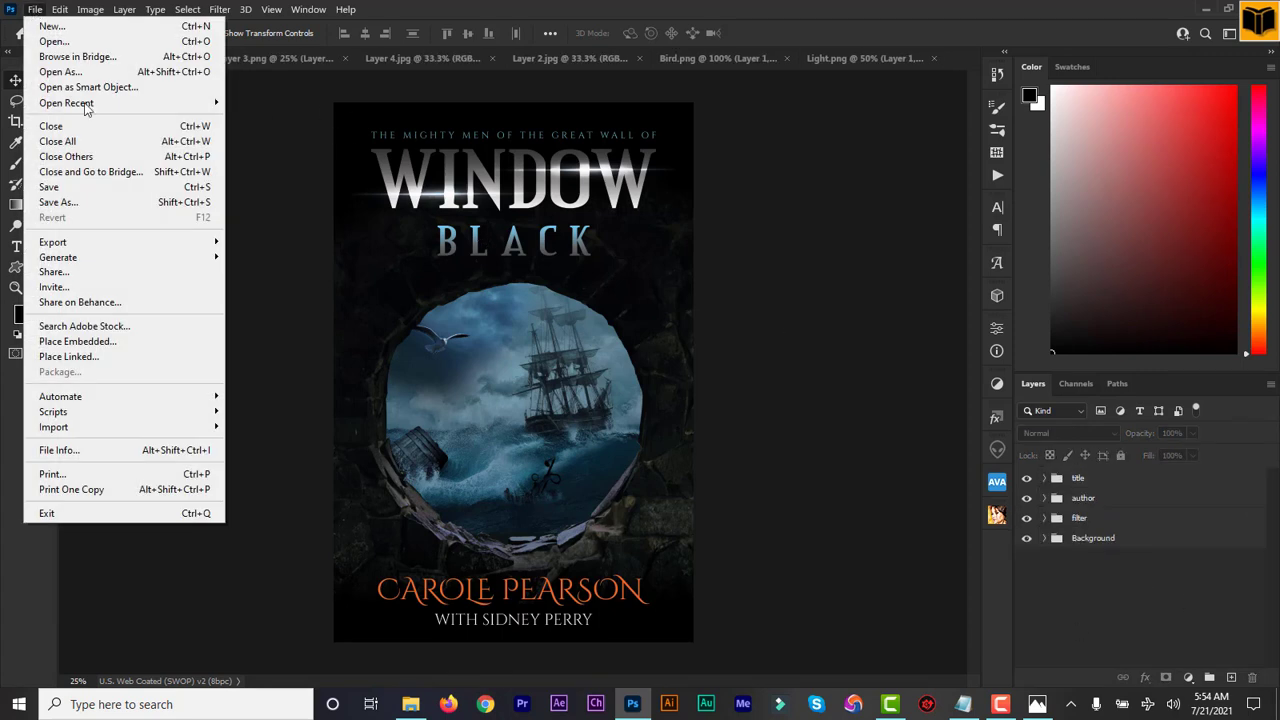
{"action": "left_click", "coordinate": [97, 201]}
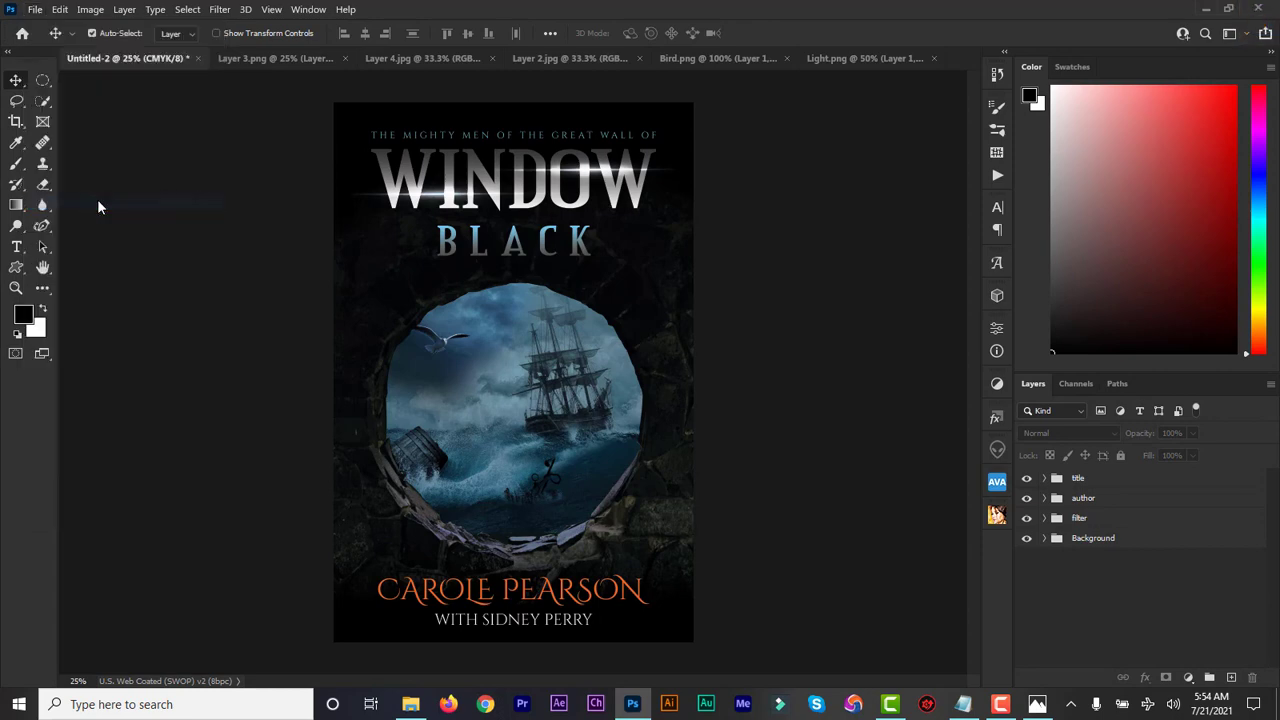
{"action": "double_click", "coordinate": [188, 301]}
{"action": "type", "text": "Fantasy Book Cov"}
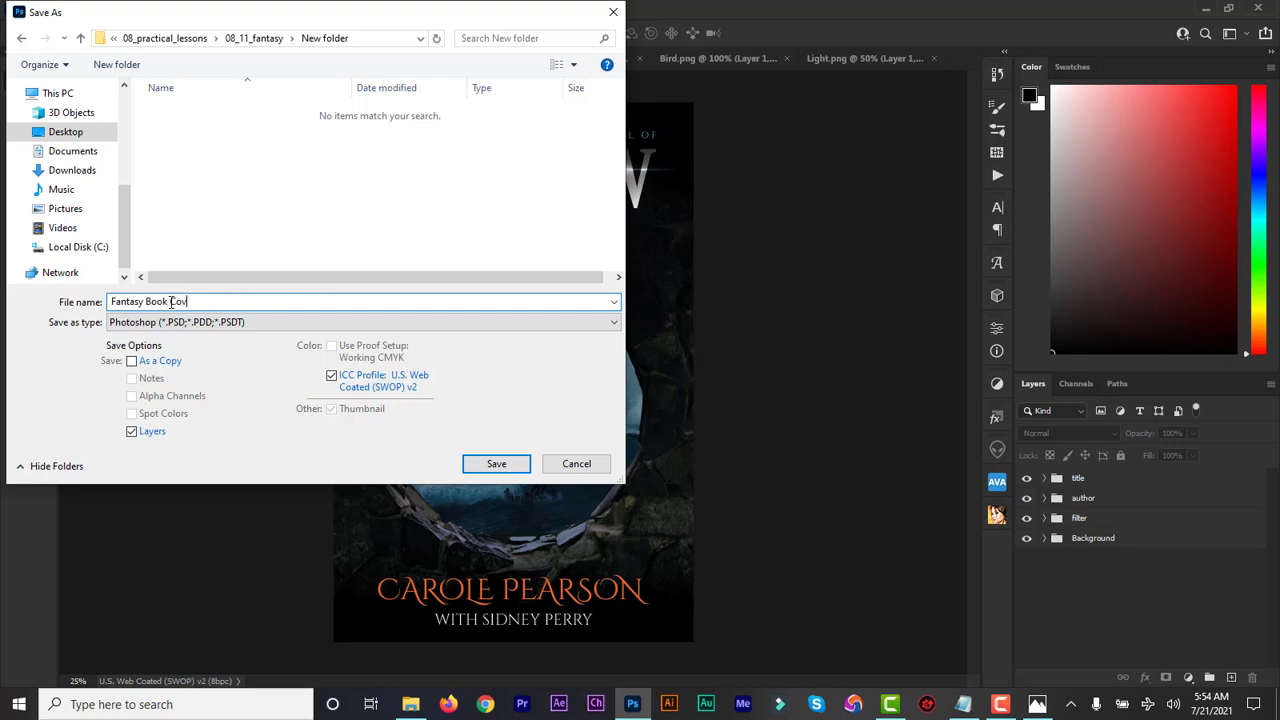
{"action": "type", "text": "er Design"}
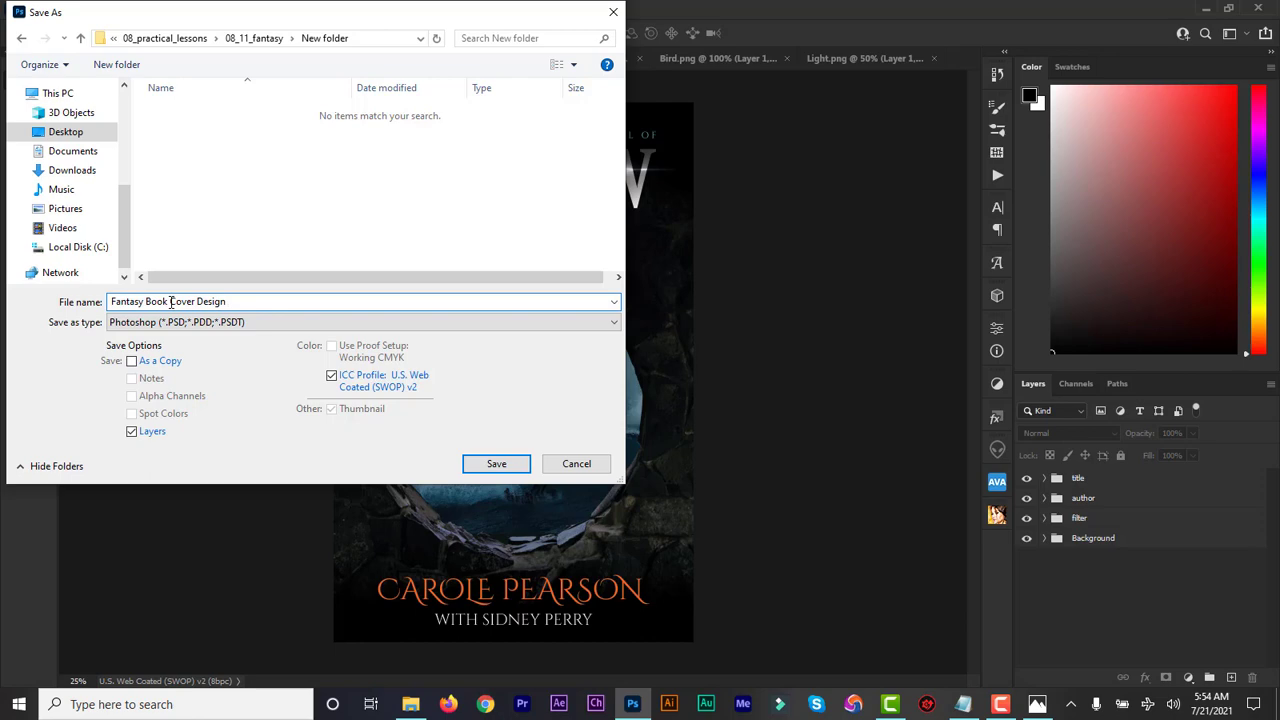
{"action": "left_click", "coordinate": [496, 463]}
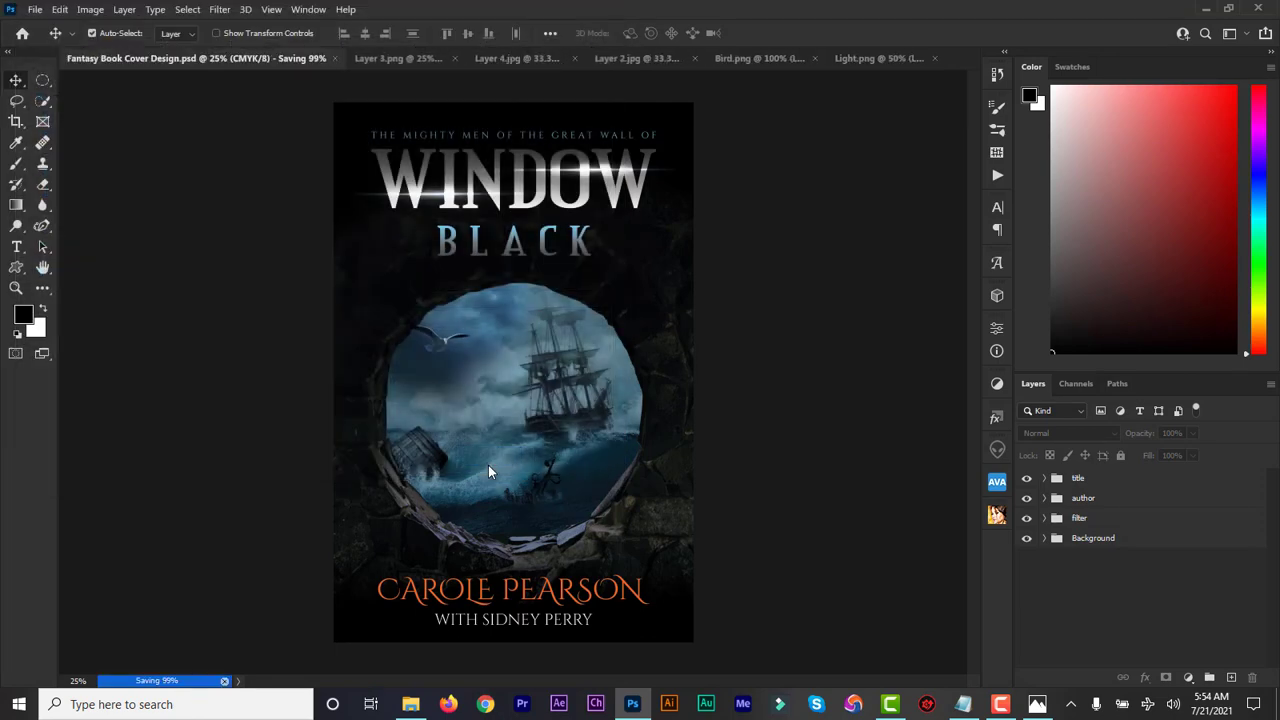
Step: Save a JPEG copy of the cover named "Fantasy Book Cover Design" at quality 8 (High), Baseline ("Standard")
{"action": "left_click", "coordinate": [35, 10]}
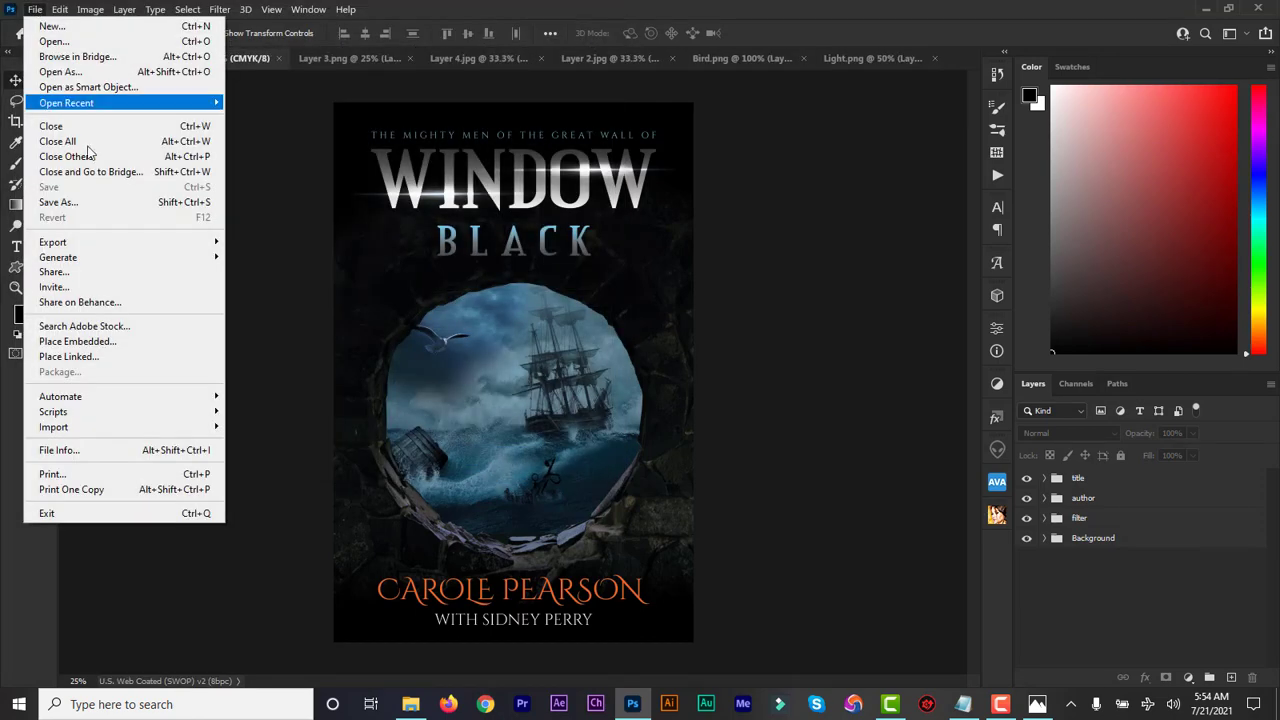
{"action": "left_click", "coordinate": [103, 203]}
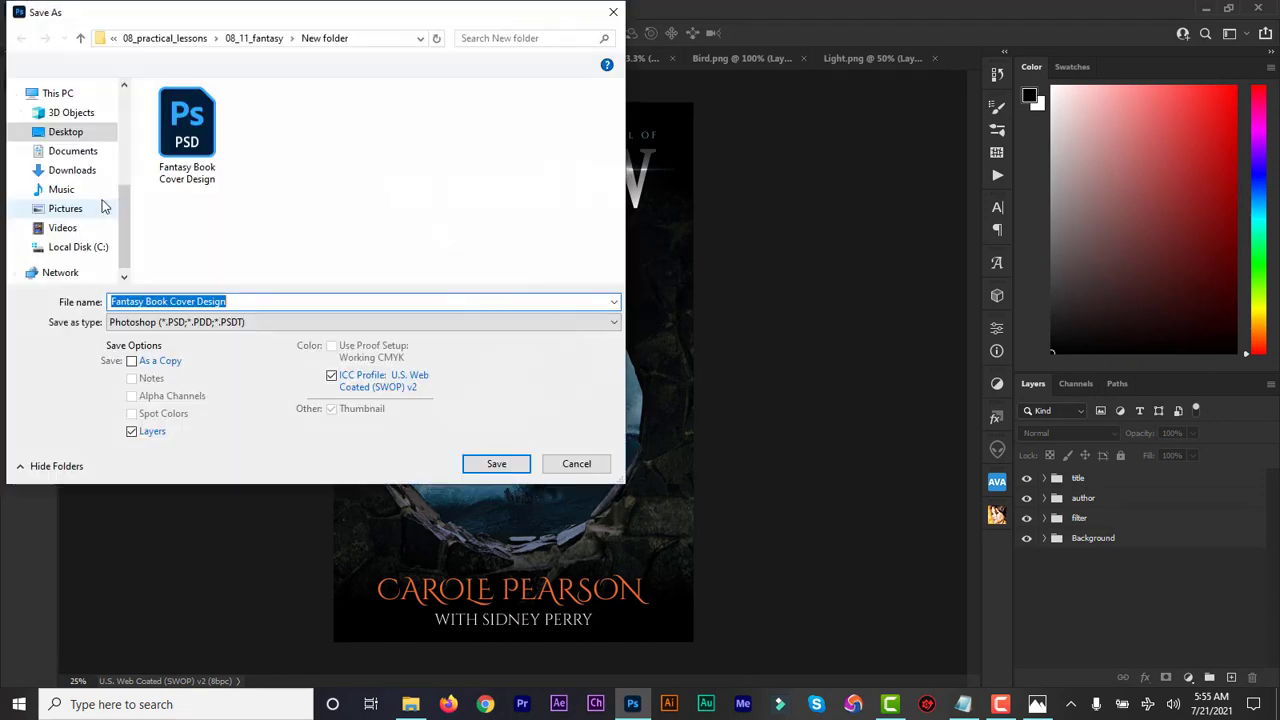
{"action": "left_click", "coordinate": [222, 322]}
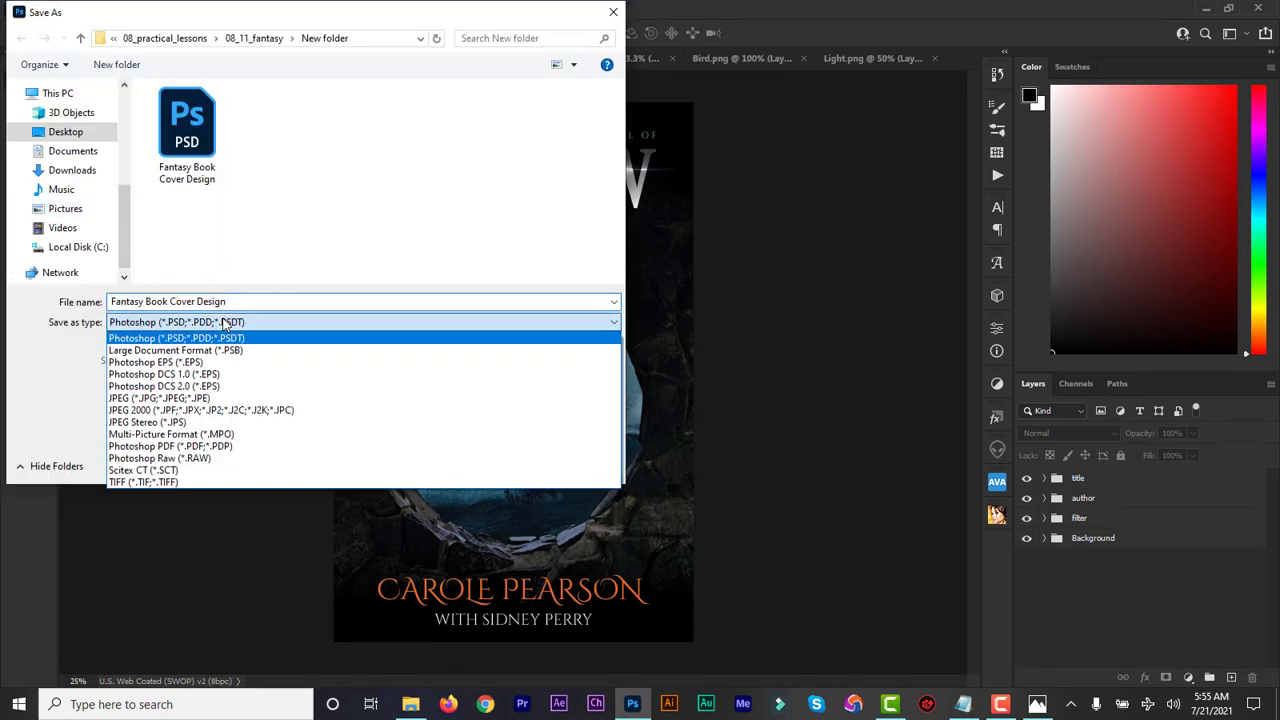
{"action": "left_click", "coordinate": [221, 398]}
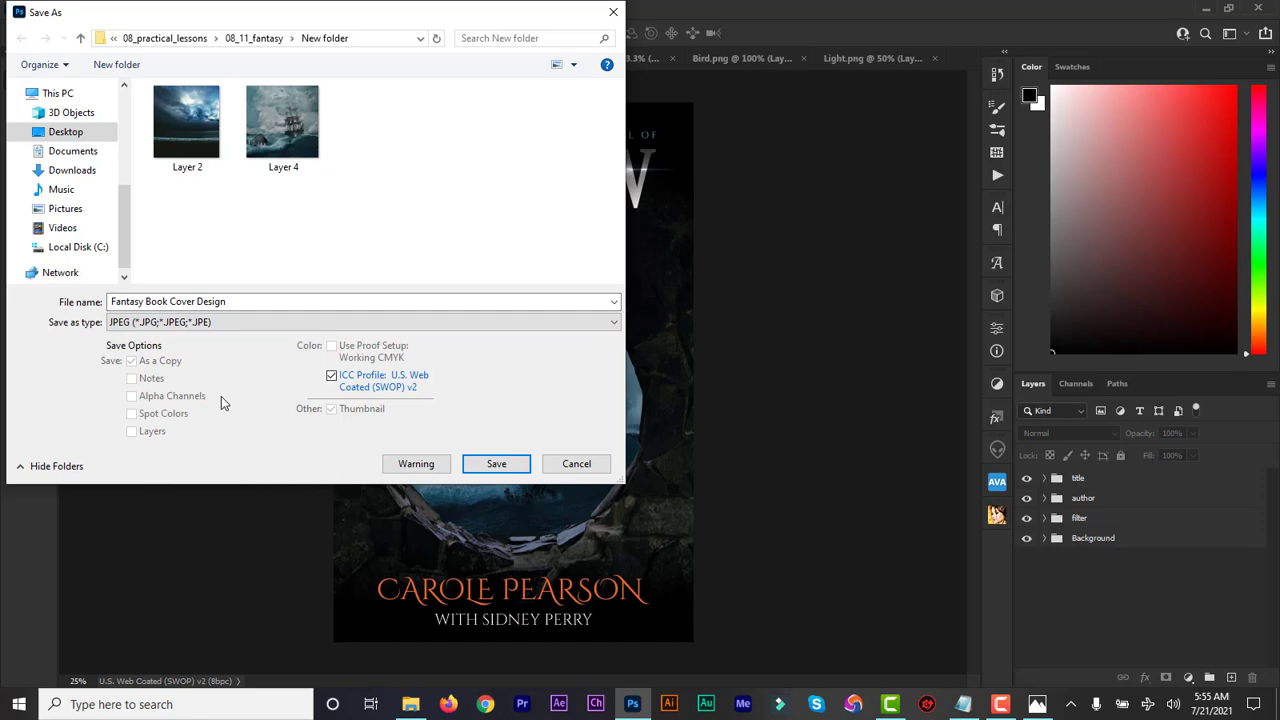
{"action": "left_click", "coordinate": [494, 463]}
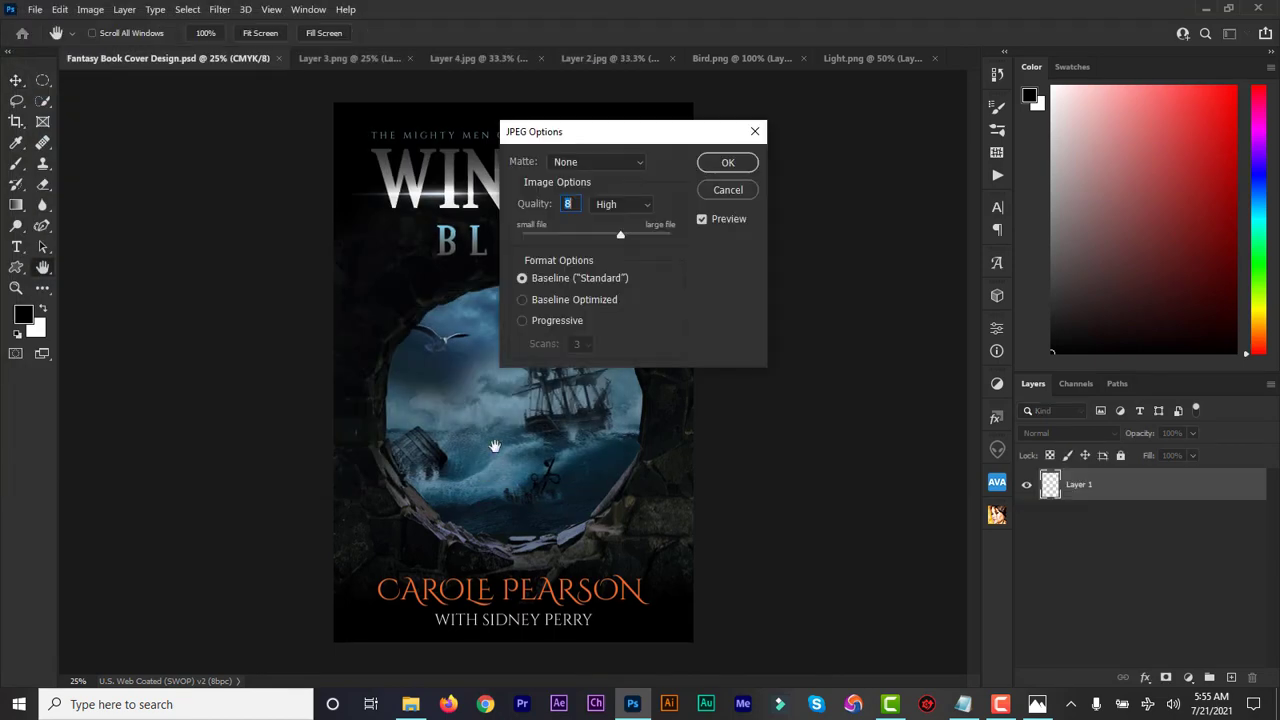
{"action": "left_click", "coordinate": [725, 163]}
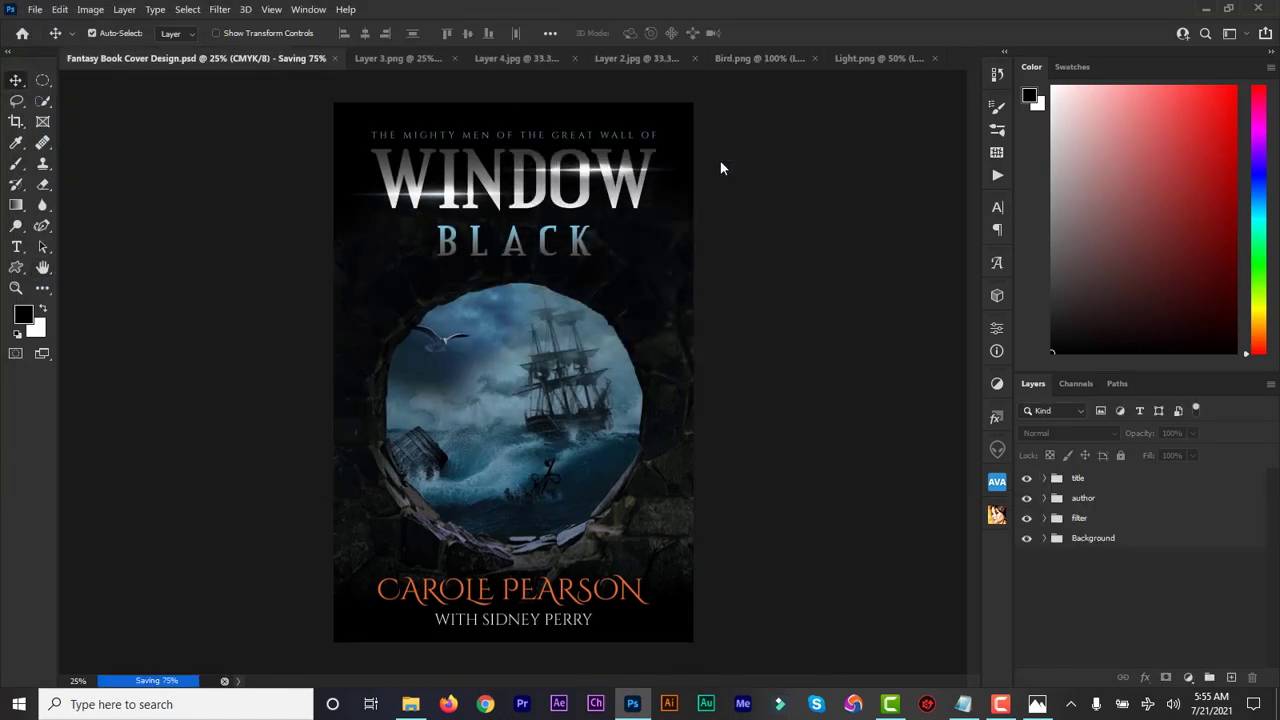